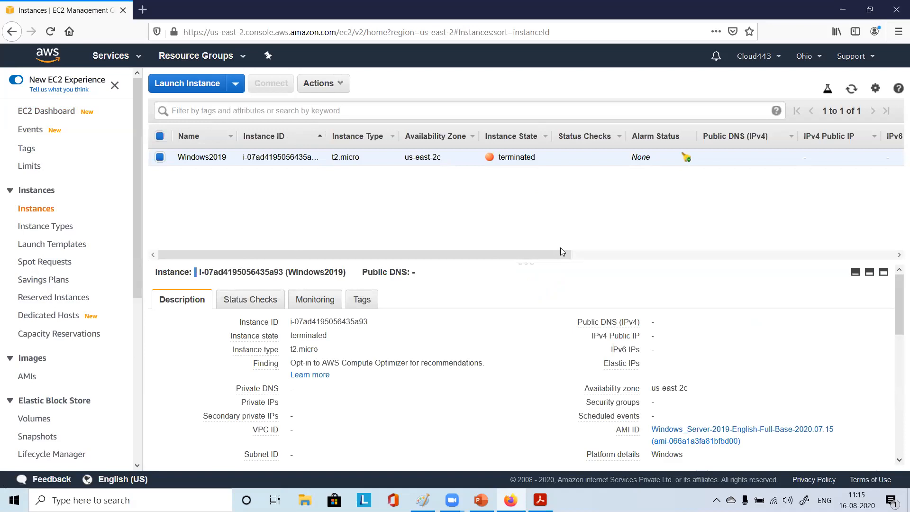
Start launching an instance and browse the quick-start AMIs filtered to free tier only.
left_click(201, 85)
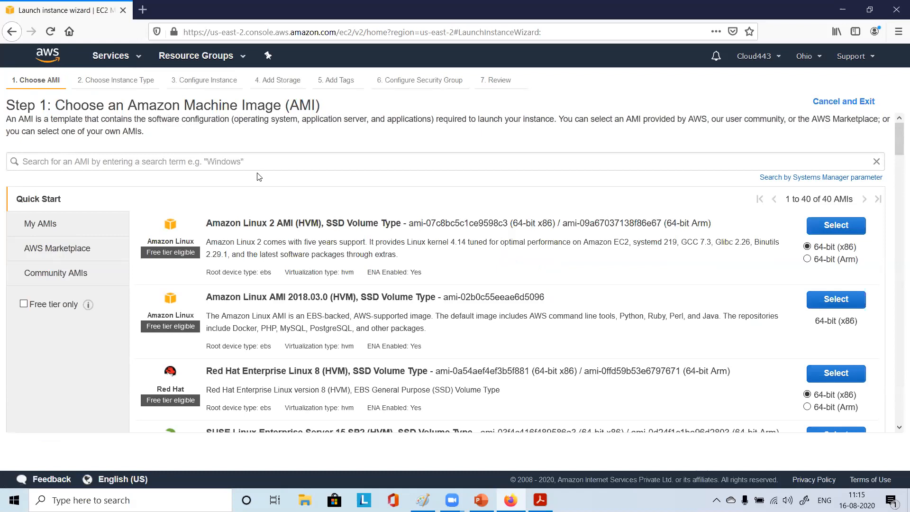
scroll(313, 197, "down", 2)
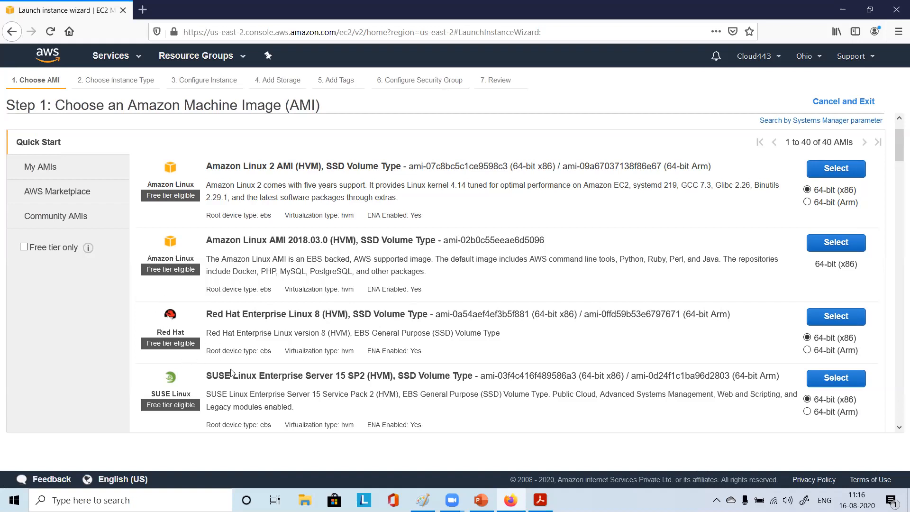
left_click(24, 247)
scroll(376, 322, "down", 6)
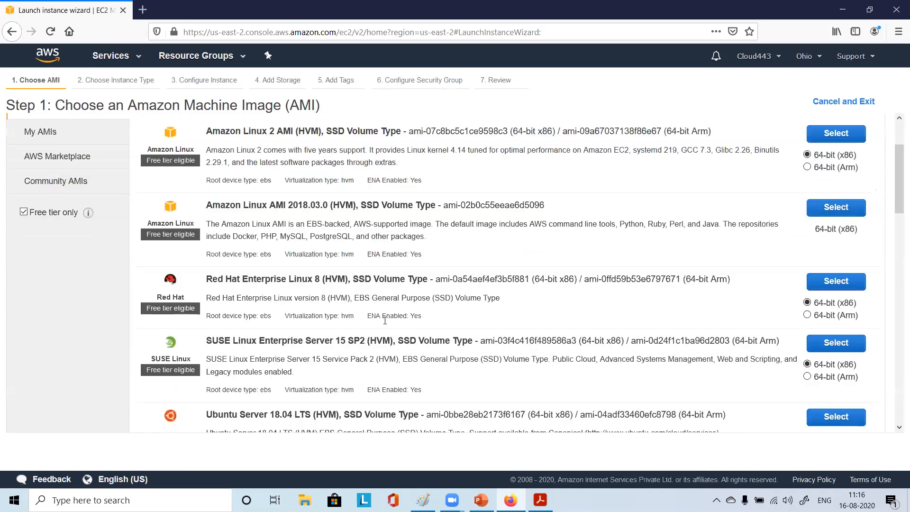
scroll(376, 322, "down", 5)
scroll(370, 324, "up", 11)
scroll(361, 327, "down", 3)
scroll(361, 327, "down", 1)
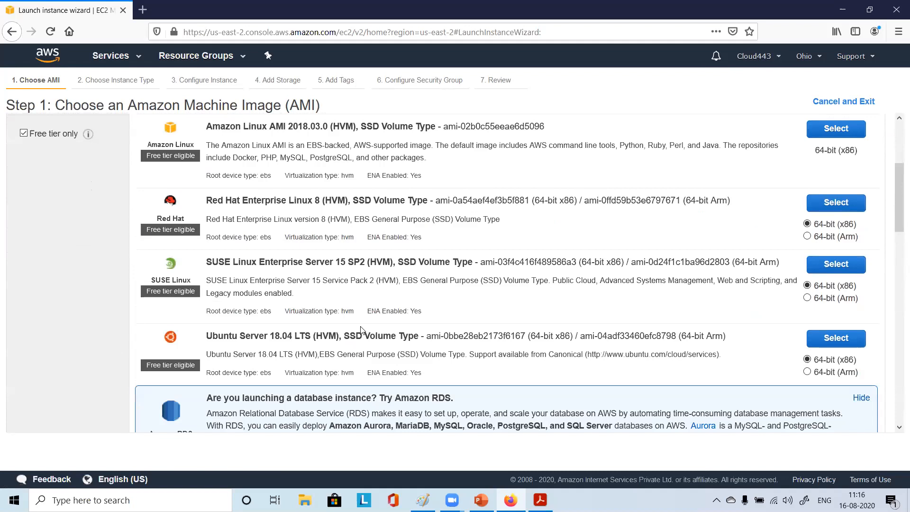
Check the account's own AMIs and return to the instances list.
scroll(360, 329, "up", 3)
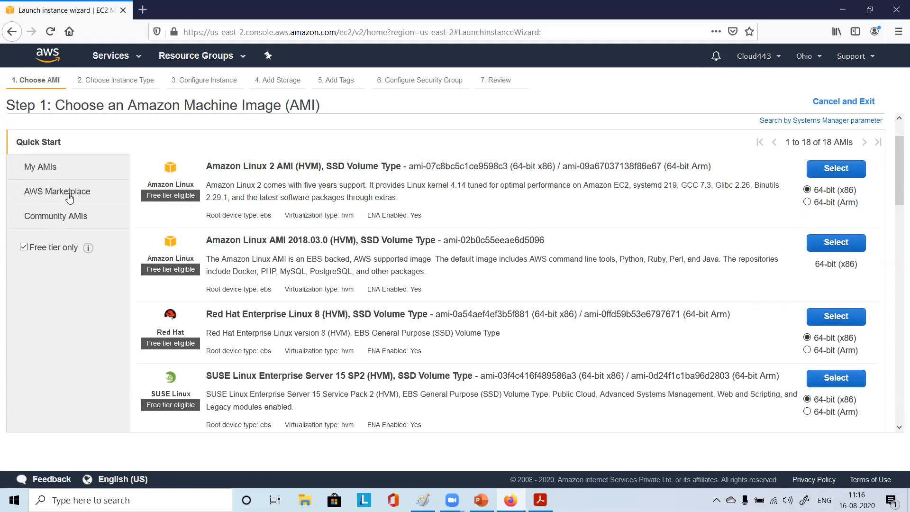
left_click(55, 169)
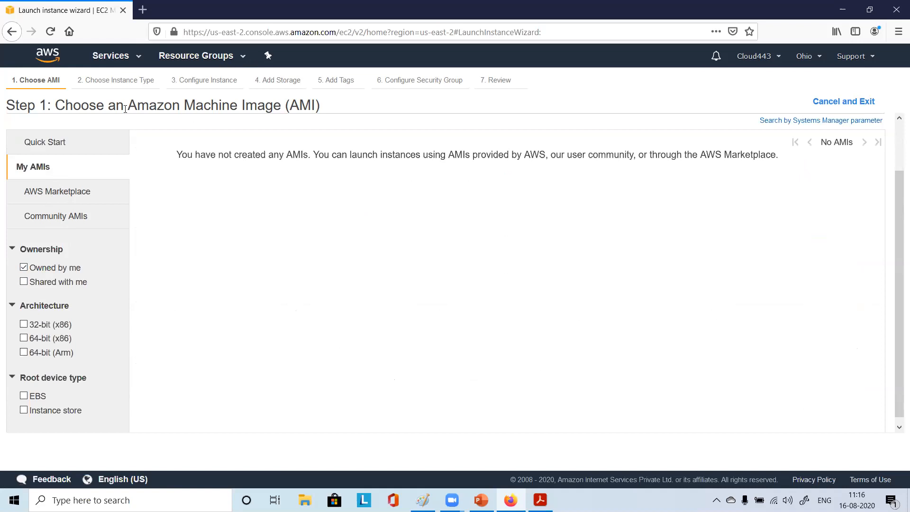
left_click(12, 32)
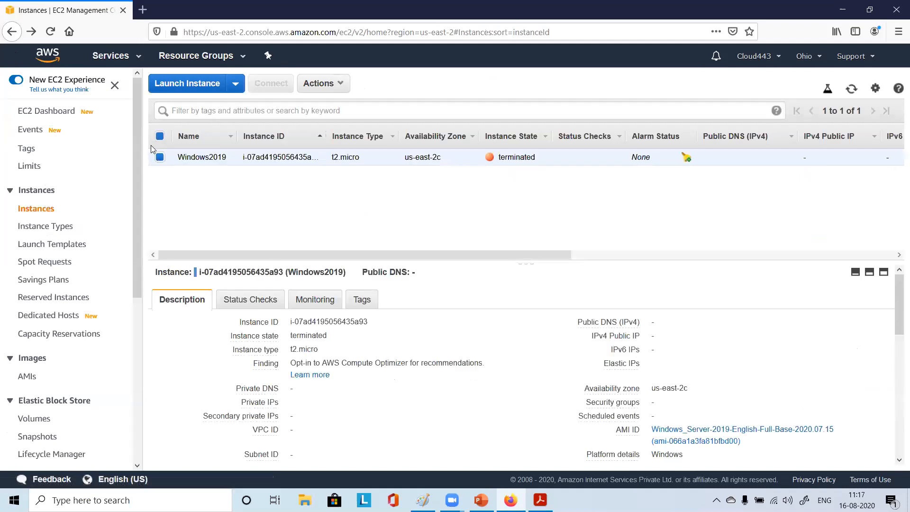
Start launching an instance, limit the AMIs to free tier only, and select Red Hat Enterprise Linux 8 (HVM), 64-bit (x86).
left_click(191, 83)
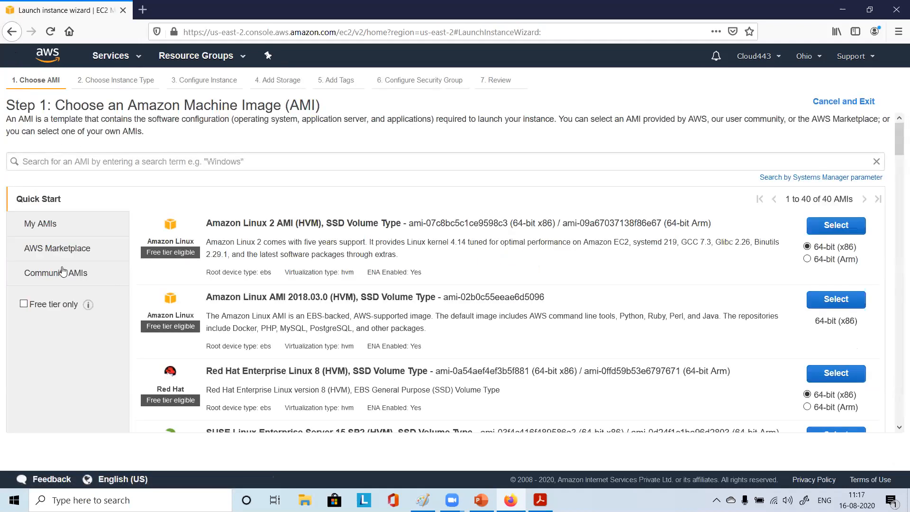
left_click(24, 304)
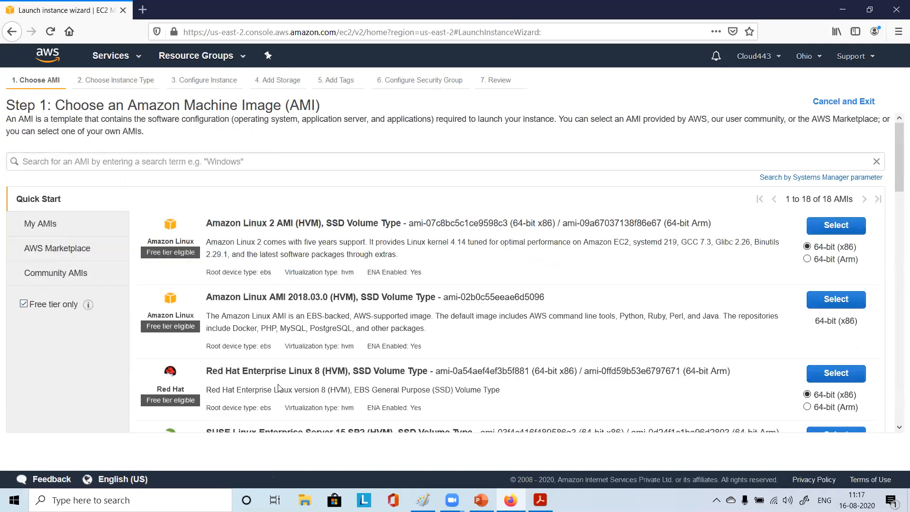
scroll(422, 380, "down", 1)
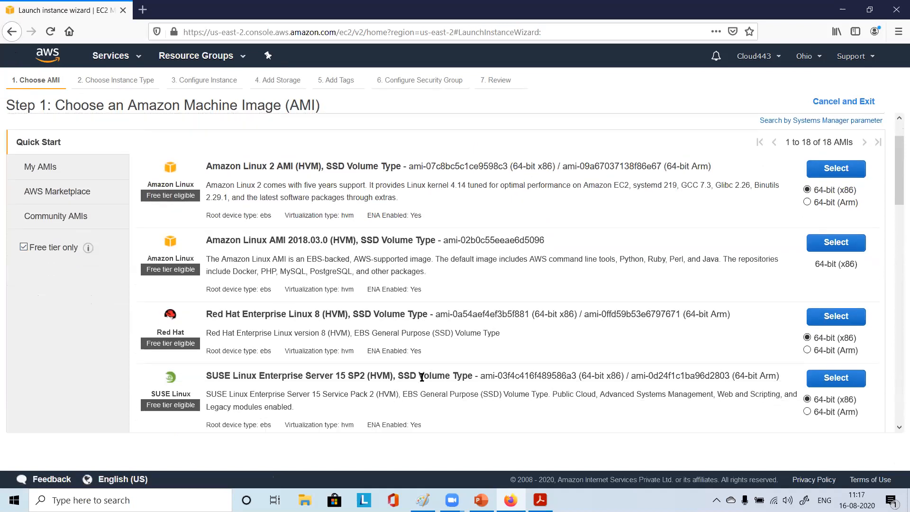
left_click(837, 316)
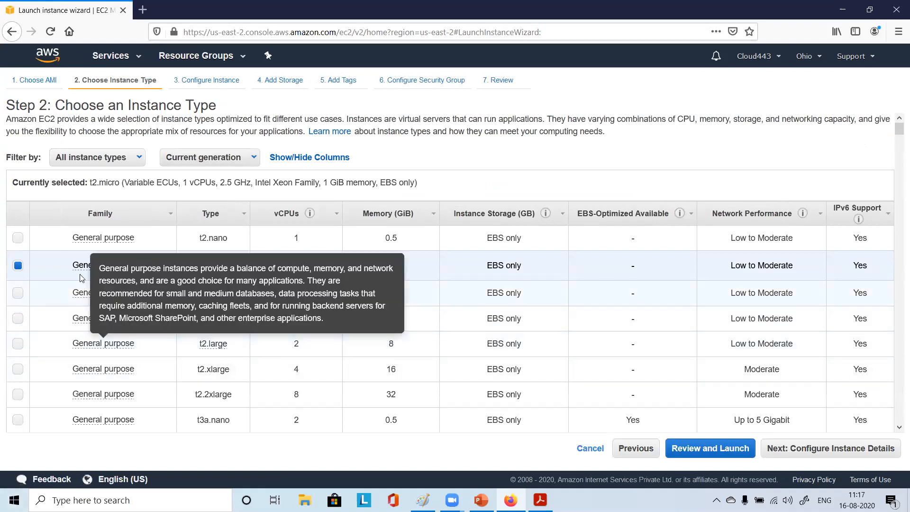
Review the available instance types, keep t2.micro selected, and proceed to configuring the instance details.
mouse_move(85, 266)
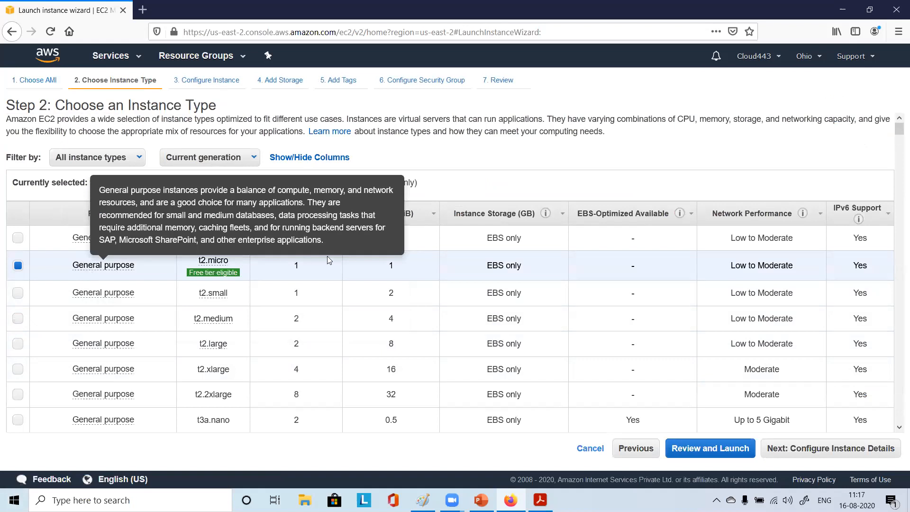
mouse_move(229, 273)
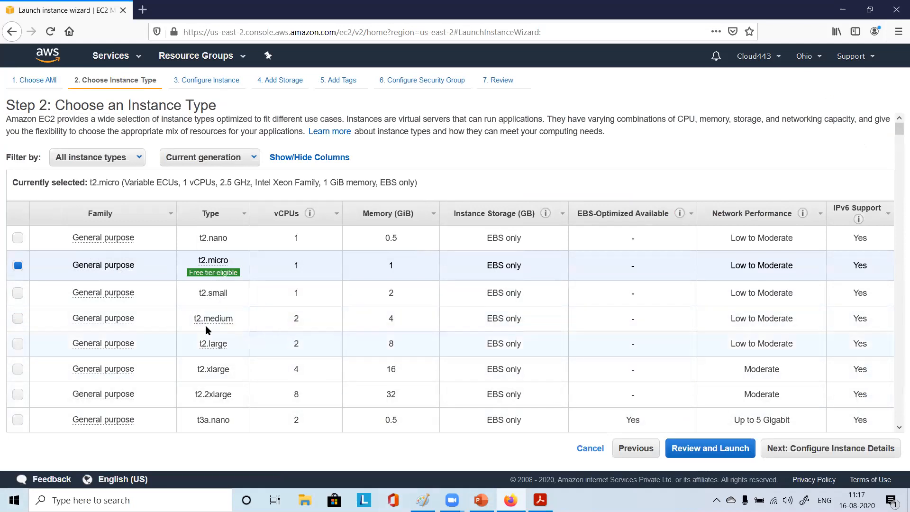
scroll(542, 310, "down", 2)
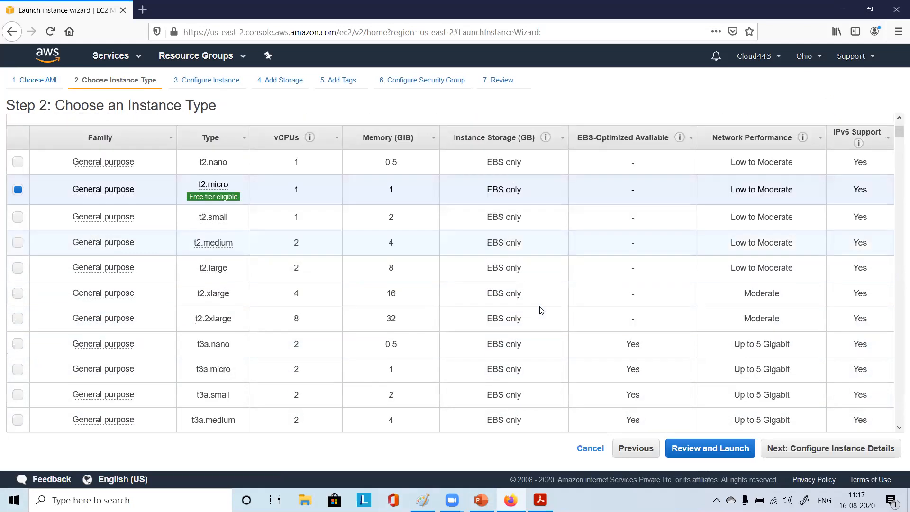
scroll(542, 310, "down", 2)
scroll(542, 311, "up", 3)
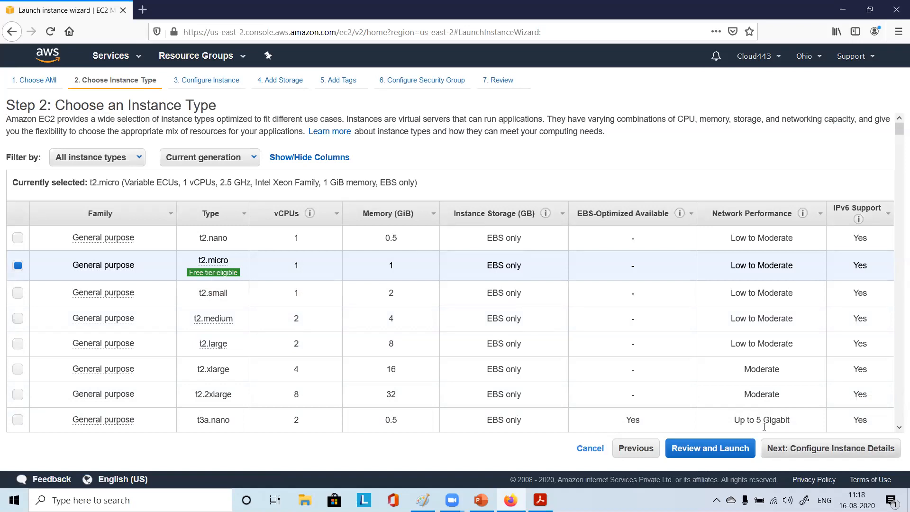
left_click(831, 449)
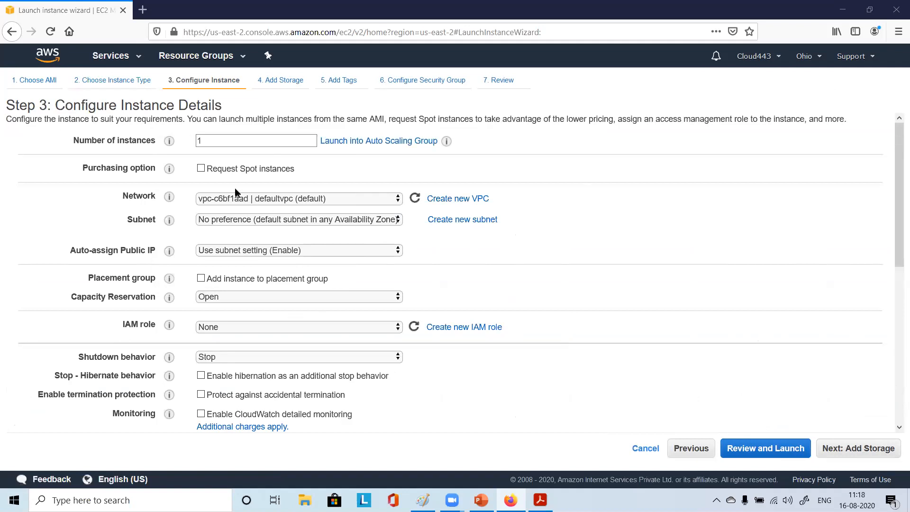
Try the default subnets in us-east-2a and us-east-2c, and return the subnet to No preference.
left_click(228, 141)
scroll(458, 249, "down", 2)
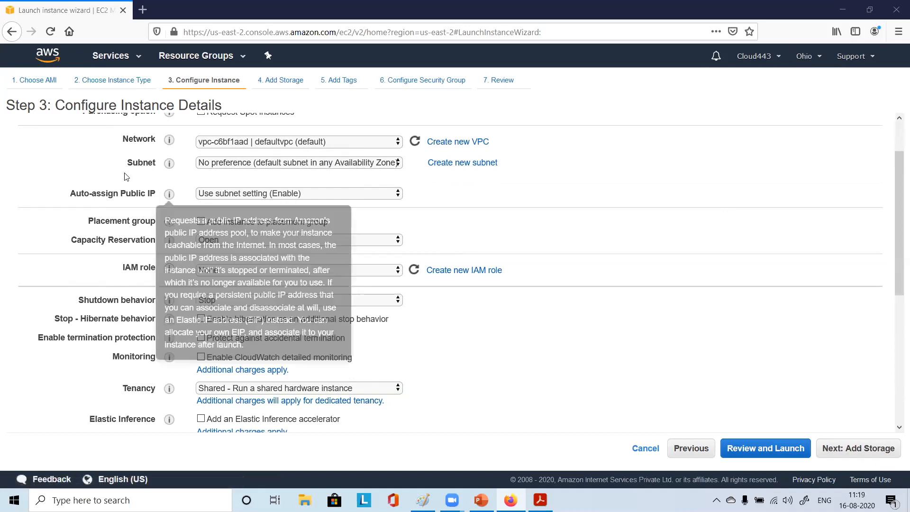
left_click(330, 164)
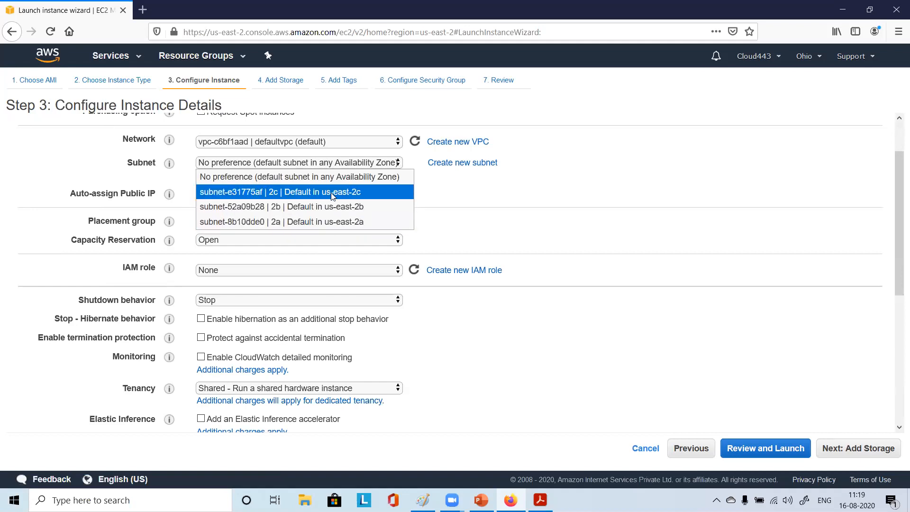
left_click(334, 222)
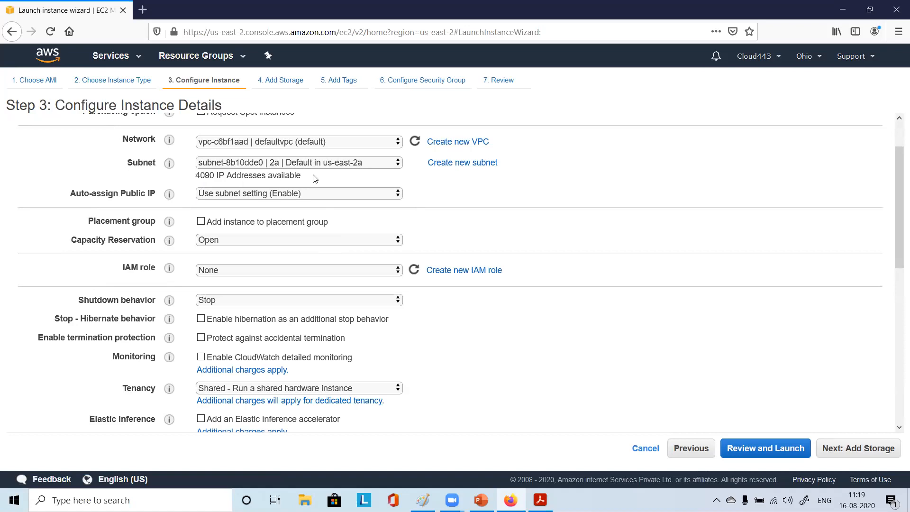
left_click(351, 162)
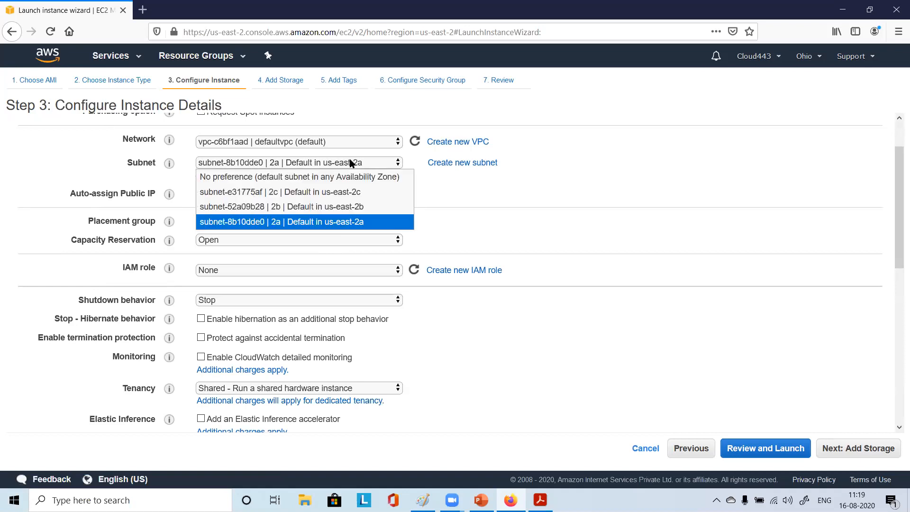
left_click(349, 193)
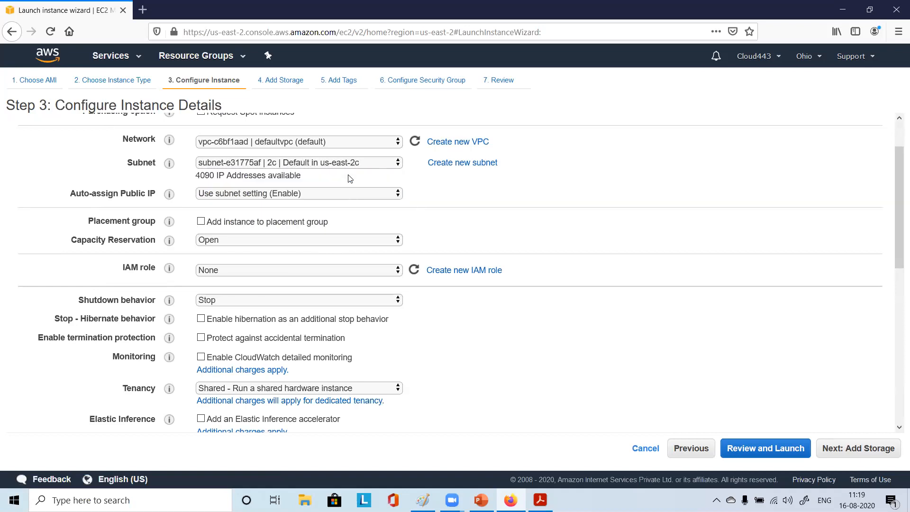
left_click(349, 162)
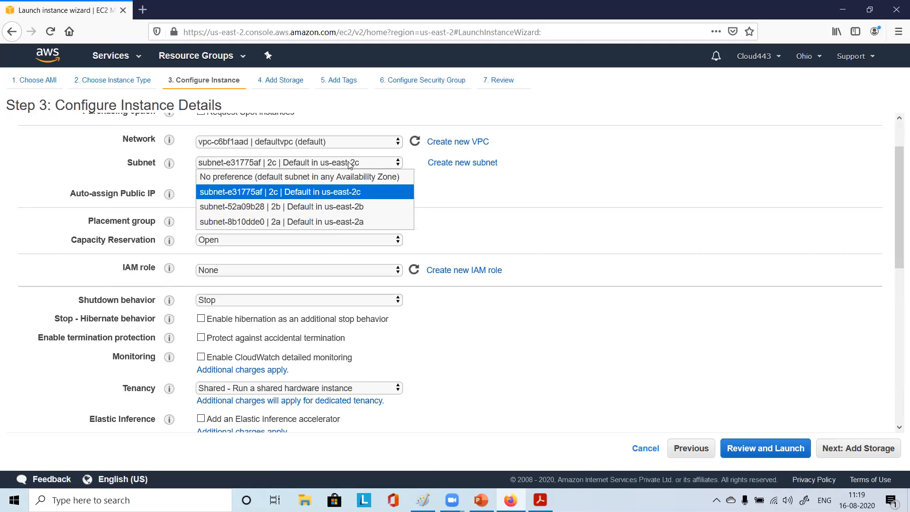
left_click(331, 178)
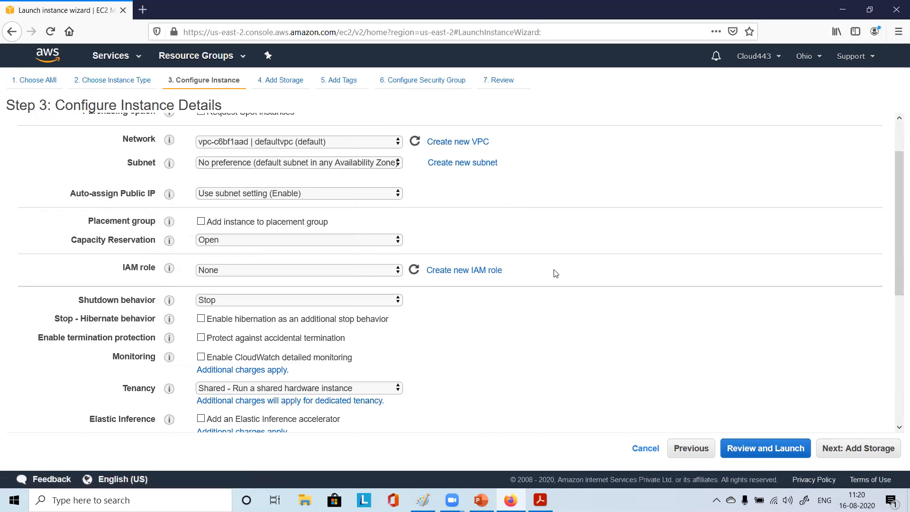
Examine the IAM role, shutdown behavior and termination protection options for the instance.
scroll(556, 274, "down", 2)
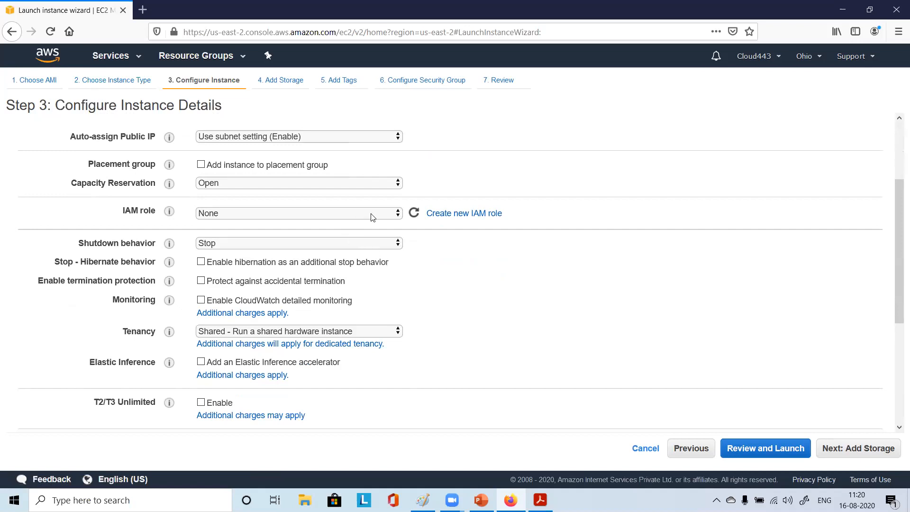
left_click(397, 217)
left_click(398, 216)
left_click(387, 243)
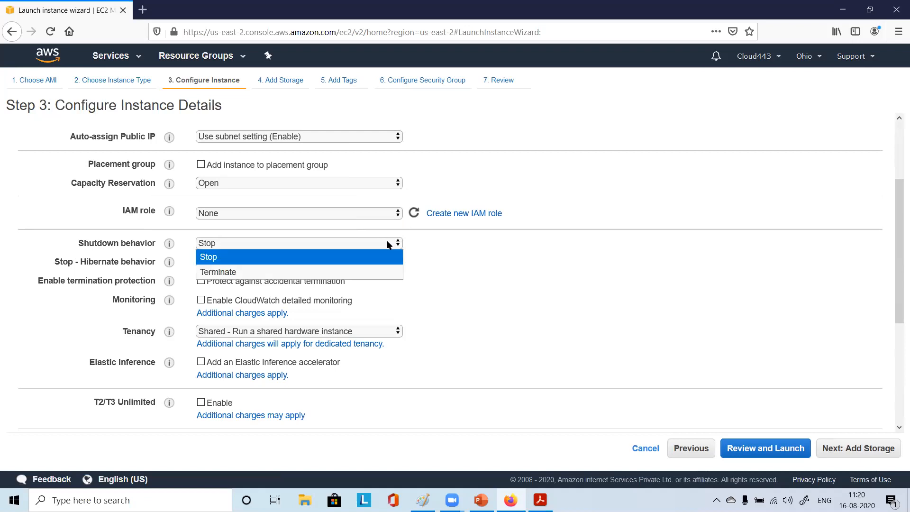
left_click(387, 244)
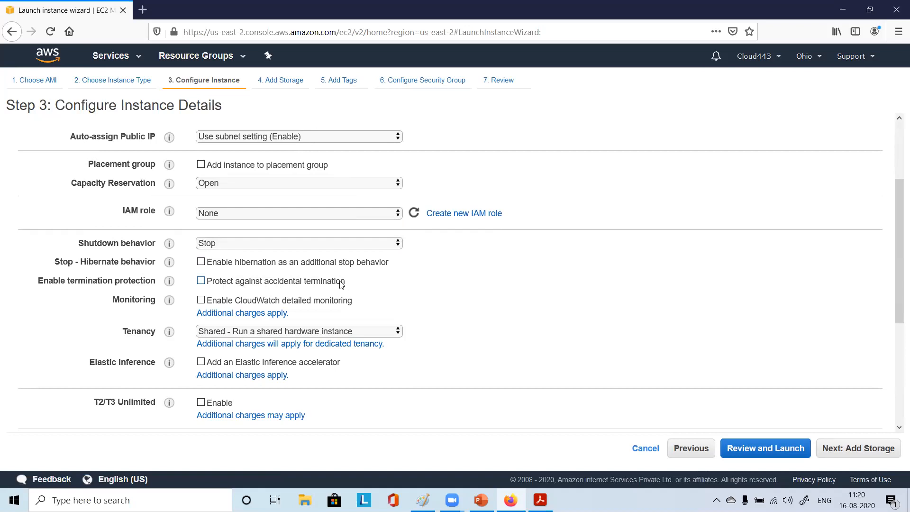
left_click(201, 282)
Review the monitoring, tenancy, Elastic Inference and T2/T3 Unlimited options of the instance.
scroll(450, 286, "down", 2)
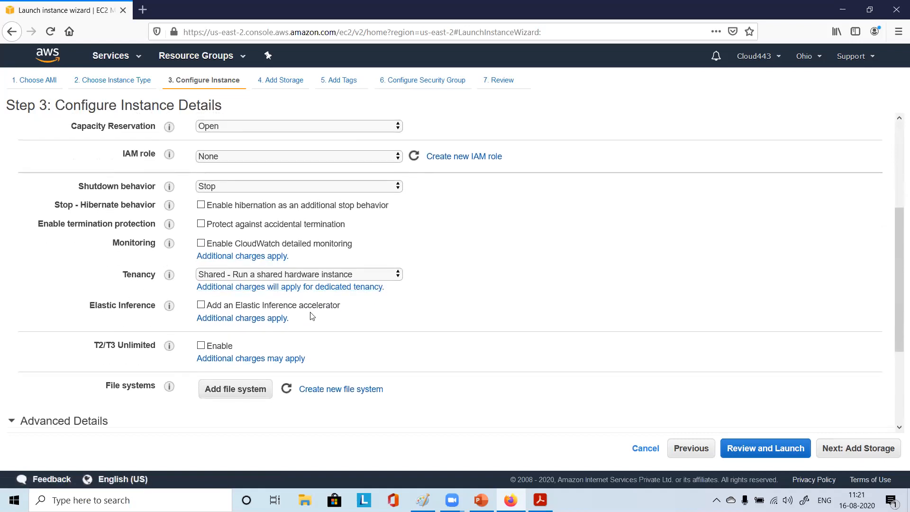
scroll(312, 317, "down", 2)
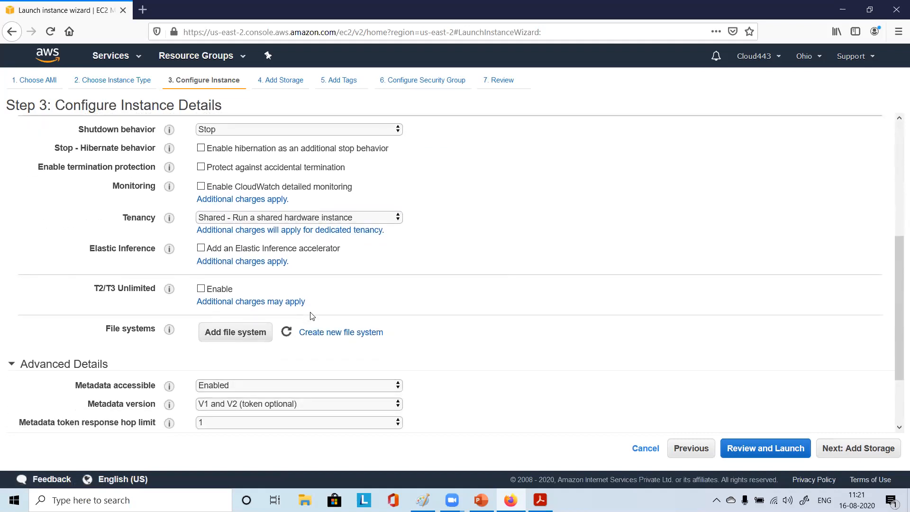
scroll(312, 317, "down", 2)
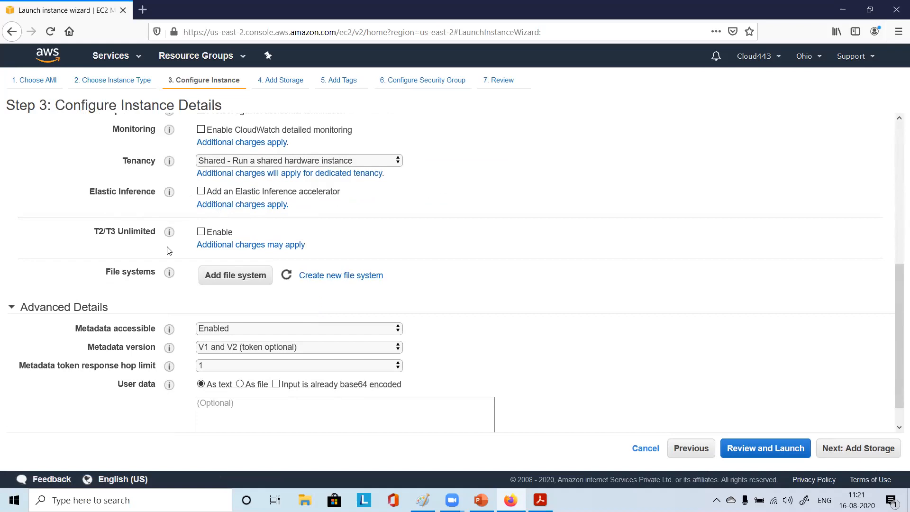
mouse_move(169, 236)
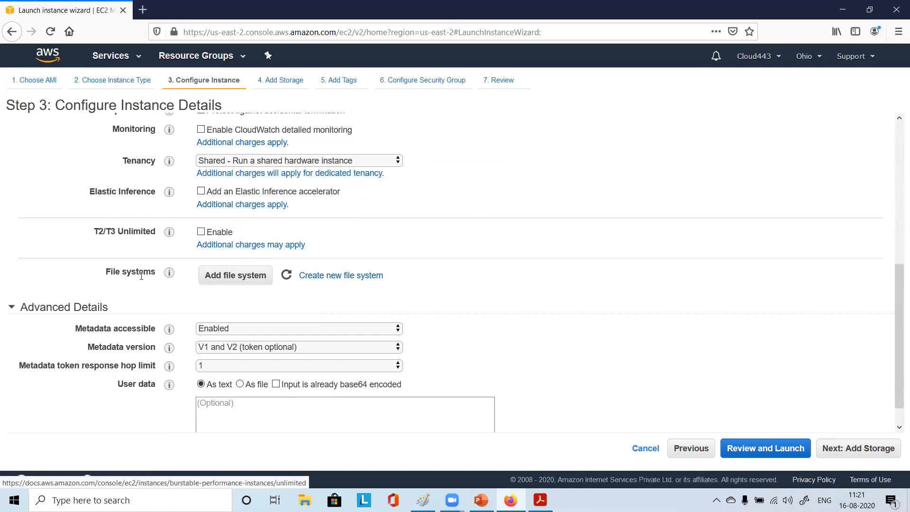
Add the efs1 file system with mount point /mnt/efs/fs1 and review the automatically generated user data.
mouse_move(167, 280)
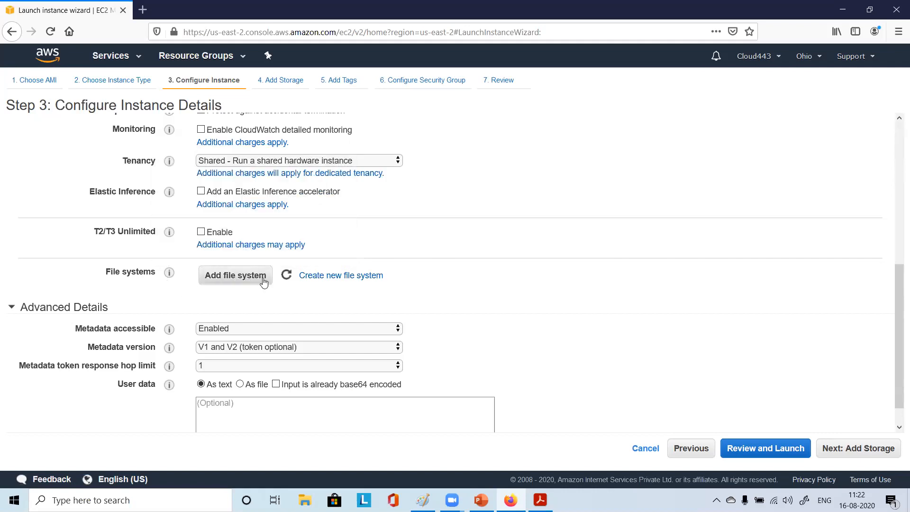
left_click(230, 279)
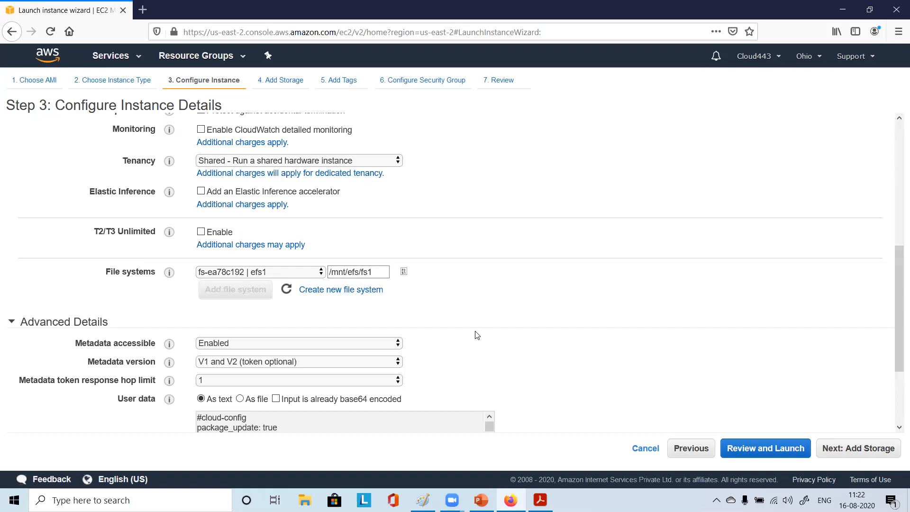
scroll(477, 335, "down", 2)
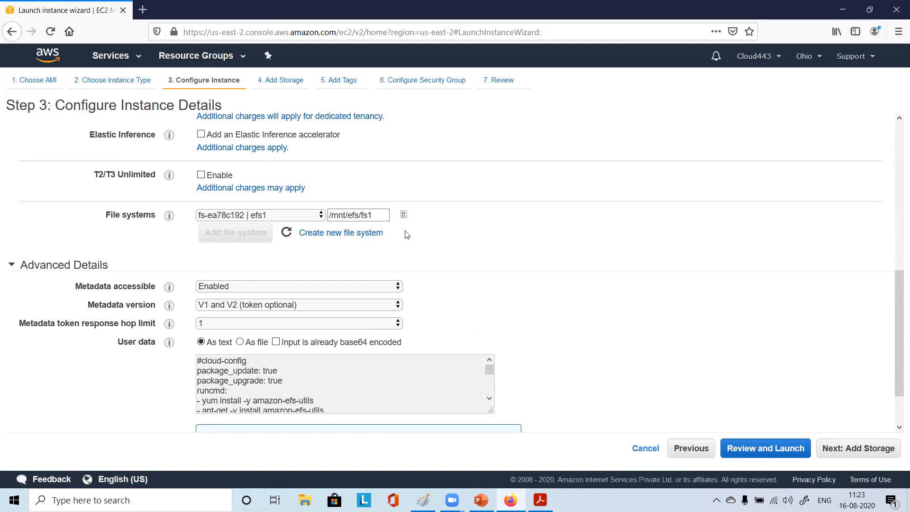
scroll(349, 251, "down", 2)
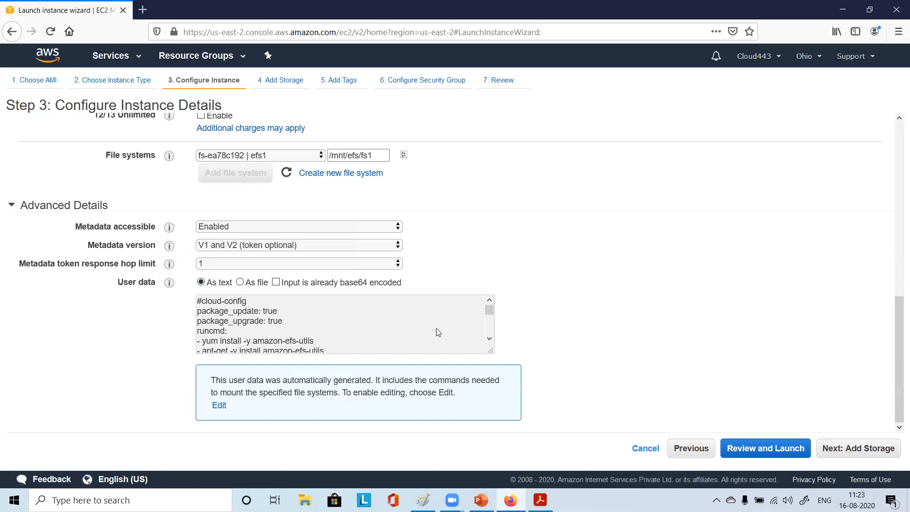
scroll(308, 318, "down", 5)
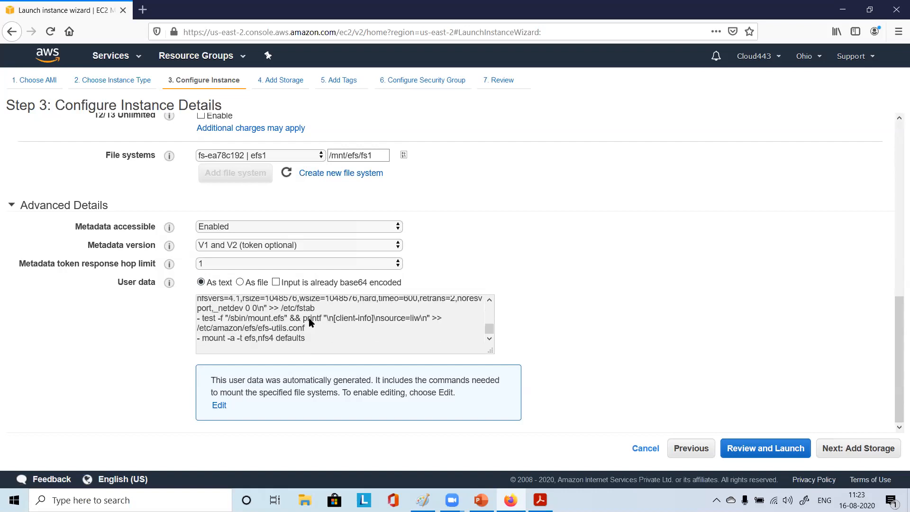
Read through the automatically generated user data script, from the package updates and EFS utility installation to the final mount command.
scroll(309, 320, "up", 5)
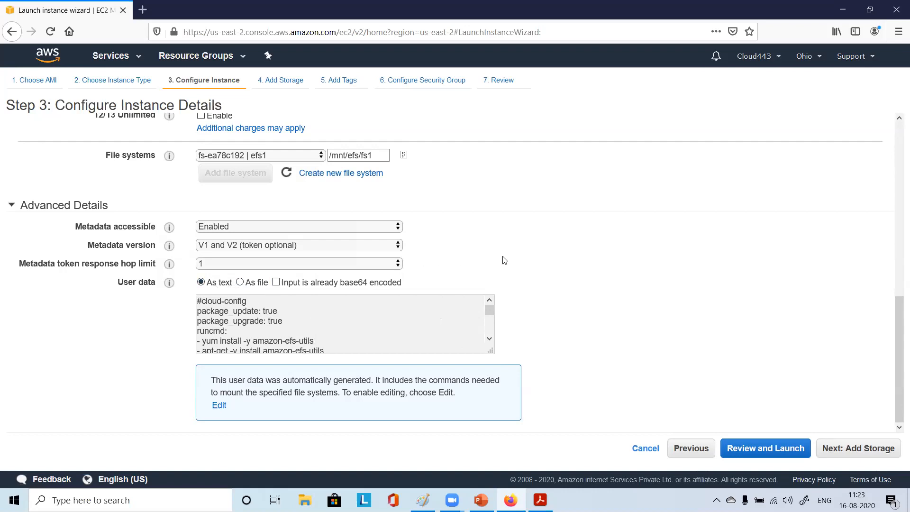
scroll(503, 258, "up", 7)
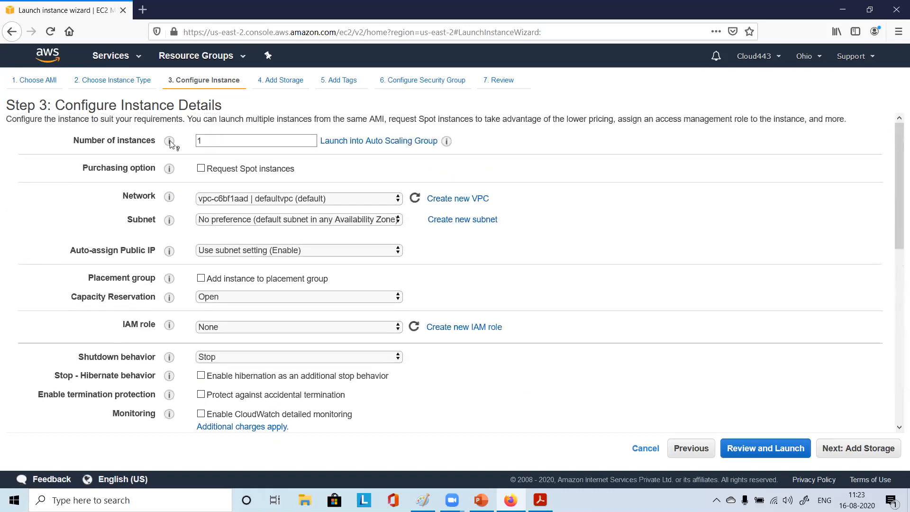
scroll(183, 240, "down", 7)
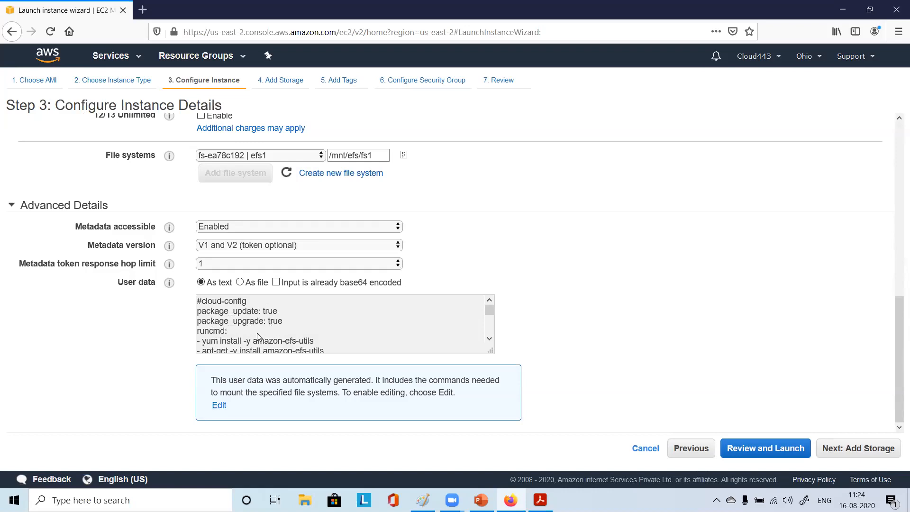
scroll(489, 338, "down", 1)
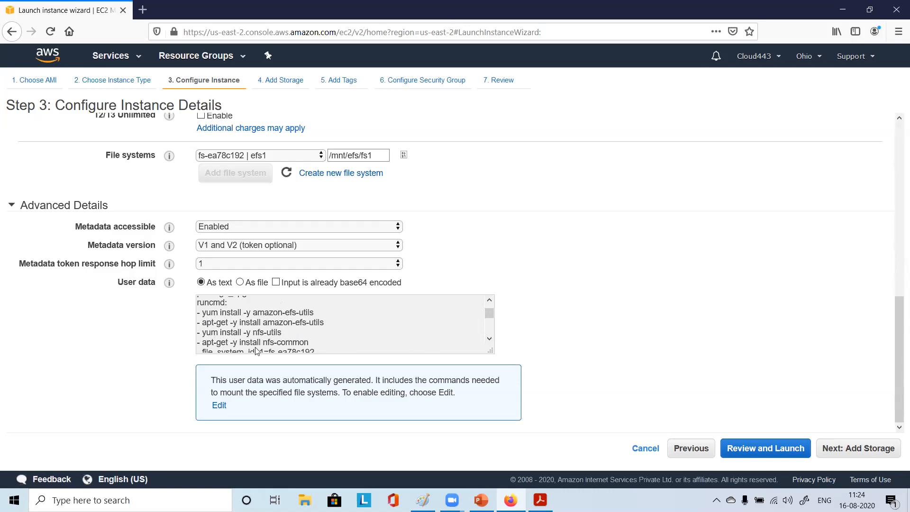
left_click(490, 339)
left_click(489, 339)
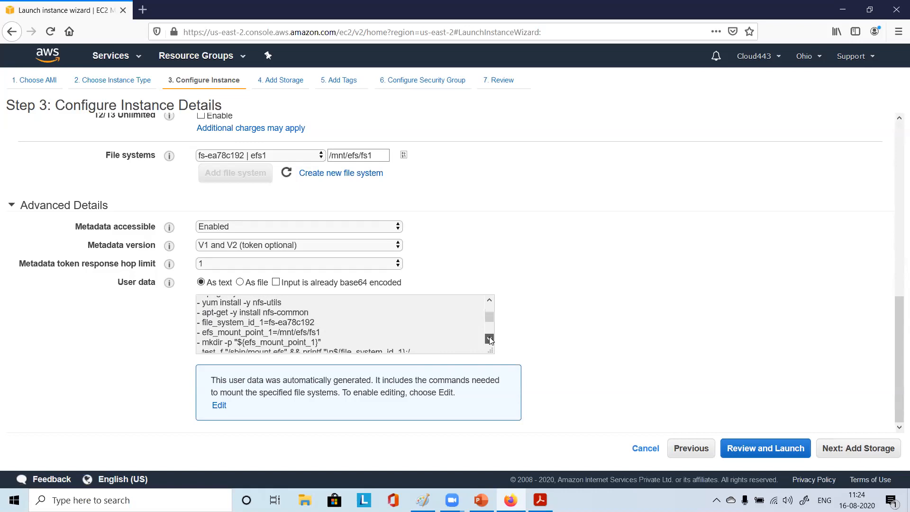
left_click(489, 340)
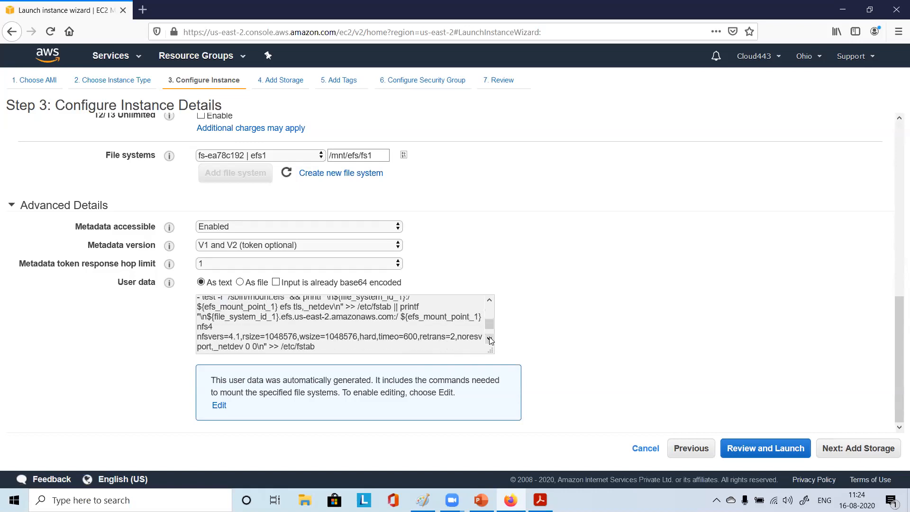
left_click(489, 303)
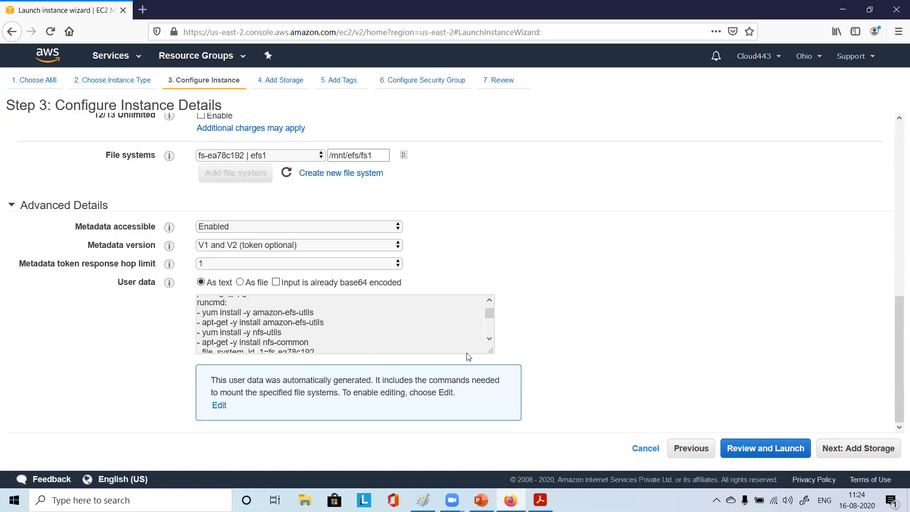
left_click(490, 339)
left_click(490, 339)
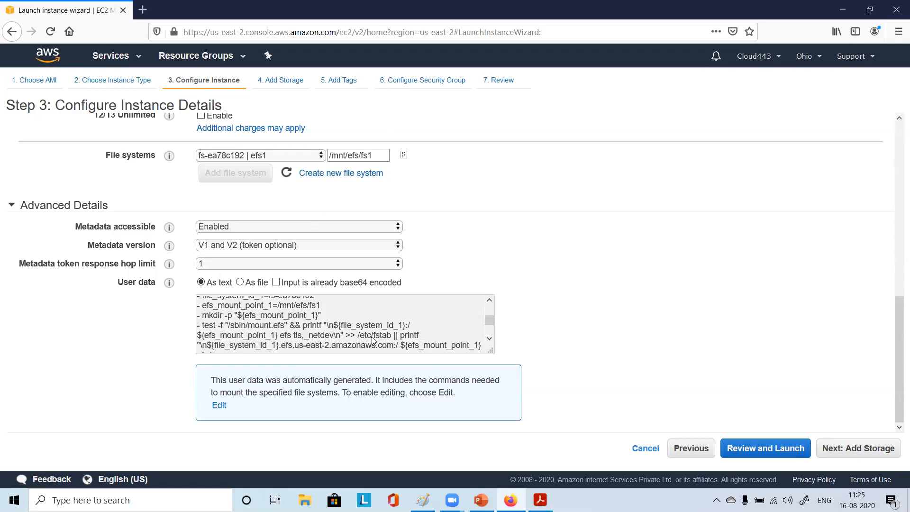
left_click(490, 339)
scroll(490, 340, "down", 1)
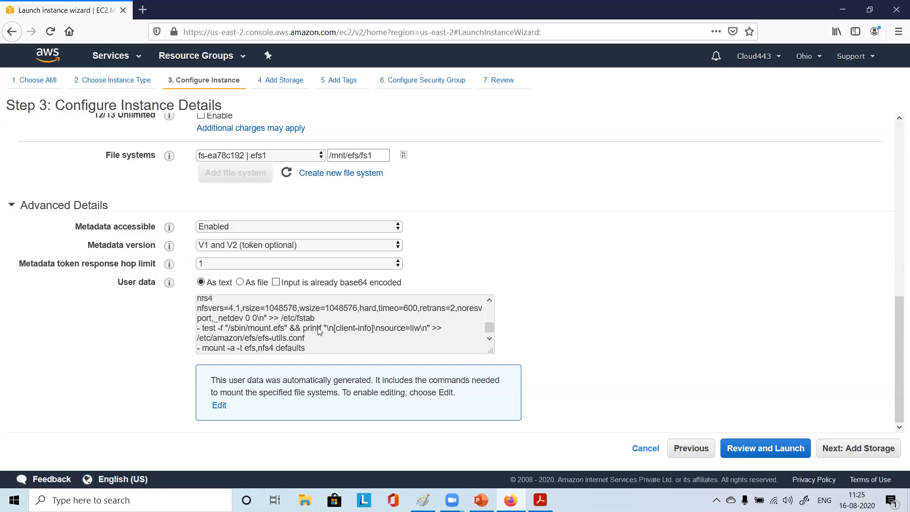
left_click(490, 339)
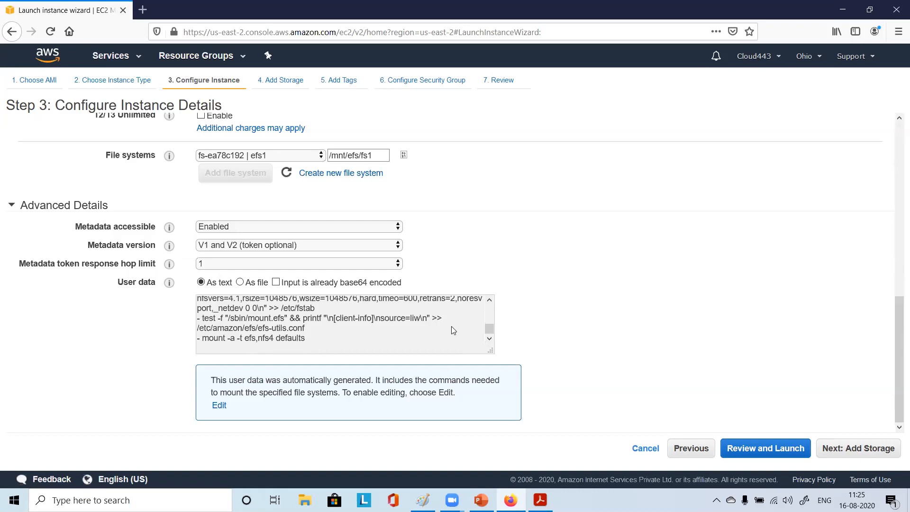
left_click_drag(489, 327, 489, 304)
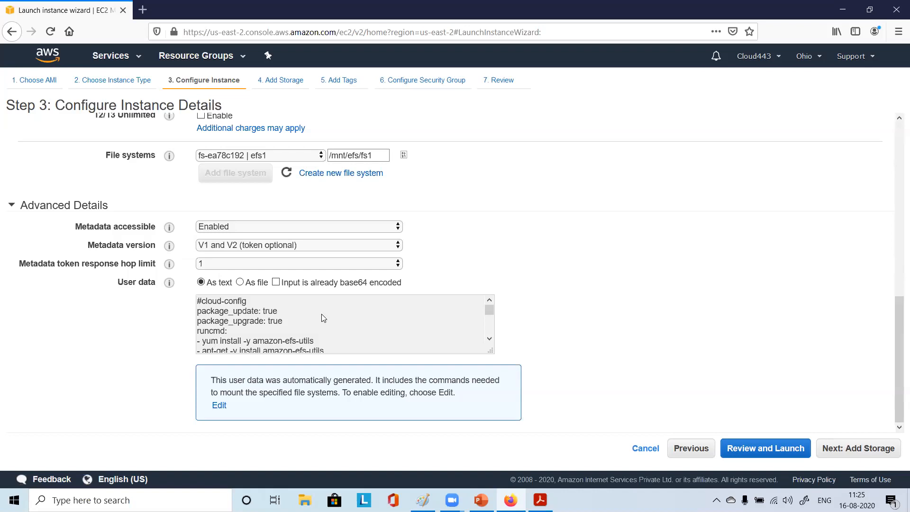
Review the whole instance configuration once more, from the number of instances to the user data.
scroll(322, 314, "up", 10)
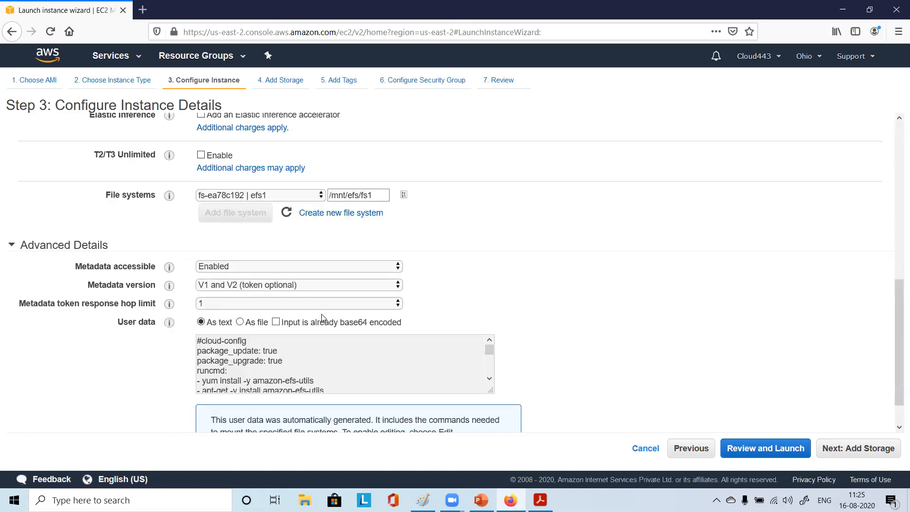
left_click(228, 139)
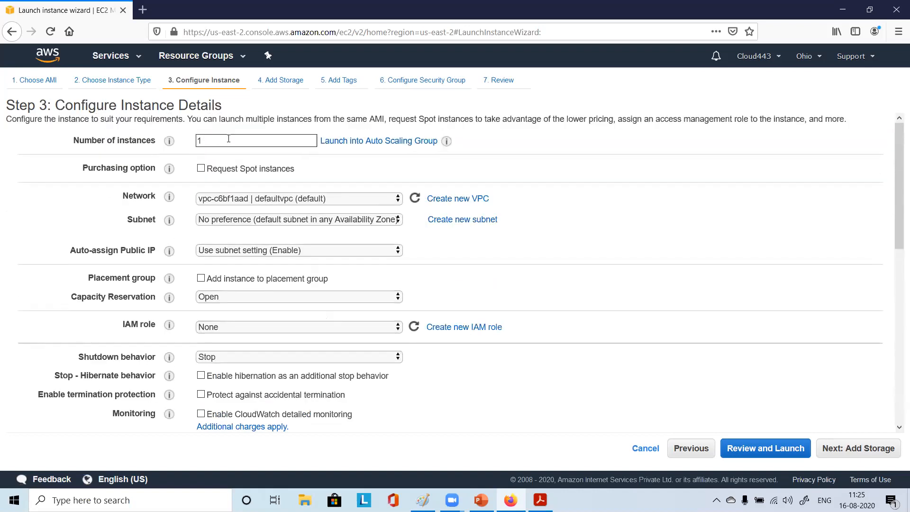
scroll(361, 336, "down", 10)
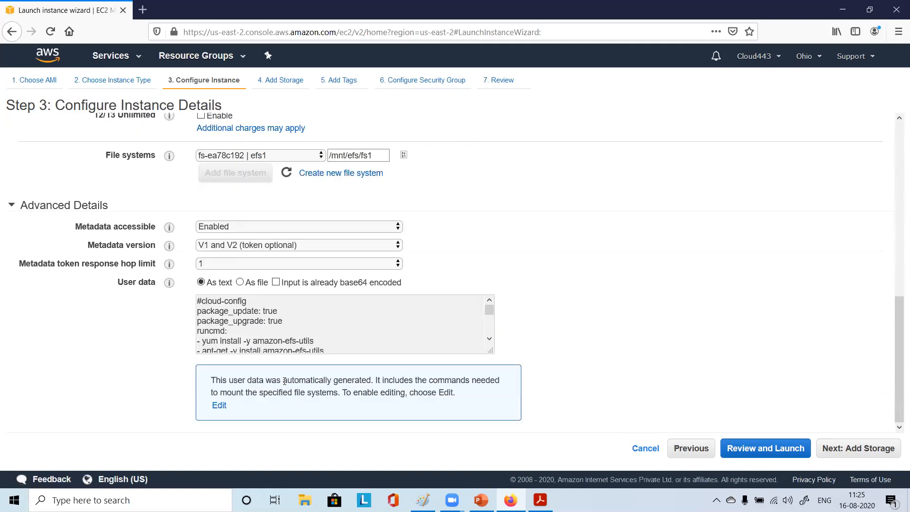
scroll(256, 338, "down", 3)
scroll(255, 339, "up", 3)
scroll(520, 264, "up", 10)
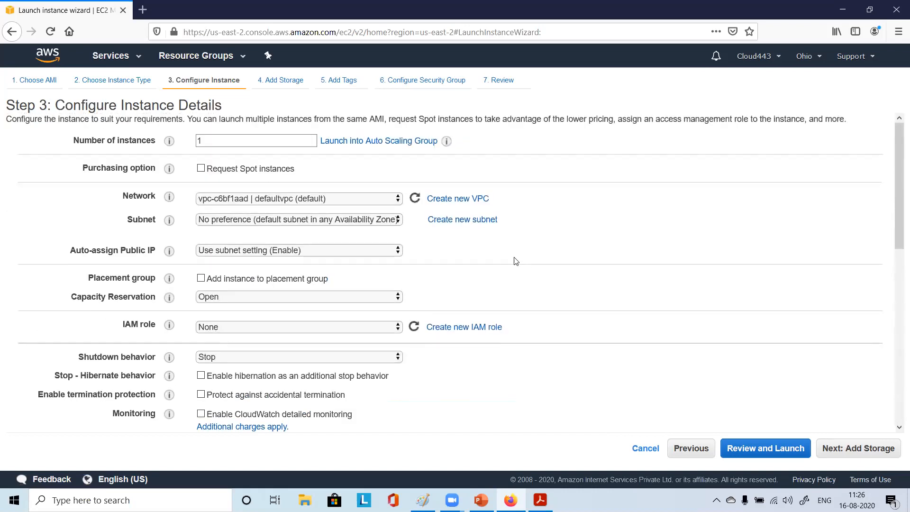
scroll(516, 261, "down", 10)
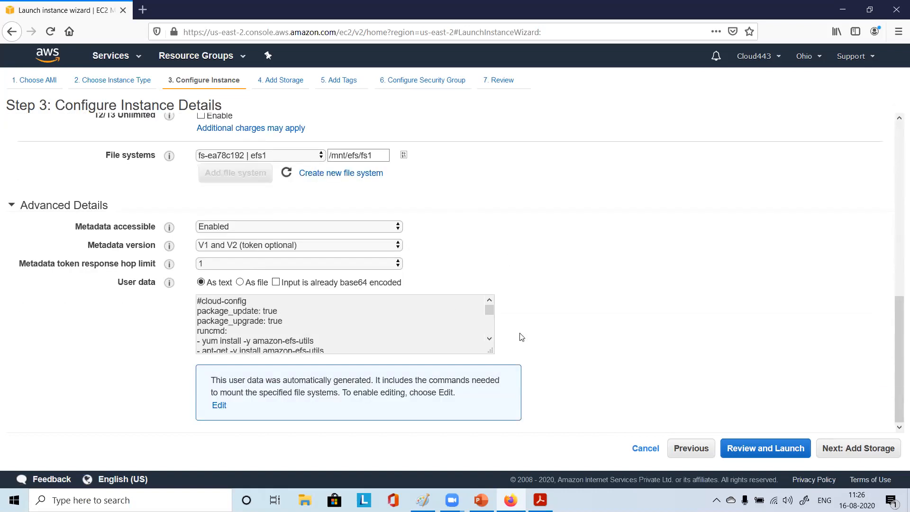
scroll(522, 337, "up", 10)
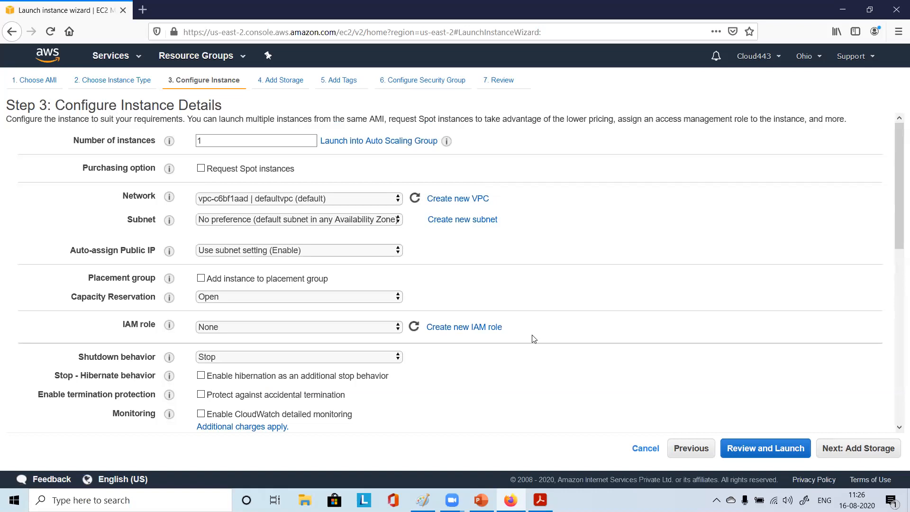
scroll(534, 339, "down", 10)
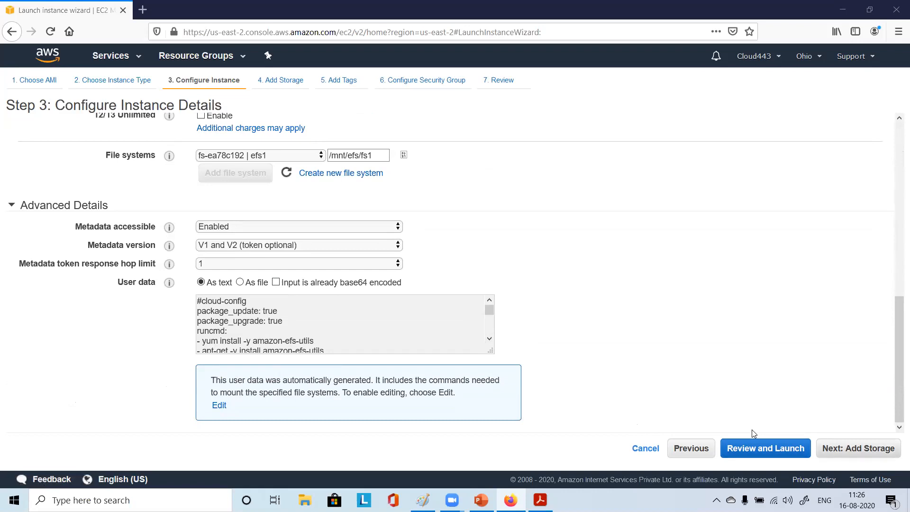
Continue to the storage settings and examine the root volume's type options, keeping General Purpose SSD (gp2).
left_click(859, 449)
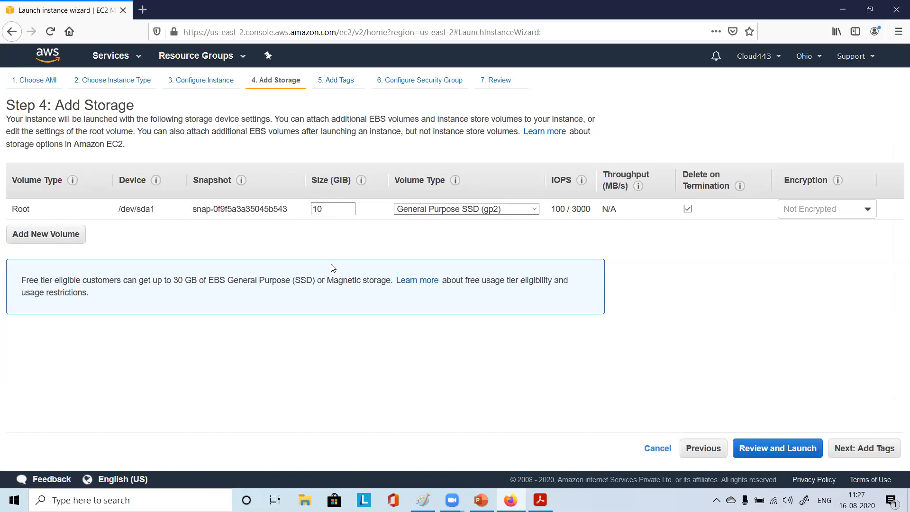
left_click(495, 209)
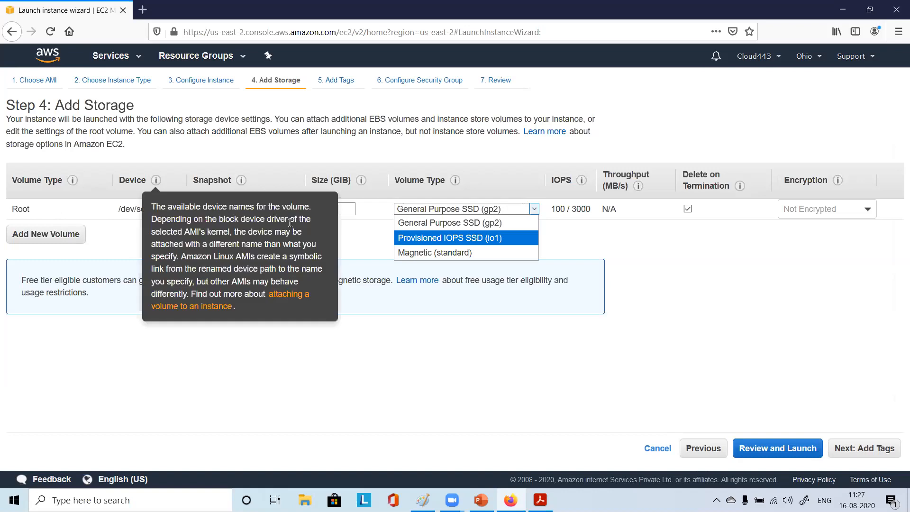
left_click(509, 226)
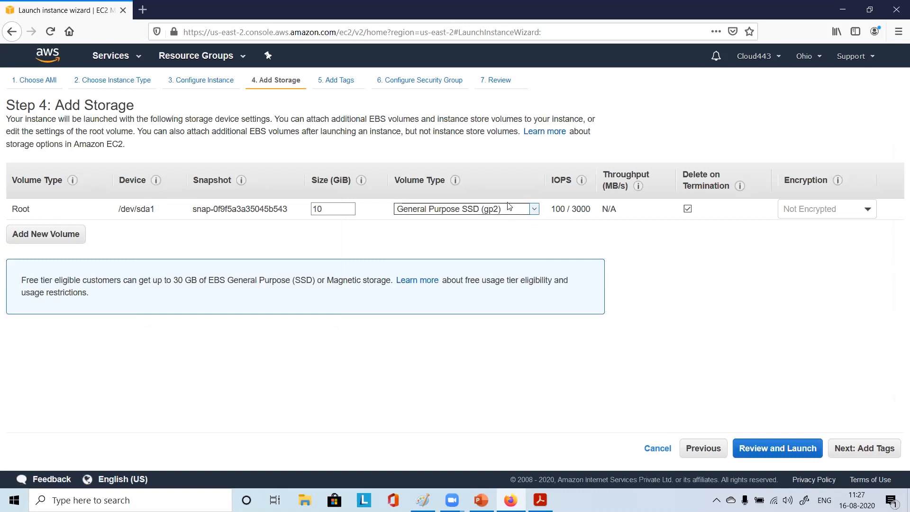
left_click(509, 209)
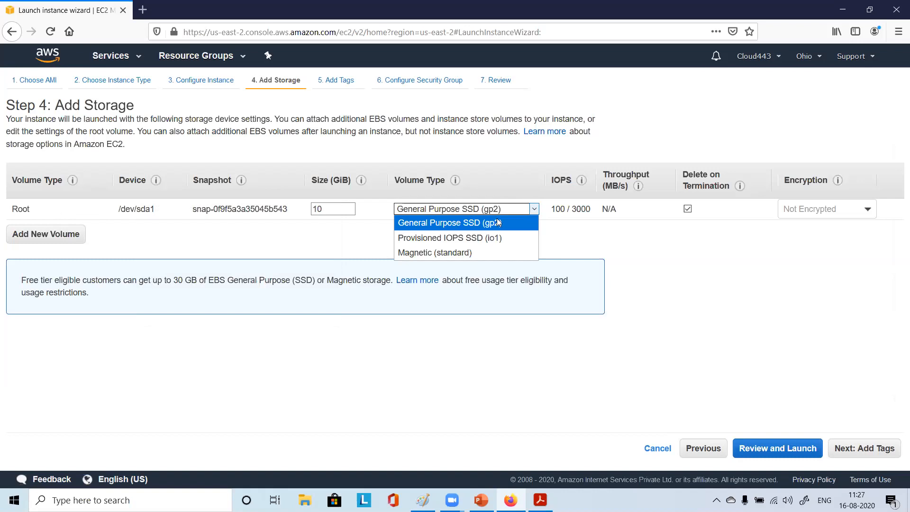
left_click(499, 222)
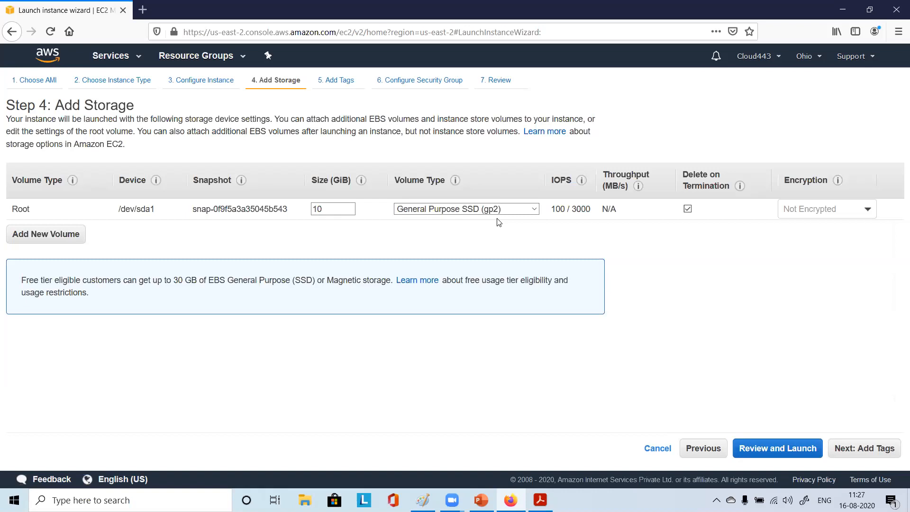
left_click(497, 210)
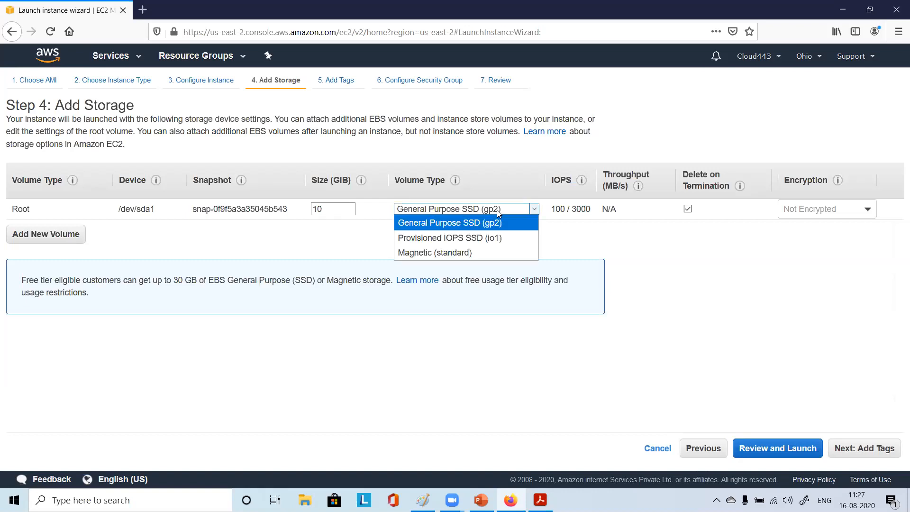
left_click(517, 225)
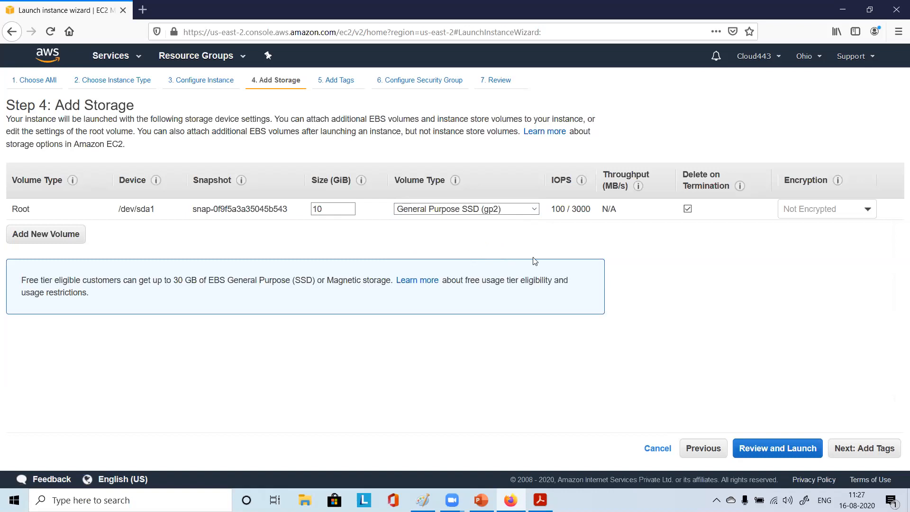
Try turning off the root volume's Delete on Termination option, and leave it enabled.
left_click(688, 210)
left_click(688, 210)
left_click(687, 210)
Add a new EBS volume to the instance and set its size to 1 GiB.
left_click(48, 237)
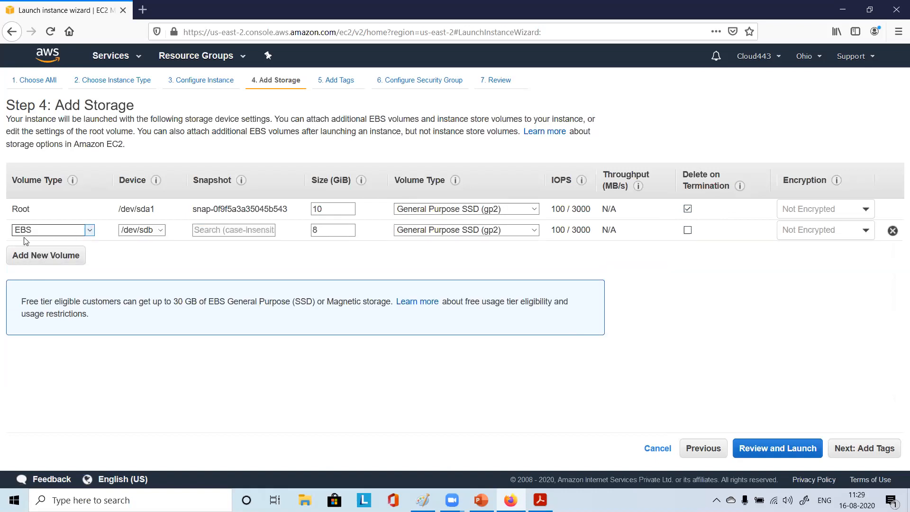
left_click(89, 231)
left_click(90, 231)
left_click(90, 231)
left_click(89, 231)
left_click(90, 231)
left_click(90, 231)
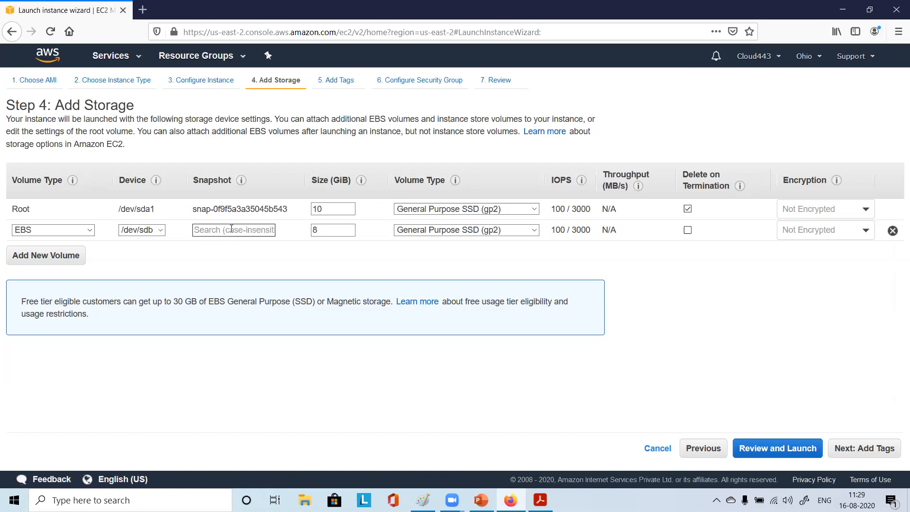
double_click(331, 230)
type("1")
Try Provisioned IOPS SSD (io1) as the new EBS volume's type, and return it to General Purpose SSD (gp2).
left_click(488, 232)
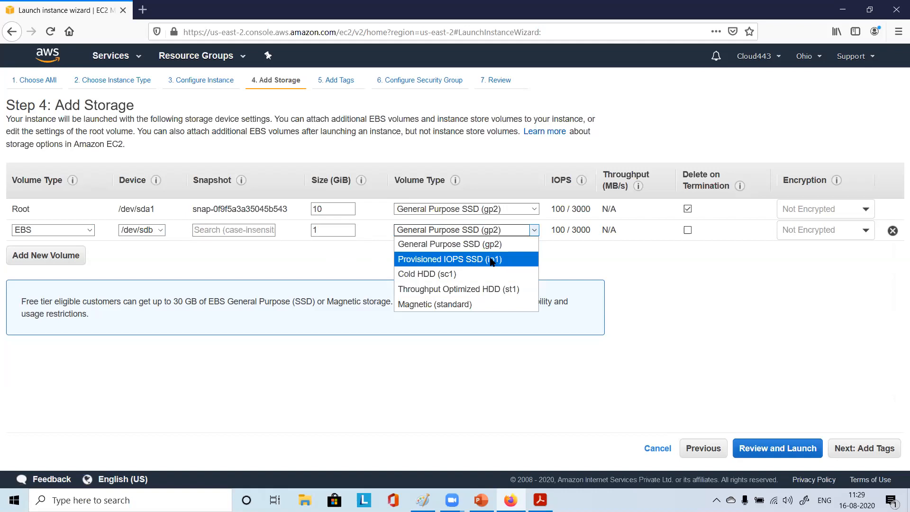
left_click(492, 261)
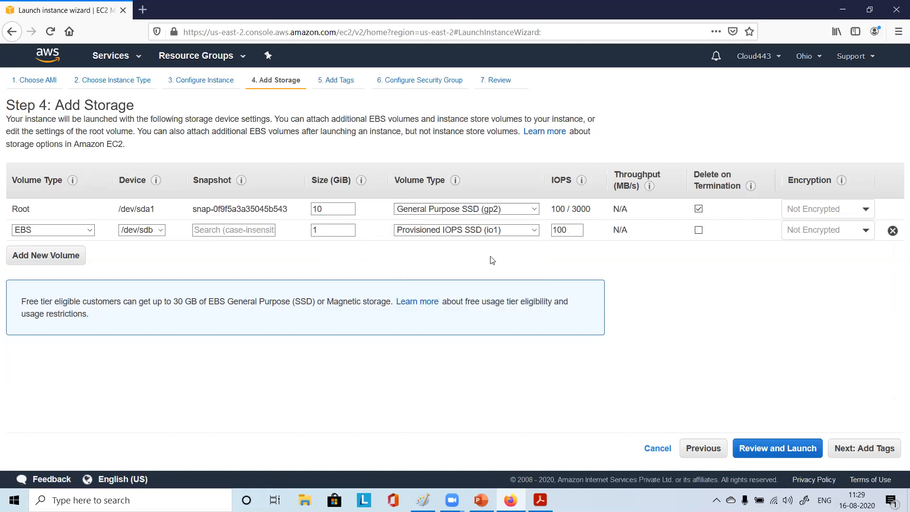
left_click(520, 230)
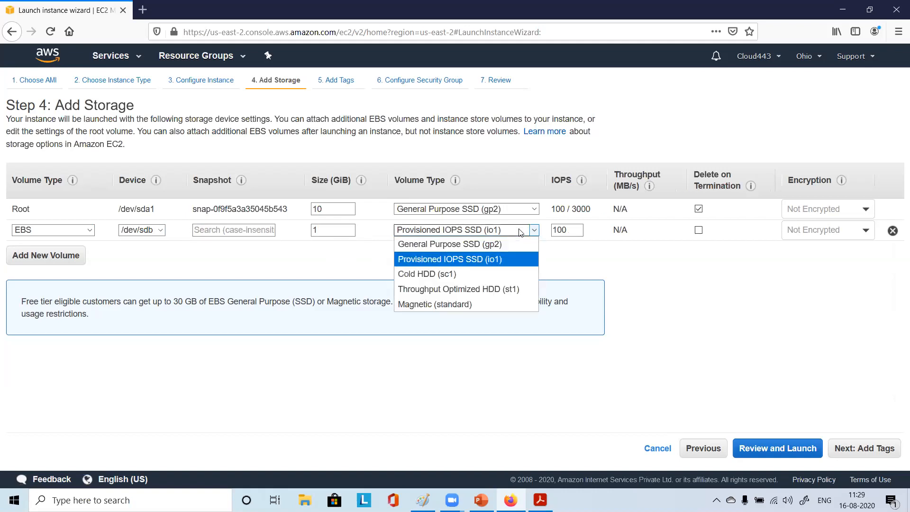
left_click(621, 257)
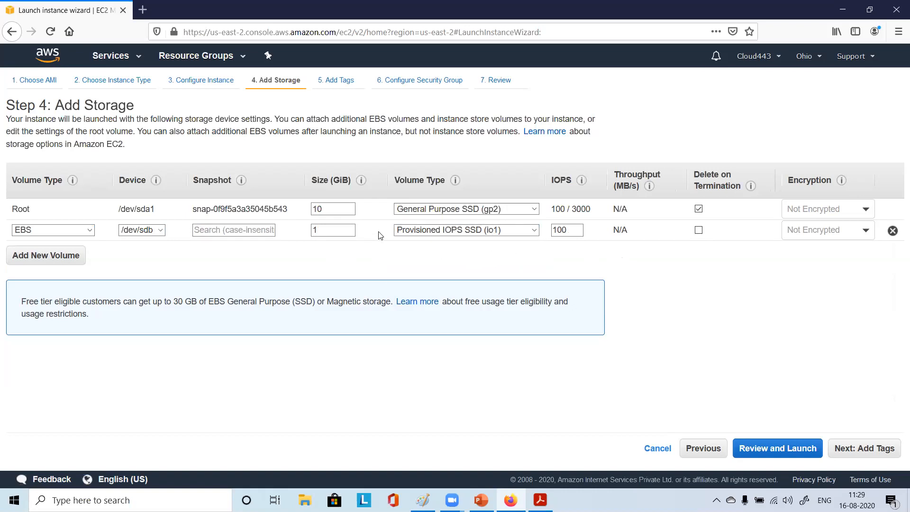
left_click(532, 232)
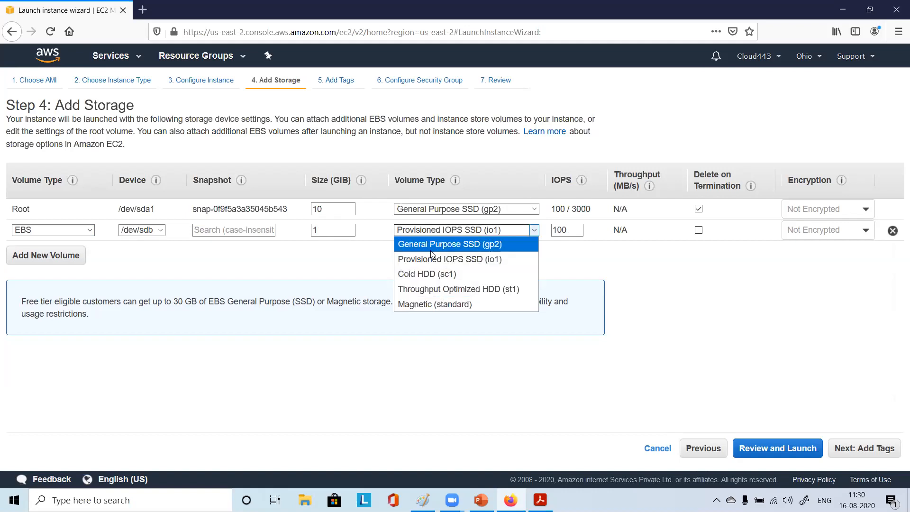
left_click(458, 246)
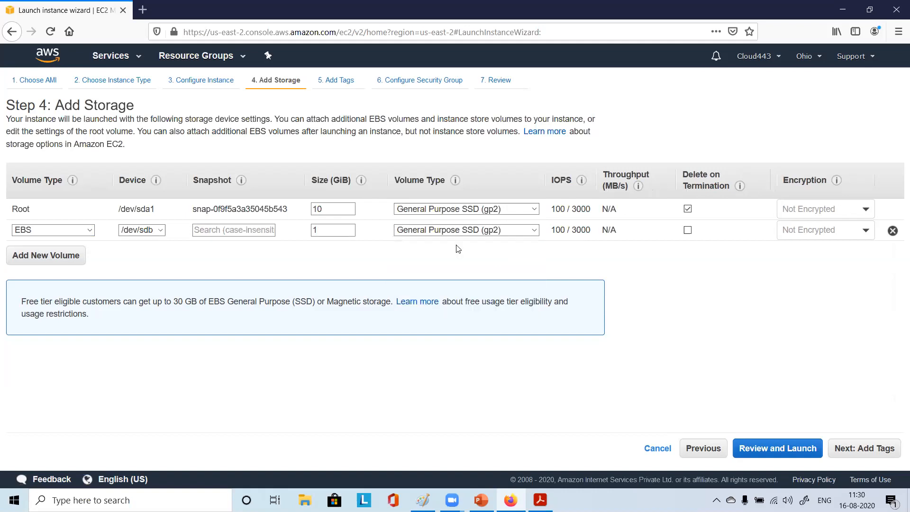
Check the new EBS volume's size and Delete on Termination option, and continue to the tag settings.
left_click(329, 229)
double_click(329, 230)
left_click(688, 230)
left_click(688, 230)
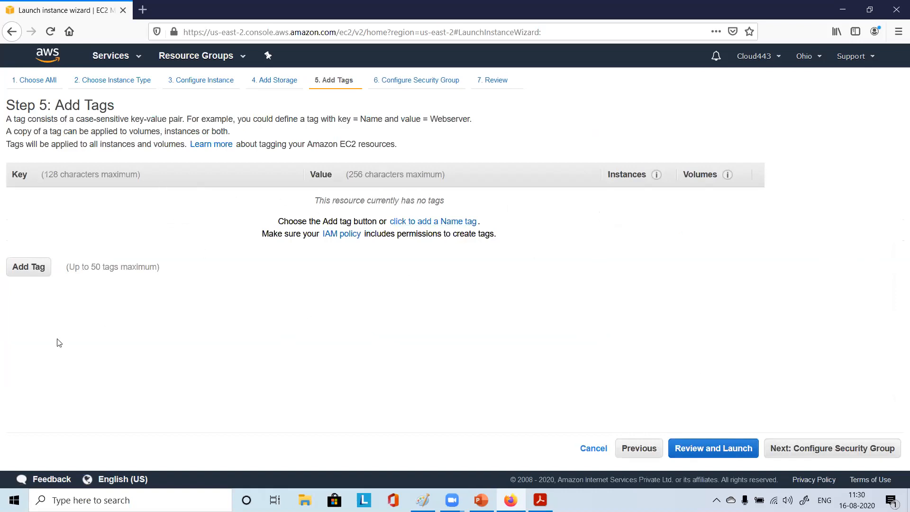
Add a tag with the key Name and the value linux-rhel.
left_click(29, 267)
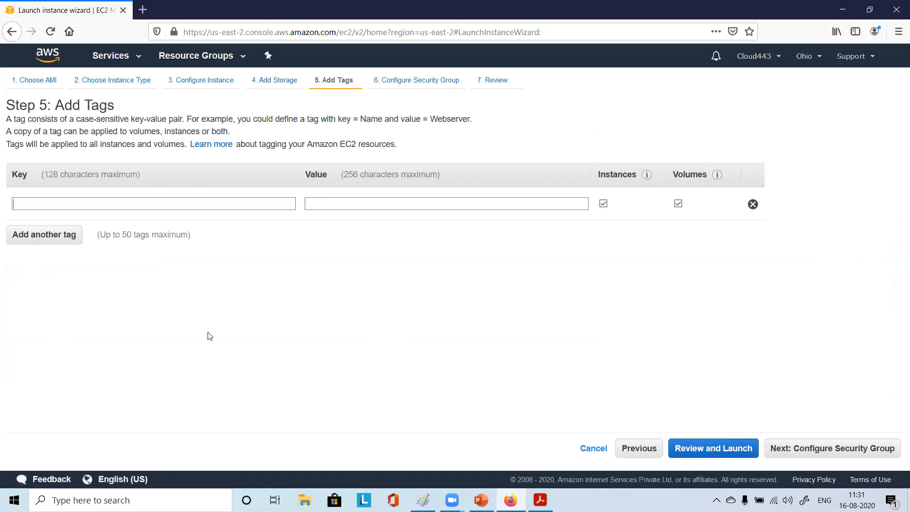
type("Name")
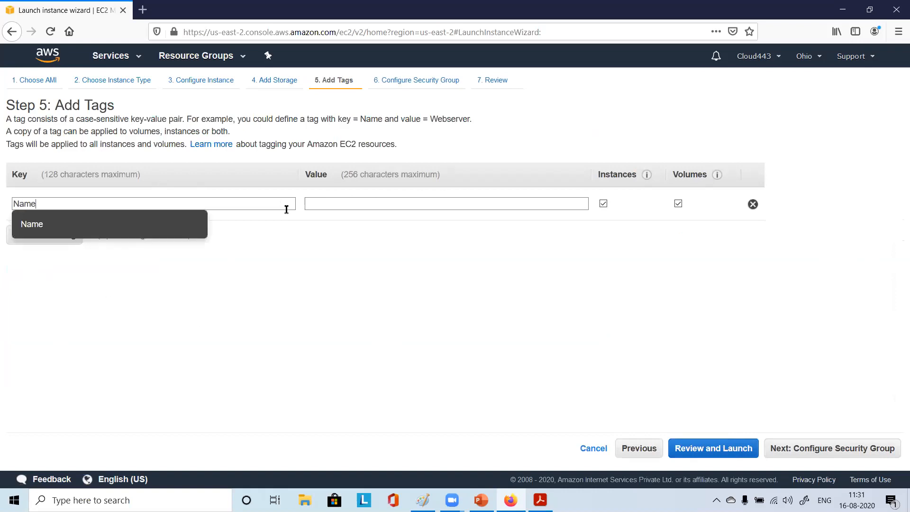
left_click(50, 216)
left_click(338, 203)
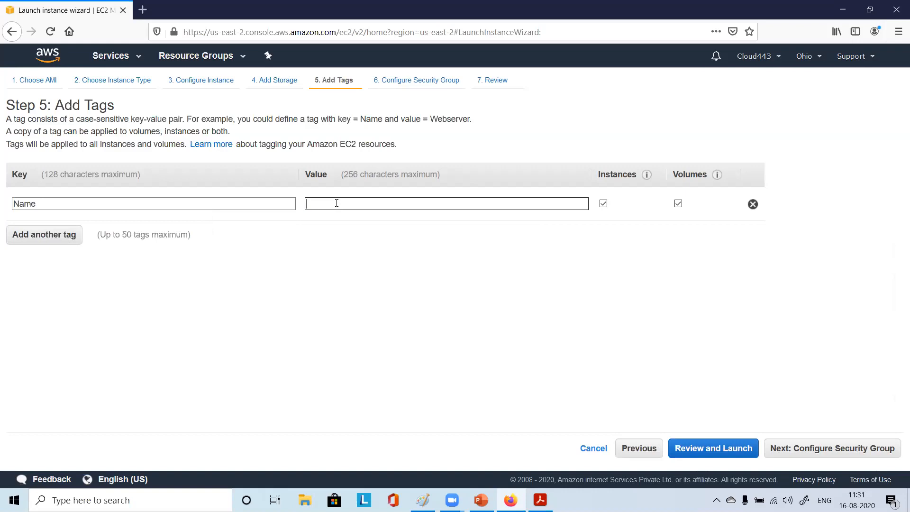
type("l")
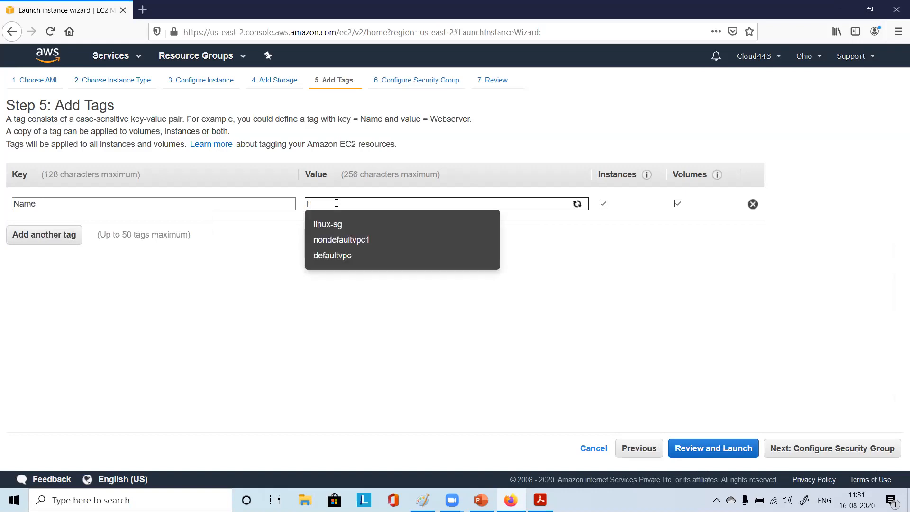
type("i")
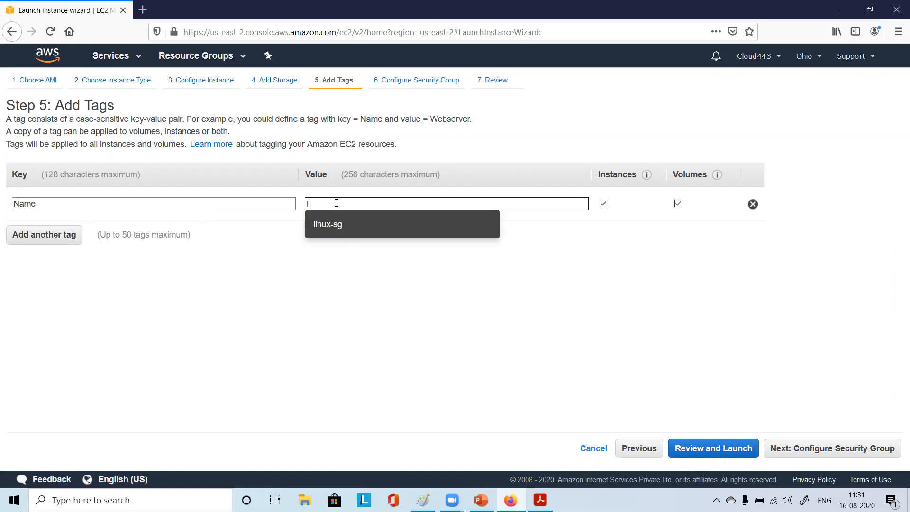
type("nux-rhel")
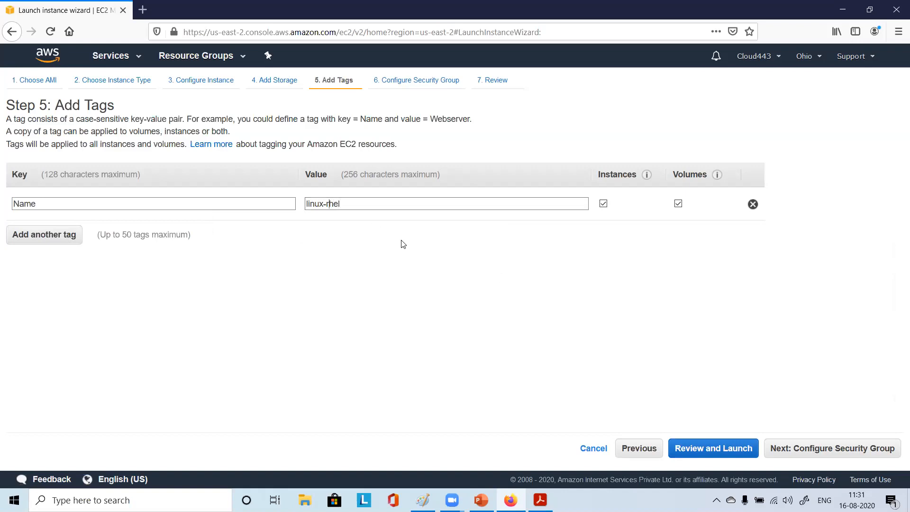
Shorten the Name tag's value to rhel and apply the tag to instances only, not volumes.
key("Left")
key("Left")
key("Left")
key("Left")
key("BackSpace")
key("BackSpace")
key("BackSpace")
key("BackSpace")
key("BackSpace")
key("BackSpace")
left_click(417, 204)
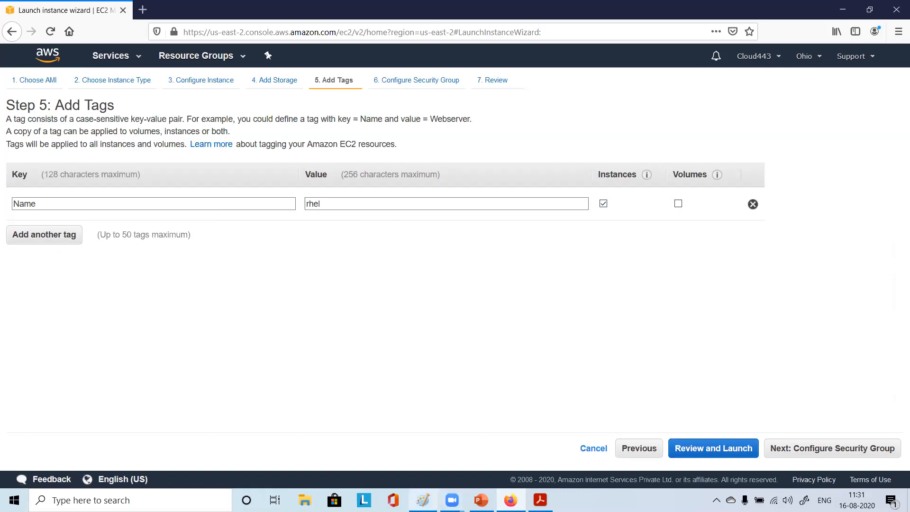
Add a second tag with the key Name and the value rhelvol, applied to volumes only.
left_click(44, 235)
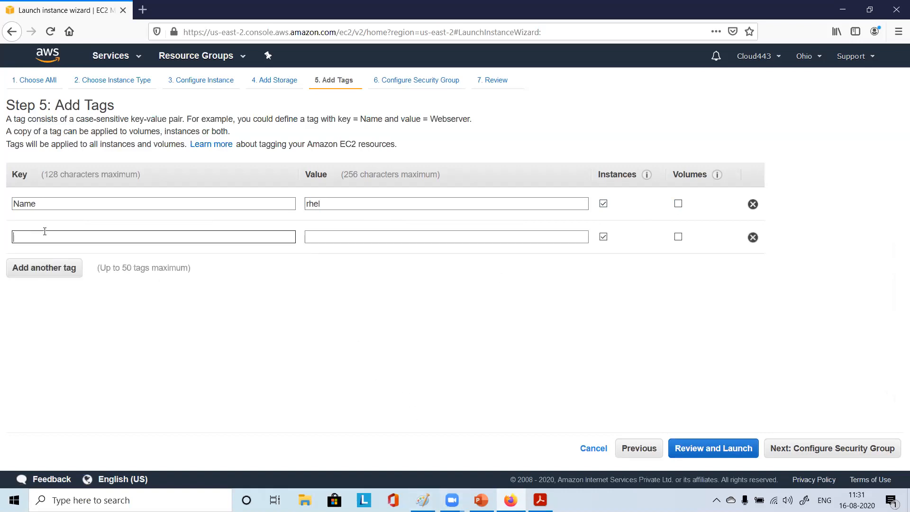
type("Name")
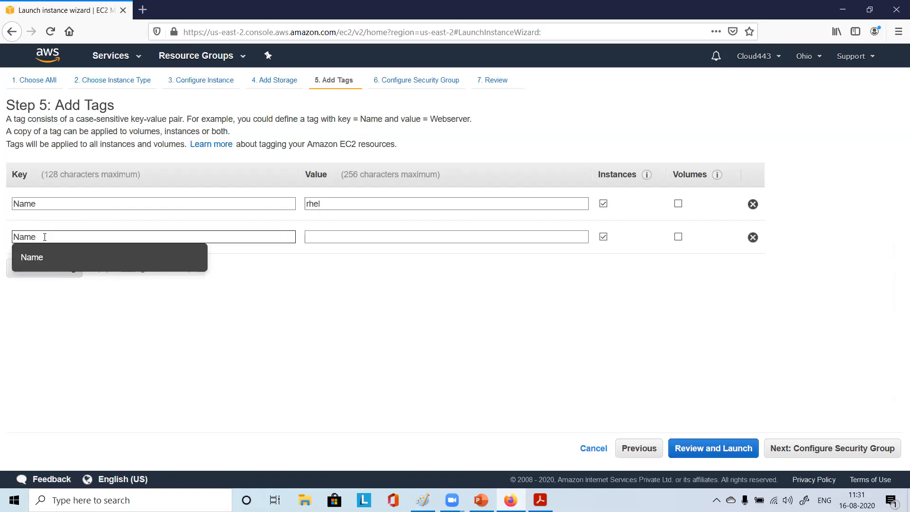
left_click(61, 260)
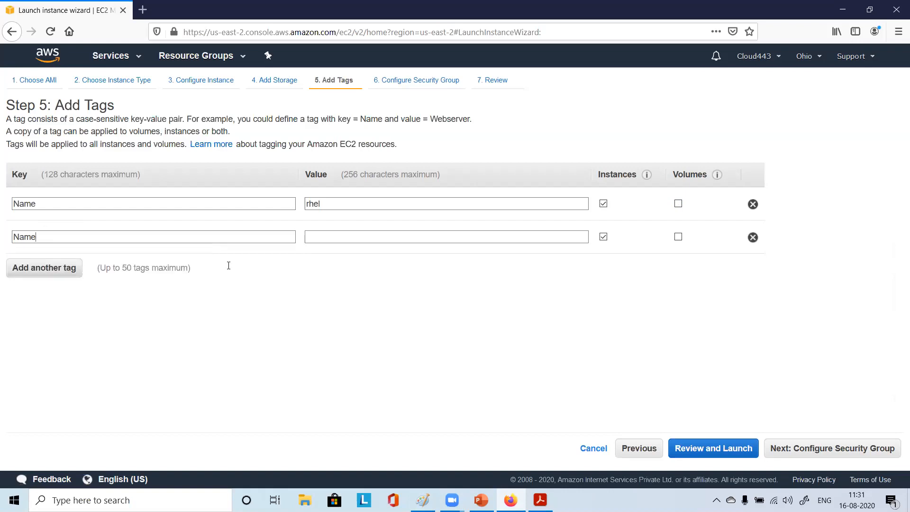
left_click(340, 234)
type("rh")
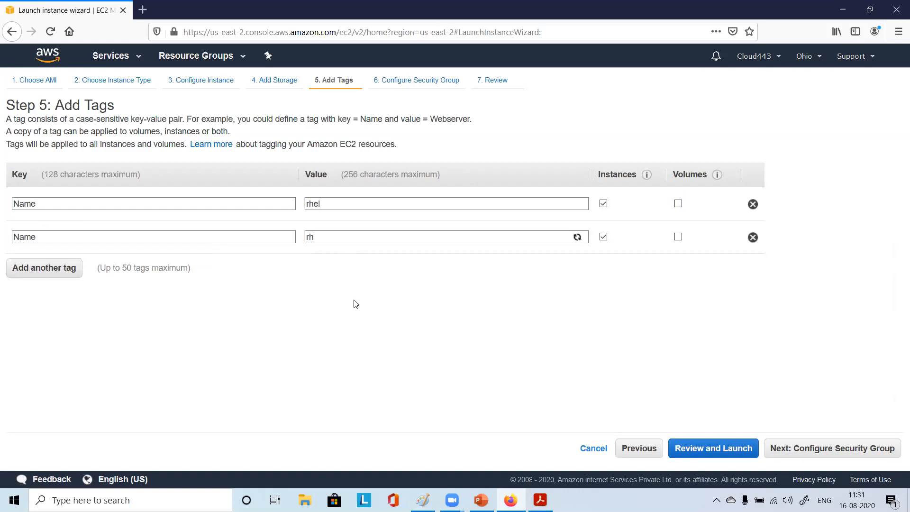
type("elvol")
left_click(679, 237)
left_click(604, 237)
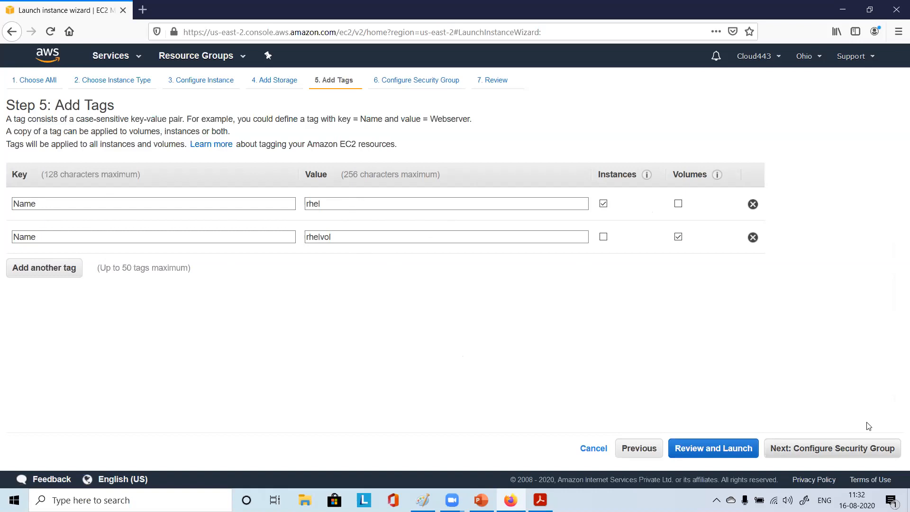
Assign the existing security group linux-sg to the instance and continue to the launch review.
left_click(863, 448)
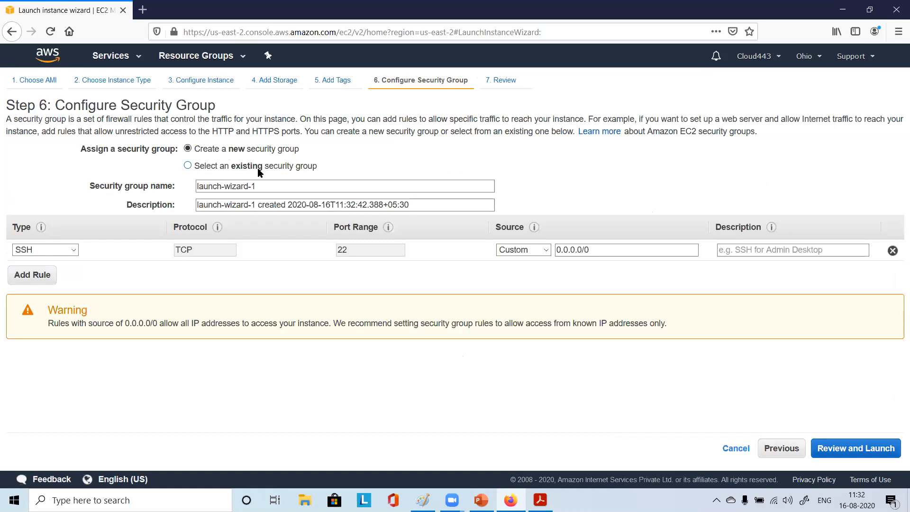
left_click(188, 166)
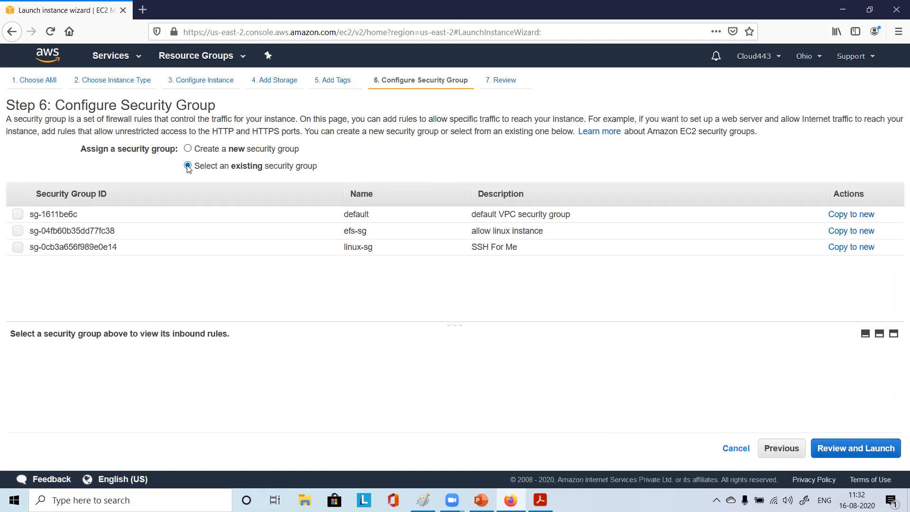
left_click(18, 248)
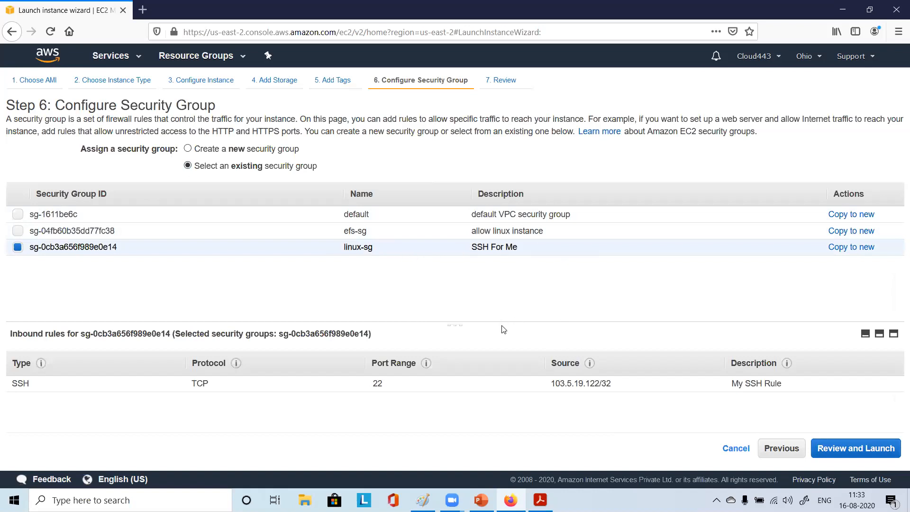
left_click_drag(502, 328, 502, 283)
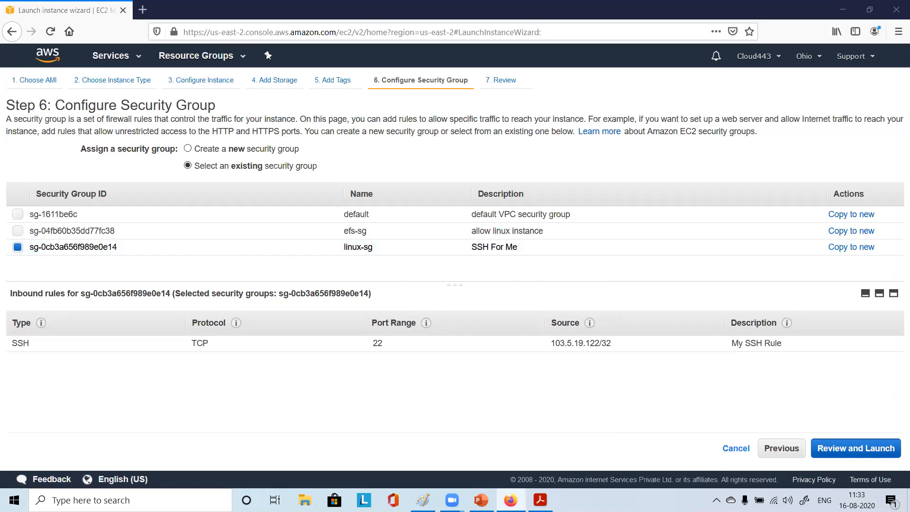
left_click(856, 448)
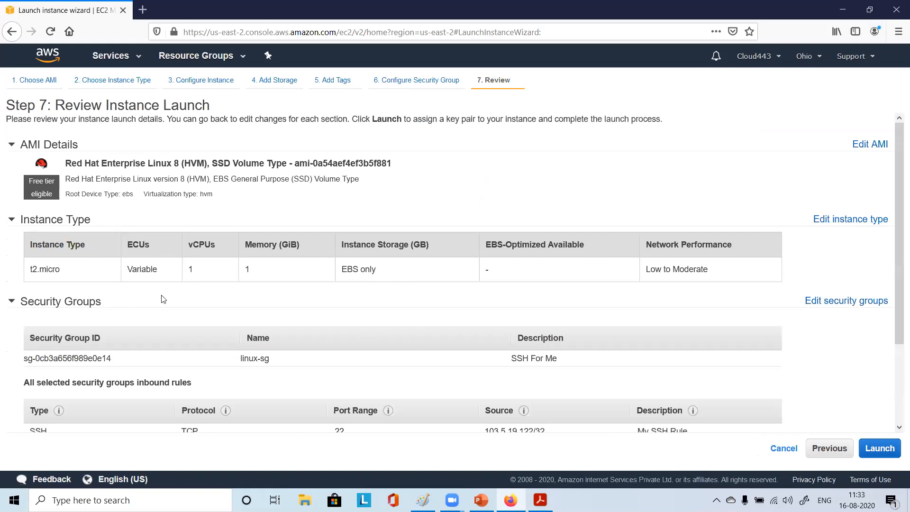
Review the launch summary, including the security group rules, instance details, storage and tags.
scroll(163, 299, "down", 3)
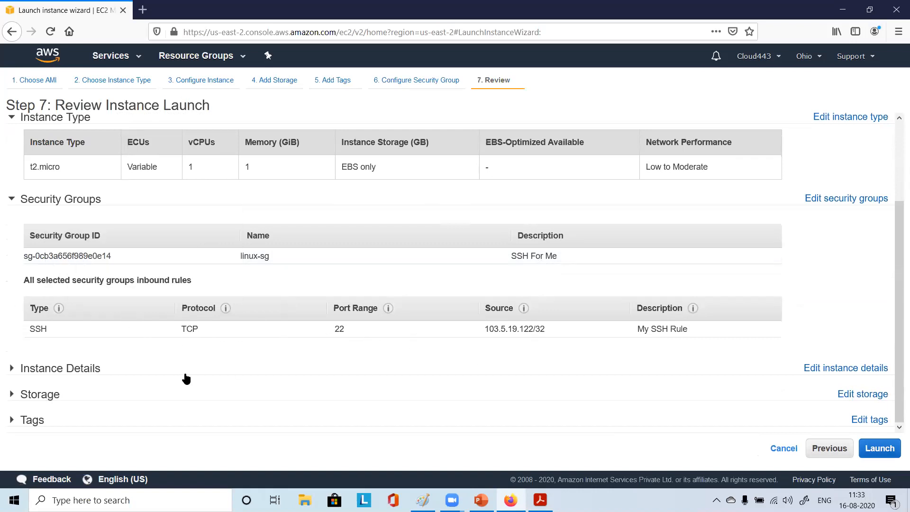
left_click(58, 375)
scroll(167, 354, "down", 2)
scroll(167, 355, "down", 5)
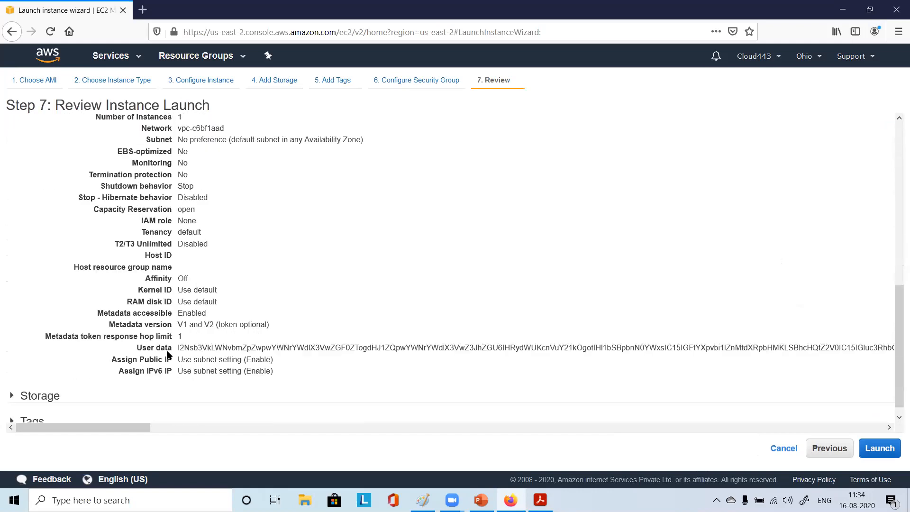
left_click(23, 386)
scroll(237, 365, "down", 2)
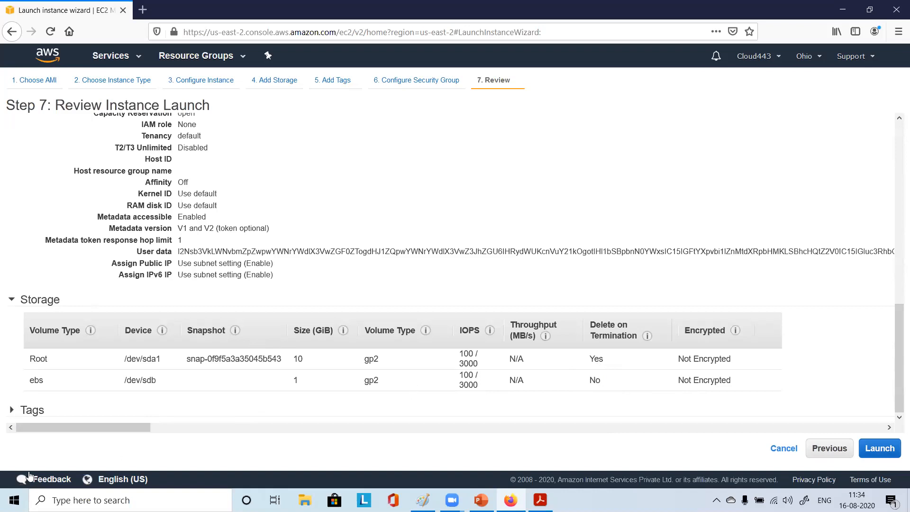
left_click(12, 412)
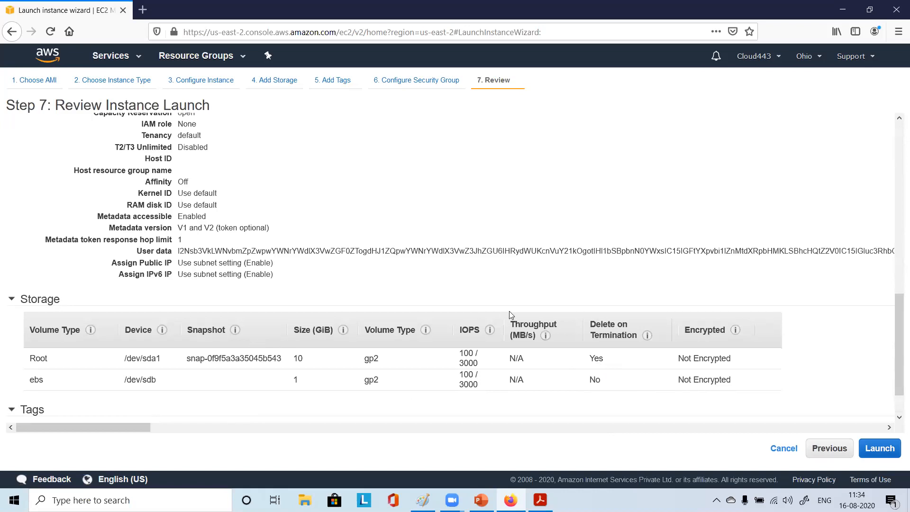
scroll(509, 311, "down", 2)
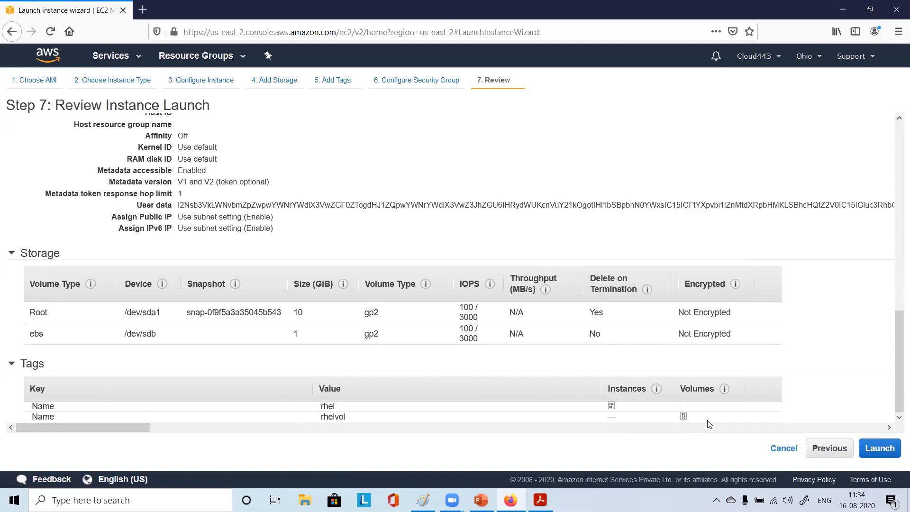
Start the launch and choose to create a new key pair named rhel-kp.
left_click(870, 441)
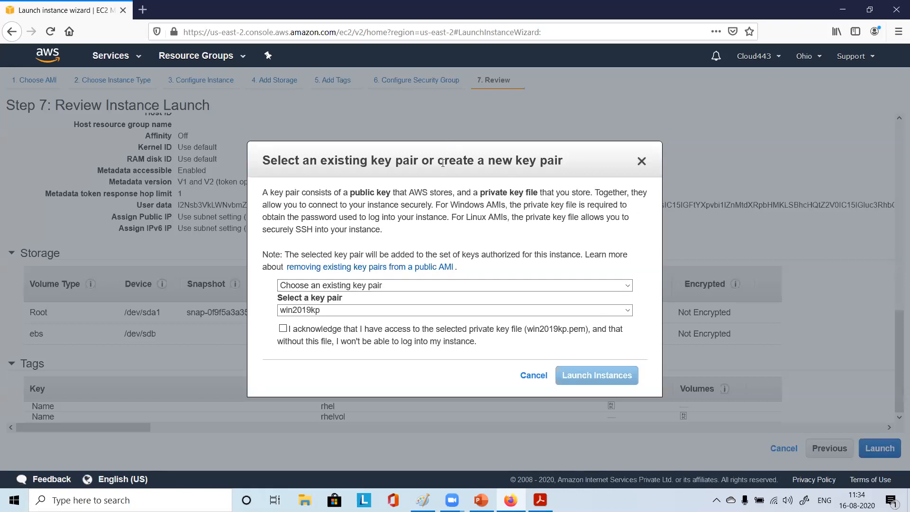
left_click_drag(439, 161, 424, 119)
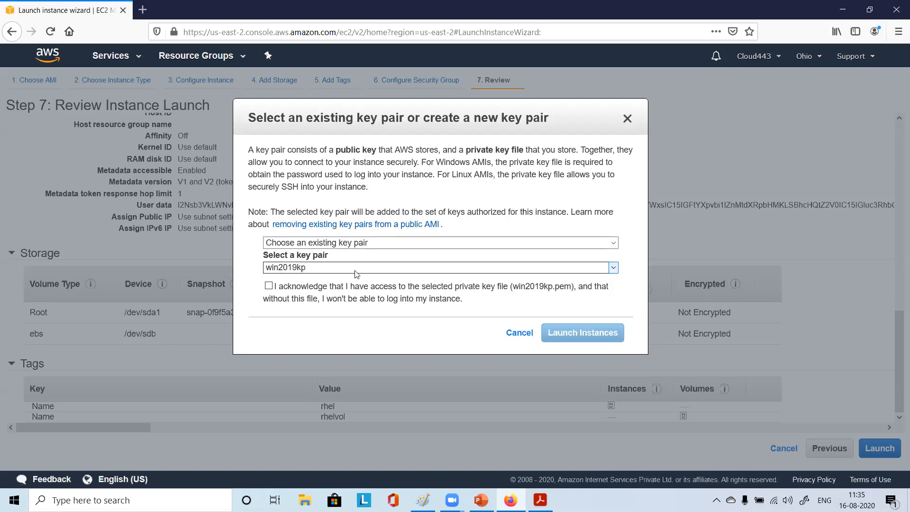
left_click(386, 243)
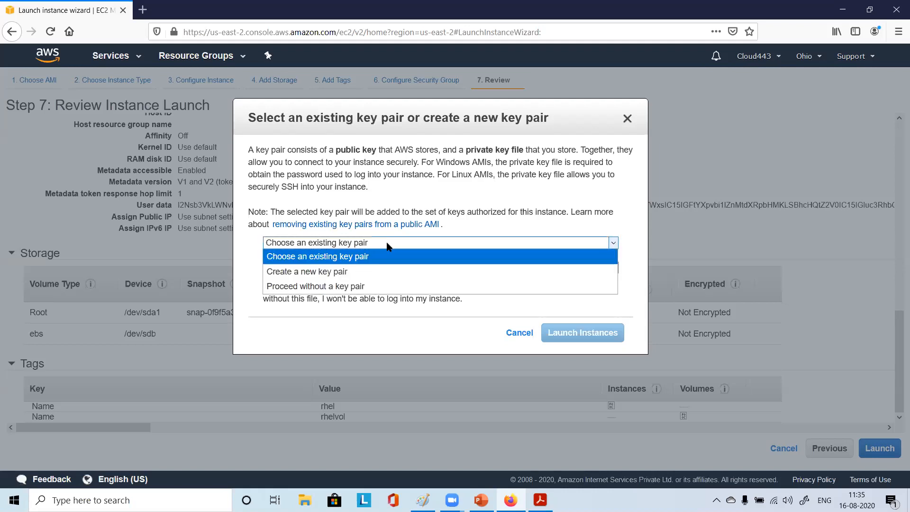
left_click(361, 267)
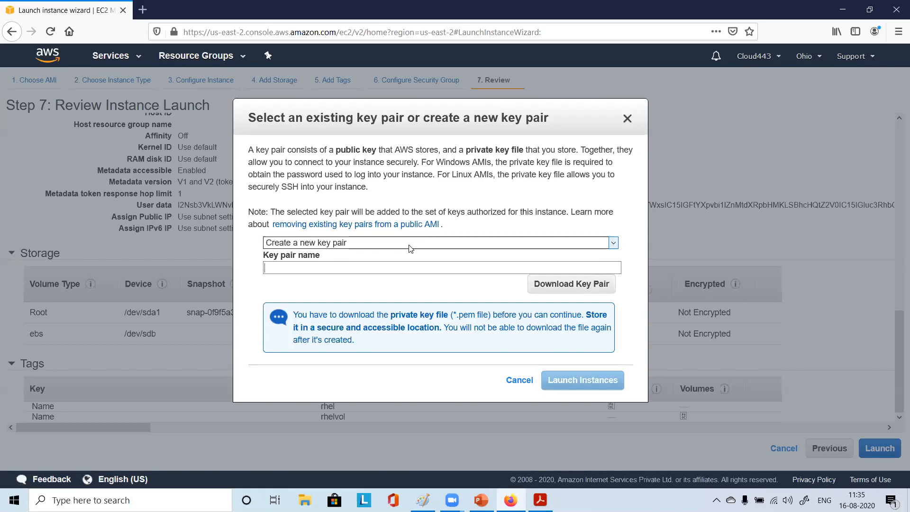
left_click(354, 267)
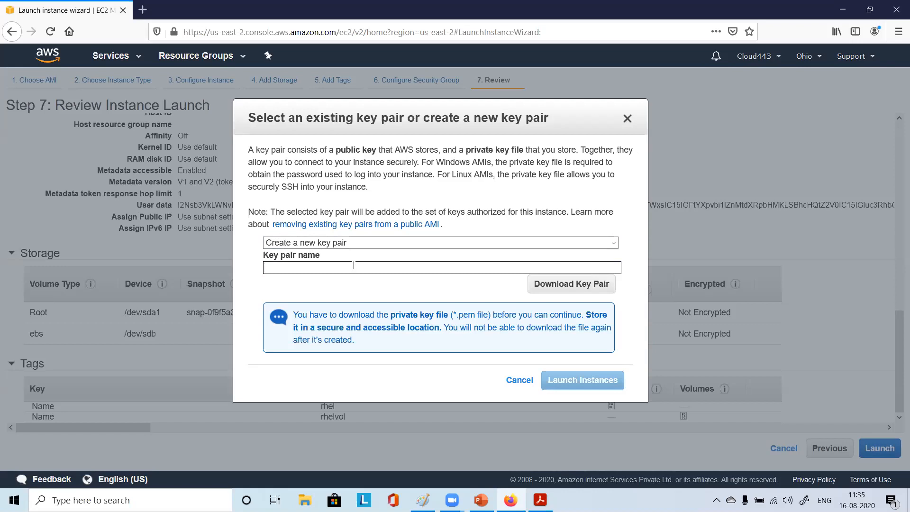
type("rhel-kp")
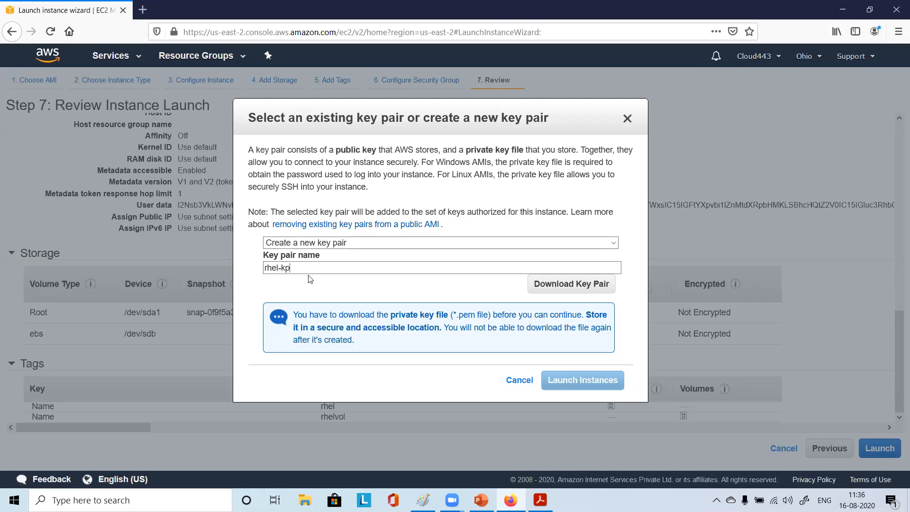
Download the new key pair and save rhel-kp.pem in the Tools folder of AWS_KT_8th_Aug on the Desktop.
left_click(571, 285)
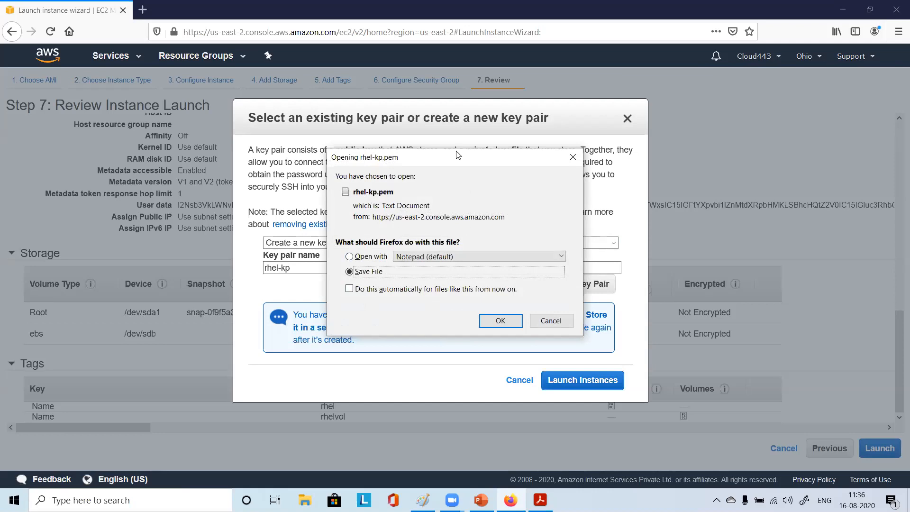
left_click_drag(446, 157, 580, 117)
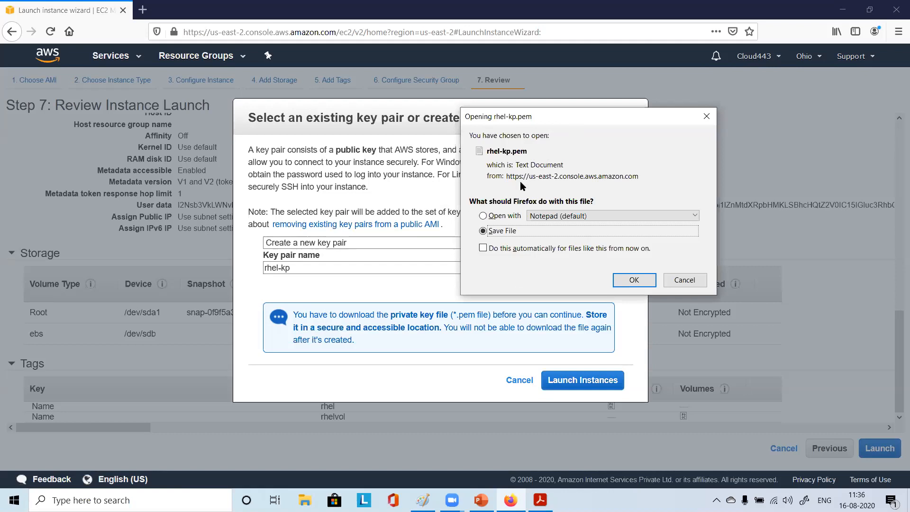
left_click(634, 281)
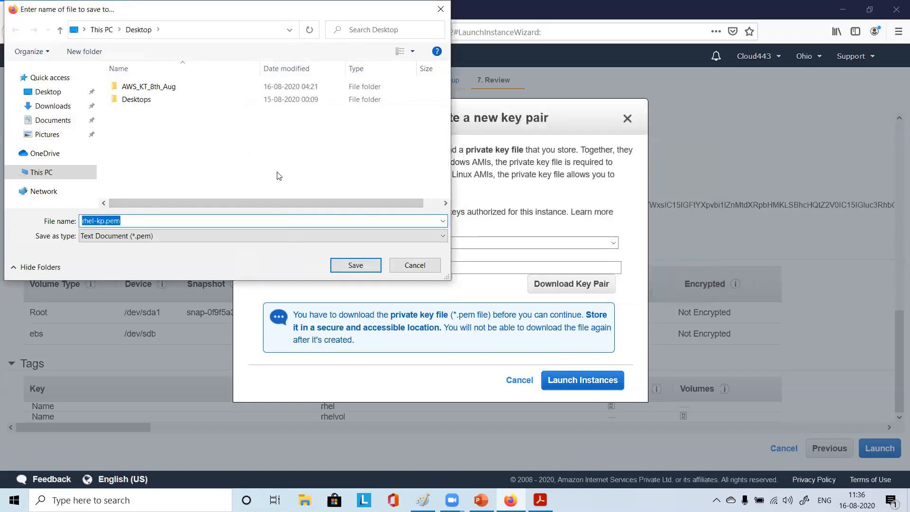
double_click(194, 90)
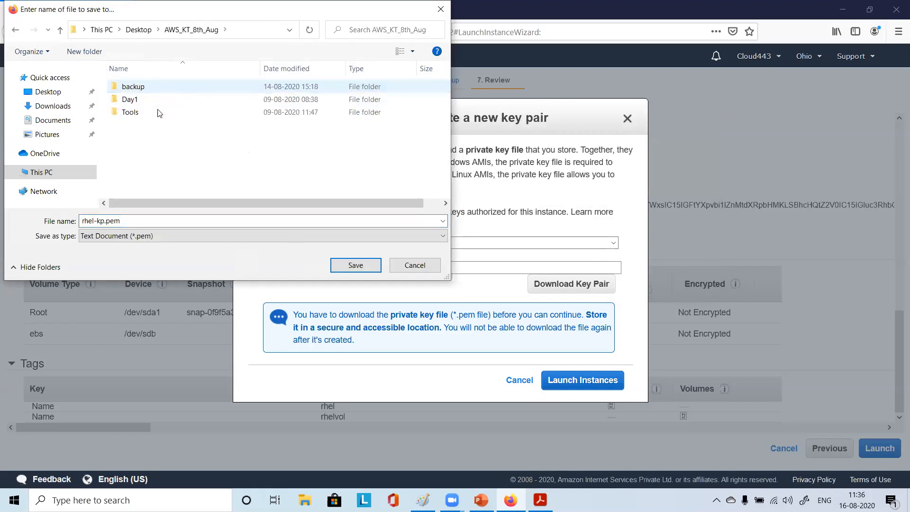
double_click(130, 112)
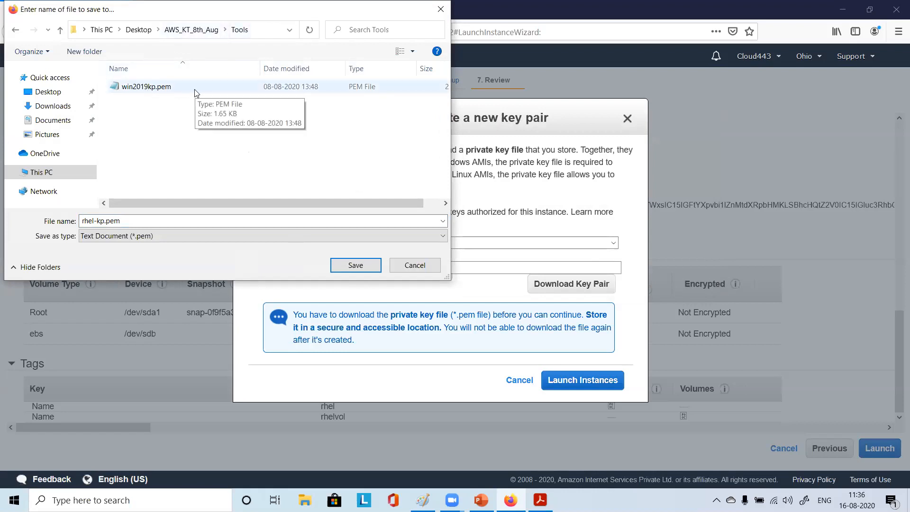
left_click(139, 235)
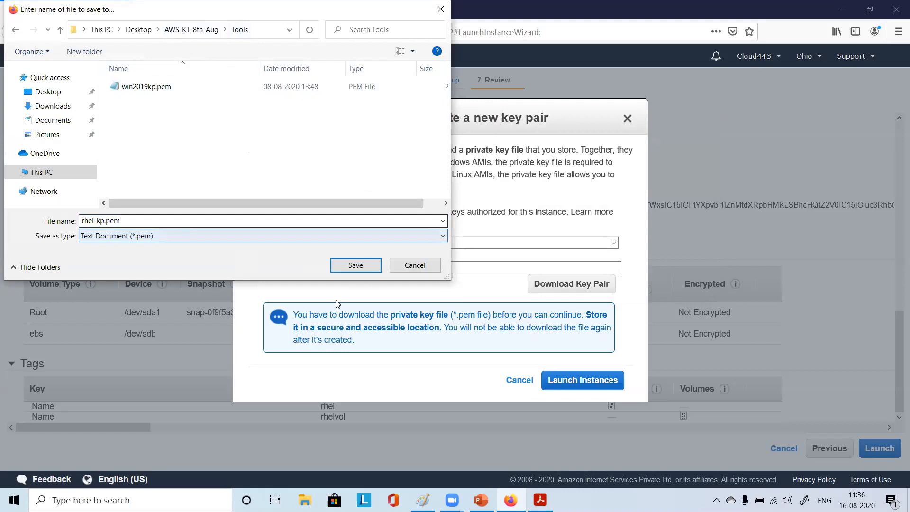
left_click(356, 266)
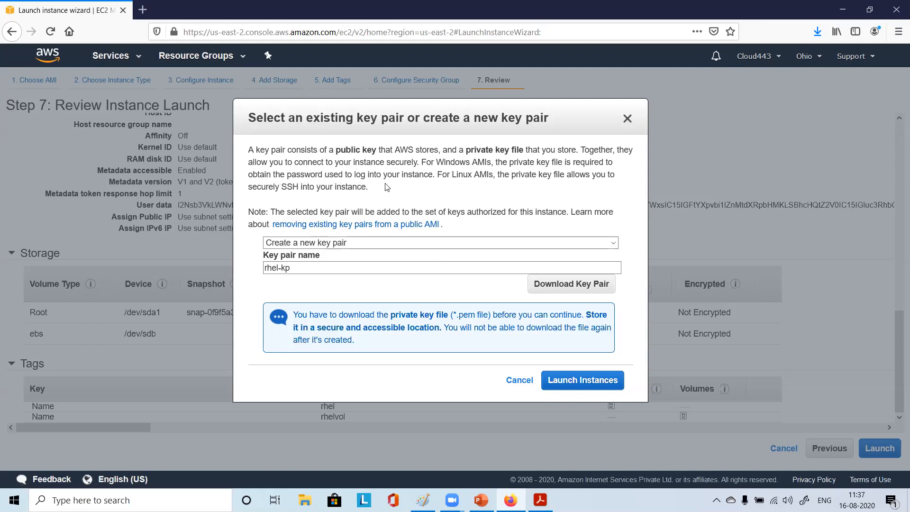
Read the key pair notes on how the private key file is used for Windows and Linux AMIs.
left_click_drag(434, 174, 422, 161)
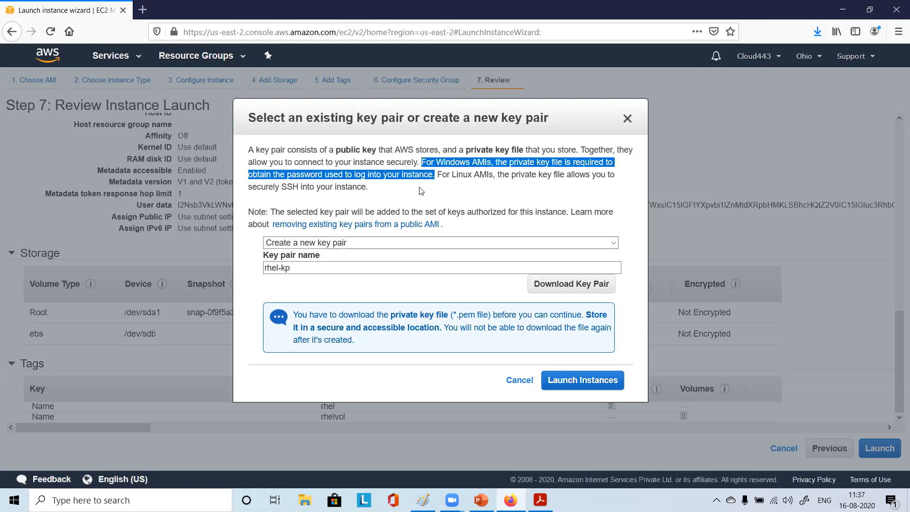
left_click(460, 177)
left_click_drag(436, 176, 582, 175)
left_click(494, 173)
left_click_drag(267, 188, 389, 187)
left_click(389, 187)
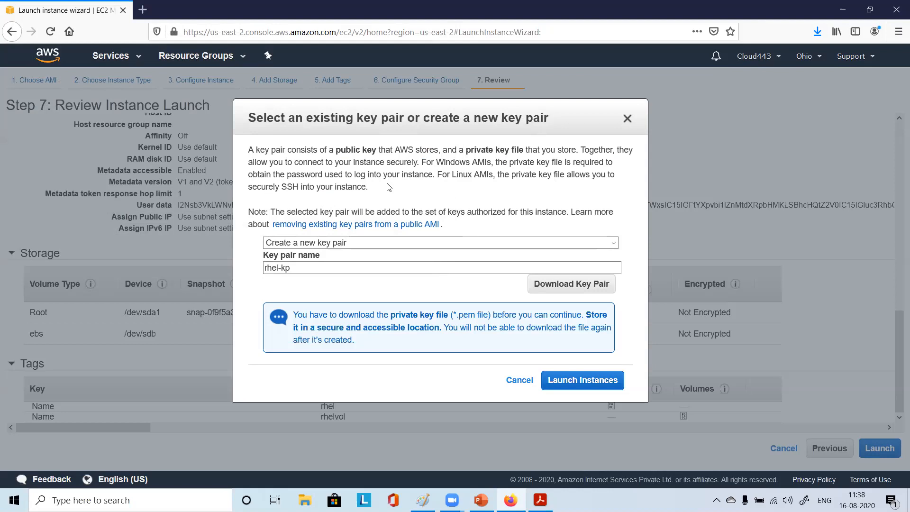
Launch the instance, open it from the launch status page and clear the instance ID filter from the instance list.
left_click(579, 383)
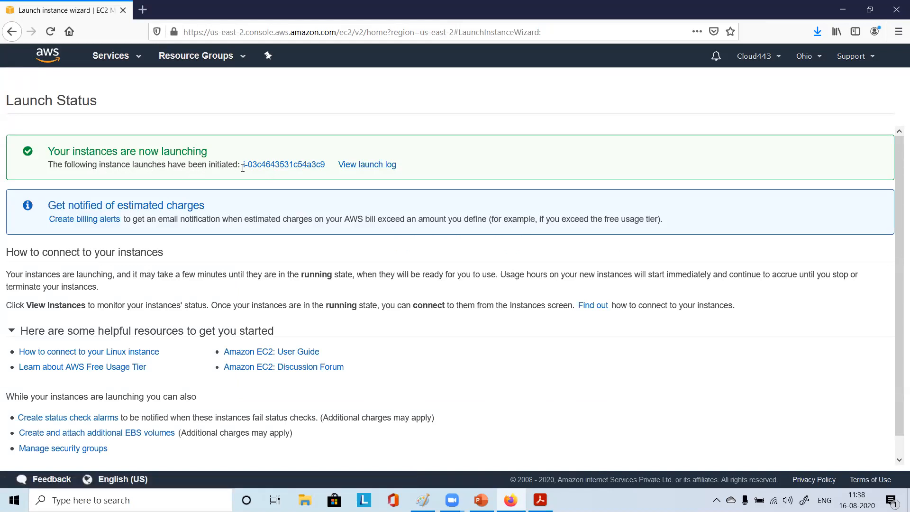
left_click(296, 166)
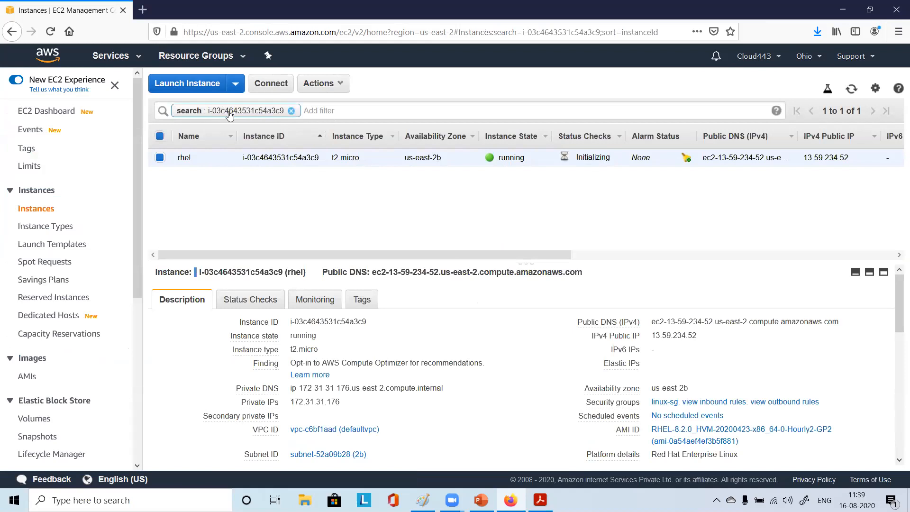
left_click(291, 111)
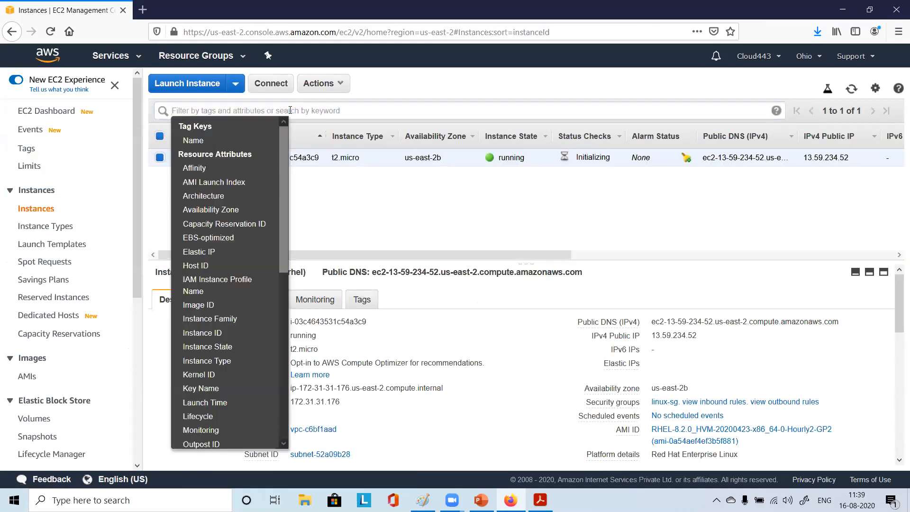
left_click(394, 216)
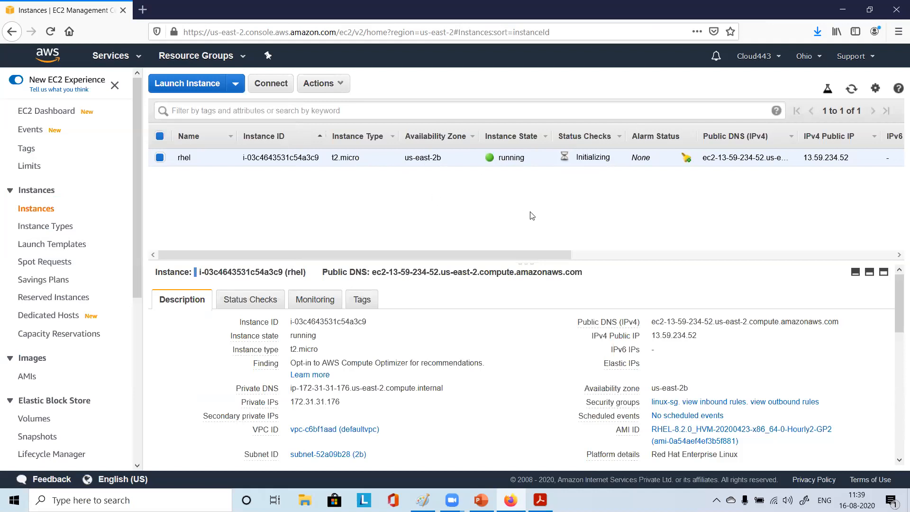
Enlarge the details pane and review the rhel instance's description, including its IP addresses, availability zone, security group and key pair.
left_click_drag(528, 255, 463, 266)
left_click_drag(622, 254, 622, 220)
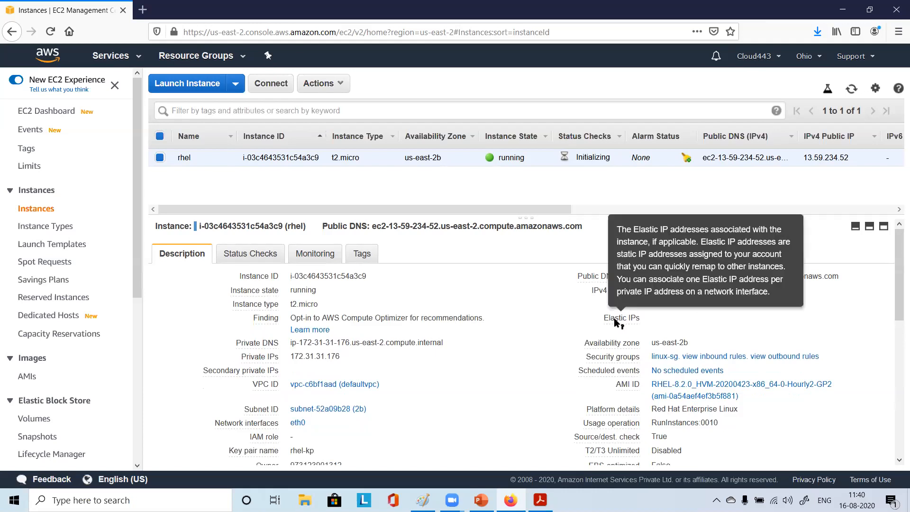
mouse_move(637, 320)
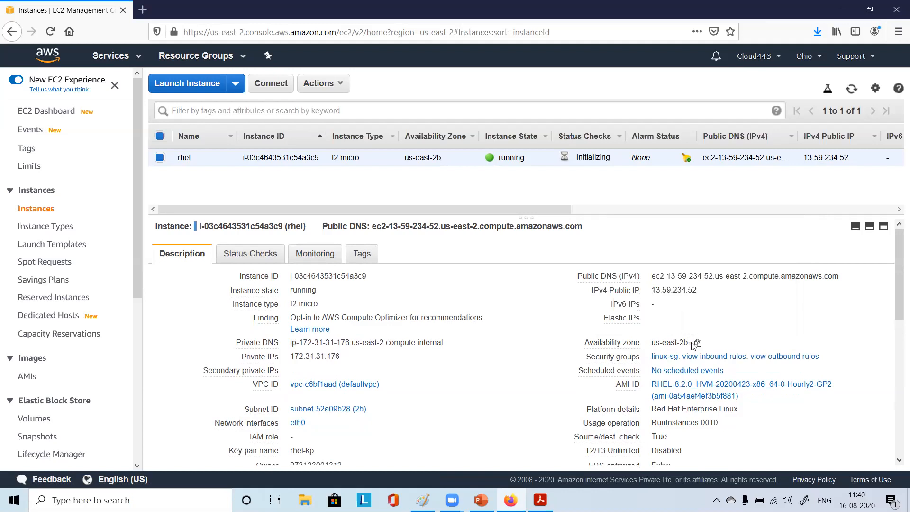
scroll(694, 346, "down", 2)
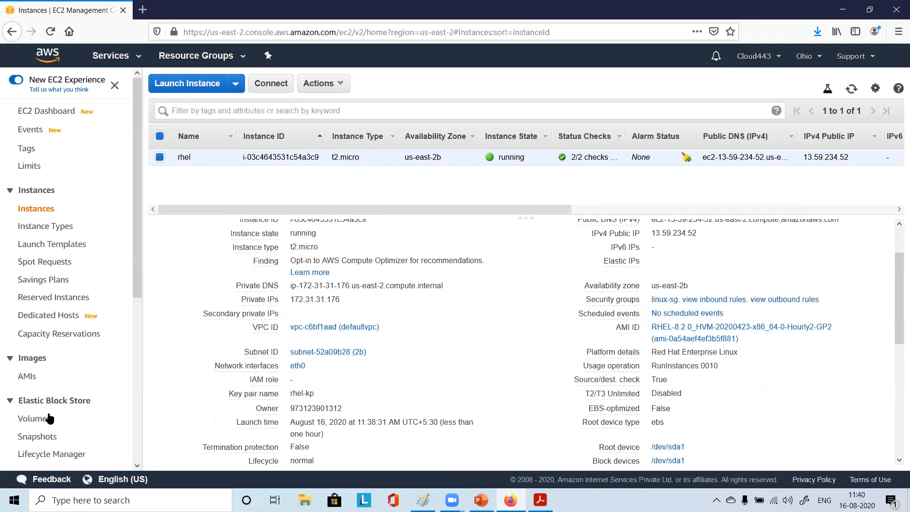
scroll(28, 417, "down", 4)
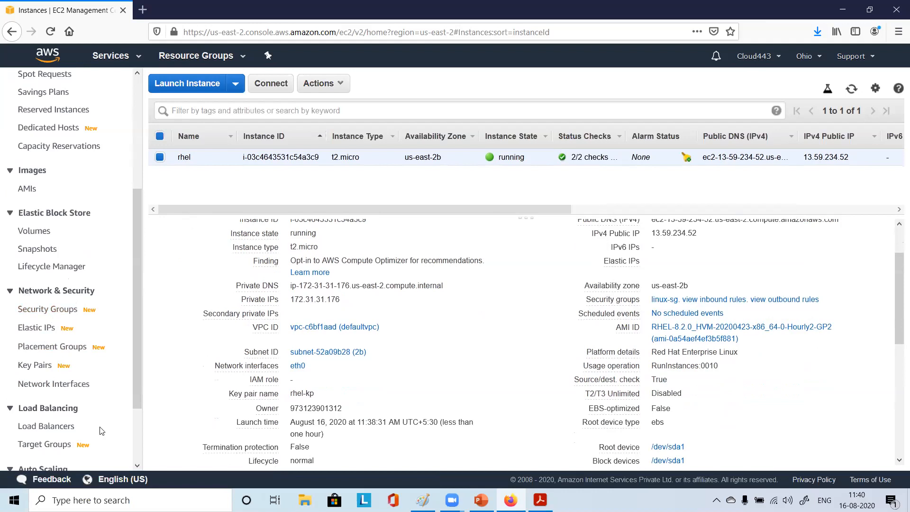
scroll(102, 431, "up", 4)
scroll(456, 359, "up", 2)
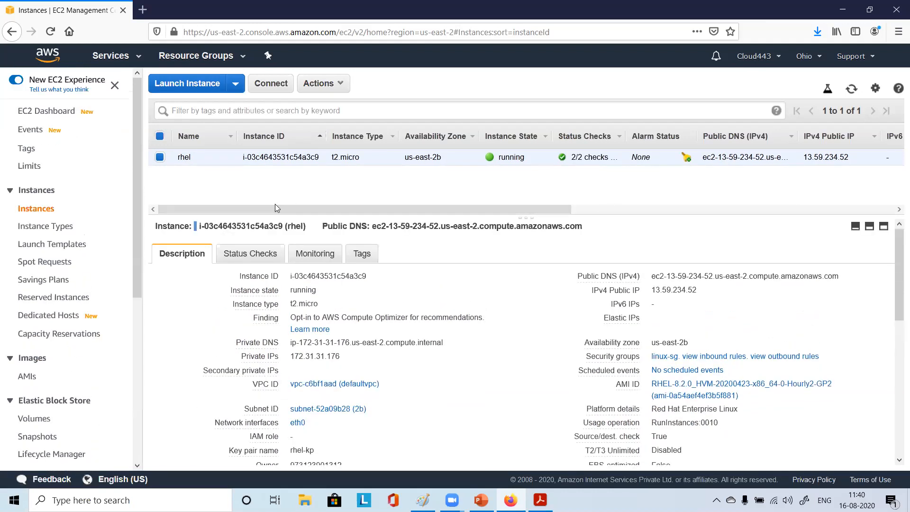
Open the running instances from the EC2 dashboard and widen the Status Checks column.
left_click(56, 116)
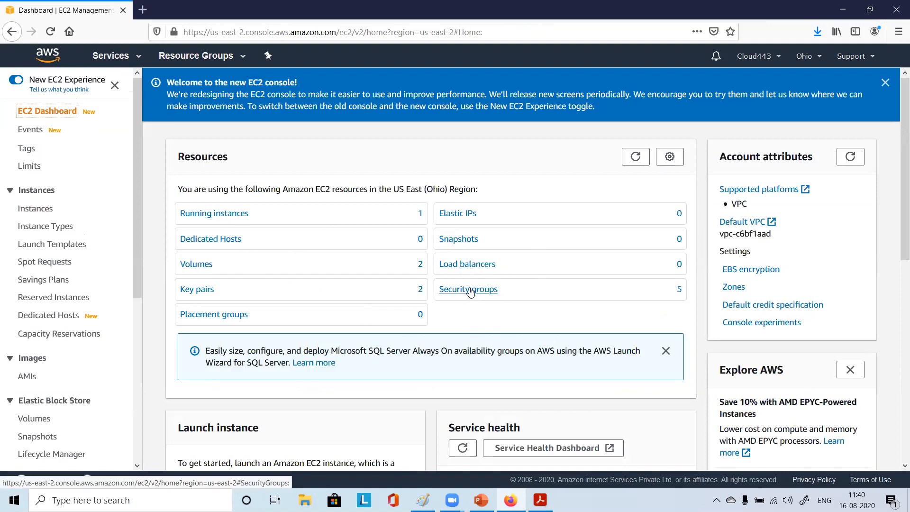
left_click(224, 213)
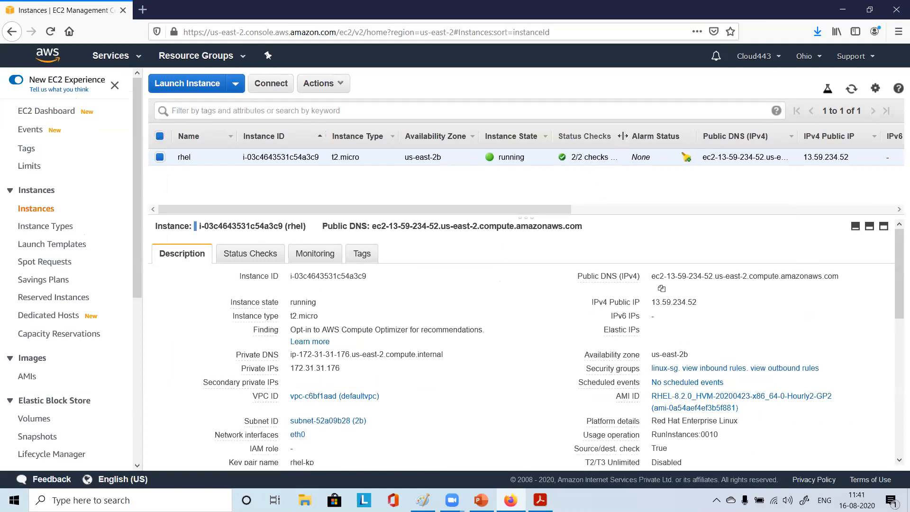
left_click_drag(623, 136, 653, 137)
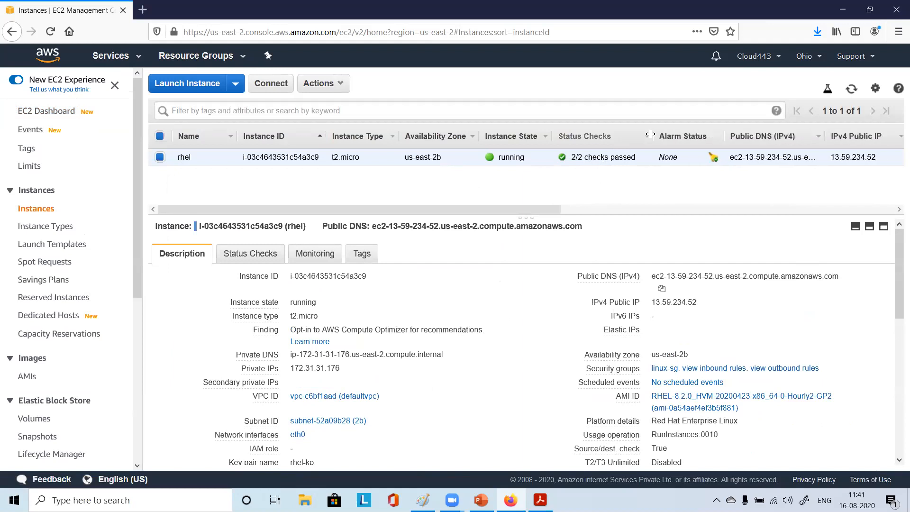
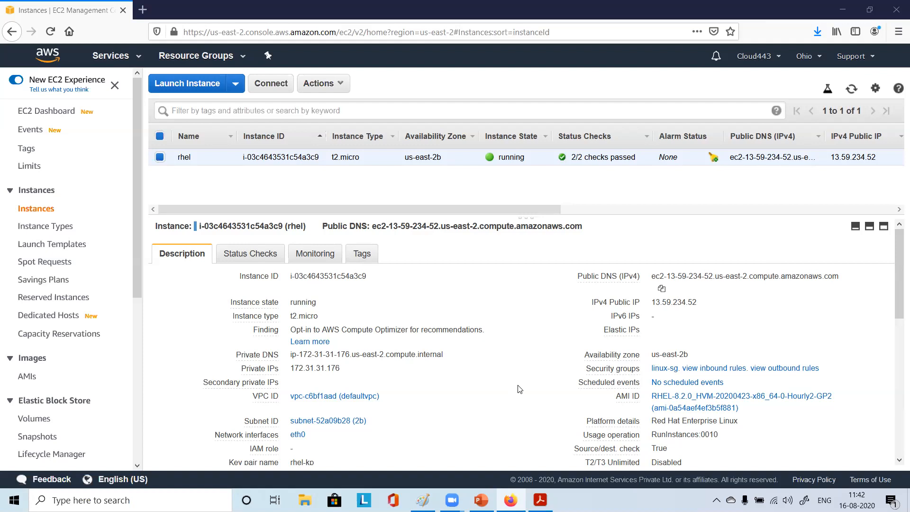
Examine the rhel instance's public DNS and its standalone SSH client connection instructions, including the example ssh command, and close the instructions.
scroll(520, 390, "down", 1)
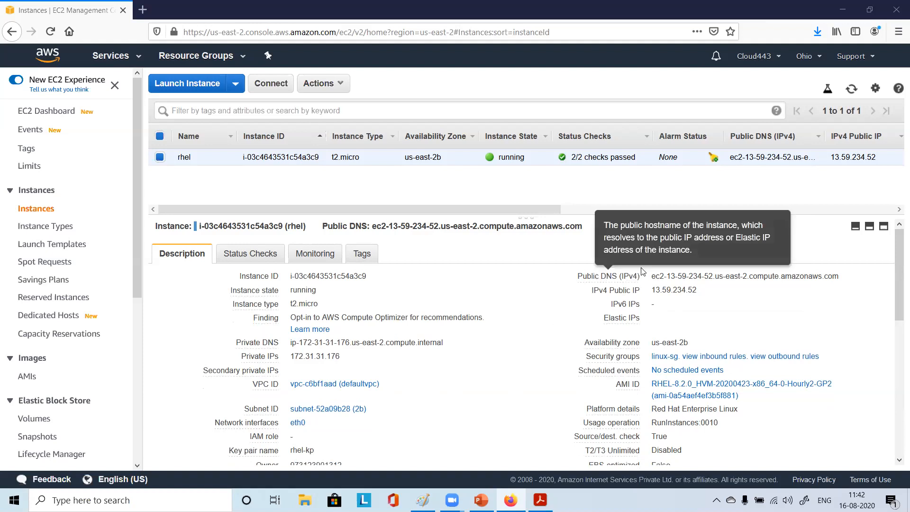
mouse_move(757, 275)
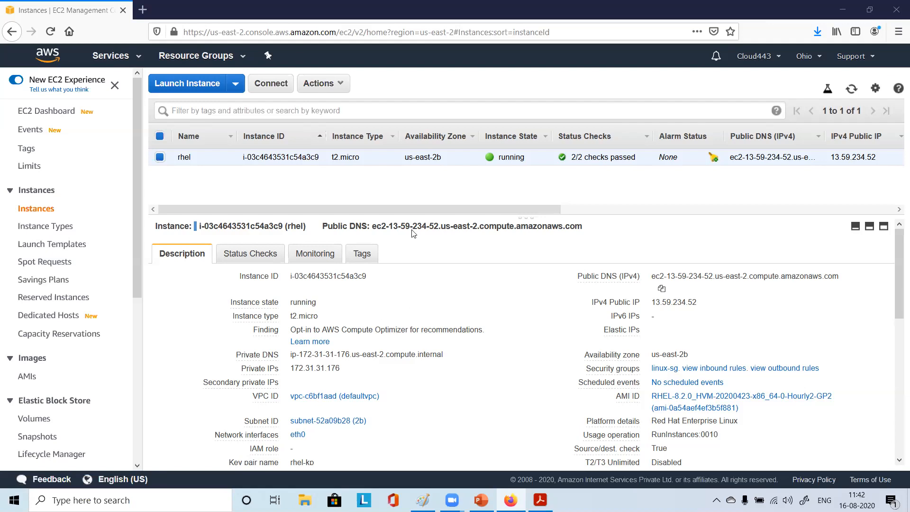
left_click(334, 84)
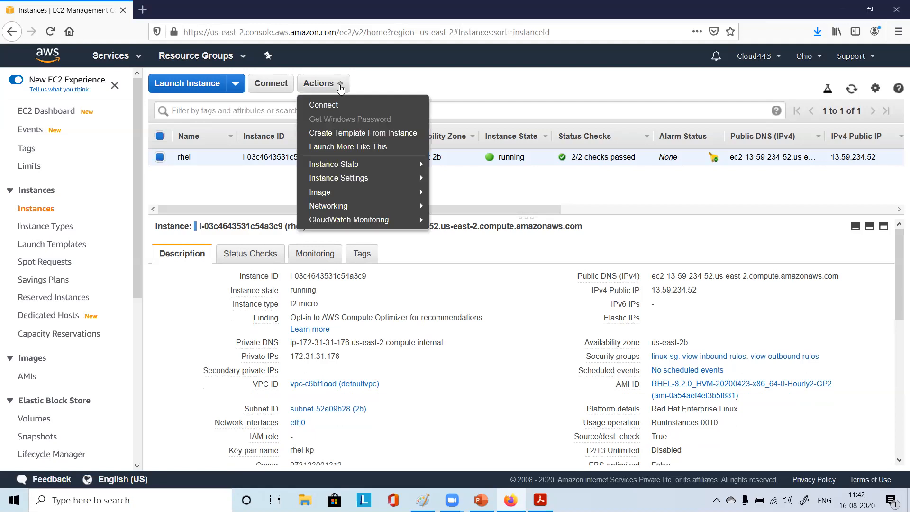
left_click(331, 108)
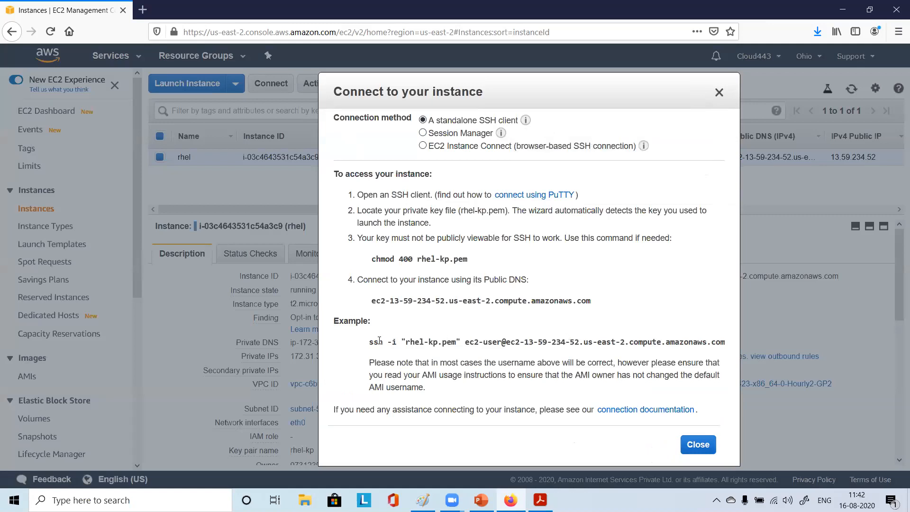
left_click_drag(378, 341, 709, 338)
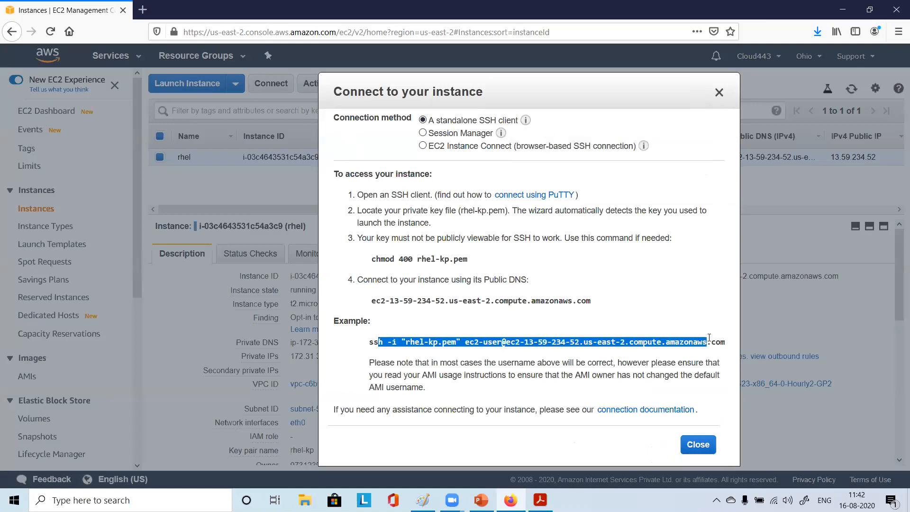
left_click(631, 340)
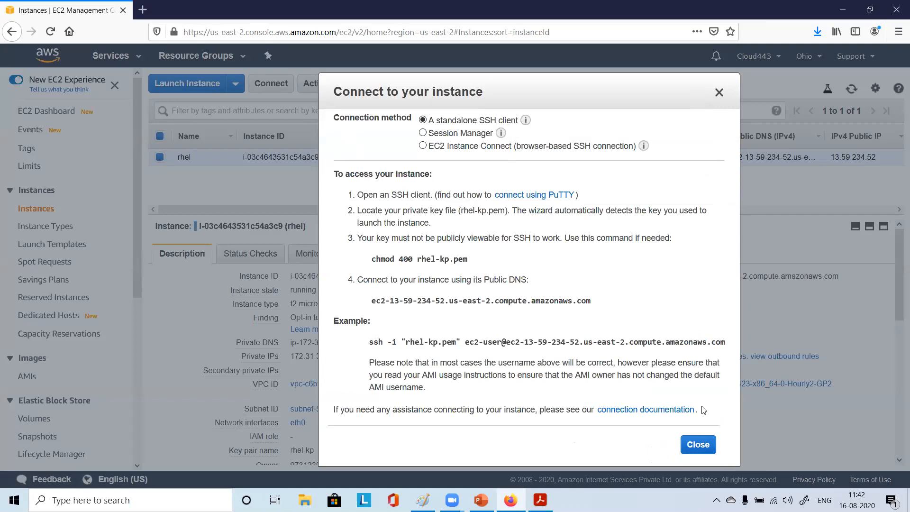
left_click(719, 93)
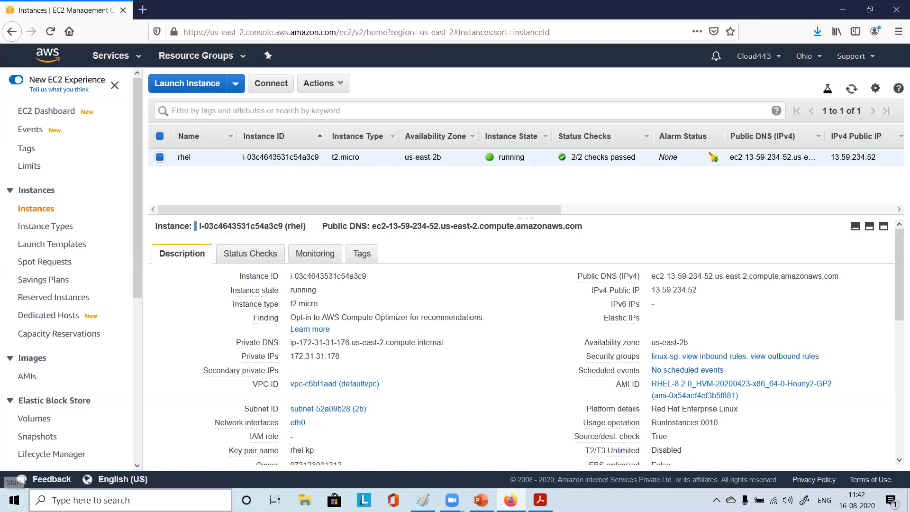
Minimize the open browser, presentation and PDF windows and start Google Chrome from the desktop.
left_click(844, 6)
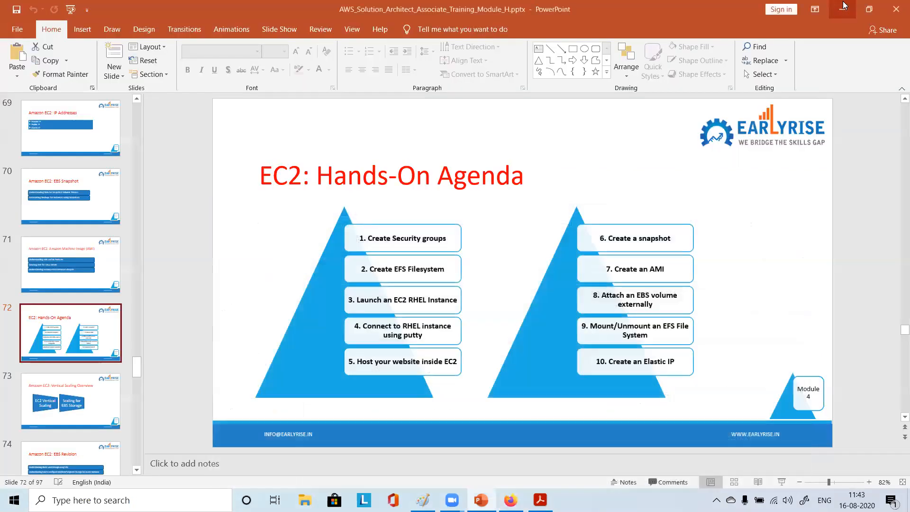
left_click(844, 6)
left_click(844, 6)
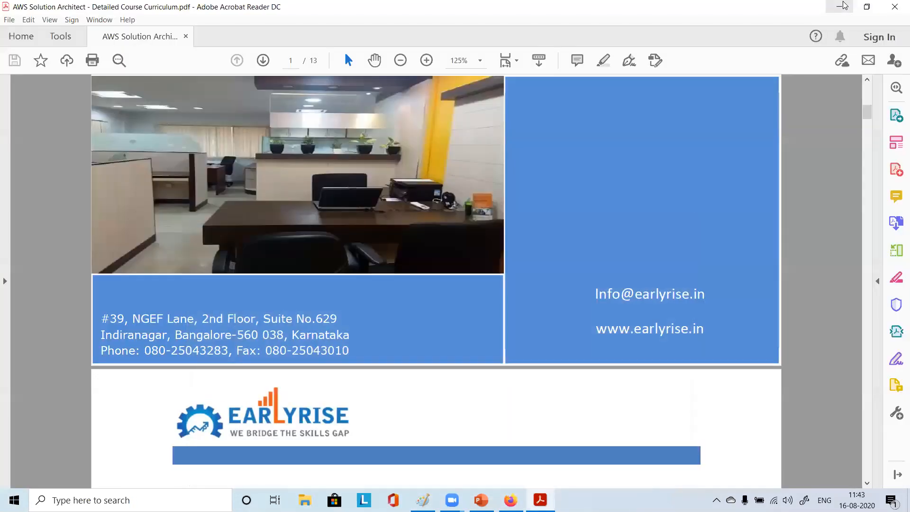
left_click(844, 6)
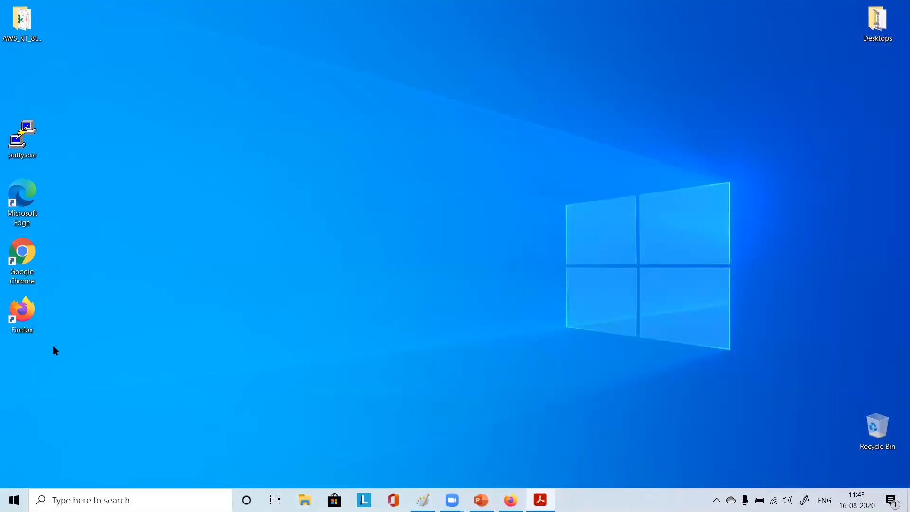
double_click(23, 258)
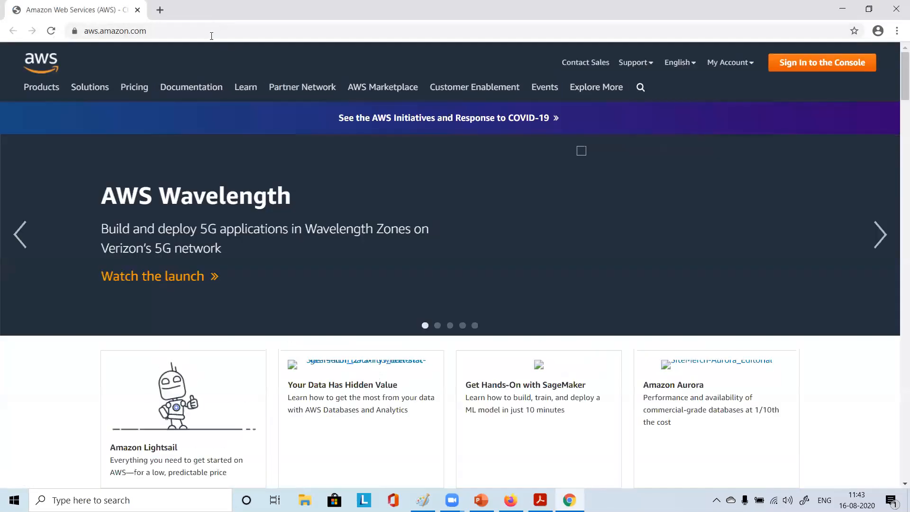
Go to putty.org and open the PuTTY download page for the latest release.
left_click(211, 36)
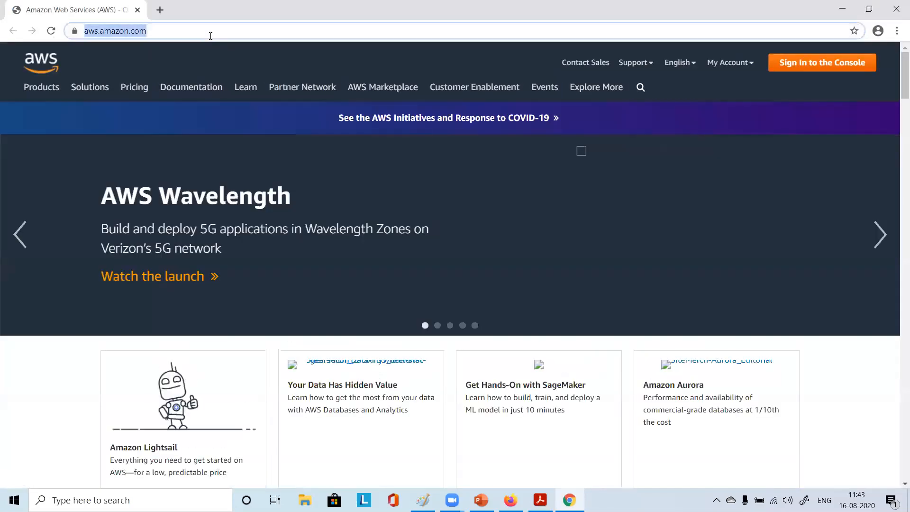
type("putty")
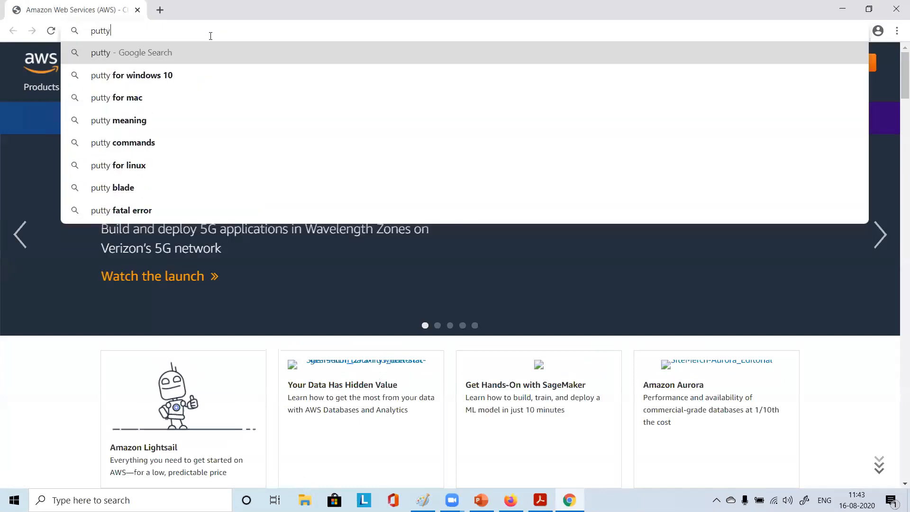
type(".org")
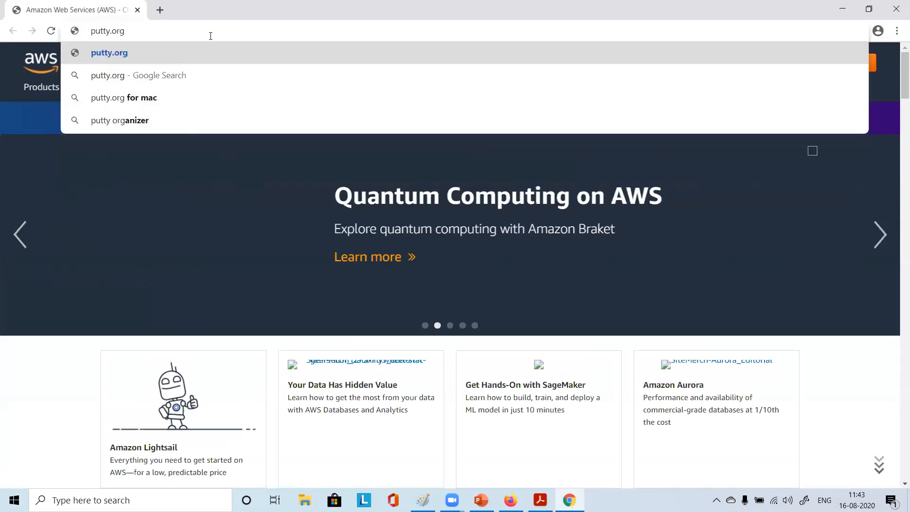
key("Return")
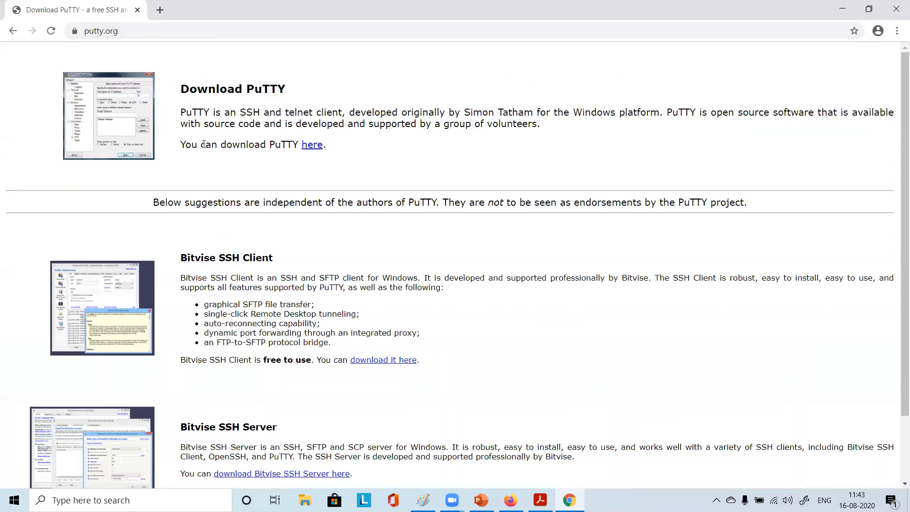
left_click(312, 147)
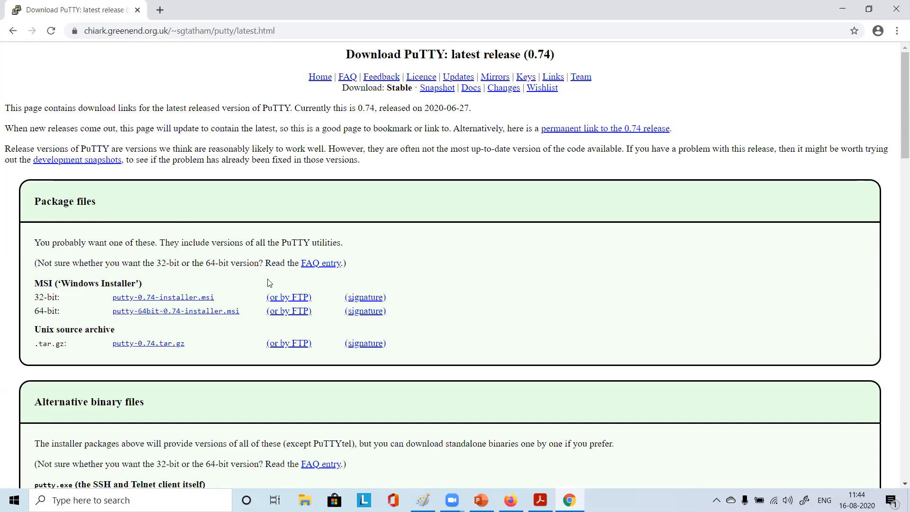
Examine the PuTTY installer packages and standalone binaries, especially the putty.exe and puttygen.exe key generation utility entries.
scroll(269, 283, "down", 1)
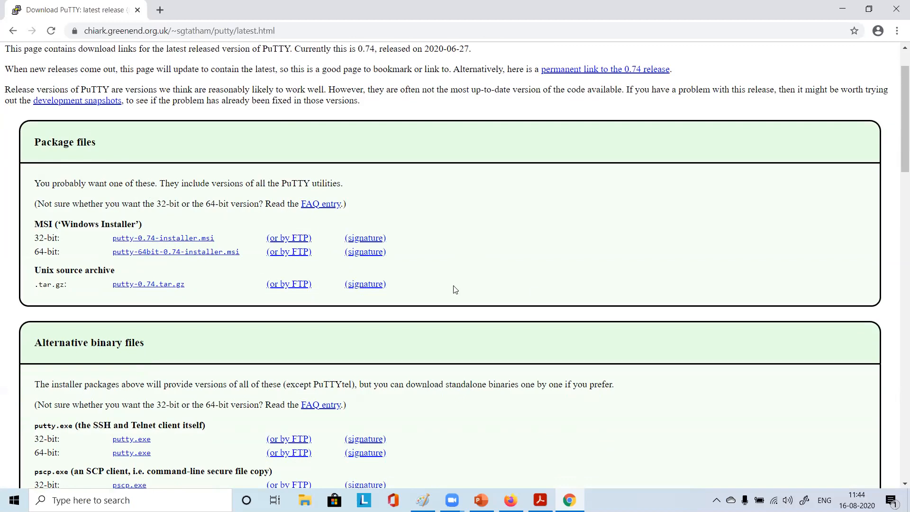
scroll(437, 290, "down", 1)
scroll(438, 291, "down", 3)
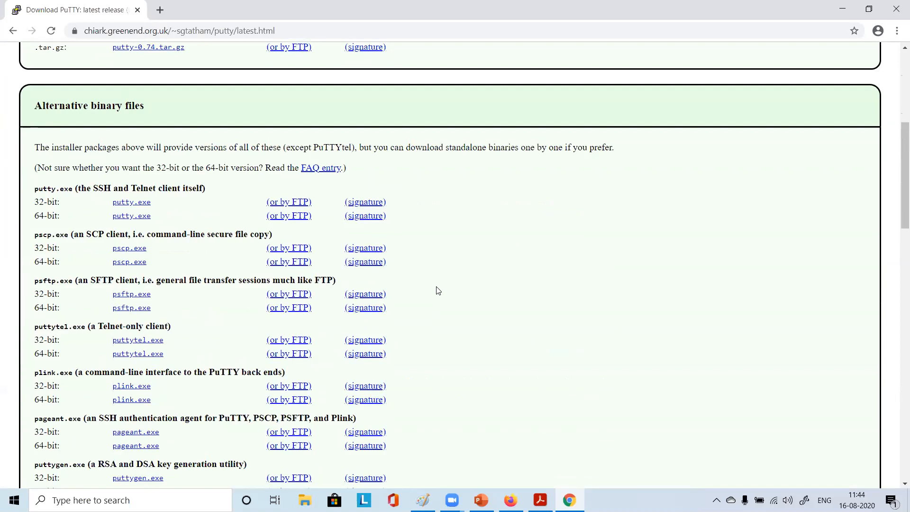
scroll(438, 290, "up", 3)
scroll(438, 290, "down", 4)
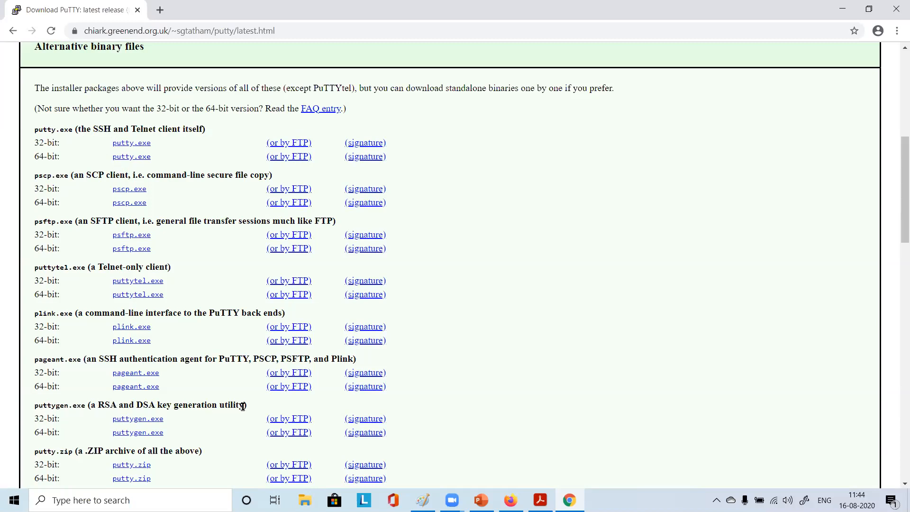
left_click_drag(47, 405, 218, 404)
left_click(479, 394)
left_click_drag(167, 407, 221, 407)
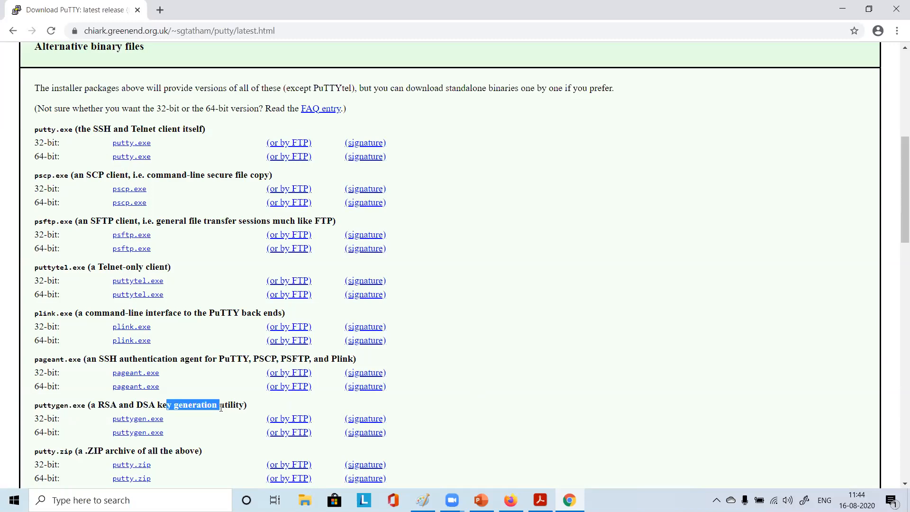
Examine the puttygen.exe key generation utility entry and the Alternative binary files section on the PuTTY download page.
left_click(221, 408)
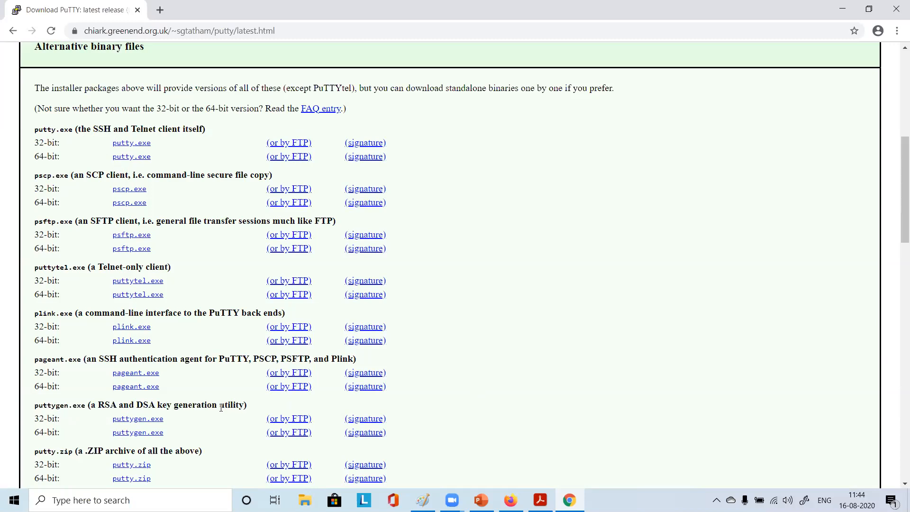
left_click_drag(69, 406, 226, 405)
left_click(226, 405)
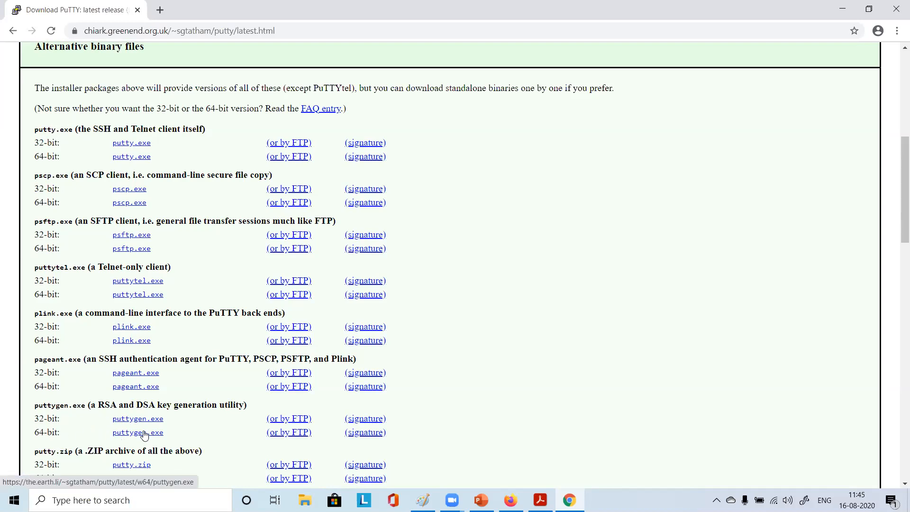
scroll(138, 434, "down", 2)
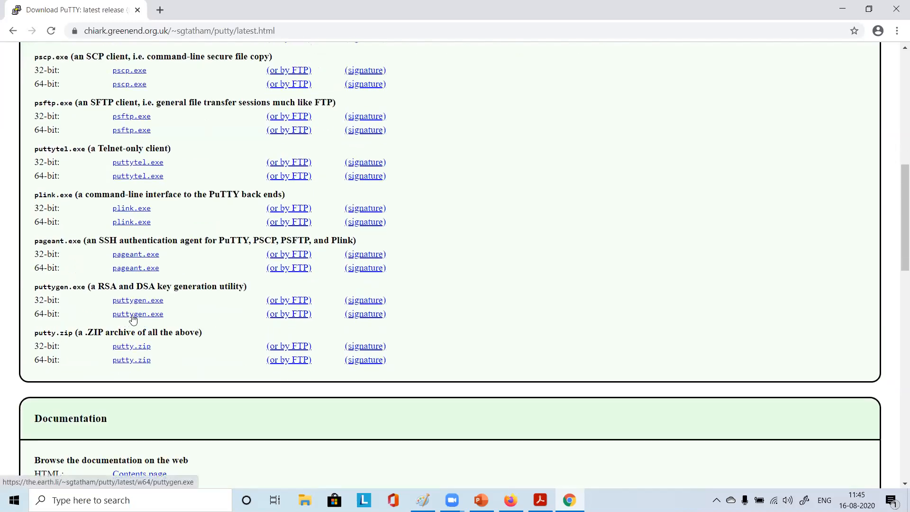
scroll(140, 328, "up", 5)
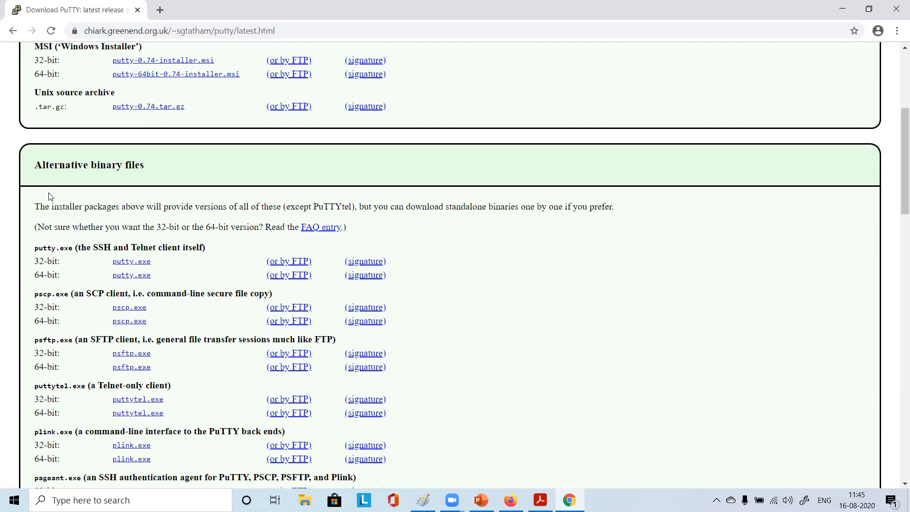
left_click_drag(66, 166, 199, 167)
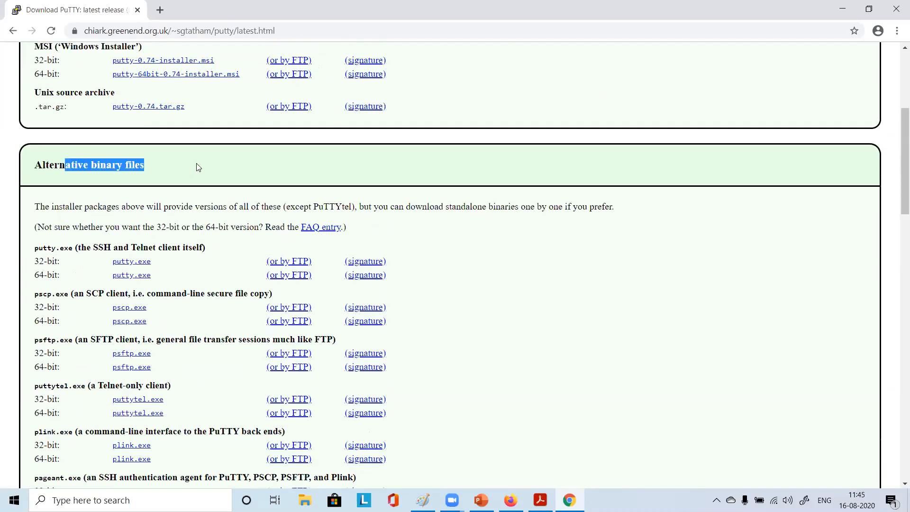
left_click(199, 167)
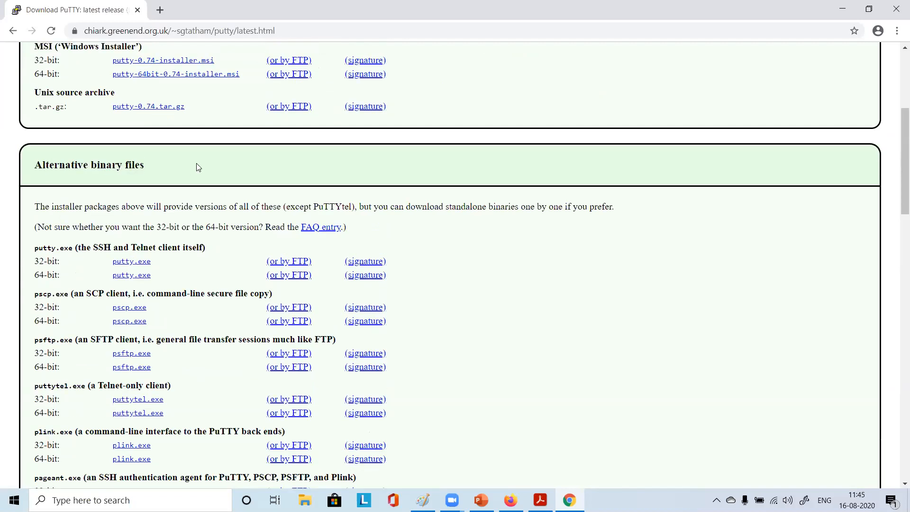
scroll(199, 167, "down", 5)
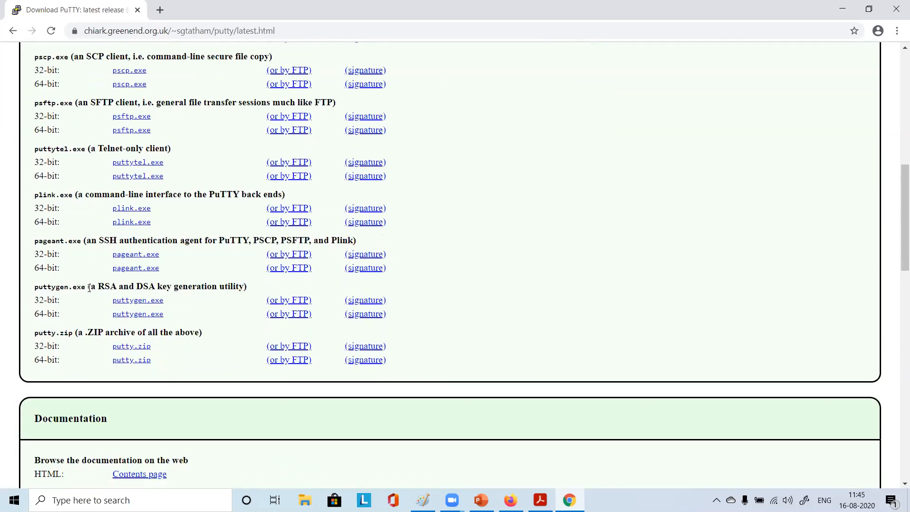
Download the 64-bit puttygen.exe into the Tools folder inside AWS_KT_8th_Aug on the desktop and dismiss the download notice.
left_click(147, 315)
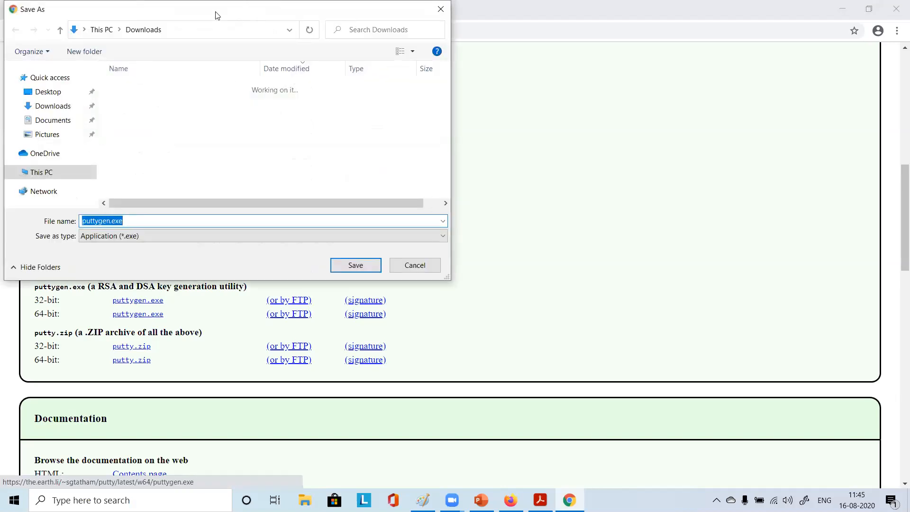
left_click_drag(224, 14, 553, 39)
left_click(377, 117)
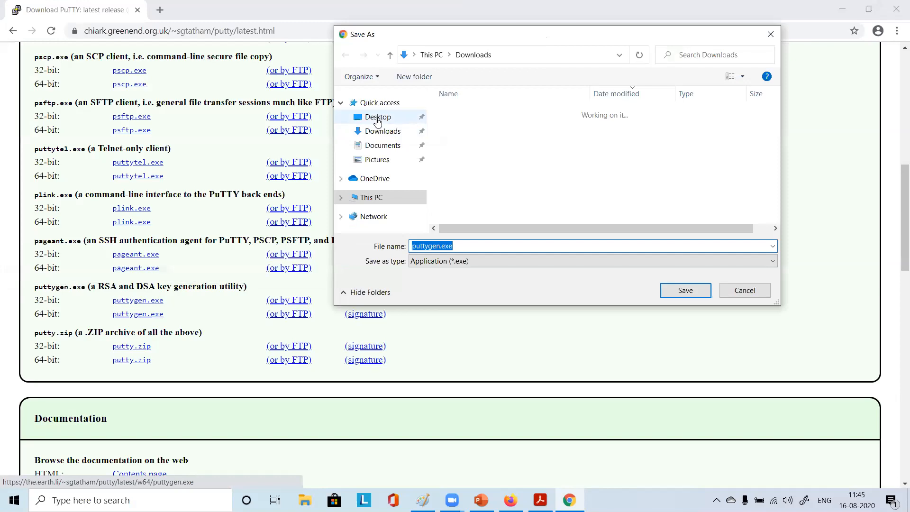
left_click(493, 113)
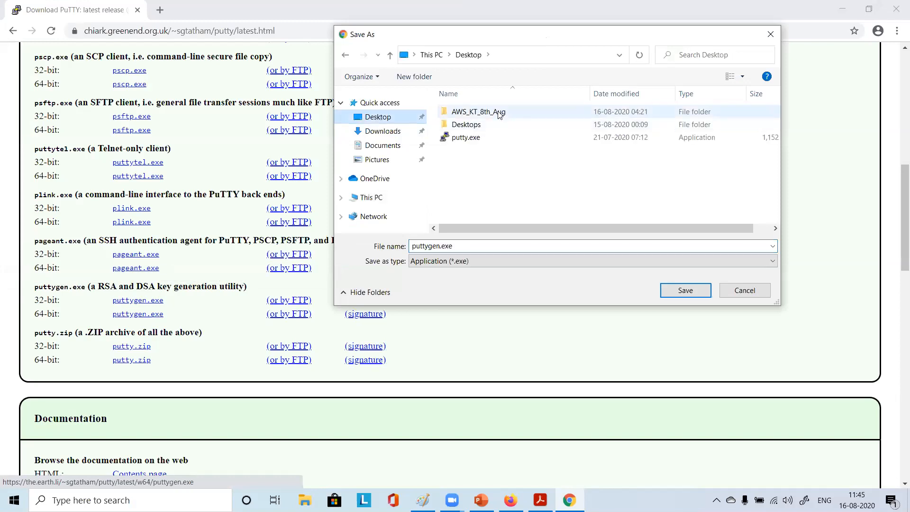
double_click(493, 112)
double_click(481, 139)
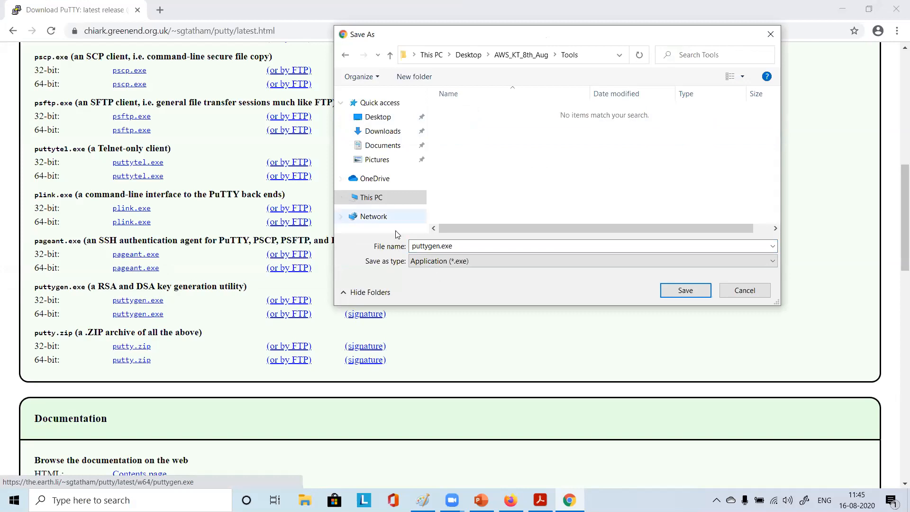
left_click(686, 291)
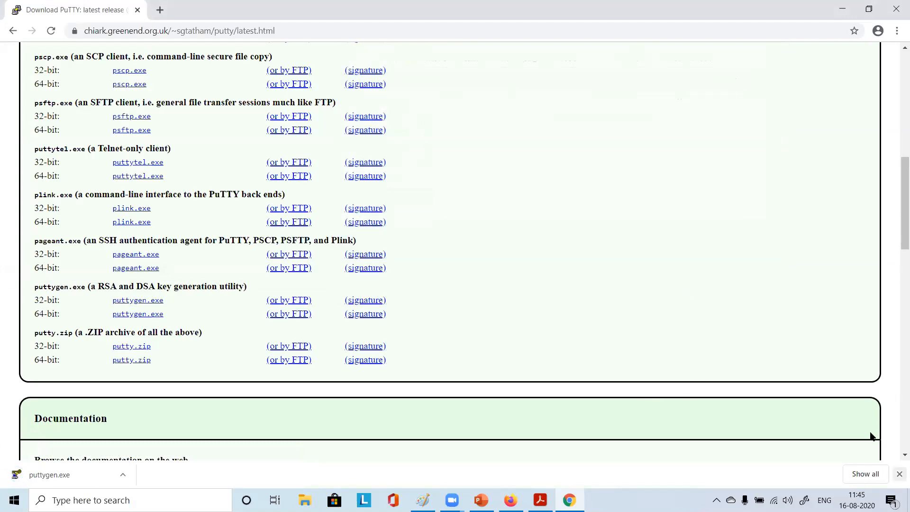
left_click(899, 474)
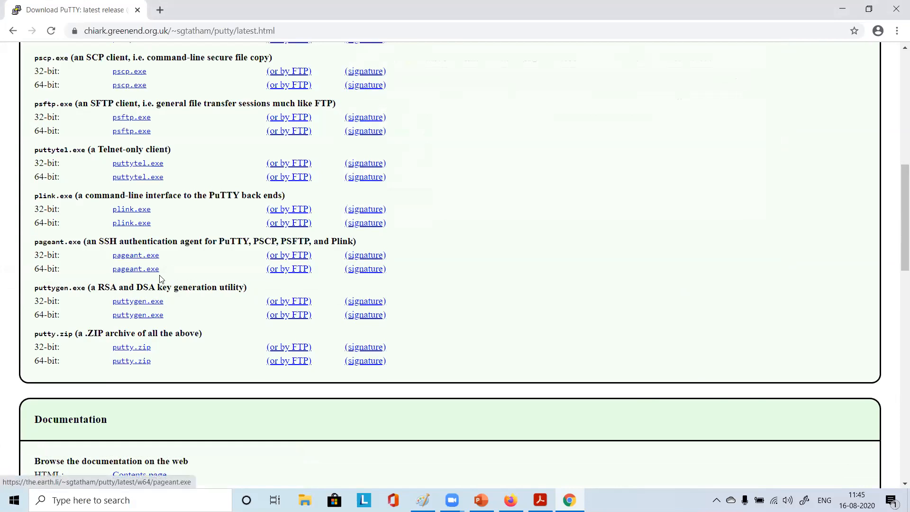
Download the 64-bit putty.exe into the AWS_KT_8th_Aug Tools folder and close the browser.
scroll(85, 228, "up", 4)
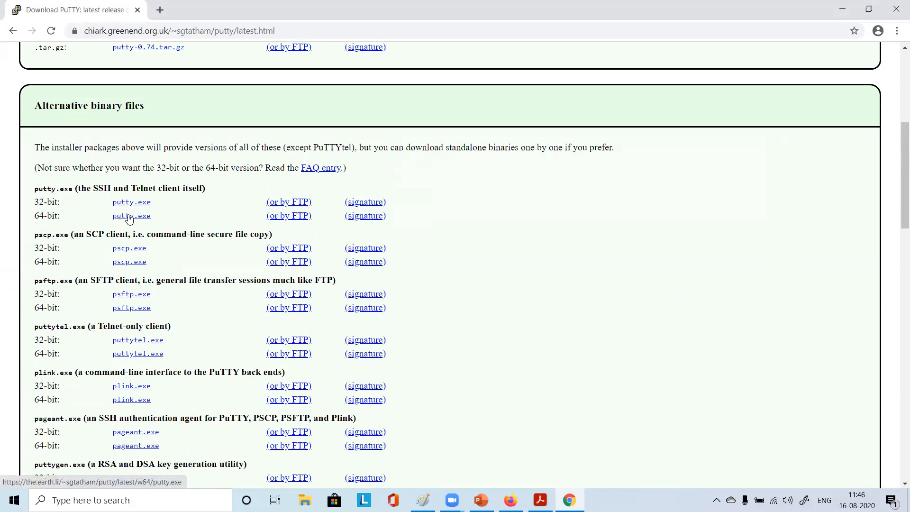
scroll(129, 217, "down", 10)
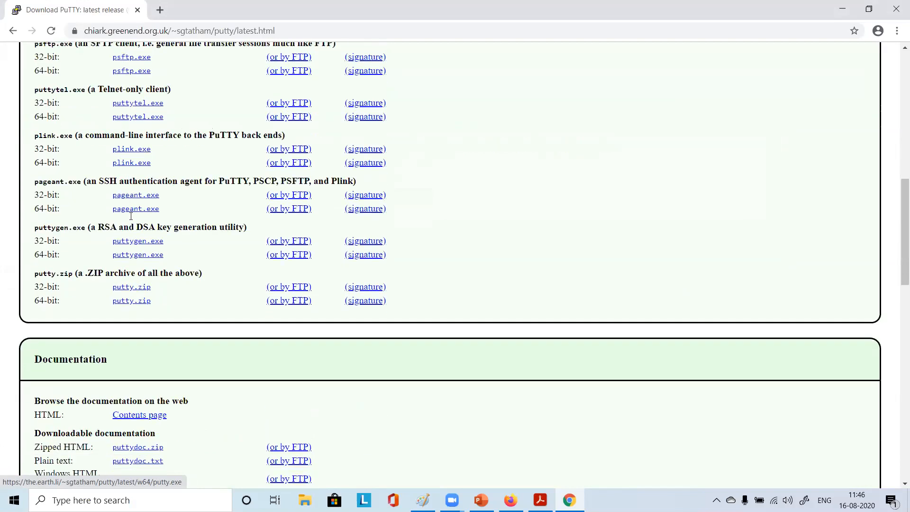
scroll(129, 217, "up", 5)
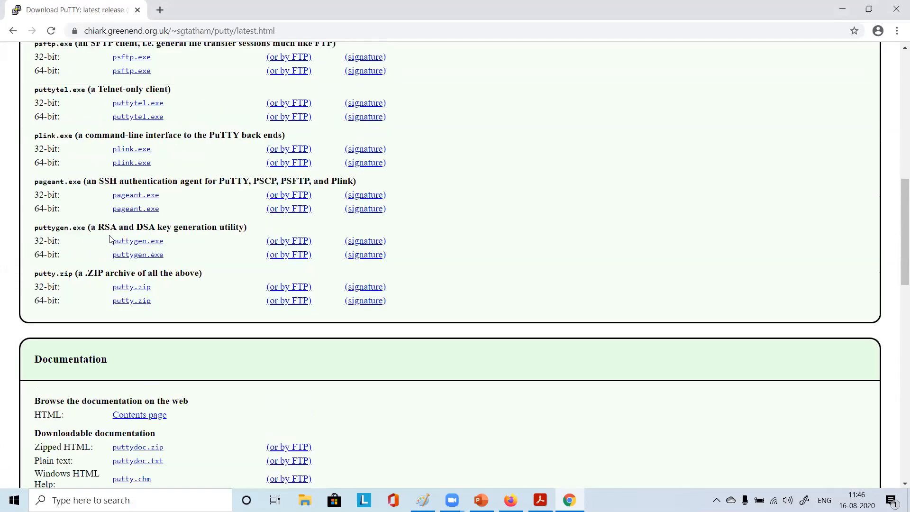
scroll(163, 246, "up", 5)
scroll(163, 246, "up", 2)
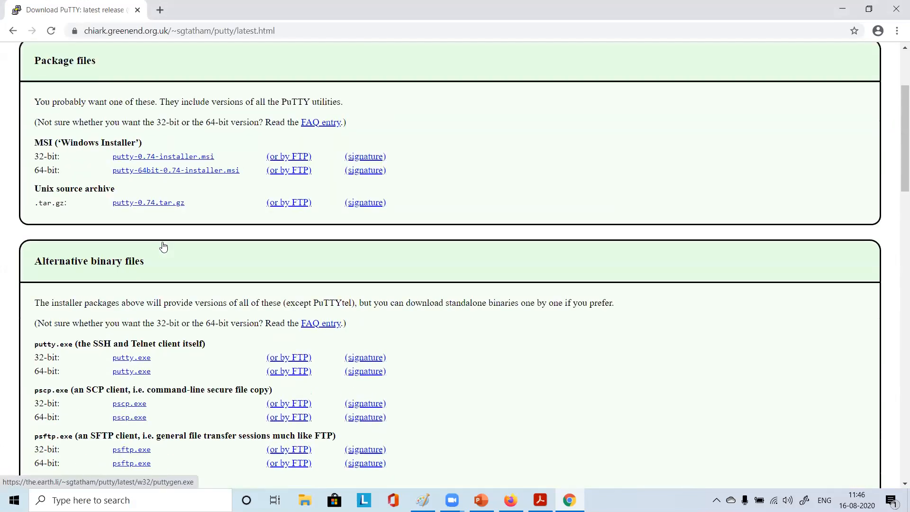
scroll(163, 246, "down", 2)
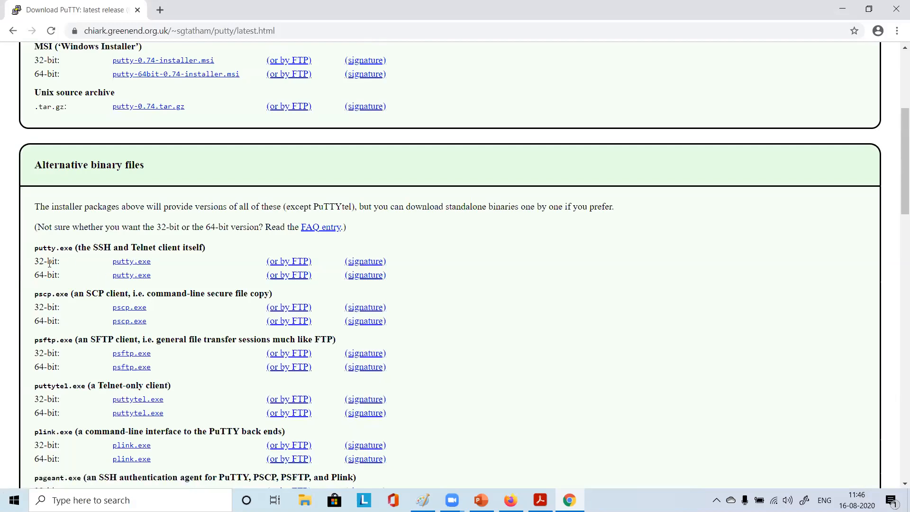
left_click(126, 276)
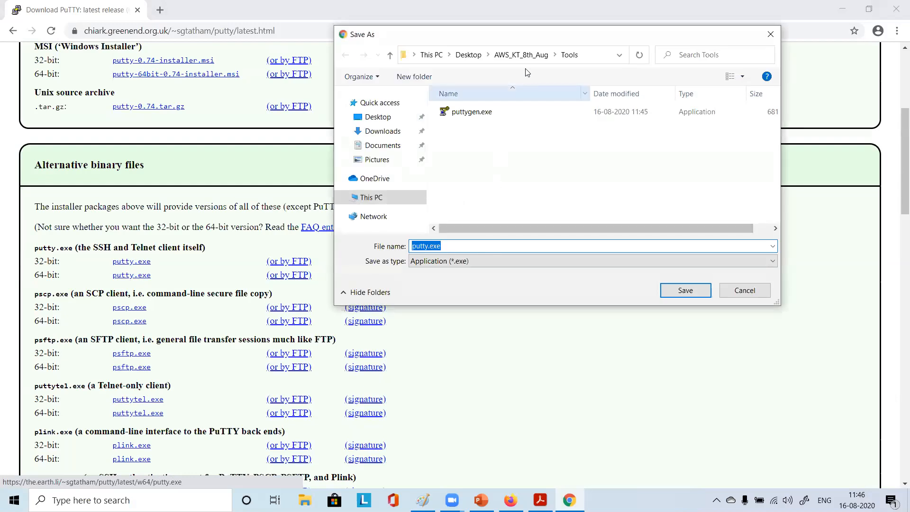
left_click(695, 291)
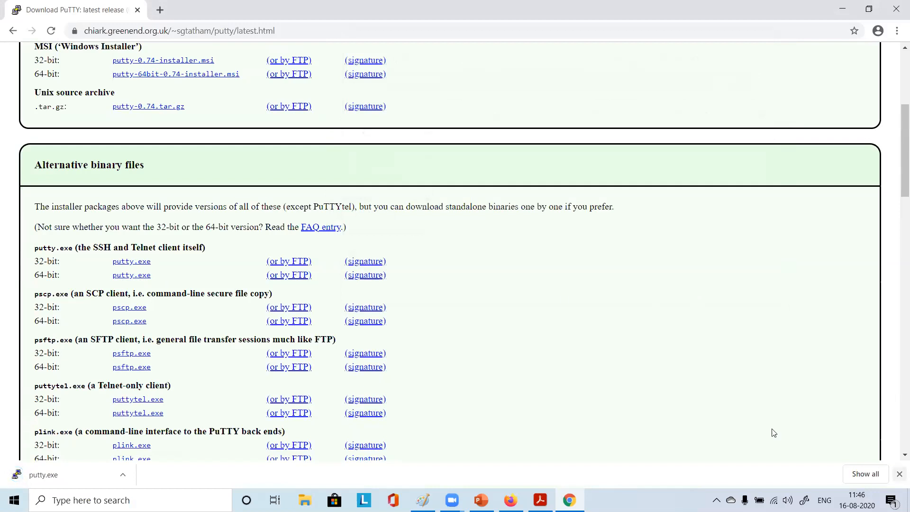
left_click(897, 10)
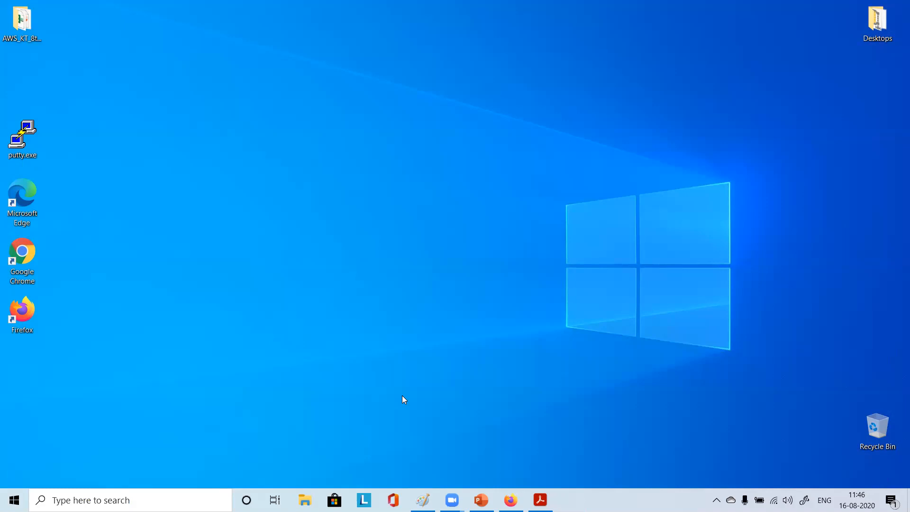
Open the Tools folder inside AWS_KT_8th_Aug from the desktop and start puttygen.exe.
double_click(22, 22)
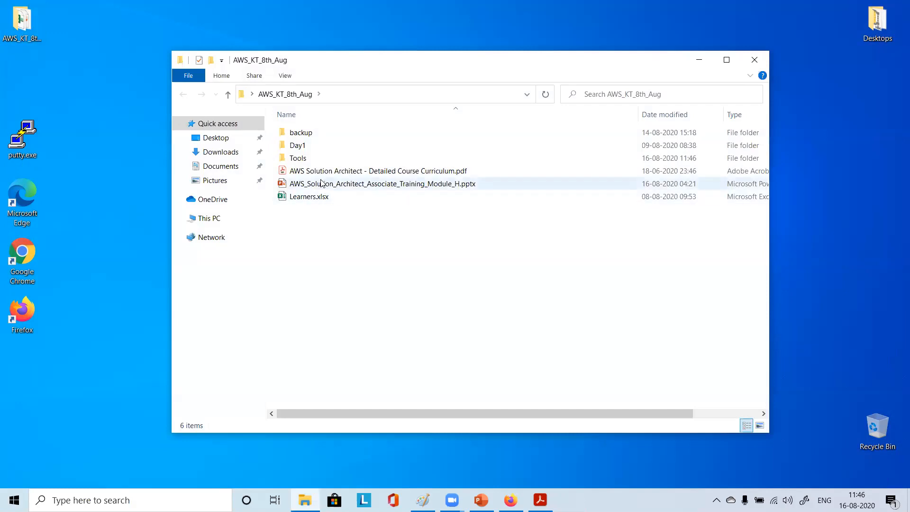
double_click(298, 158)
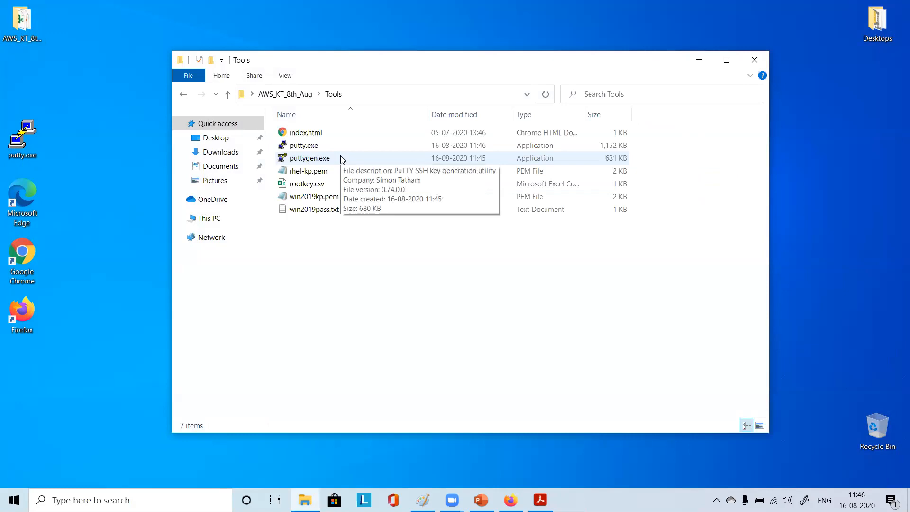
double_click(341, 157)
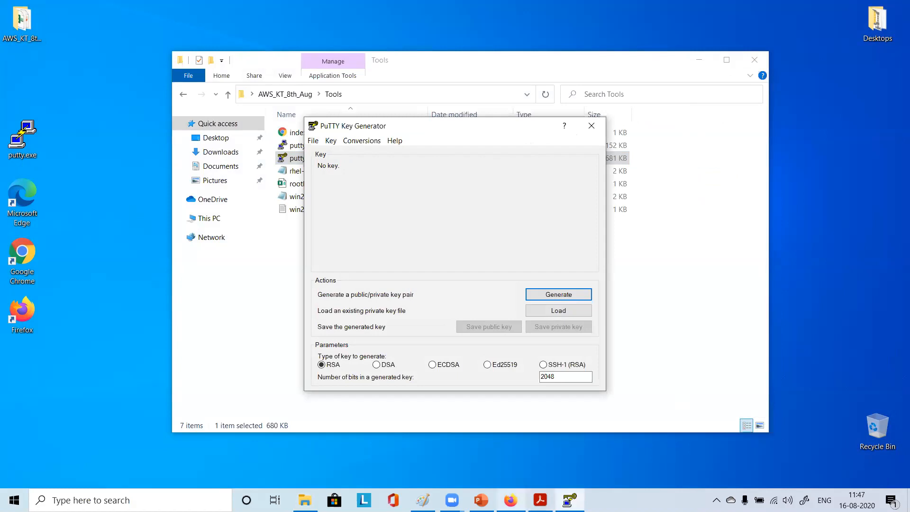
Bring up the AWS Solution Architect course curriculum PDF, return to PuTTY Key Generator and reposition its window over the PDF.
mouse_move(511, 501)
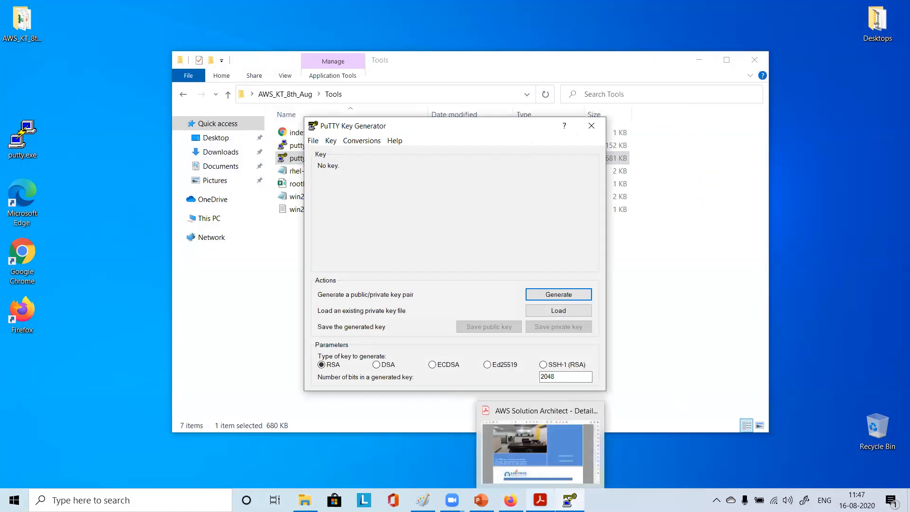
left_click(541, 448)
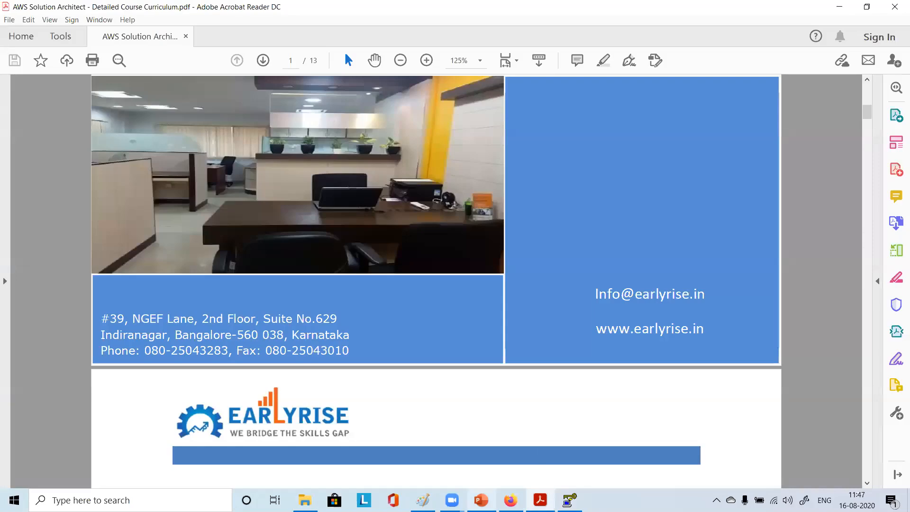
key("alt+Tab")
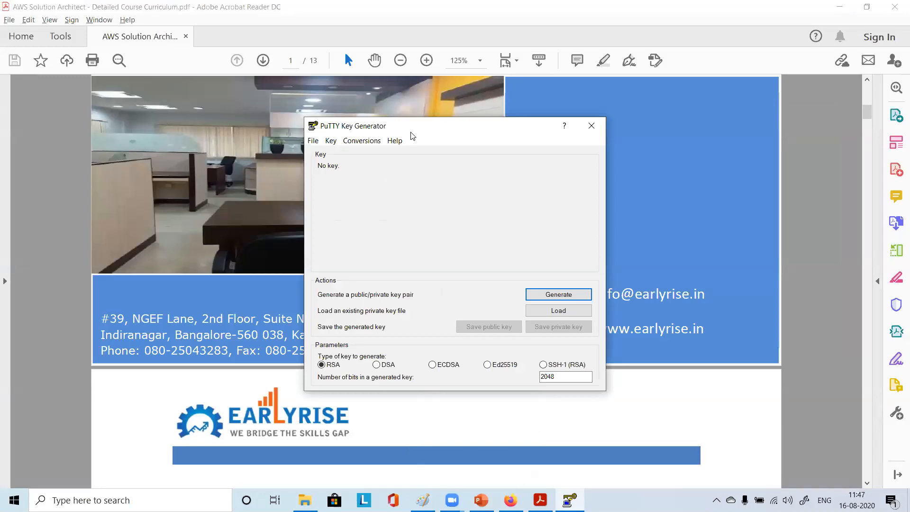
left_click_drag(411, 129, 322, 98)
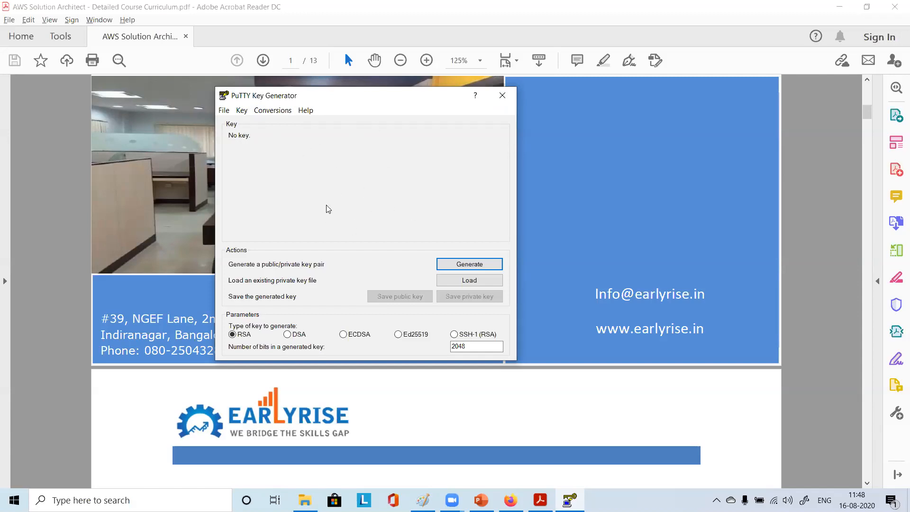
Start loading an existing private key, browse to Desktop > AWS_KT_8th_Aug > Tools and list all file types.
left_click(468, 282)
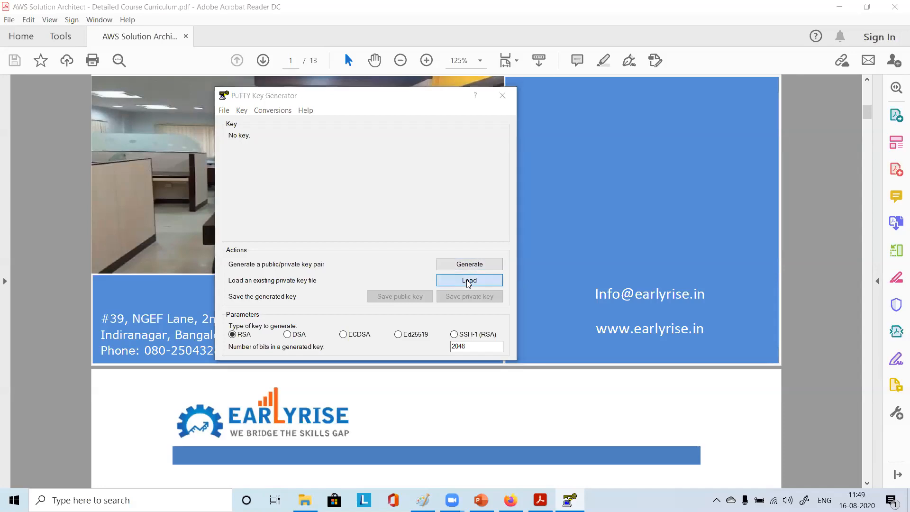
left_click_drag(401, 132, 354, 93)
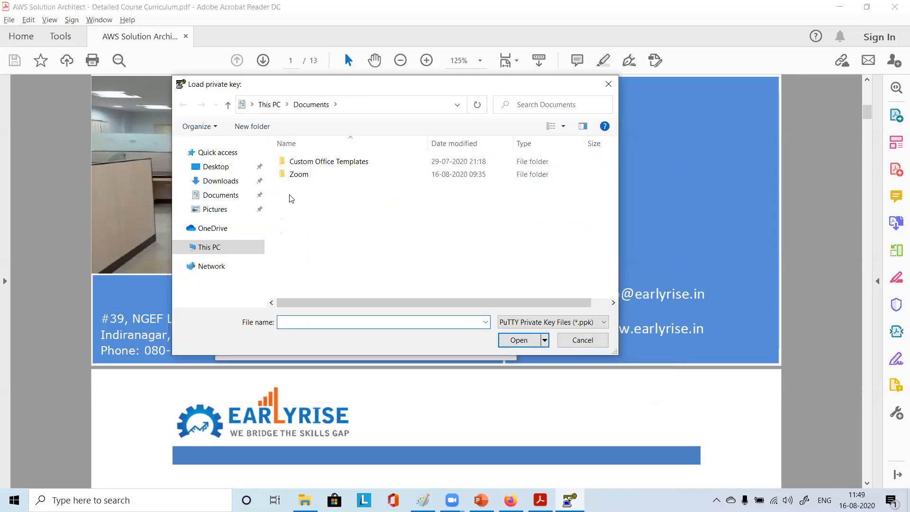
left_click(226, 171)
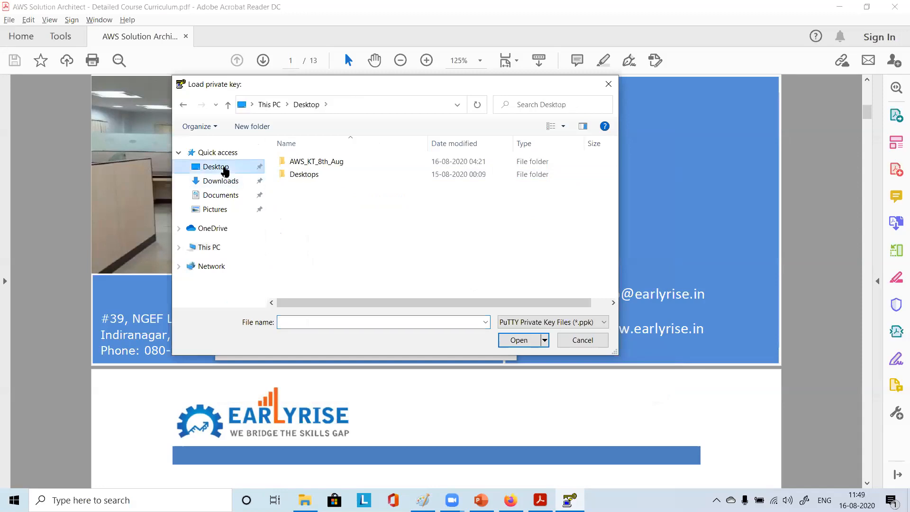
double_click(330, 162)
double_click(308, 187)
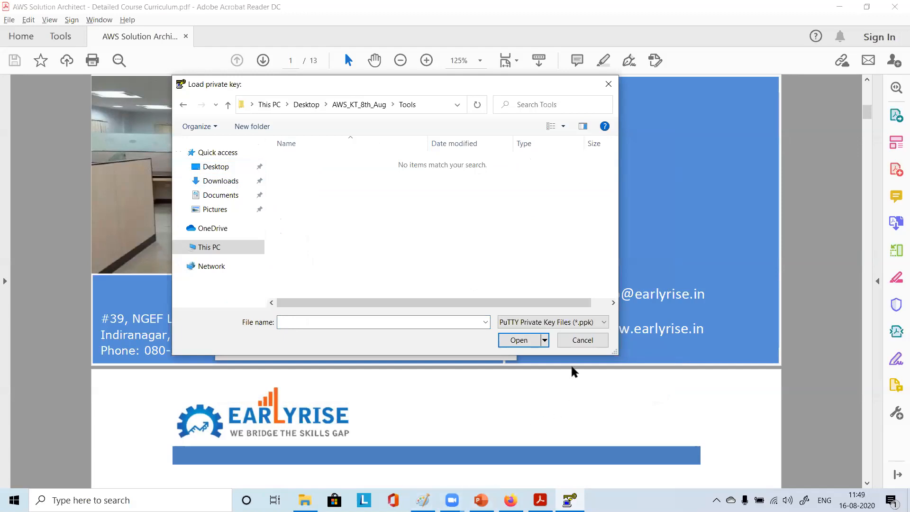
left_click(569, 322)
left_click(538, 344)
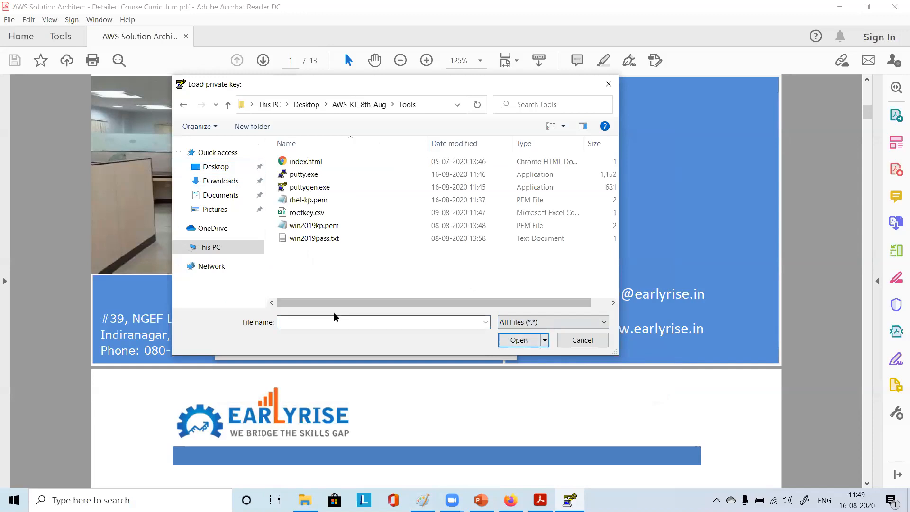
Load rhel-kp.pem into the key generator, acknowledge the import notice and look through the public key text.
left_click_drag(362, 80, 312, 50)
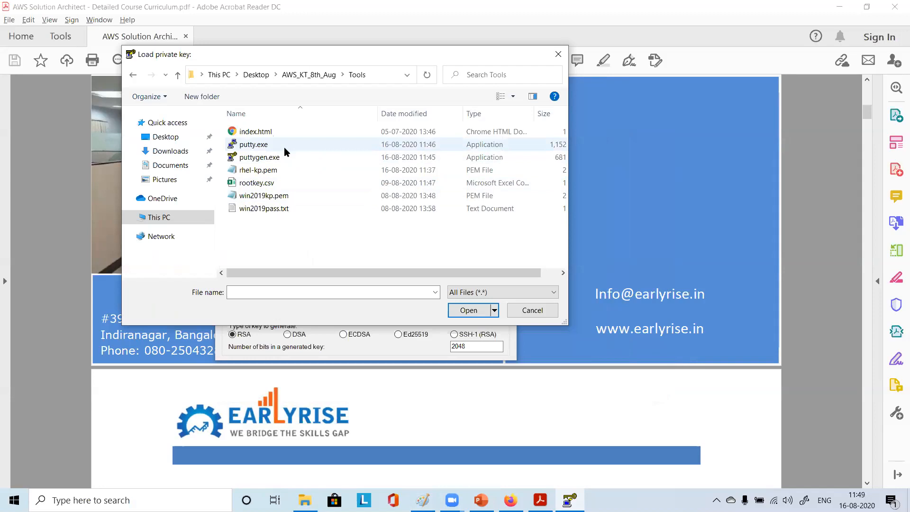
left_click(300, 170)
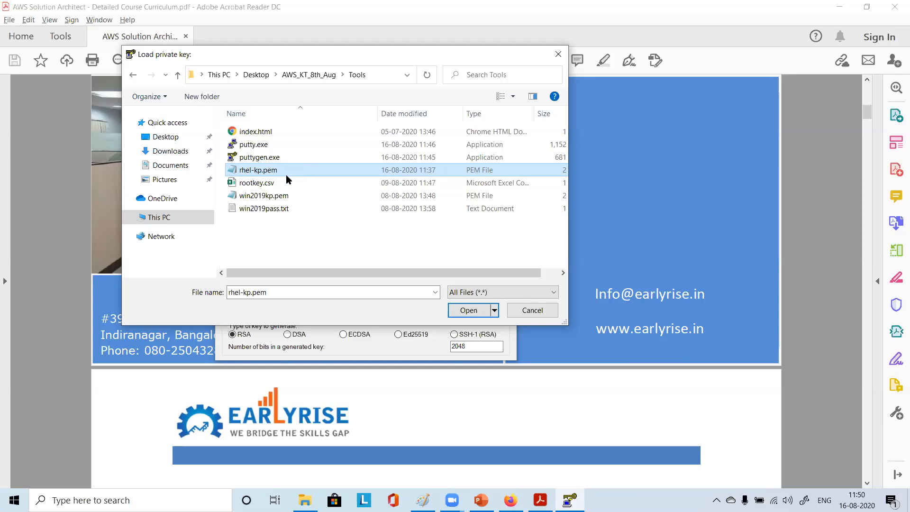
double_click(318, 170)
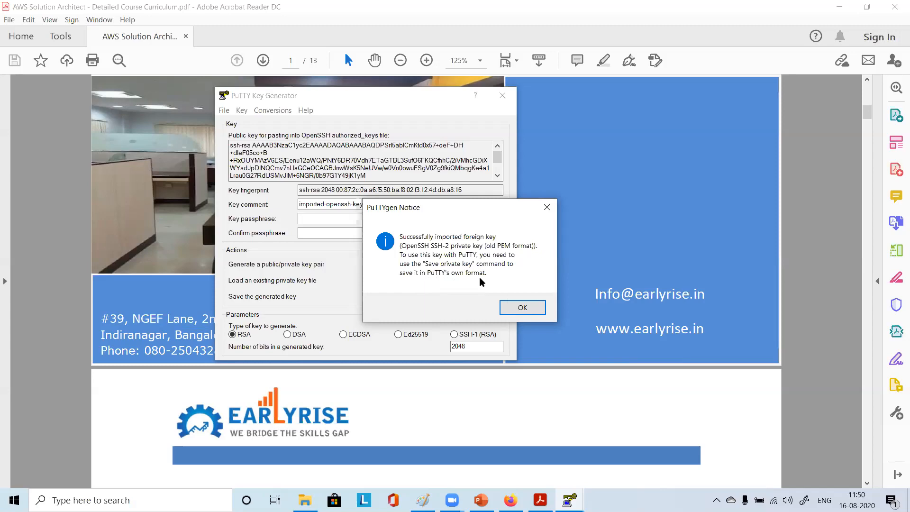
left_click(522, 308)
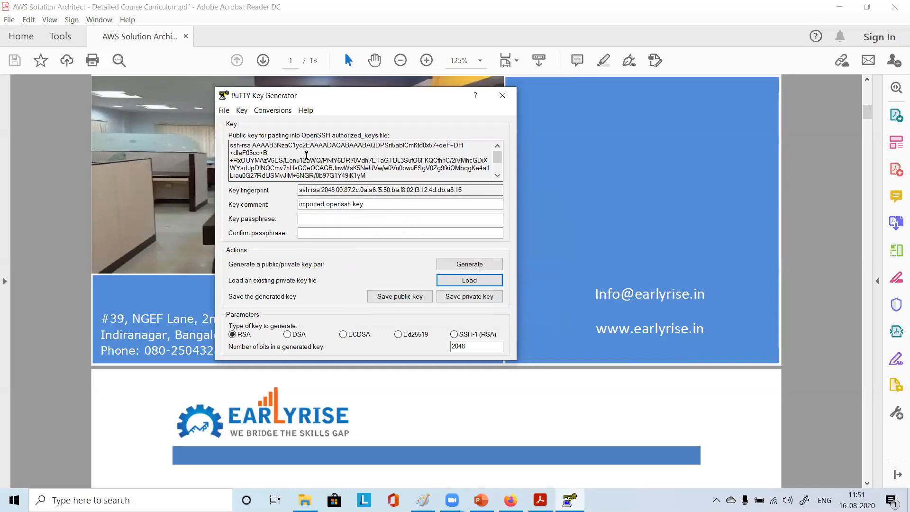
left_click(498, 176)
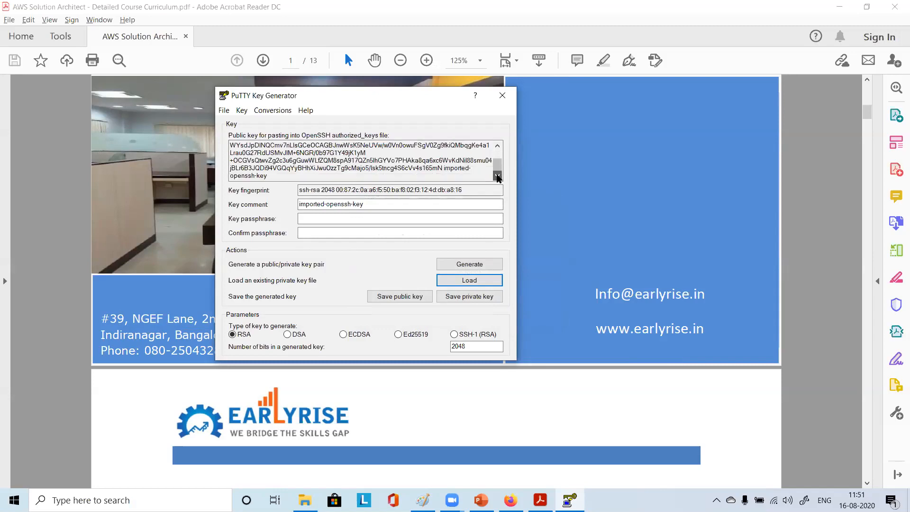
left_click(496, 146)
left_click(498, 145)
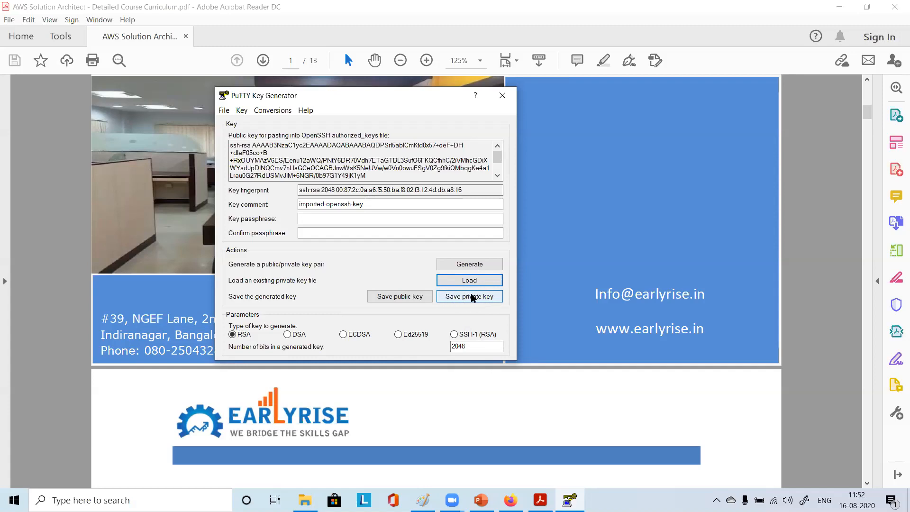
Save the private key without a passphrase as rhel-kp in PuTTY's ppk format in the Tools folder and close the key generator.
left_click(471, 300)
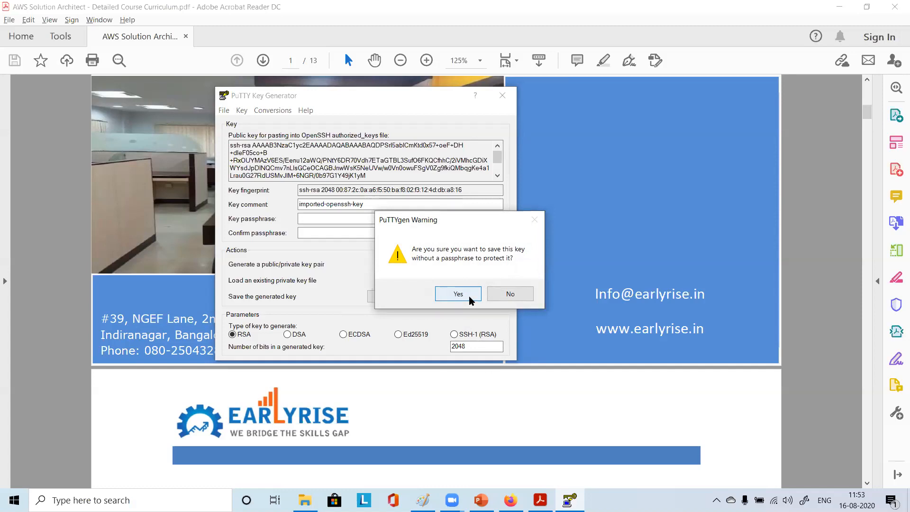
left_click(461, 297)
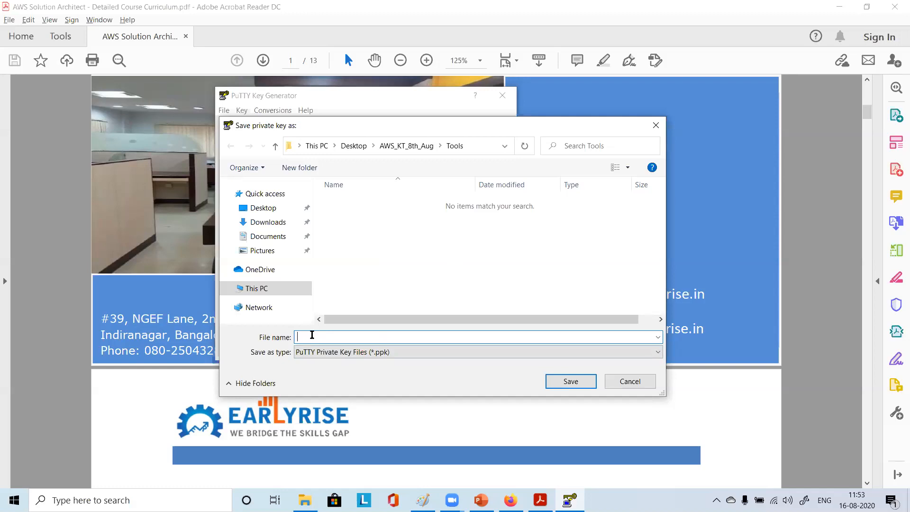
type("rhel-")
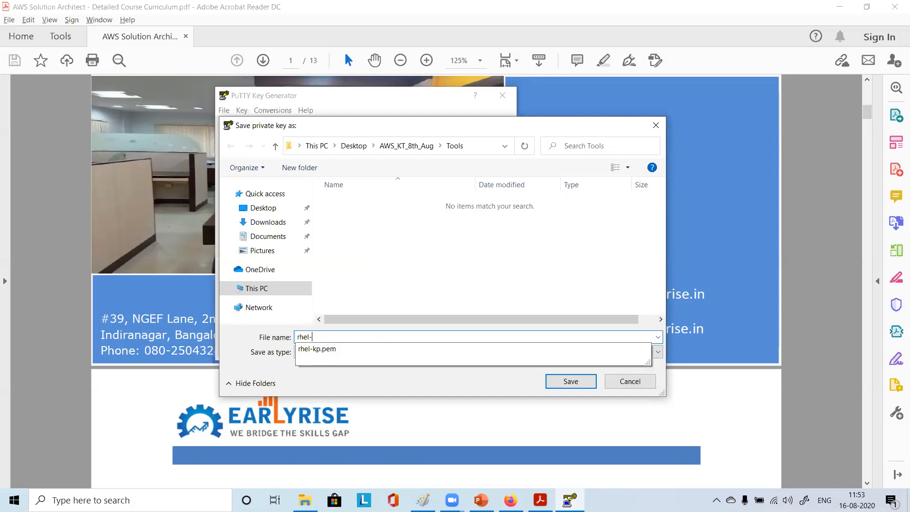
type("kp.ppk")
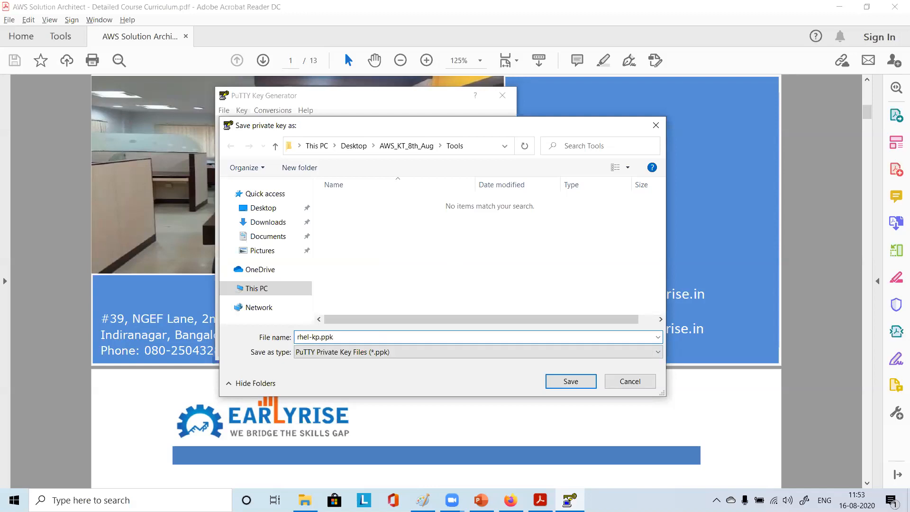
key("BackSpace")
key("BackSpace")
key("BackSpace")
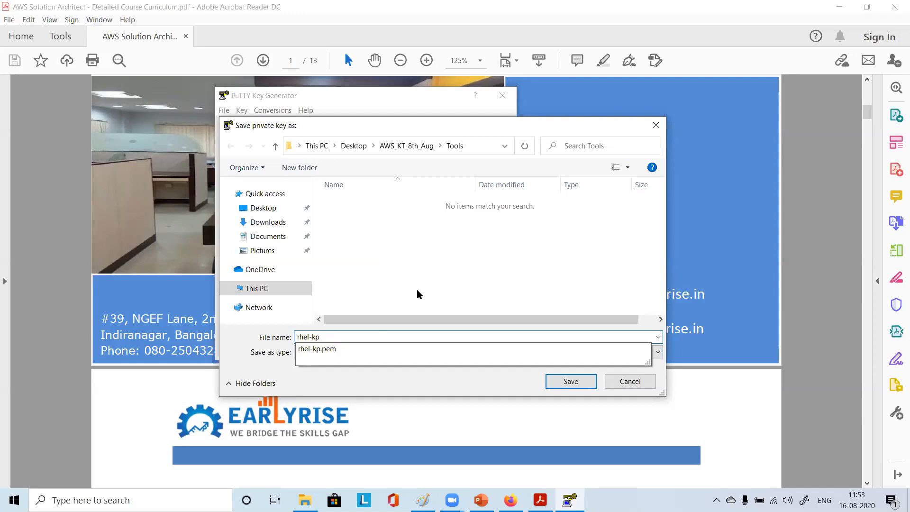
left_click(417, 291)
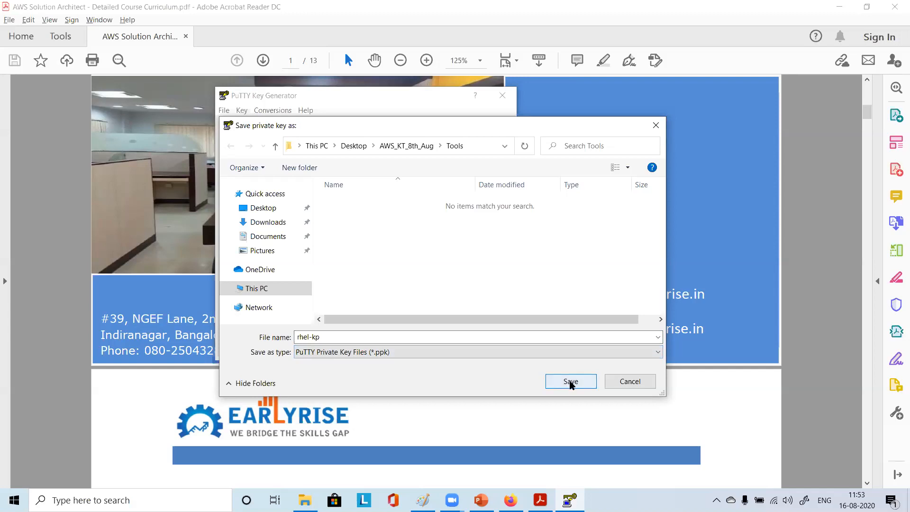
left_click(570, 381)
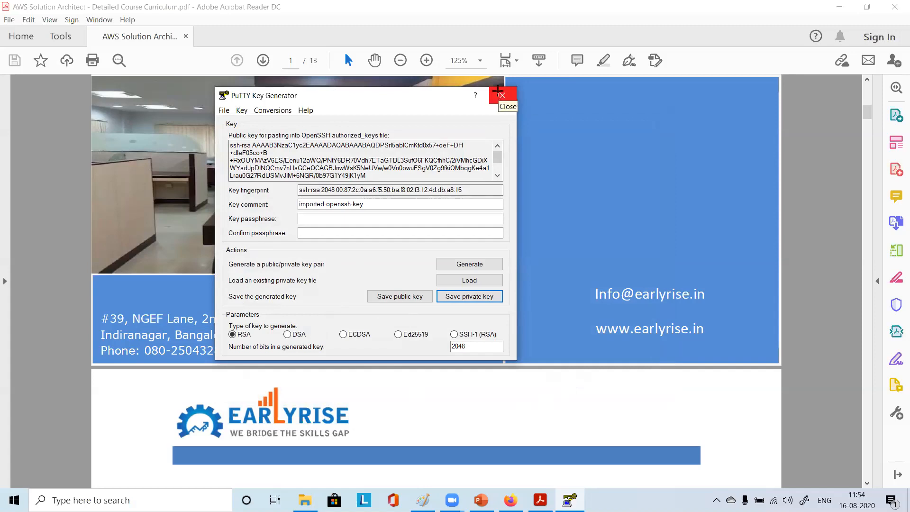
left_click(498, 92)
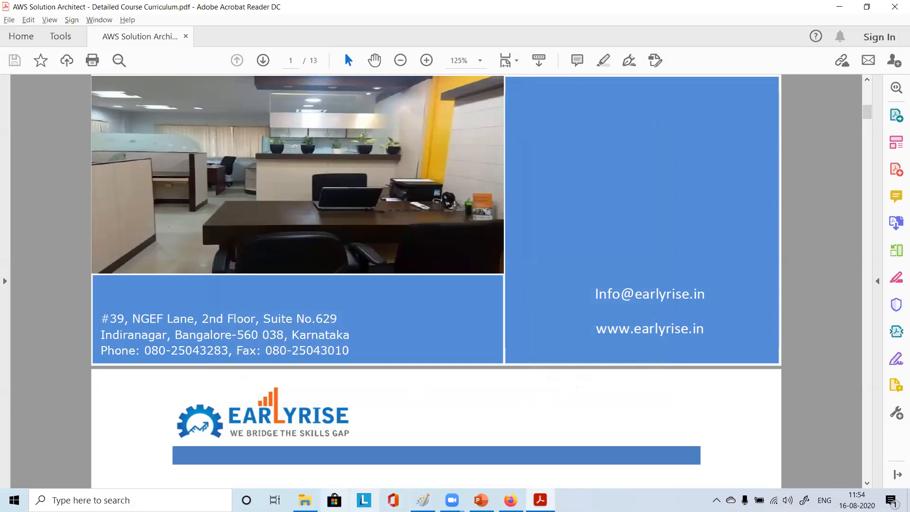
Bring up the Tools folder, reposition its window and check the rhel-kp.pem and rhel-kp.ppk files.
mouse_move(305, 500)
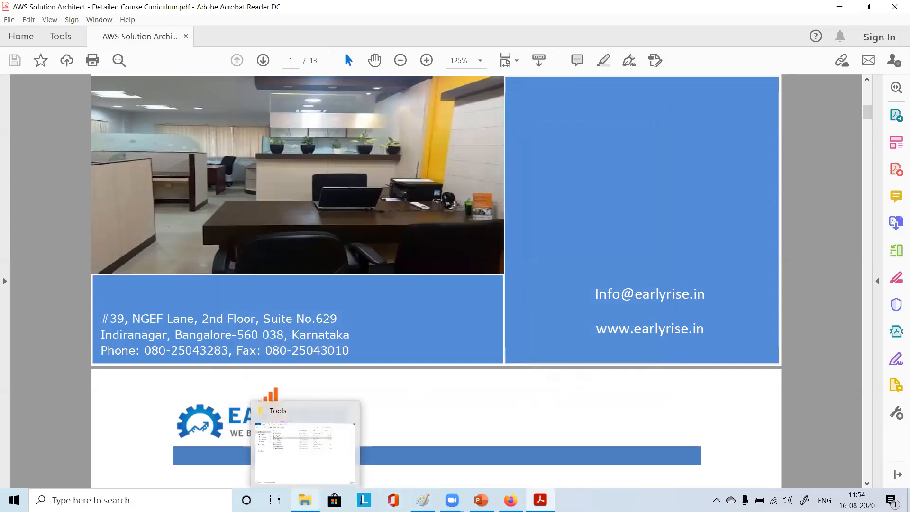
left_click(295, 446)
left_click_drag(437, 60, 318, 73)
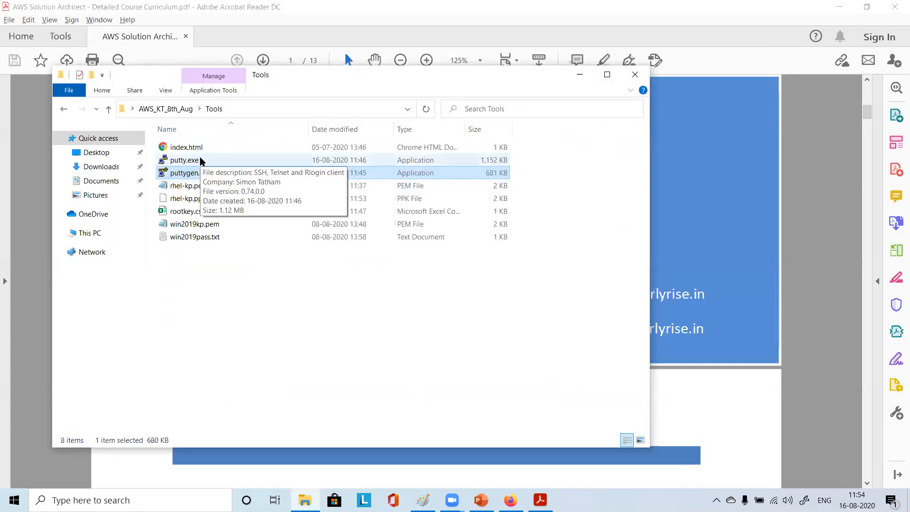
left_click(232, 186)
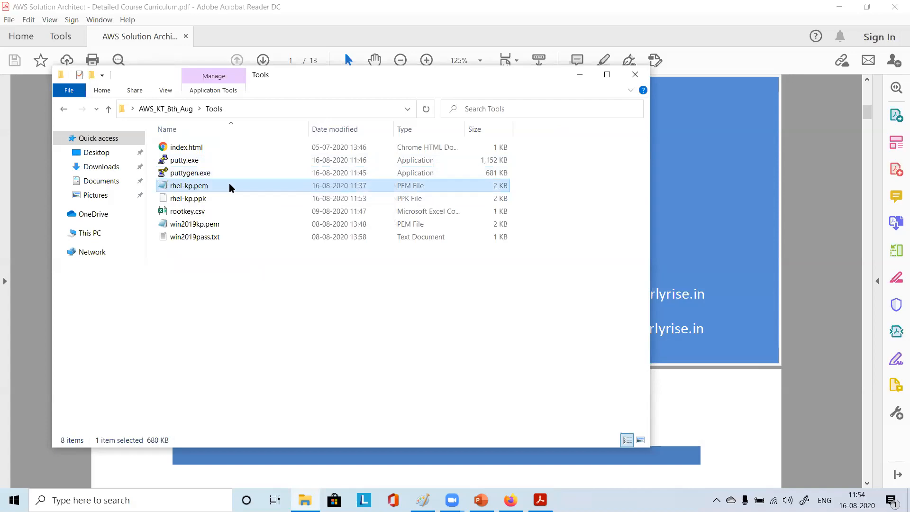
left_click(211, 199)
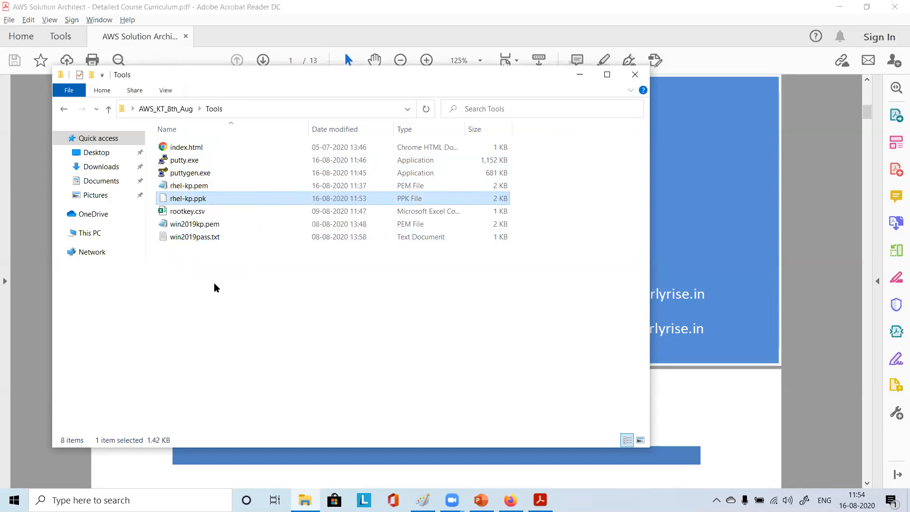
left_click(198, 162)
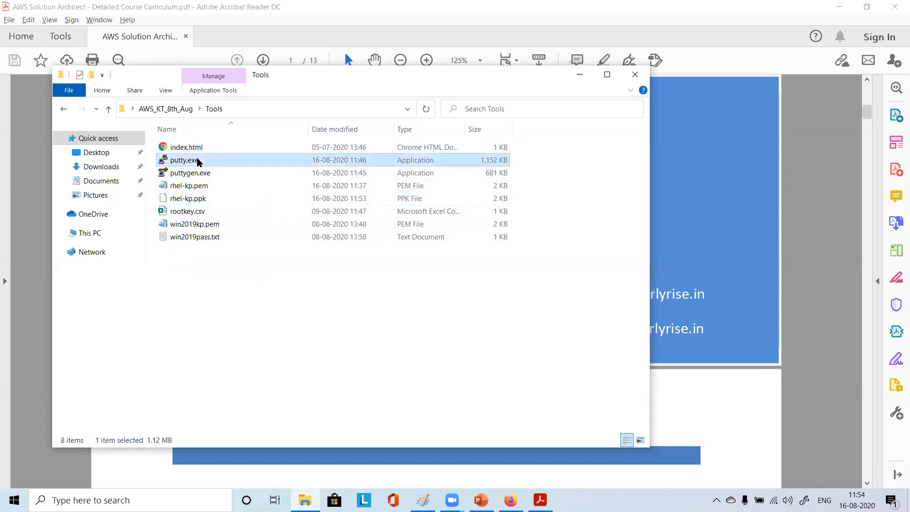
right_click(198, 161)
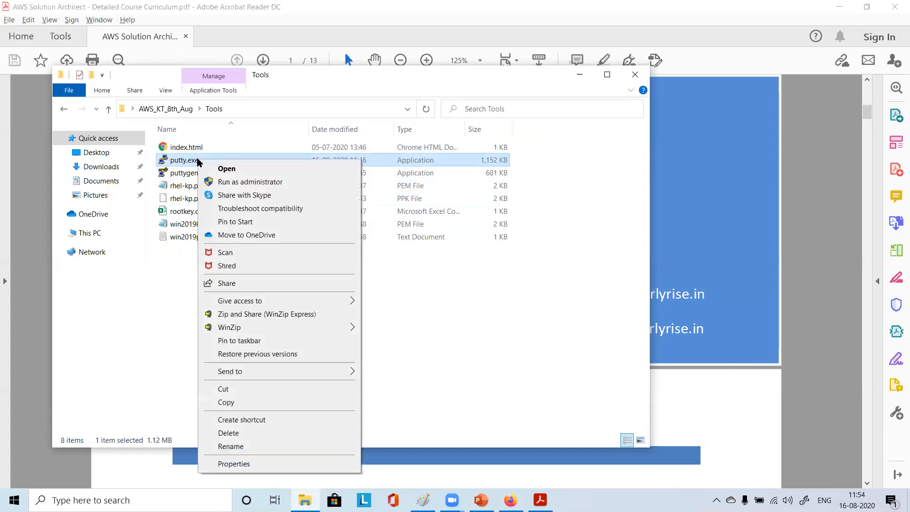
left_click(463, 344)
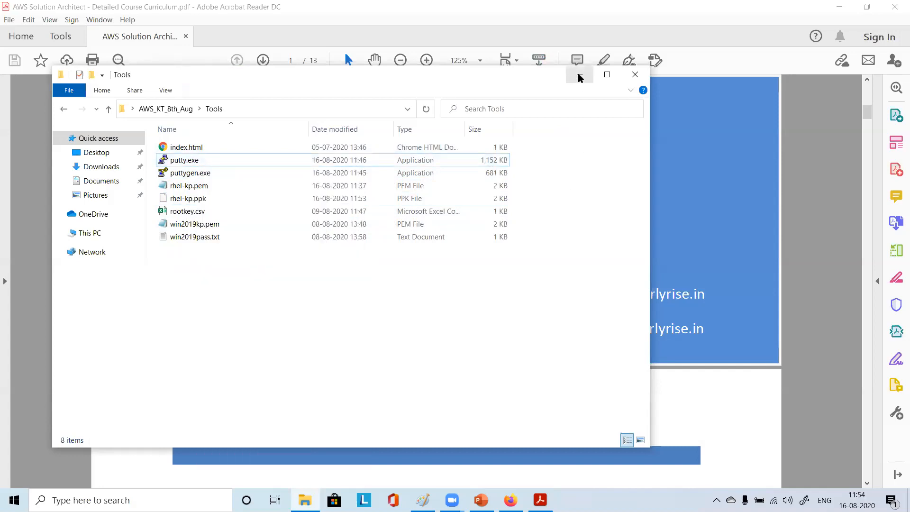
Minimize the open windows and move the old putty.exe on the desktop into the Desktops folder.
left_click(579, 73)
left_click(840, 7)
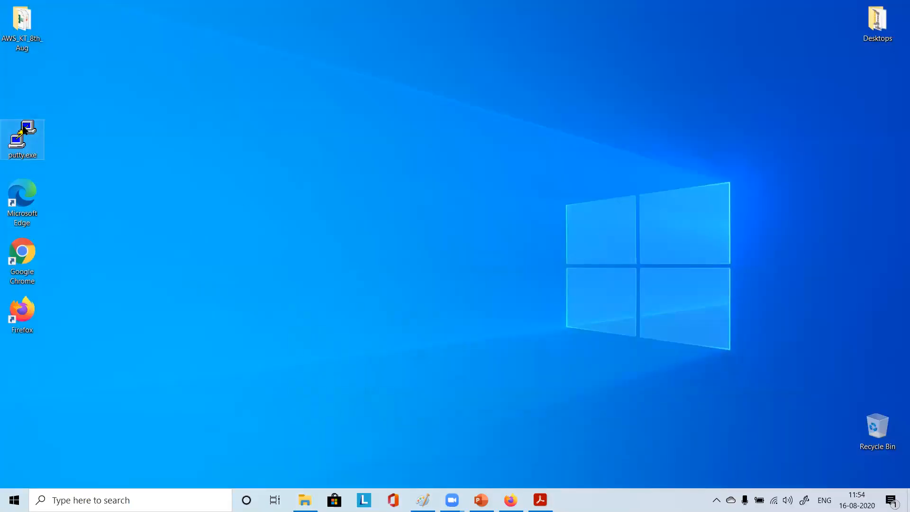
left_click_drag(21, 145, 874, 21)
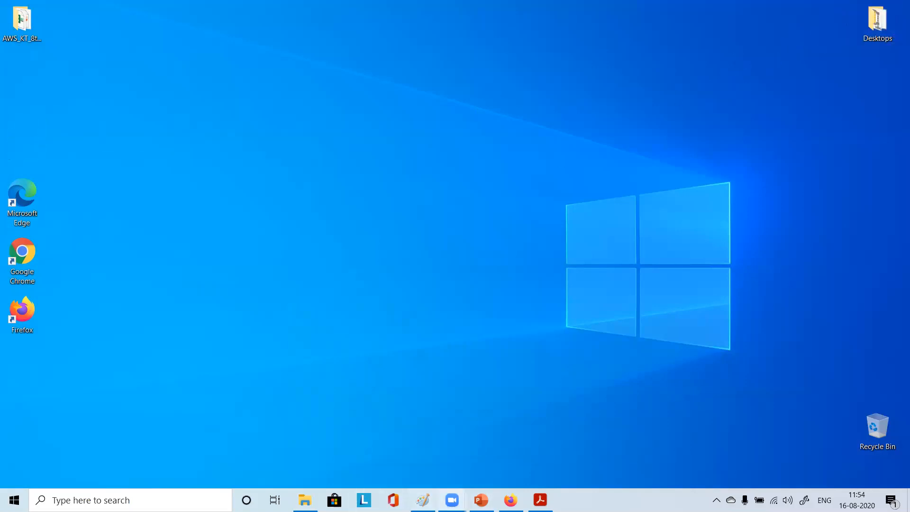
Return to the Tools folder and move putty.exe from it to the desktop below the AWS_KT_8th_Aug folder.
mouse_move(423, 500)
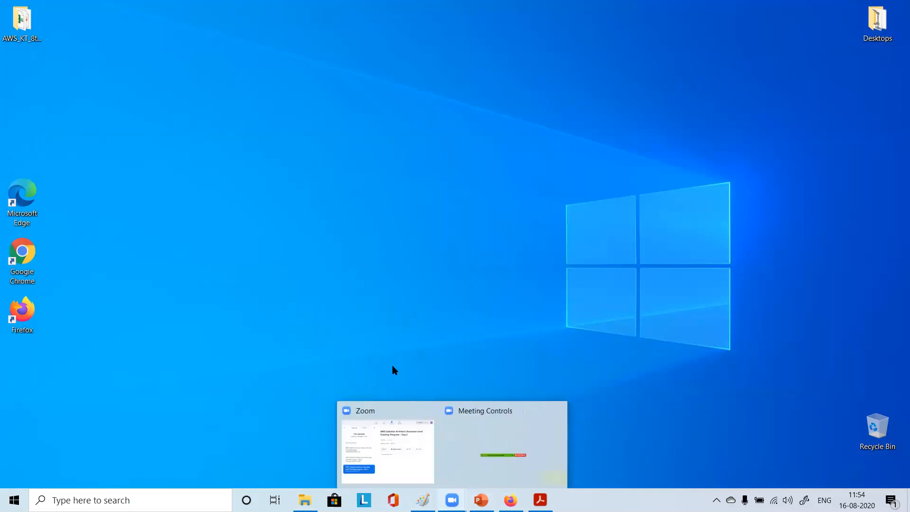
left_click(305, 500)
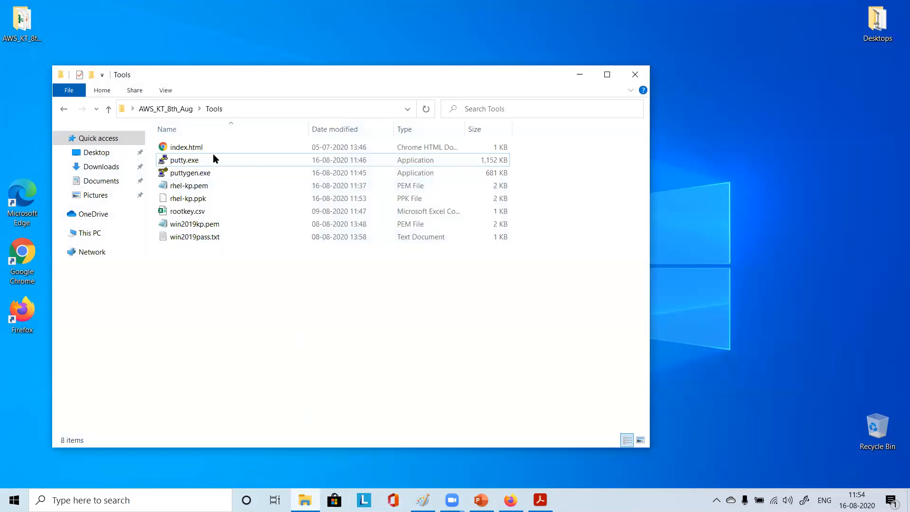
left_click(207, 162)
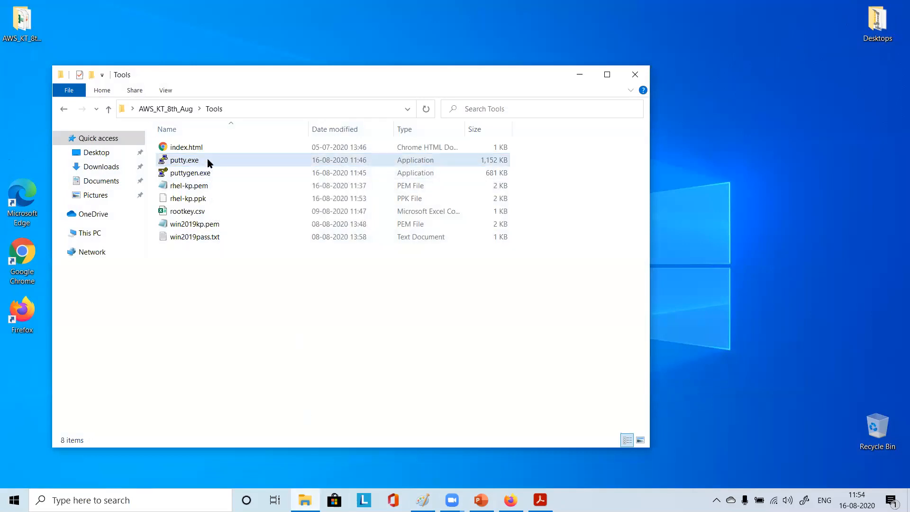
mouse_move(209, 159)
left_mouse_down()
mouse_move(158, 144)
mouse_move(223, 165)
left_mouse_up()
left_click(285, 344)
left_click(192, 164)
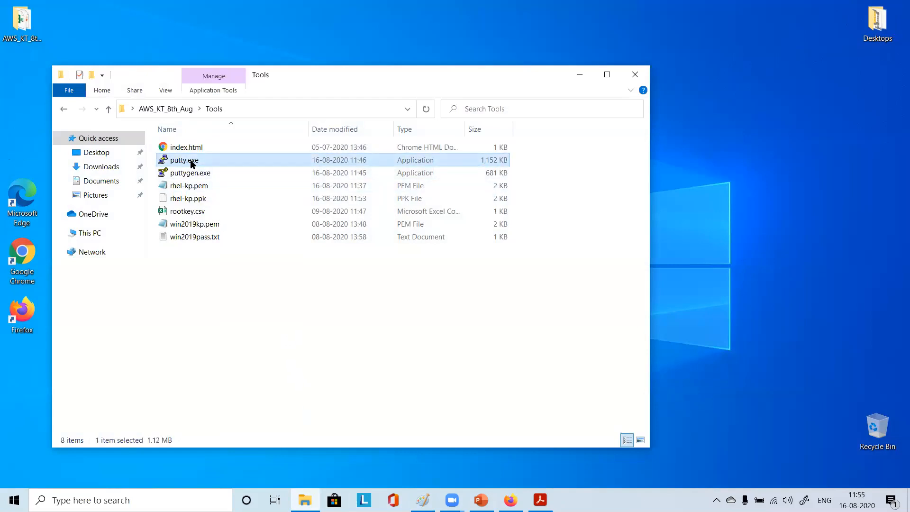
right_click(192, 163)
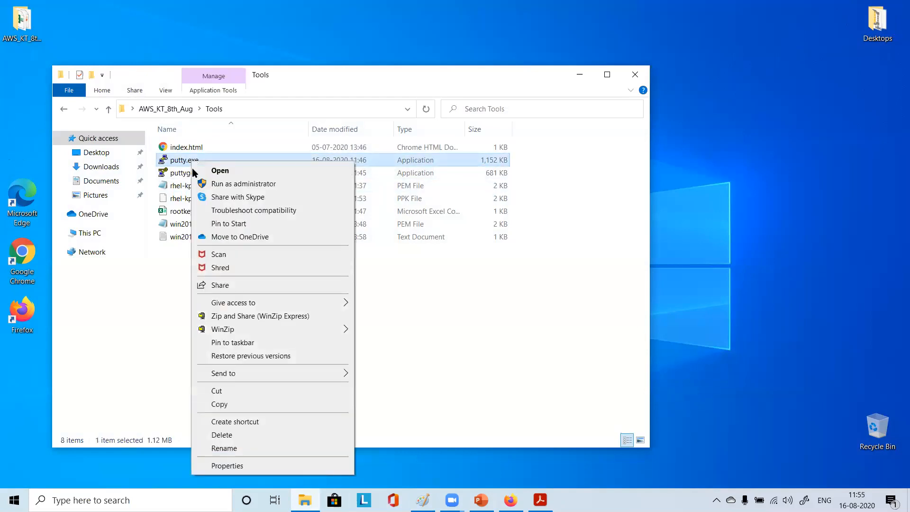
left_click(226, 391)
right_click(21, 81)
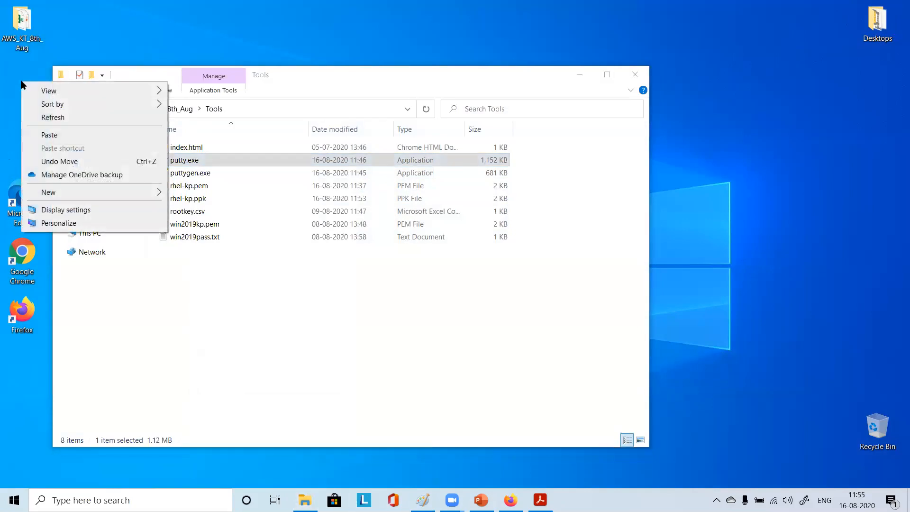
left_click(61, 134)
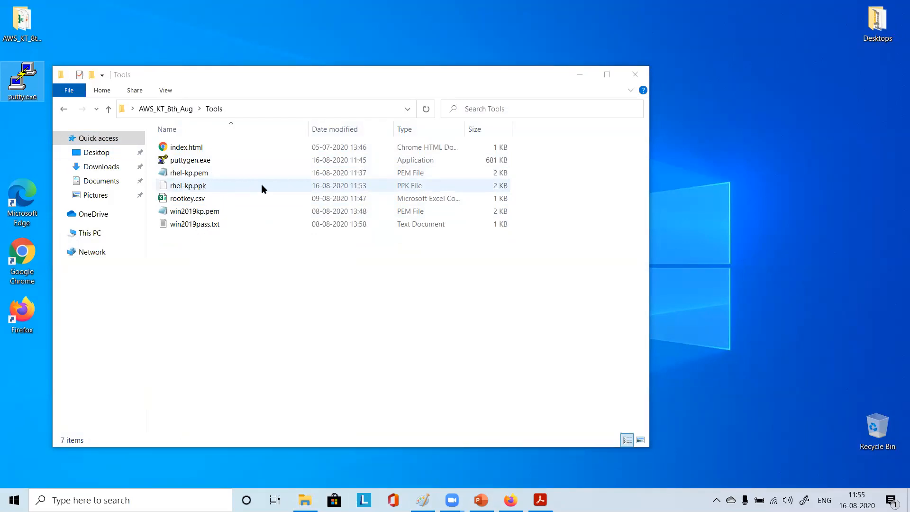
Close the Tools folder, switch to the EC2 console in Firefox and copy the rhel instance's IPv4 public IP.
left_click(636, 75)
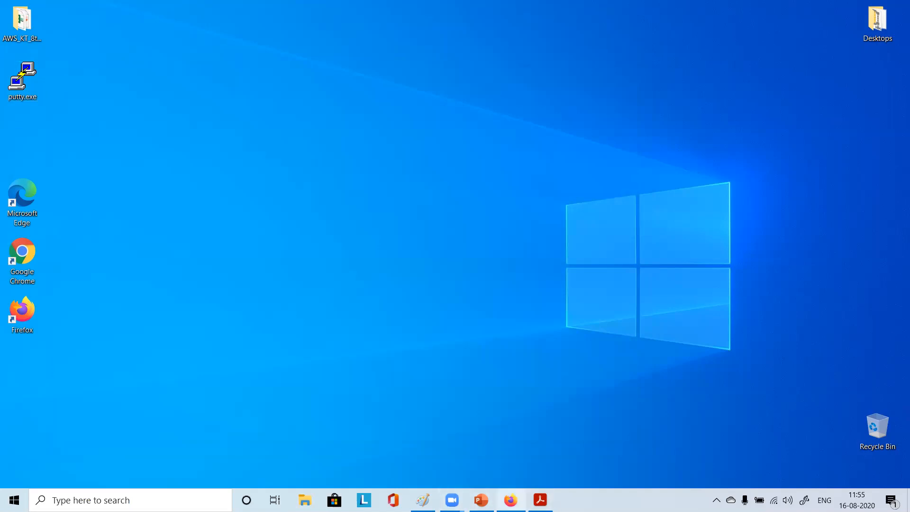
left_click(510, 500)
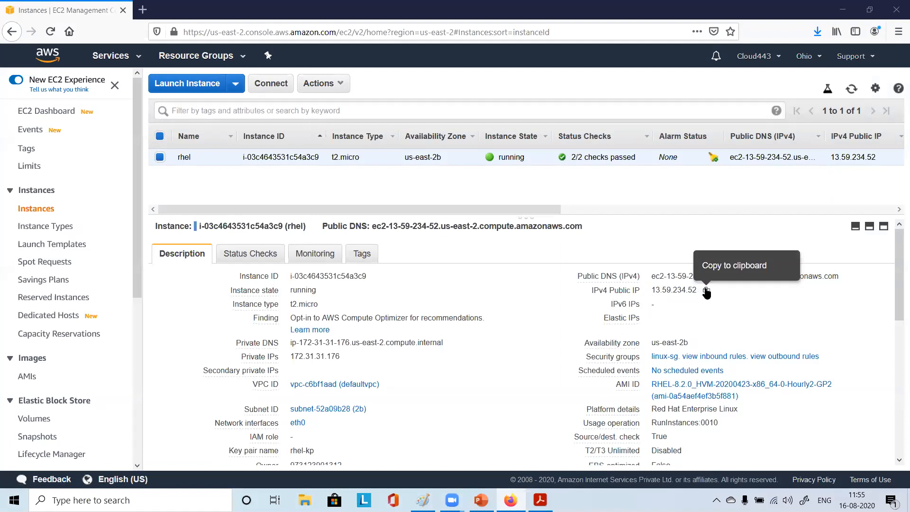
left_click(706, 290)
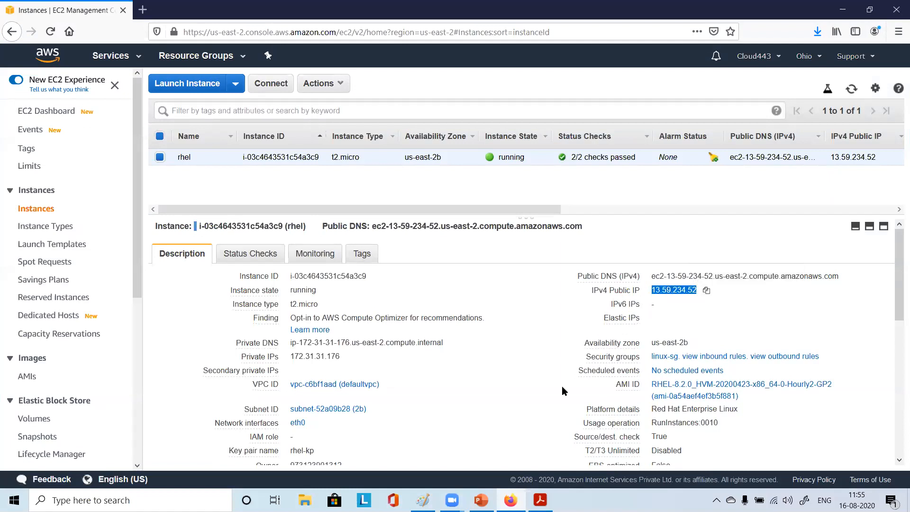
Minimize the browser, launch putty.exe from the desktop and enter the copied public IP 13.59.234.52 as the host name.
left_click(853, 10)
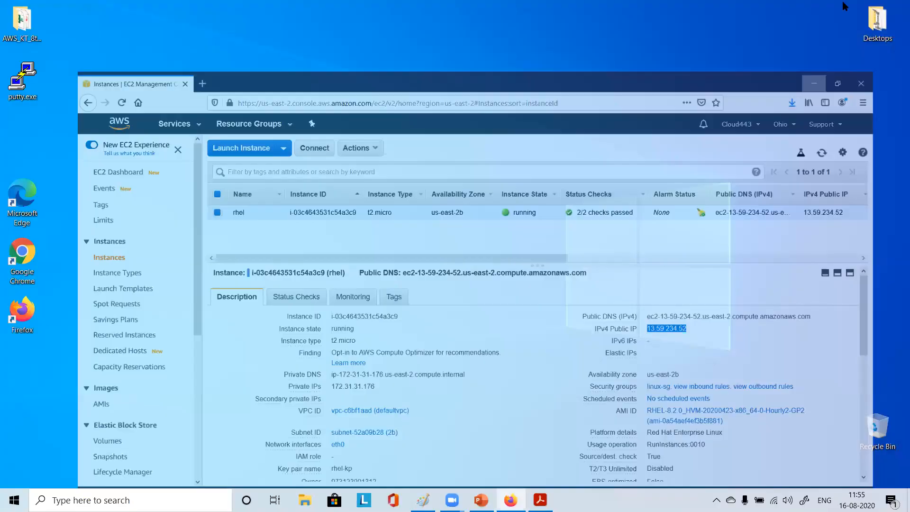
double_click(28, 79)
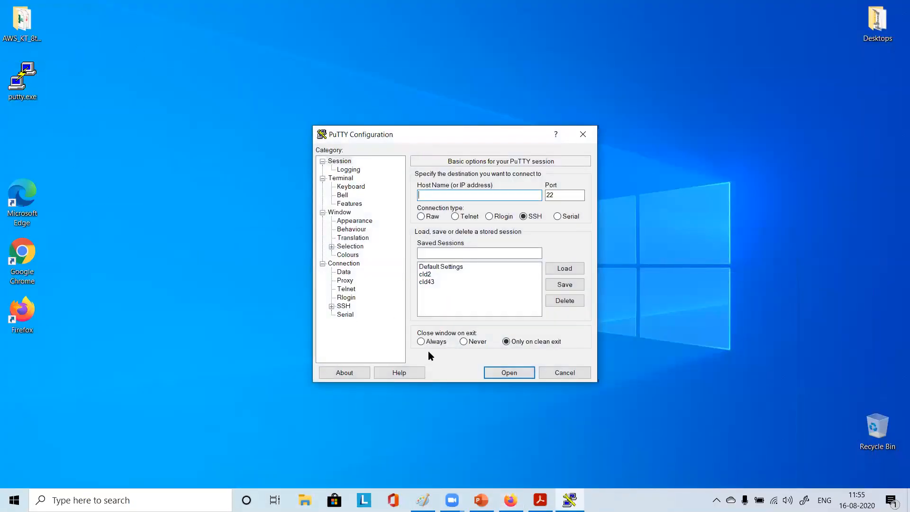
key("ctrl+v")
Expand the SSH connection settings and bring up the Auth options with the private key file setting.
left_click(332, 306)
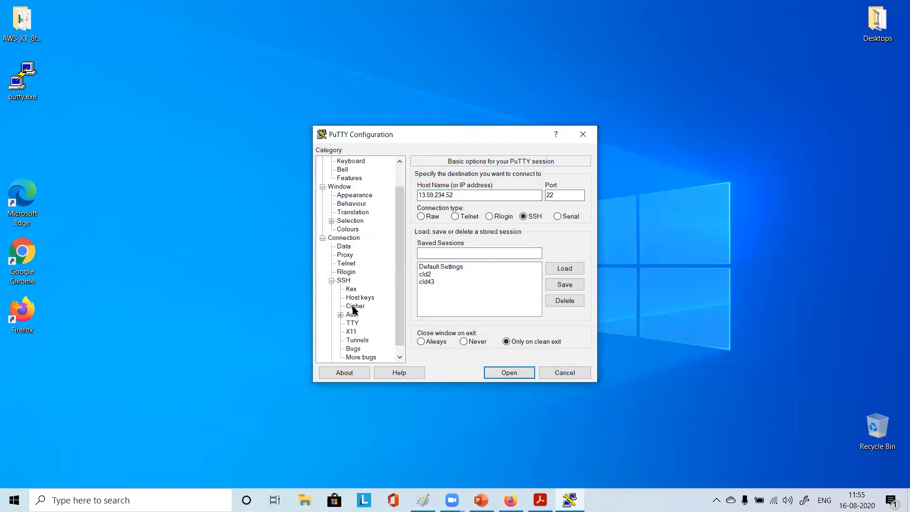
left_click(352, 316)
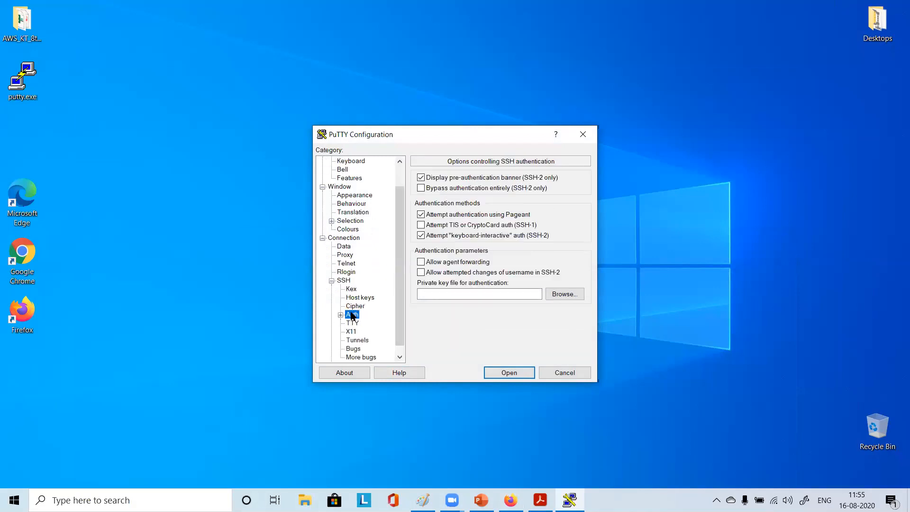
scroll(355, 316, "down", 1)
Collapse the SSH and Connection categories, expand both again and return to the Auth options.
left_click(332, 272)
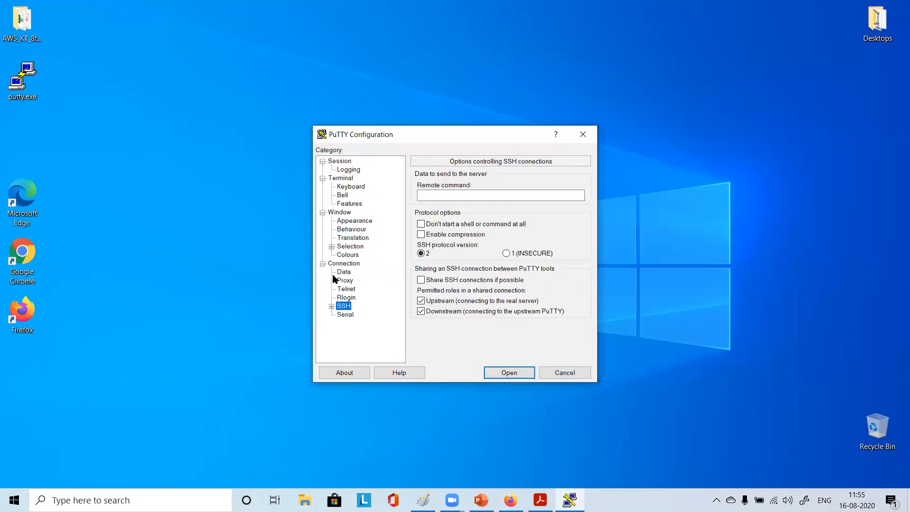
left_click(322, 264)
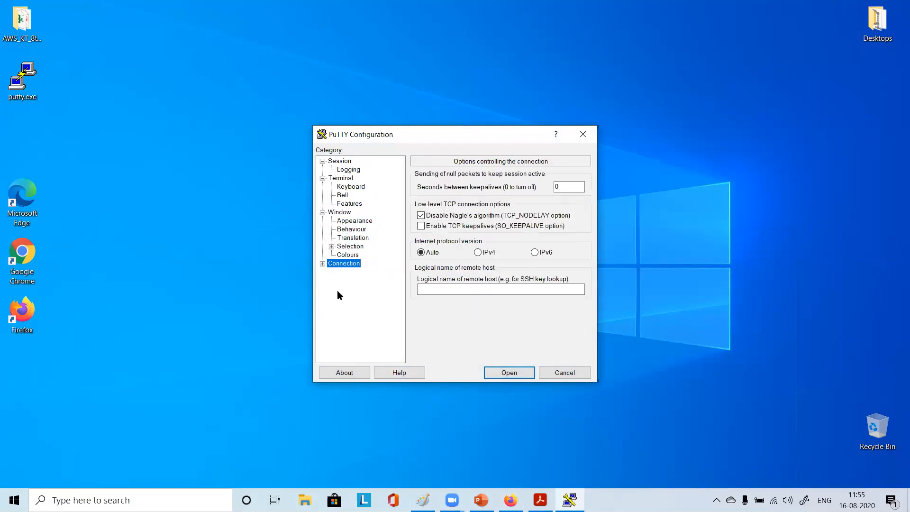
left_click(323, 264)
left_click(332, 306)
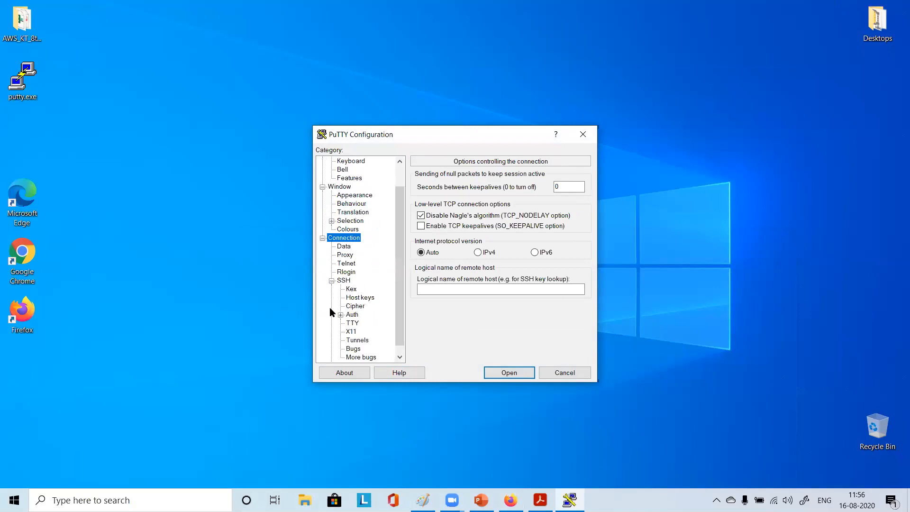
left_click(352, 315)
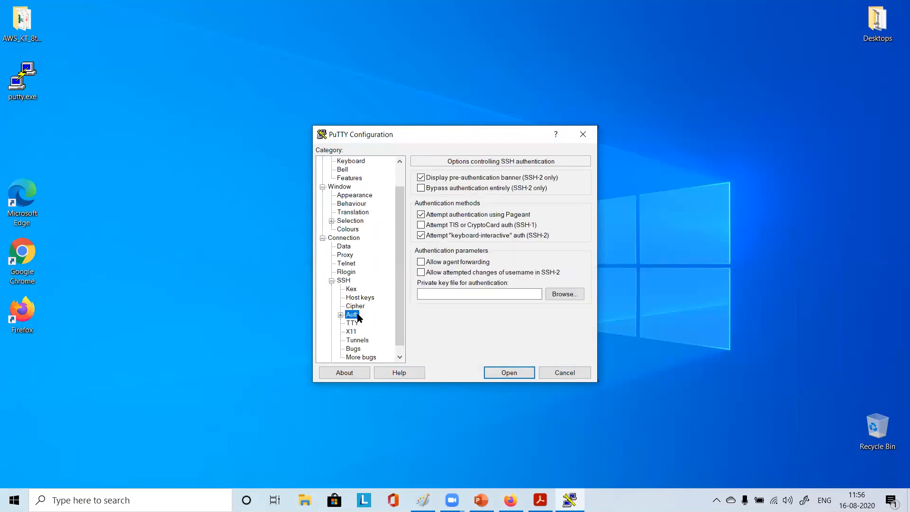
left_click(341, 316)
left_click(341, 316)
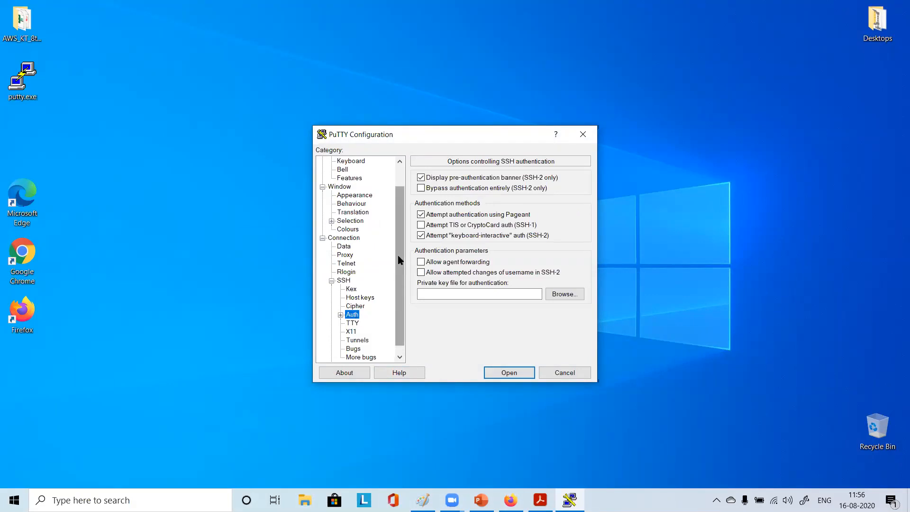
Return to the Session settings to review the host details, collapse the Connection category and expand it again.
scroll(398, 255, "up", 1)
left_click(345, 161)
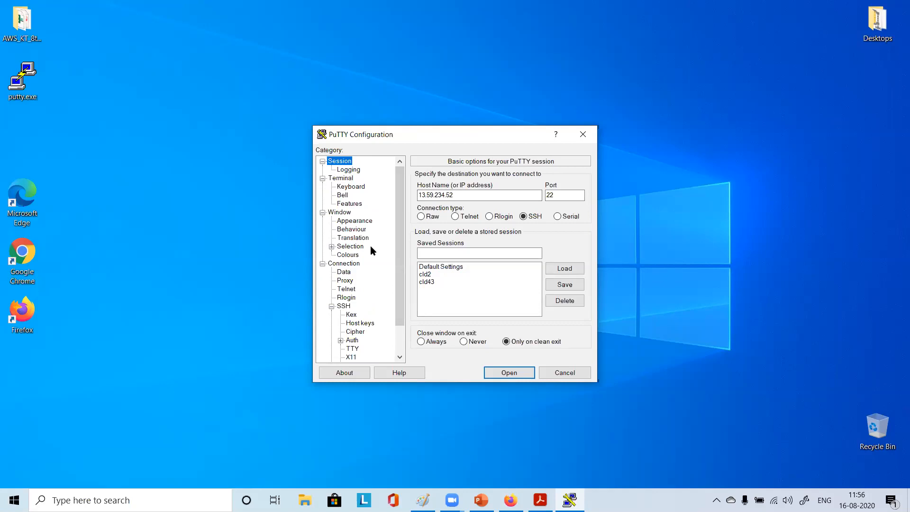
scroll(371, 246, "down", 2)
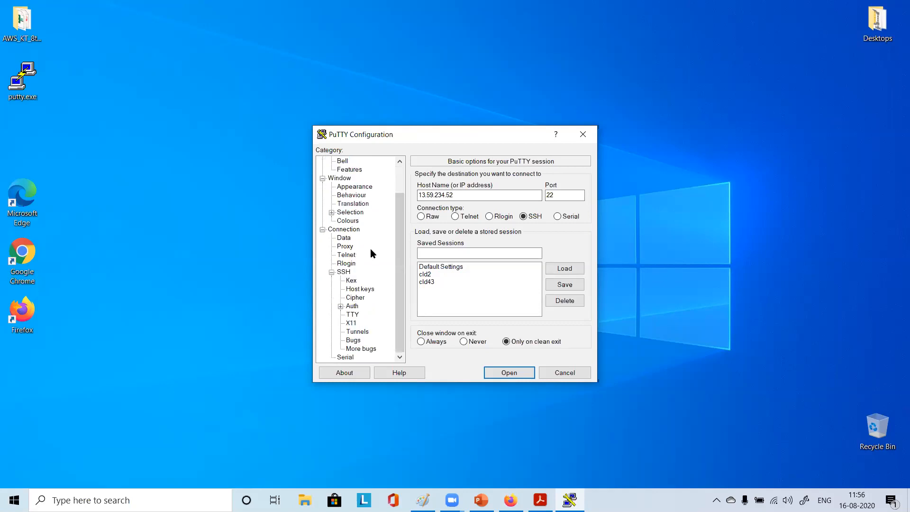
left_click(322, 229)
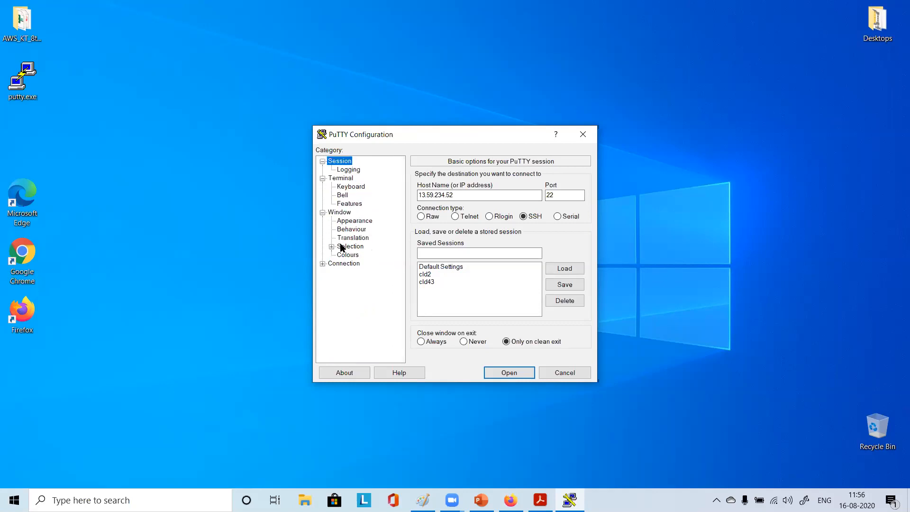
left_click(322, 263)
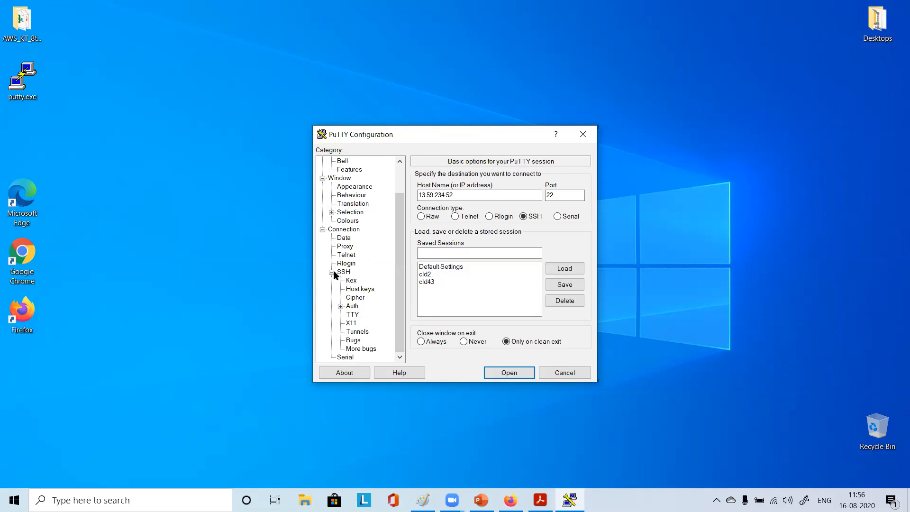
In the SSH authentication settings, choose rhel-kp.ppk from the desktop's AWS_KT_8th_Aug\Tools folder as the private key file.
left_click(333, 271)
left_click(332, 307)
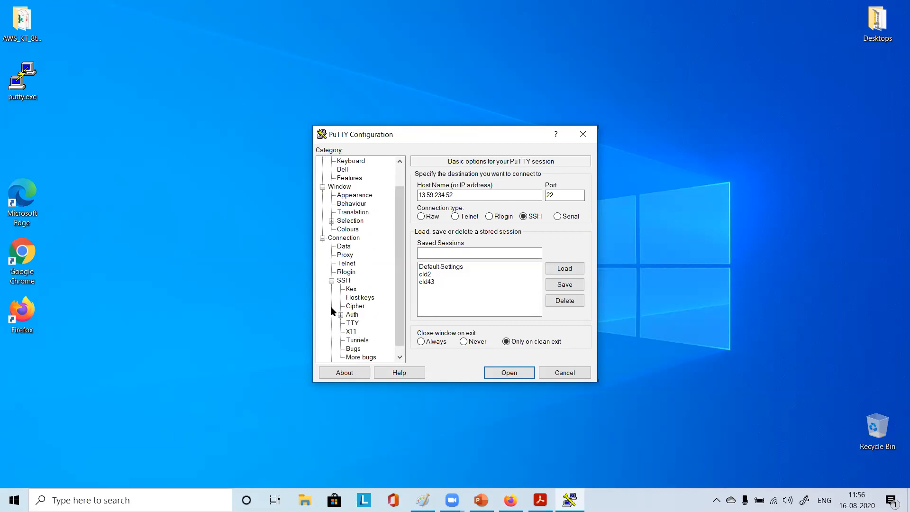
left_click(354, 309)
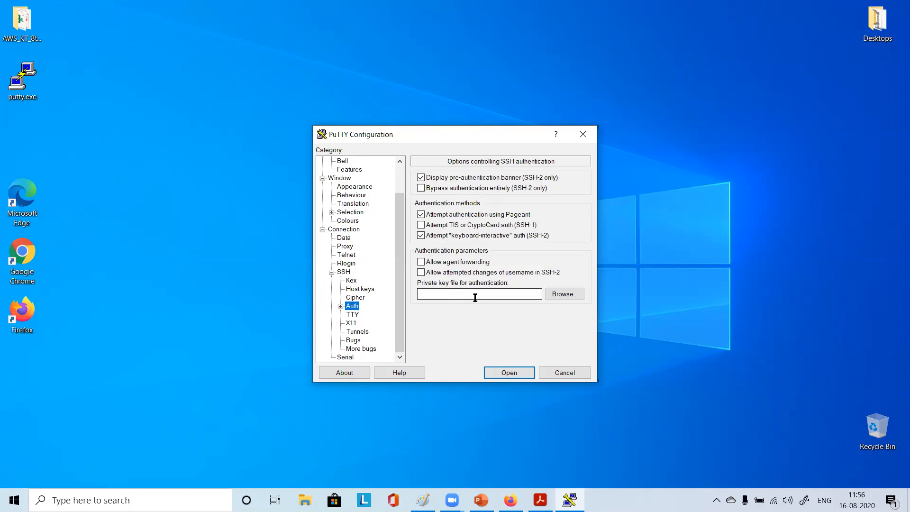
left_click(563, 297)
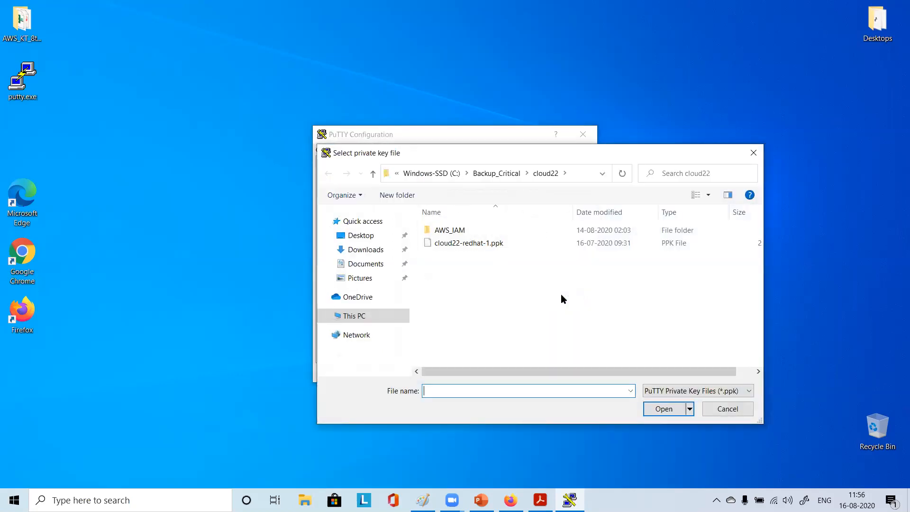
left_click(363, 236)
double_click(467, 232)
left_click(451, 259)
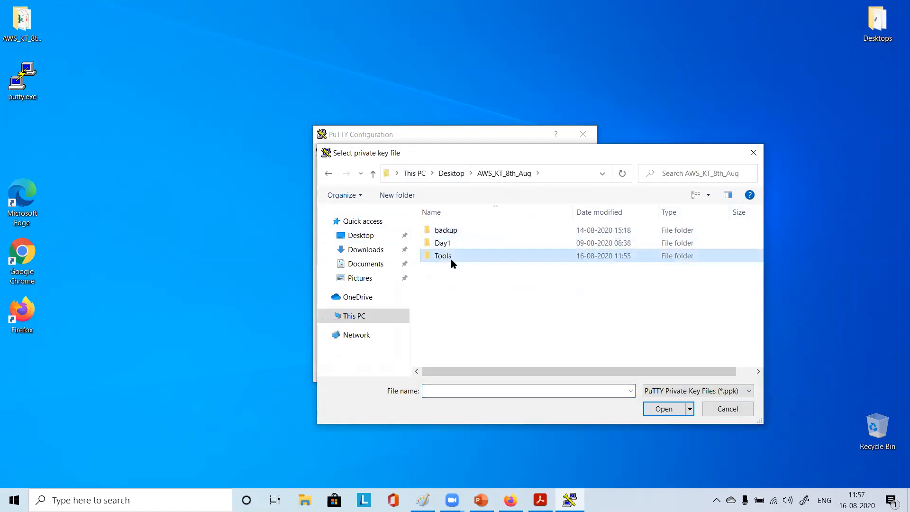
double_click(451, 259)
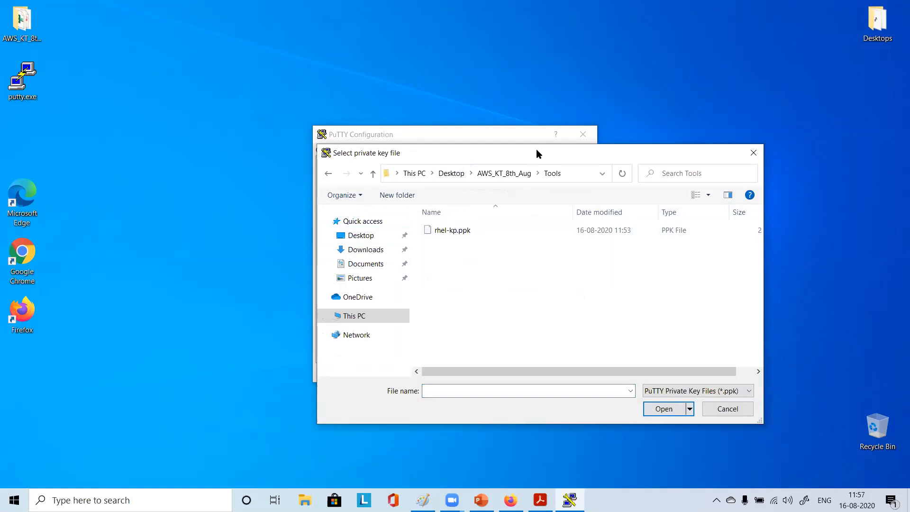
left_click_drag(536, 153, 500, 60)
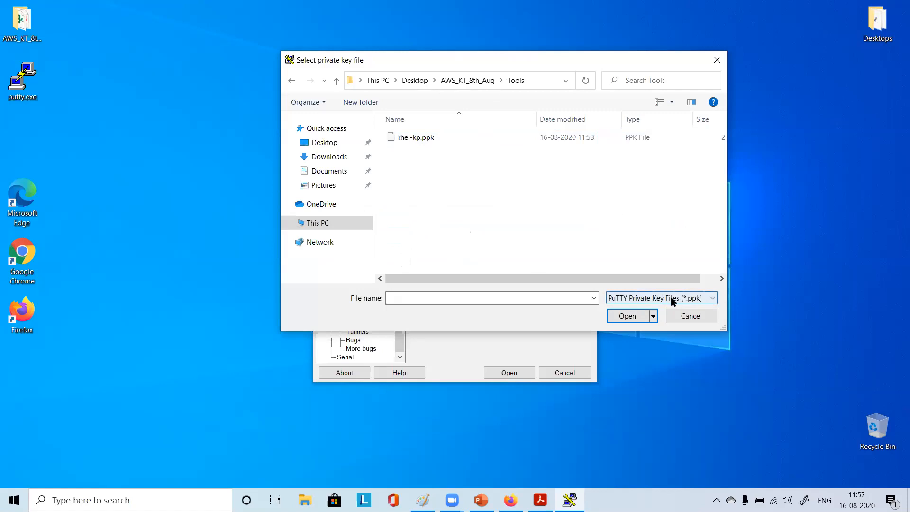
left_click(438, 138)
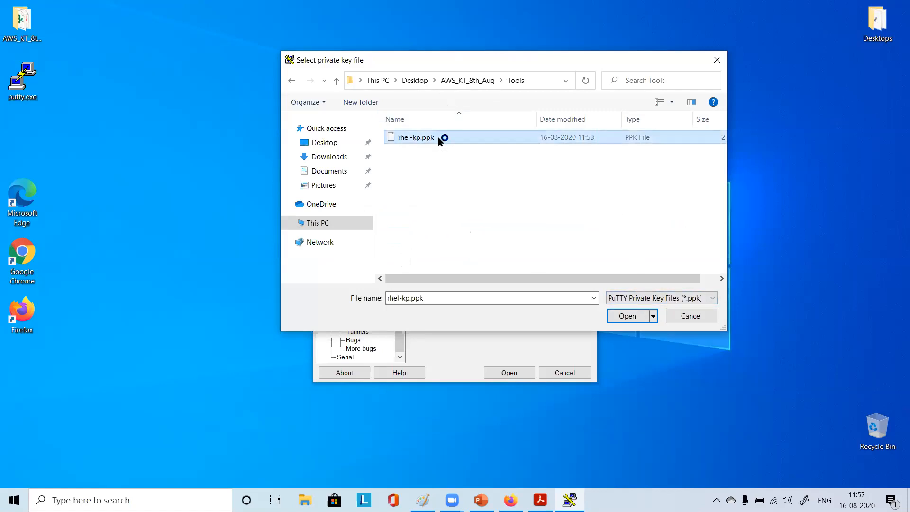
left_click(627, 316)
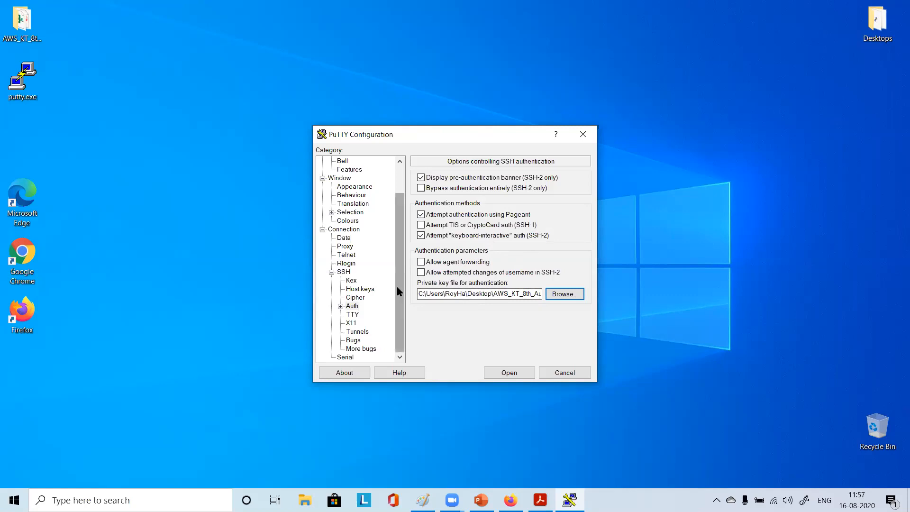
Save the current connection settings as a stored session named "rhel" and select it in the saved sessions.
left_click_drag(398, 291, 401, 252)
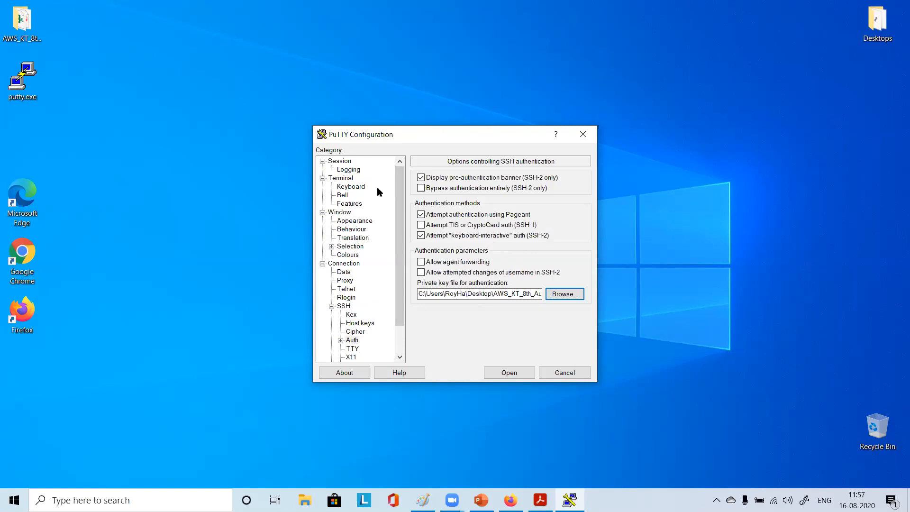
left_click(350, 163)
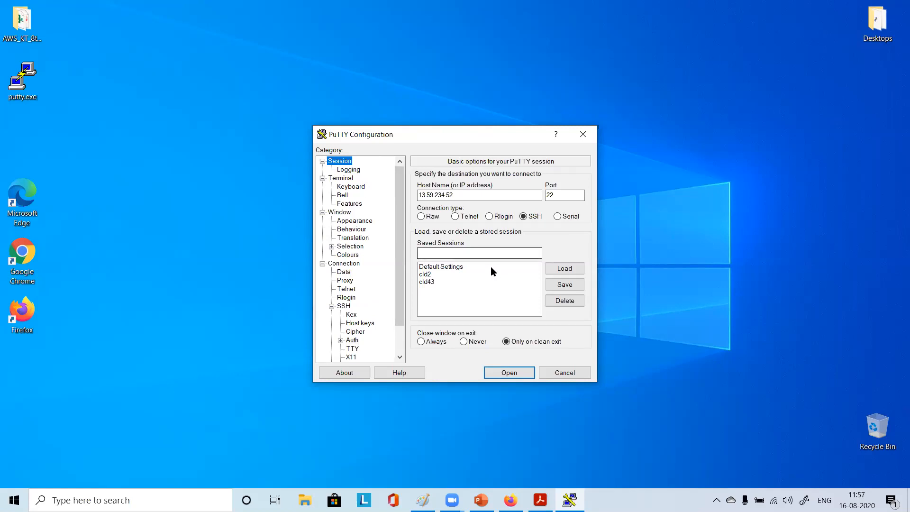
left_click(453, 253)
type("rhel")
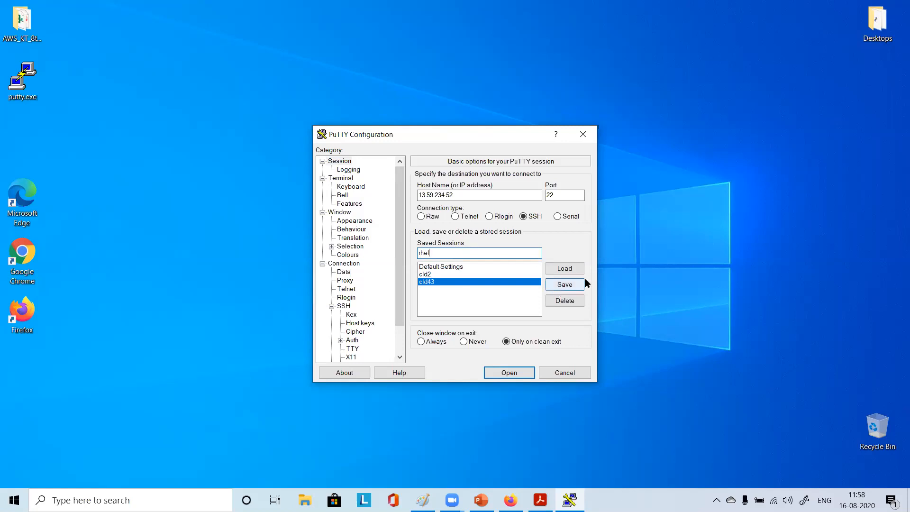
left_click(552, 284)
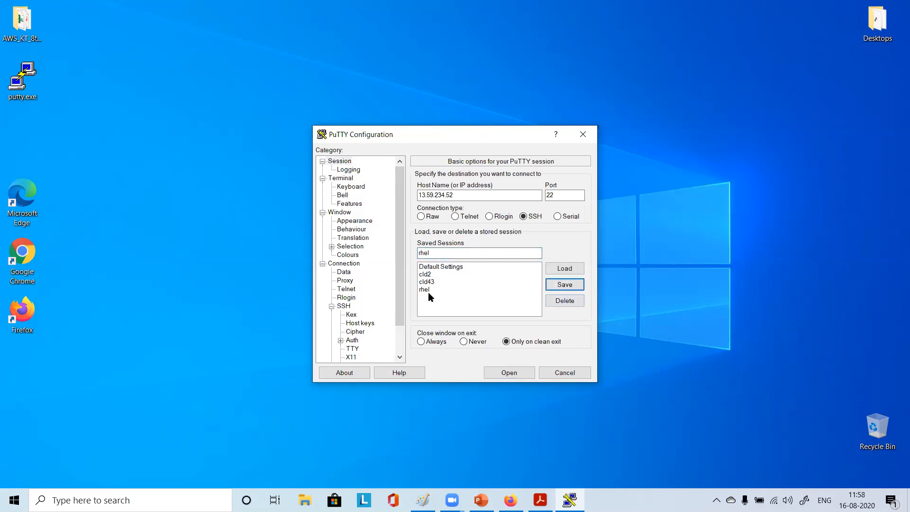
left_click(424, 290)
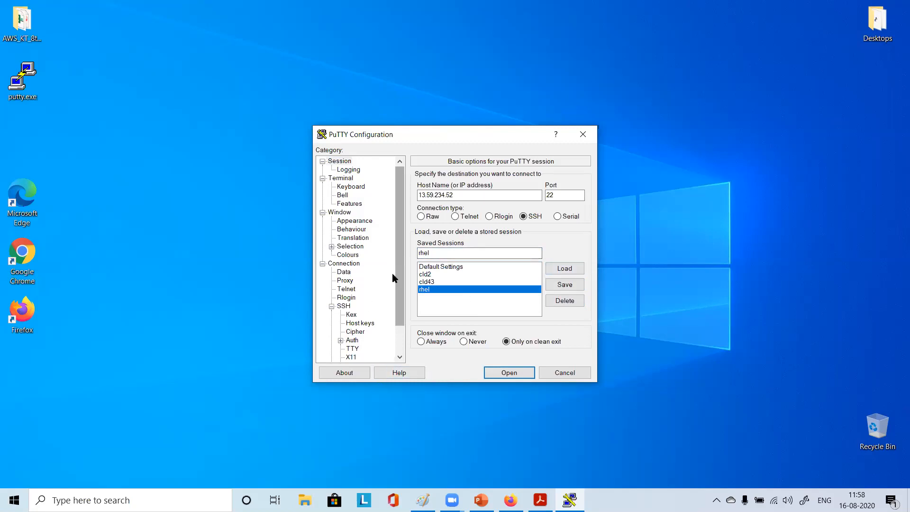
Set the terminal window's lines of scrollback to 999999.
left_click(341, 212)
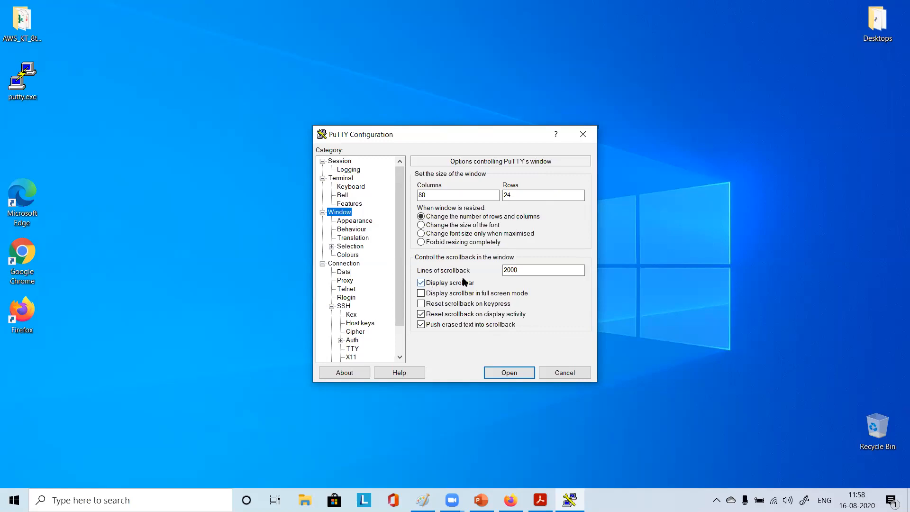
left_click(524, 270)
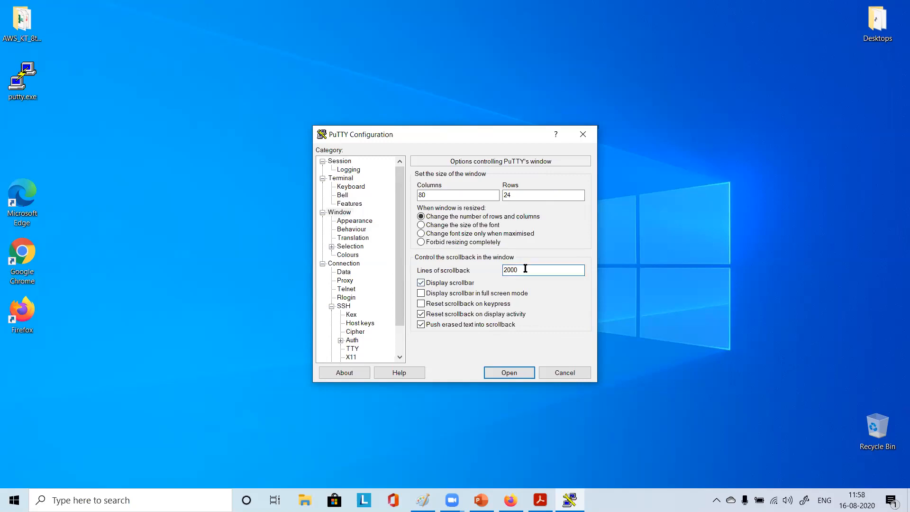
left_click_drag(526, 269, 494, 265)
type("999999")
Set the terminal window font to Courier New, Regular, size 16.
left_click(356, 221)
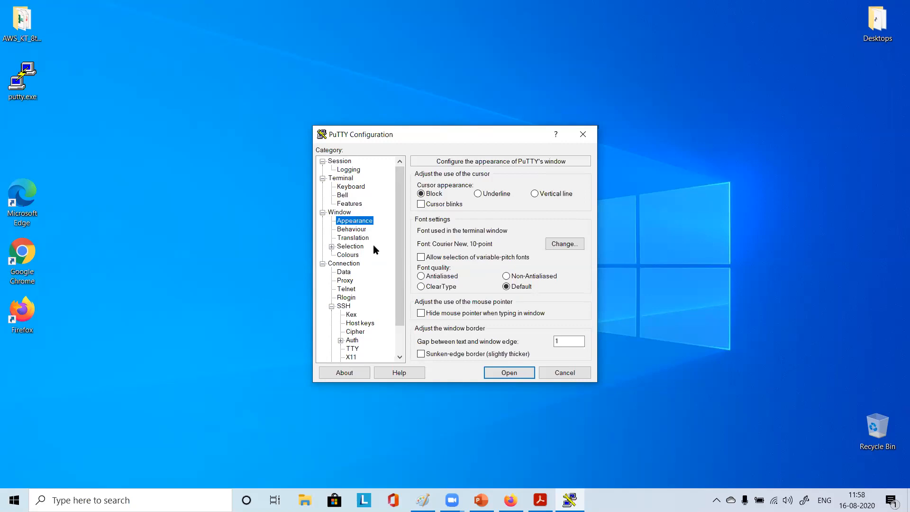
left_click(563, 243)
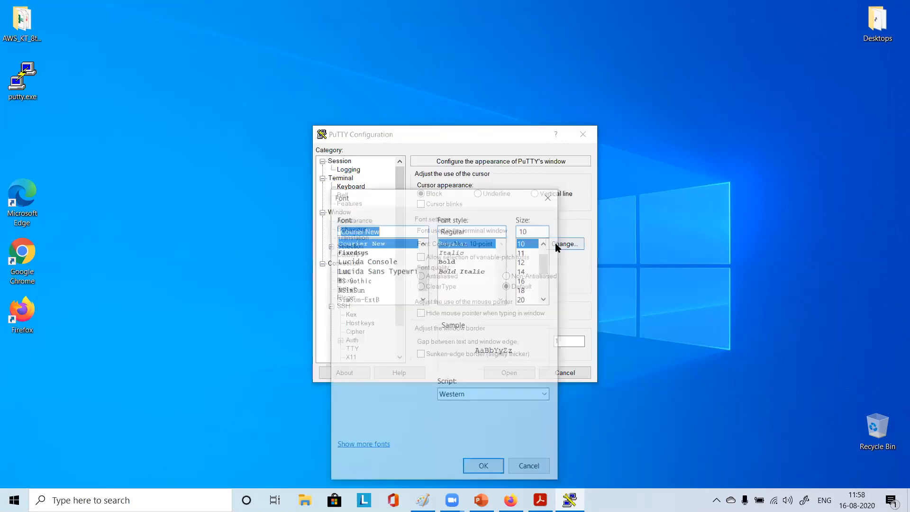
left_click(522, 281)
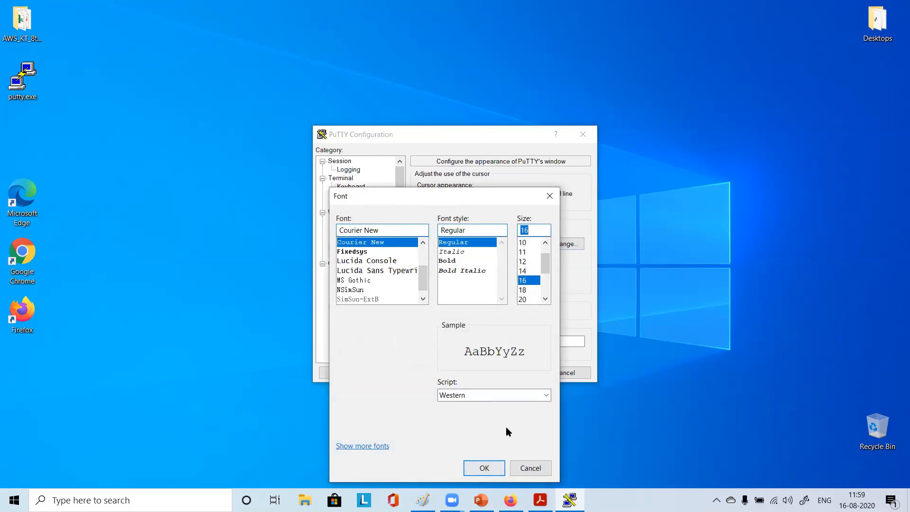
key("Return")
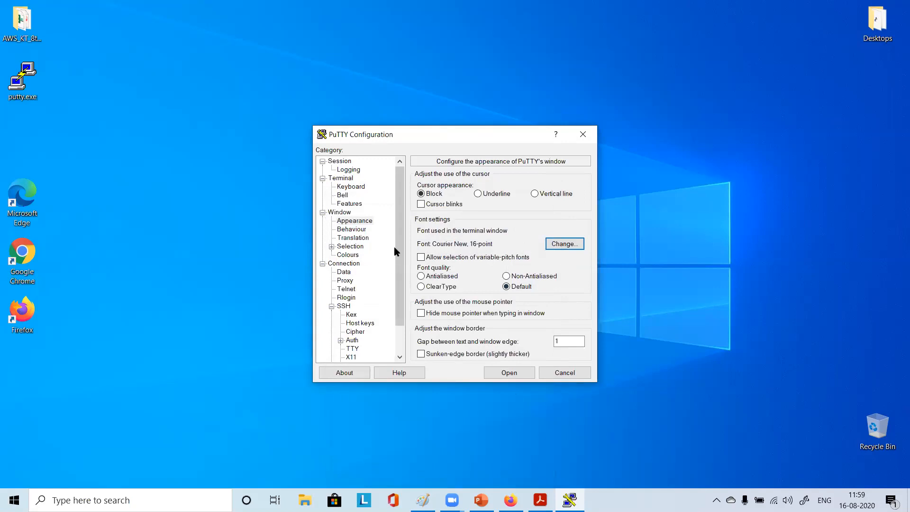
Set the auto-login username in the connection data settings to ec2-user.
left_click(332, 246)
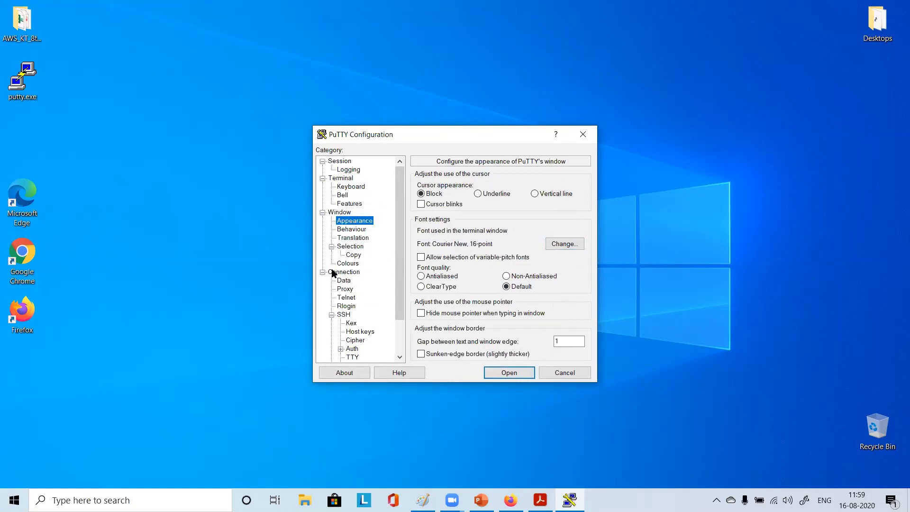
left_click(353, 275)
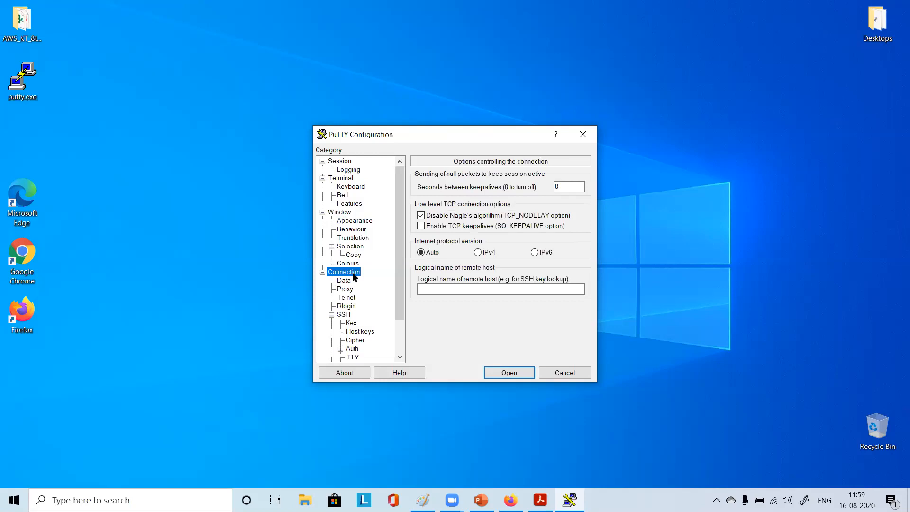
scroll(353, 277, "down", 1)
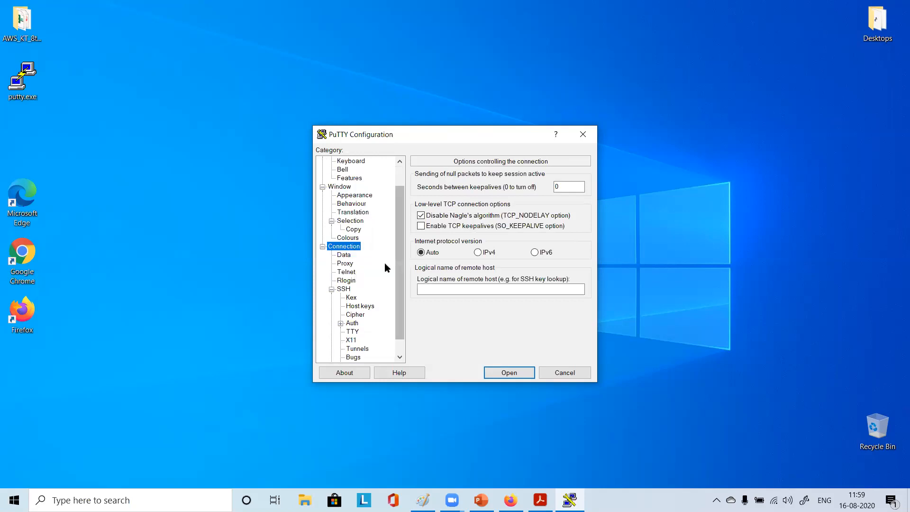
left_click(345, 259)
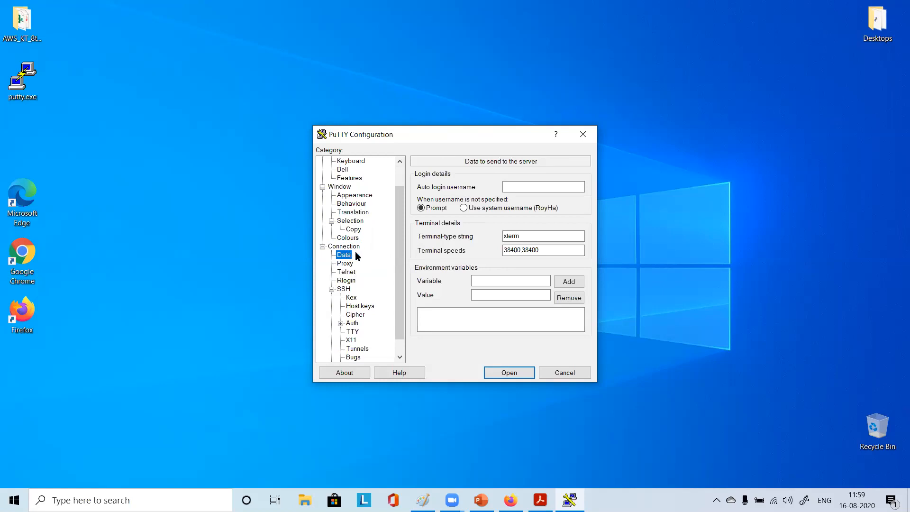
left_click(517, 187)
type("ec2-user")
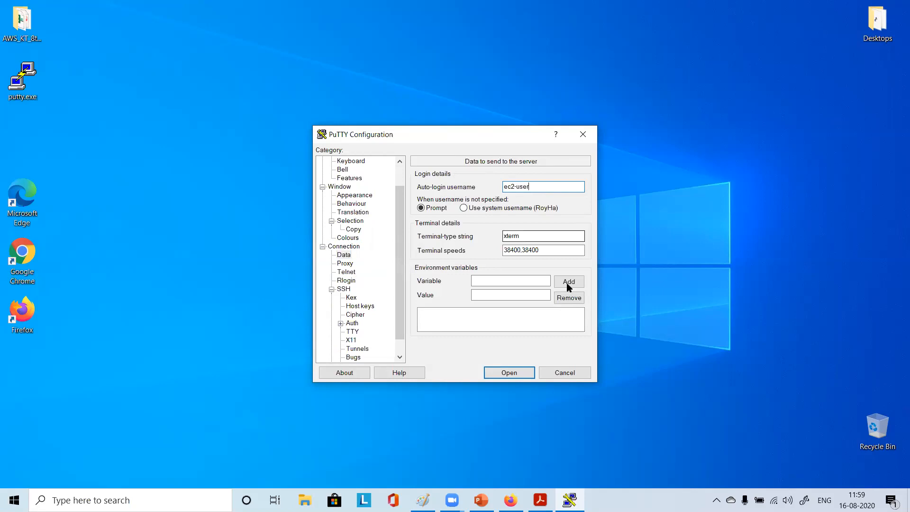
Switch to the AWS console in Firefox and examine the rhel instance's connection instructions for standalone SSH client and EC2 Instance Connect, then close them.
left_click(511, 501)
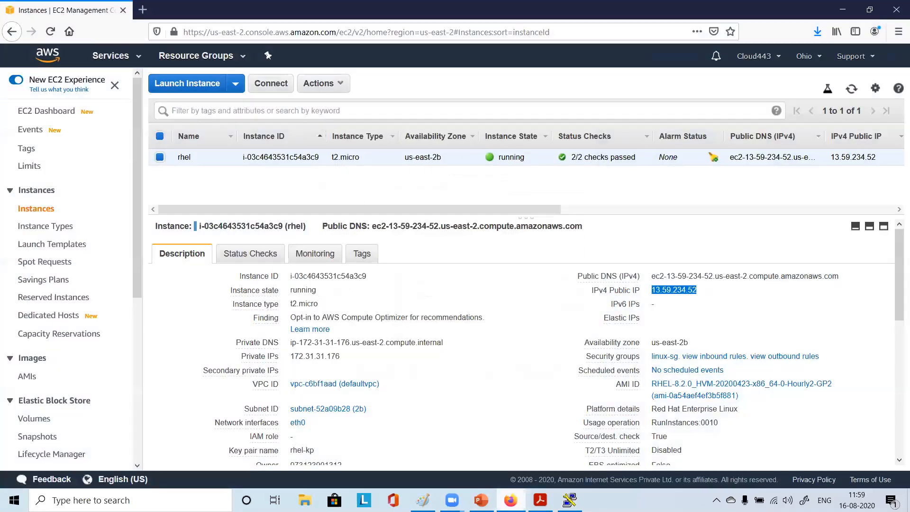
left_click(336, 86)
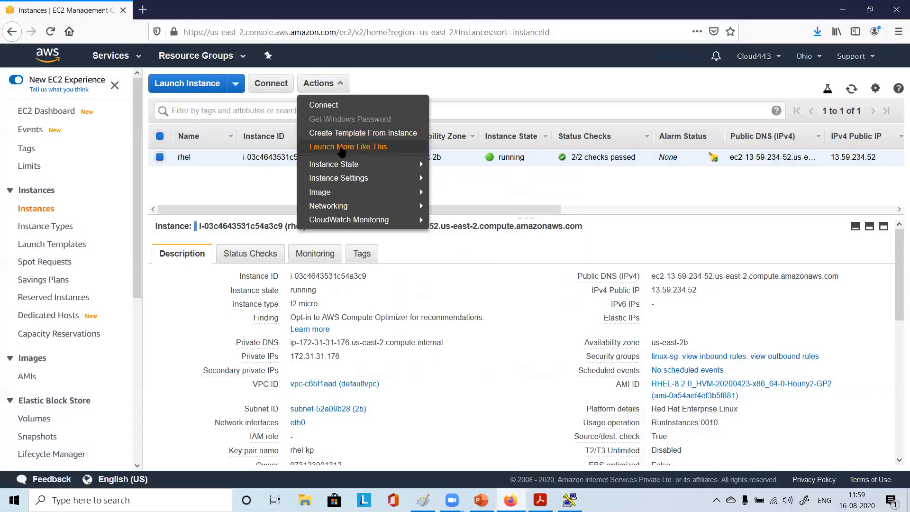
left_click(336, 110)
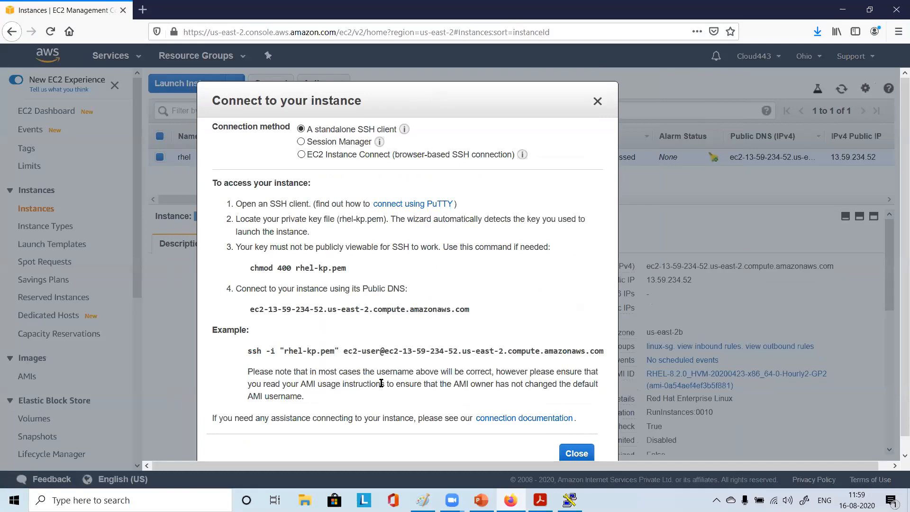
scroll(381, 385, "down", 1)
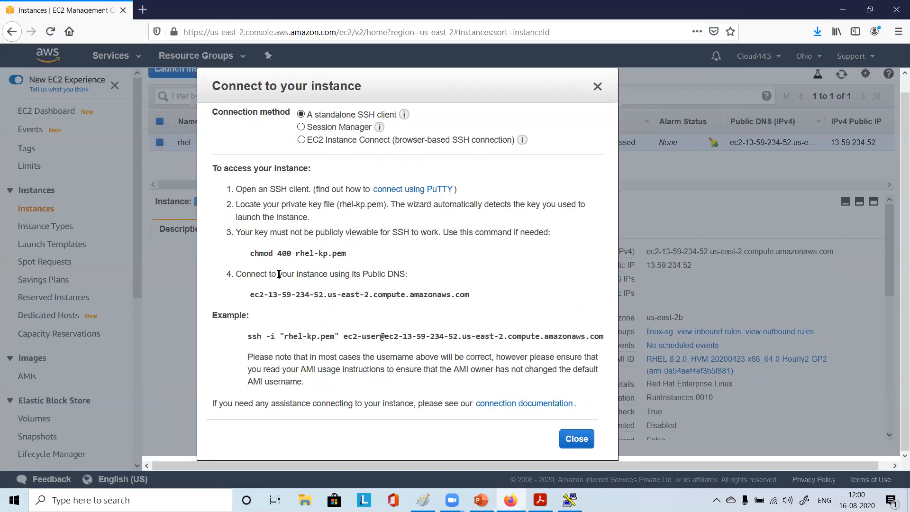
left_click(366, 142)
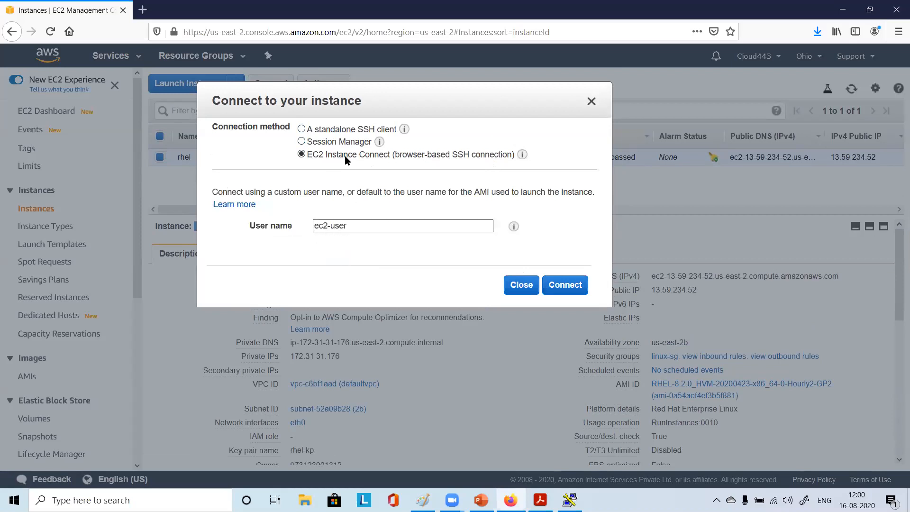
left_click(302, 130)
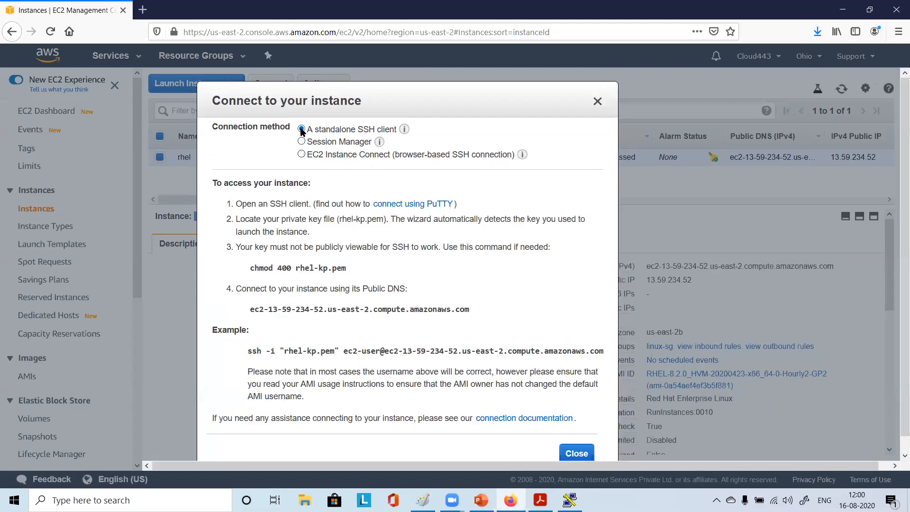
left_click(598, 102)
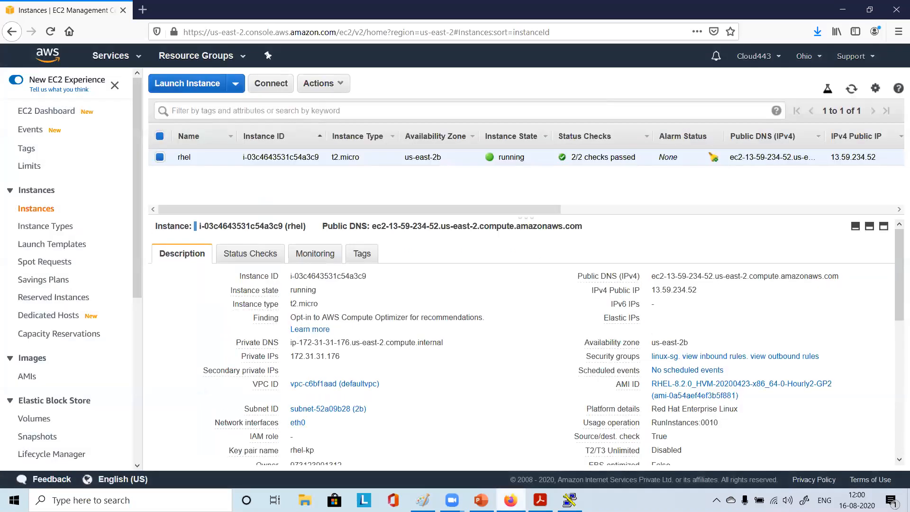
Switch back to PuTTY and review the auto-login username in the connection data settings.
left_click(570, 500)
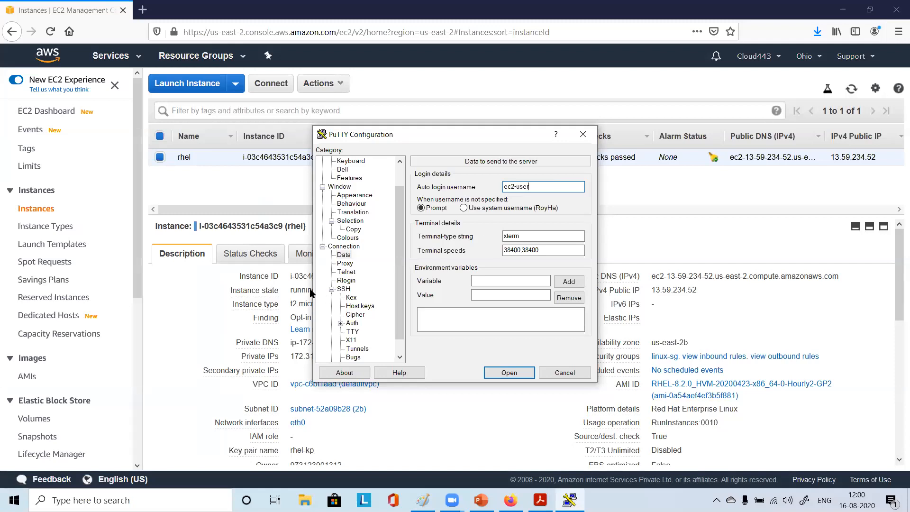
left_click(346, 256)
left_click(382, 373)
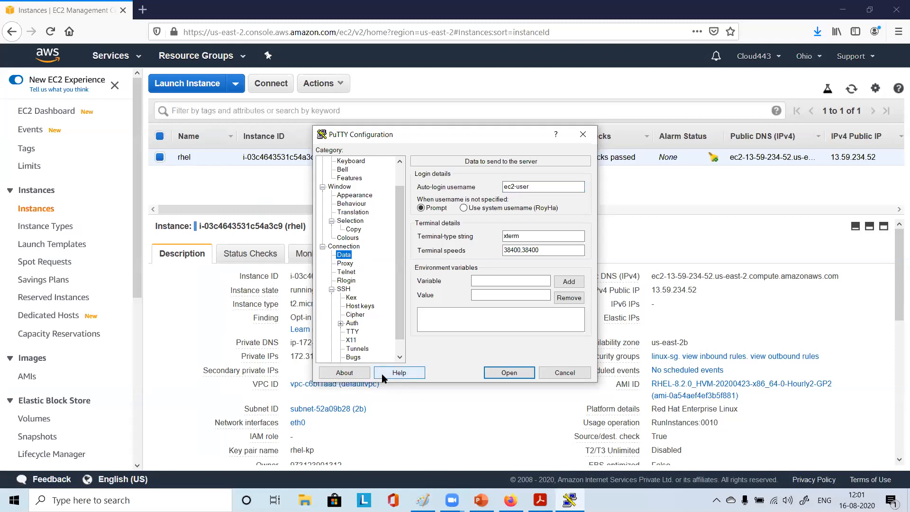
left_click(543, 186)
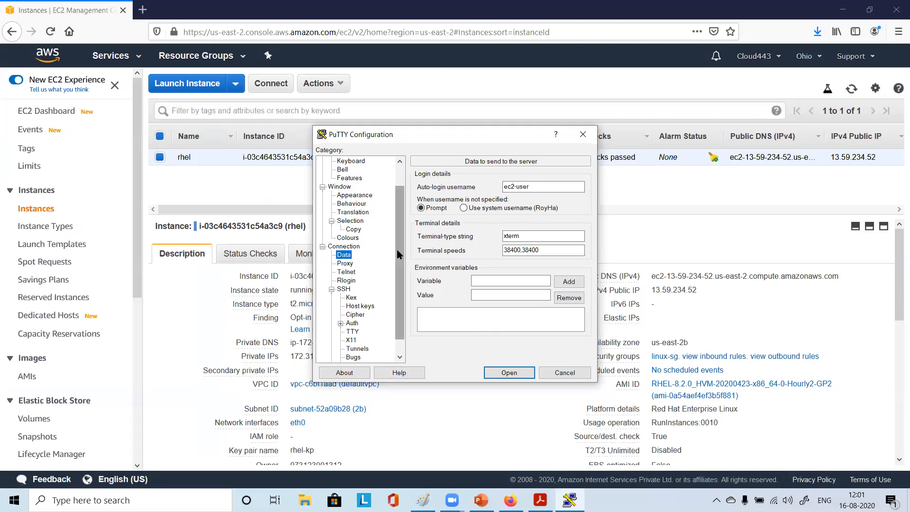
left_click_drag(400, 254, 399, 265)
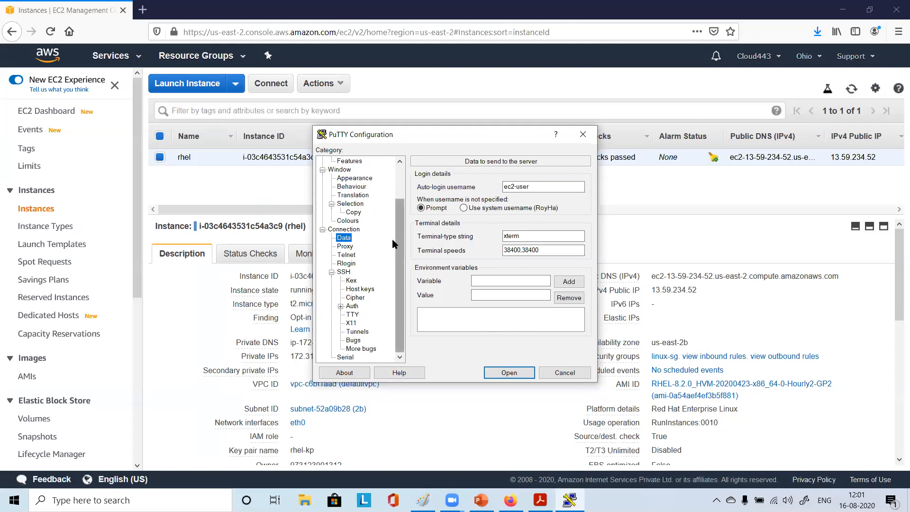
Save the current settings to the stored session rhel and load that session again.
scroll(398, 194, "up", 2)
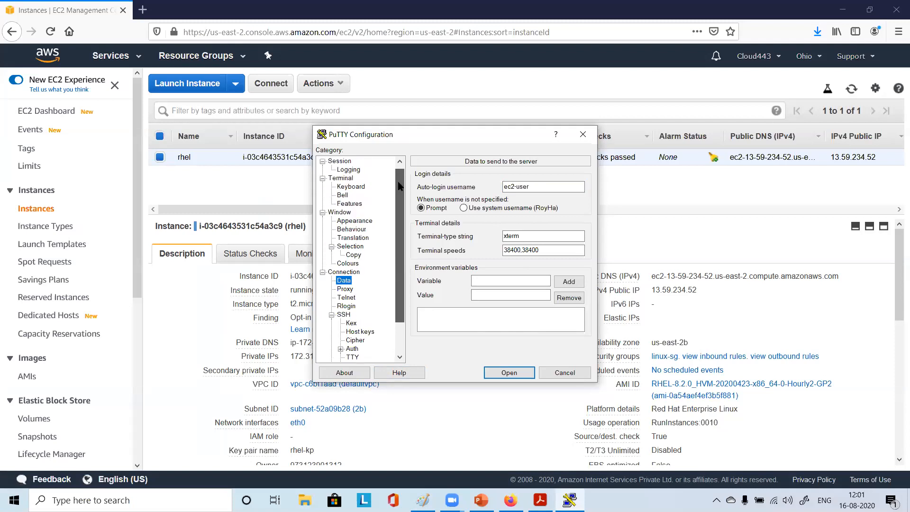
left_click(340, 161)
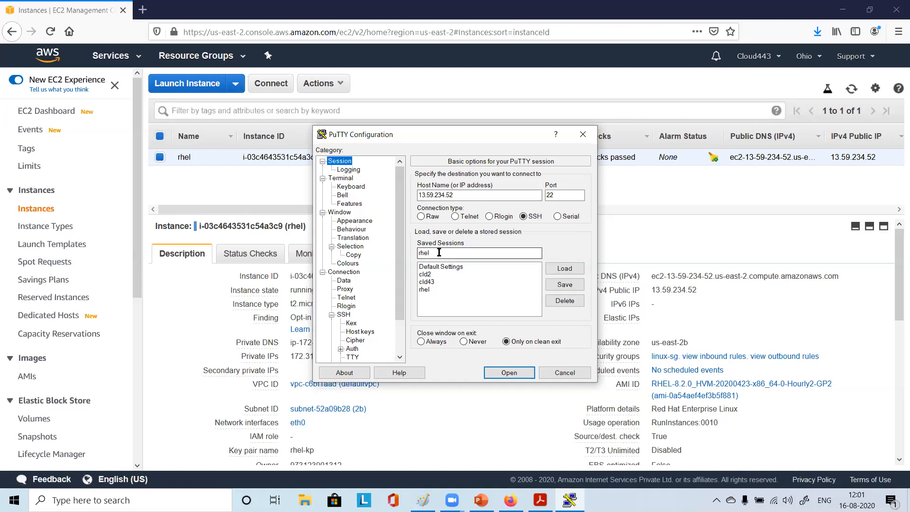
left_click(564, 285)
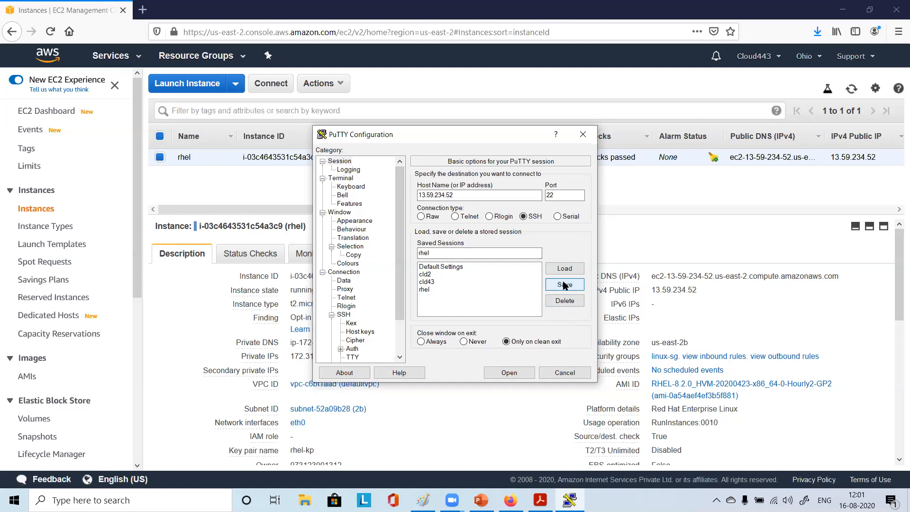
left_click(431, 290)
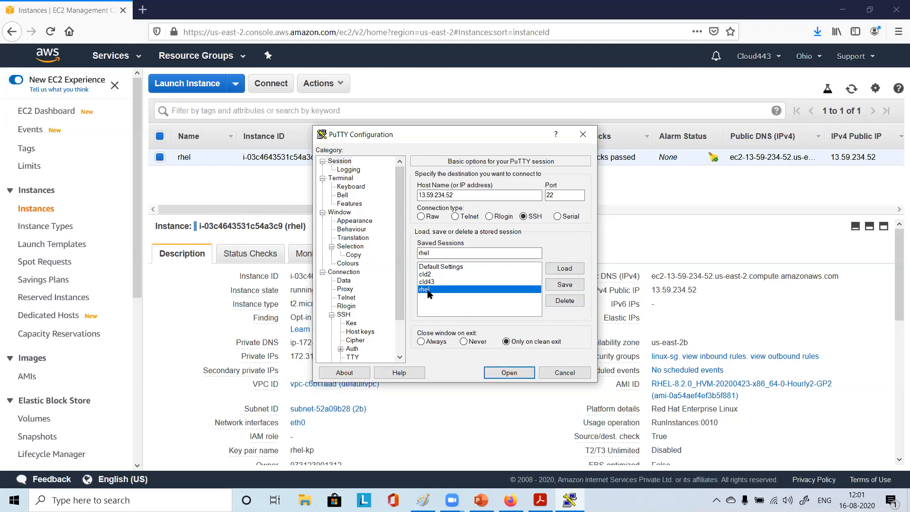
left_click(565, 269)
Set the remote command in the SSH connection settings to "sudo su -".
left_click(348, 316)
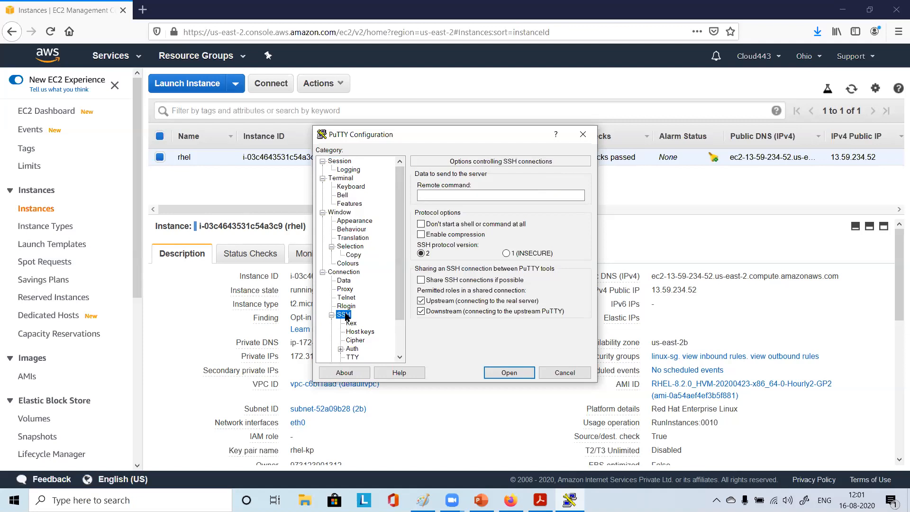
left_click_drag(399, 223, 401, 194)
left_click(462, 197)
type("sudo")
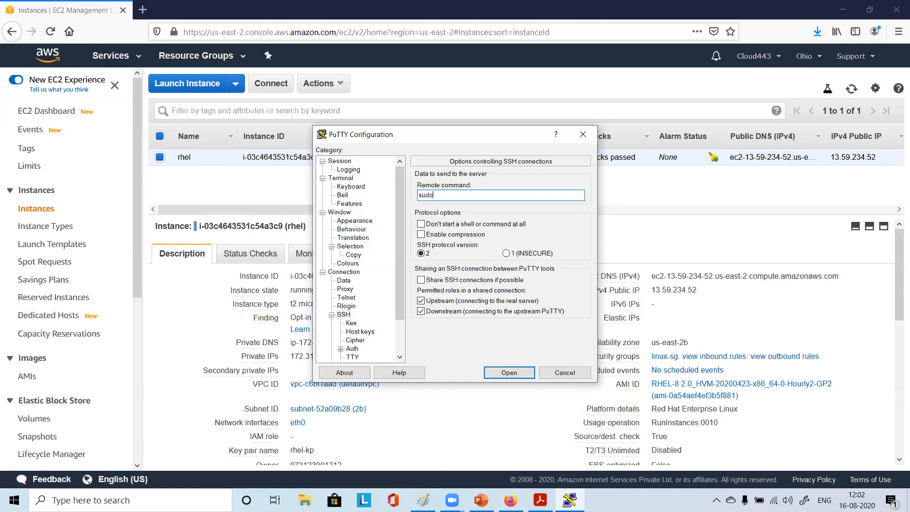
type(" su -")
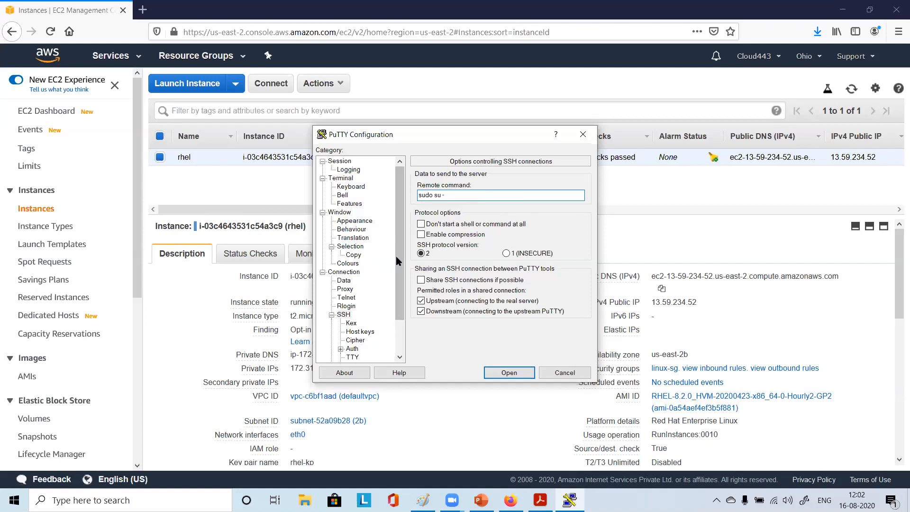
scroll(400, 313, "down", 2)
scroll(399, 313, "up", 2)
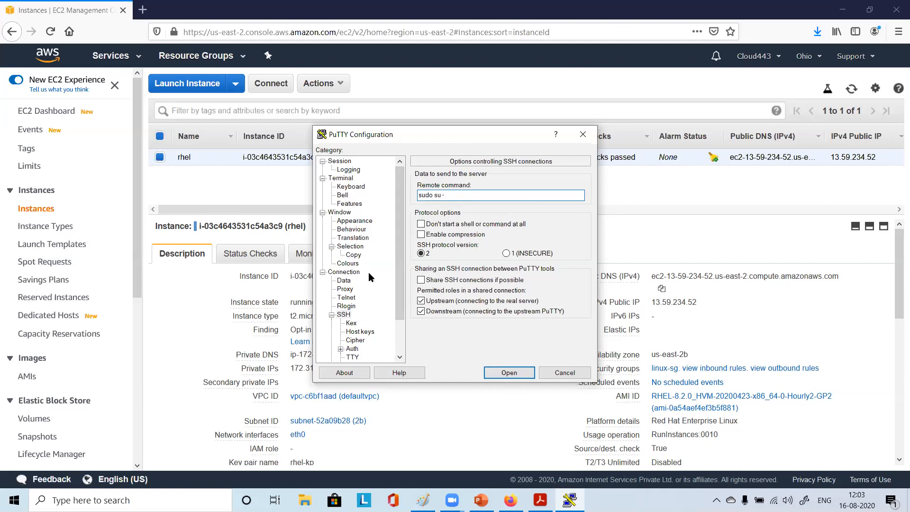
Save the rhel session and open its connection, accepting the server's host key into the cache.
left_click(345, 163)
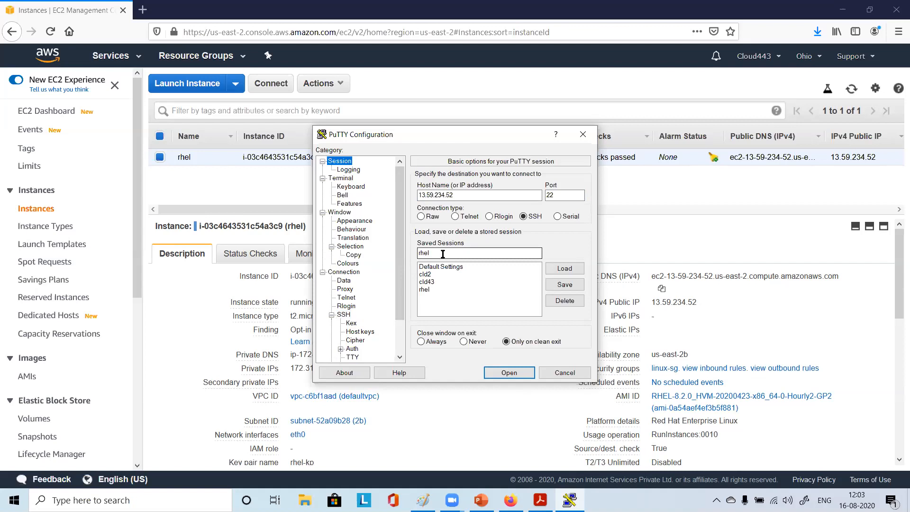
left_click(565, 285)
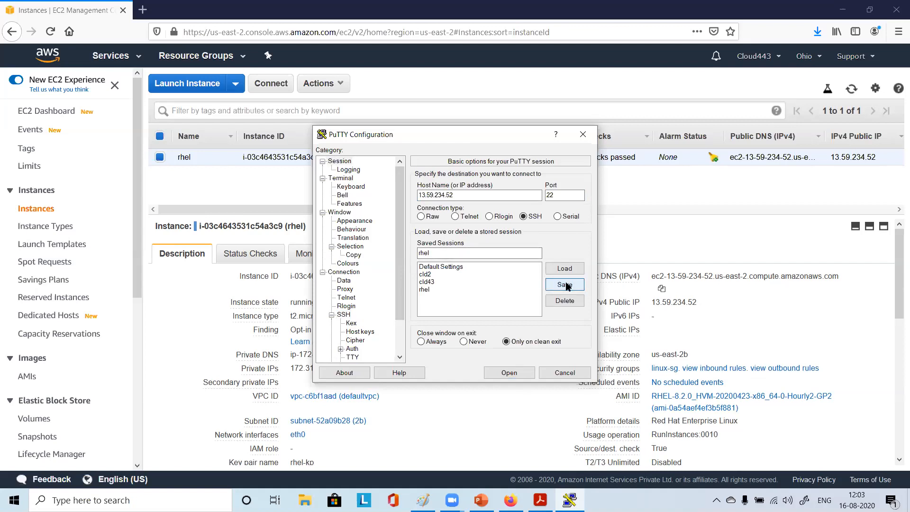
left_click(511, 374)
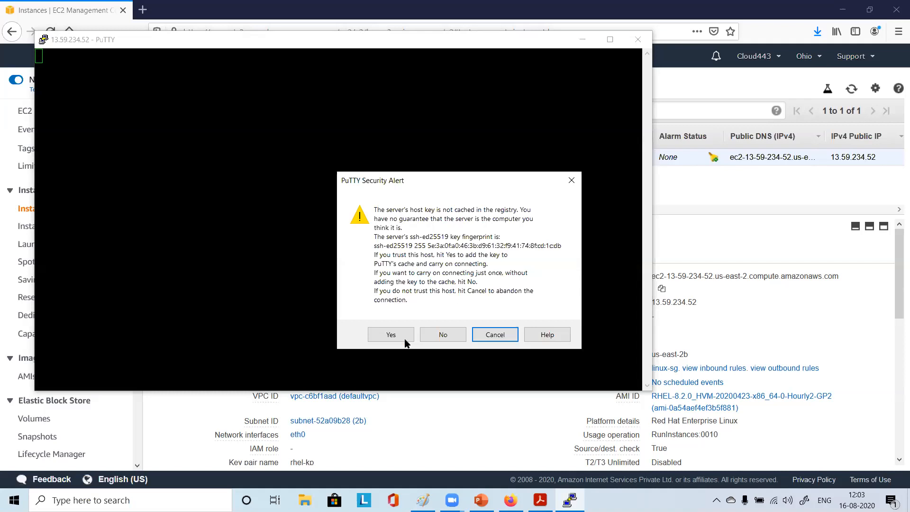
left_click(390, 335)
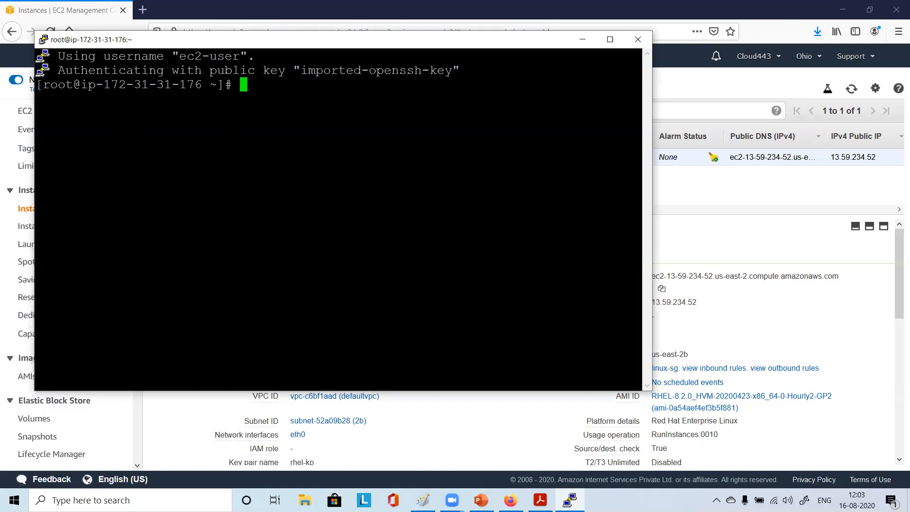
Move the terminal window aside and examine the login username and the user shown in the shell prompt.
left_click_drag(318, 37, 416, 34)
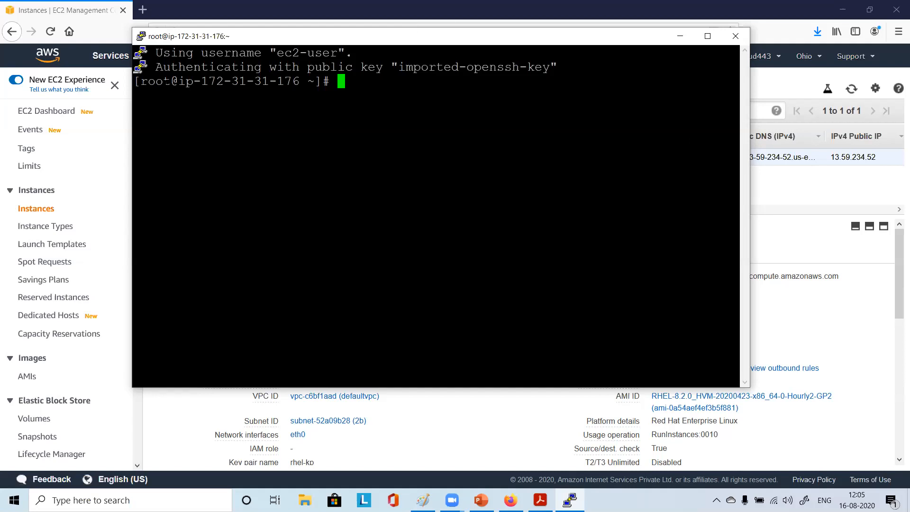
left_click_drag(213, 82, 150, 83)
left_click_drag(278, 54, 341, 55)
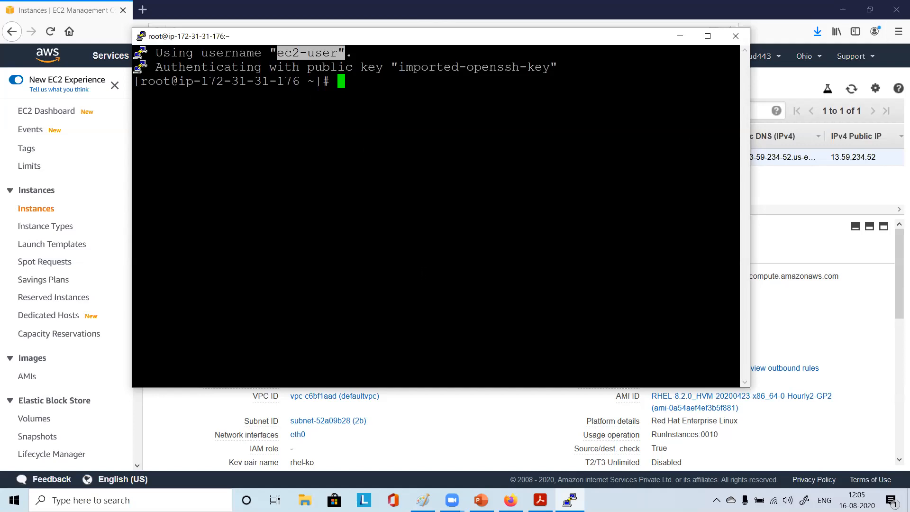
left_click(342, 56)
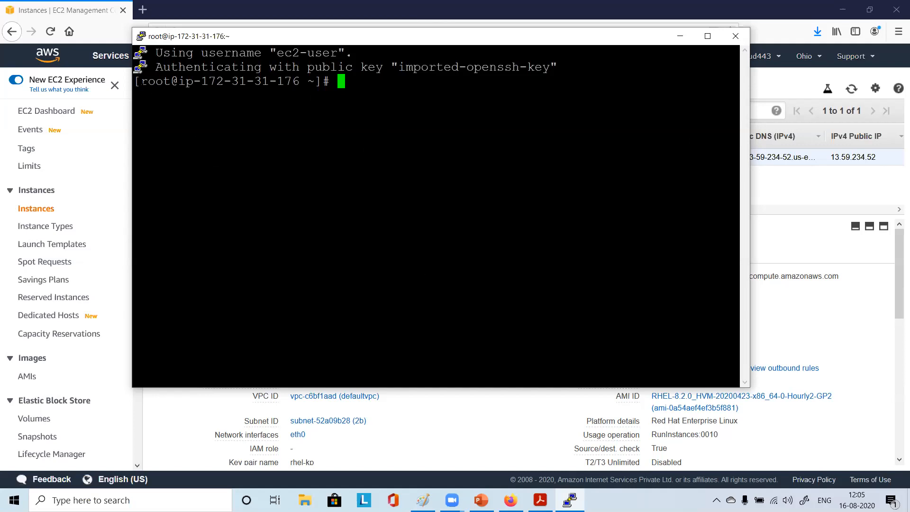
double_click(168, 81)
left_click(185, 95)
double_click(159, 81)
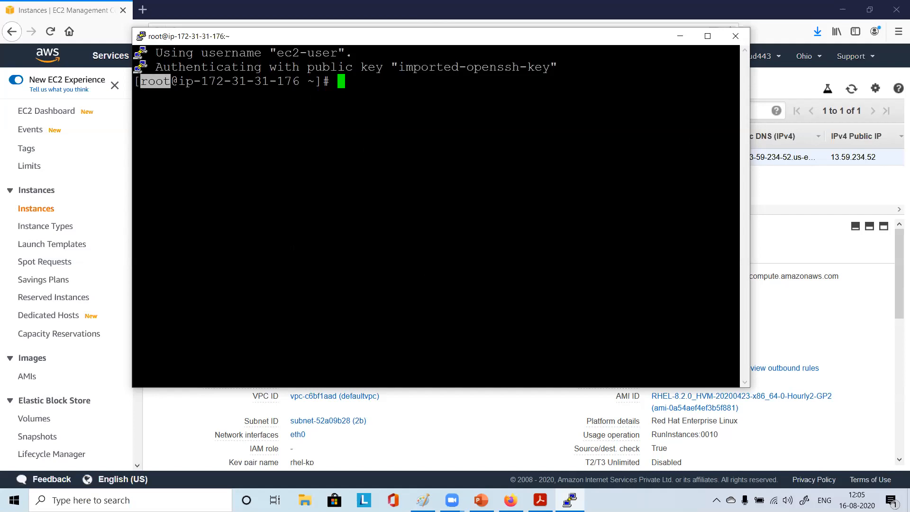
Close the remote terminal session and start PuTTY again from the desktop.
left_click(735, 38)
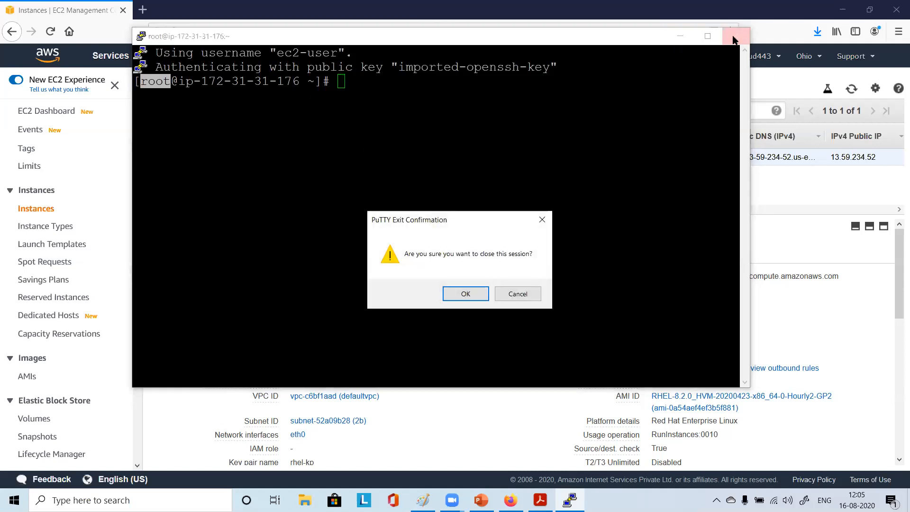
left_click(466, 294)
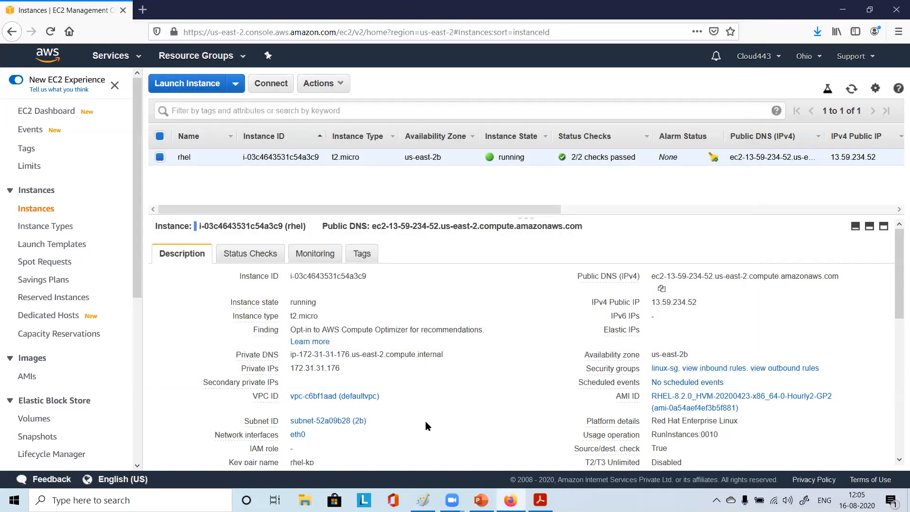
left_click(842, 9)
double_click(30, 78)
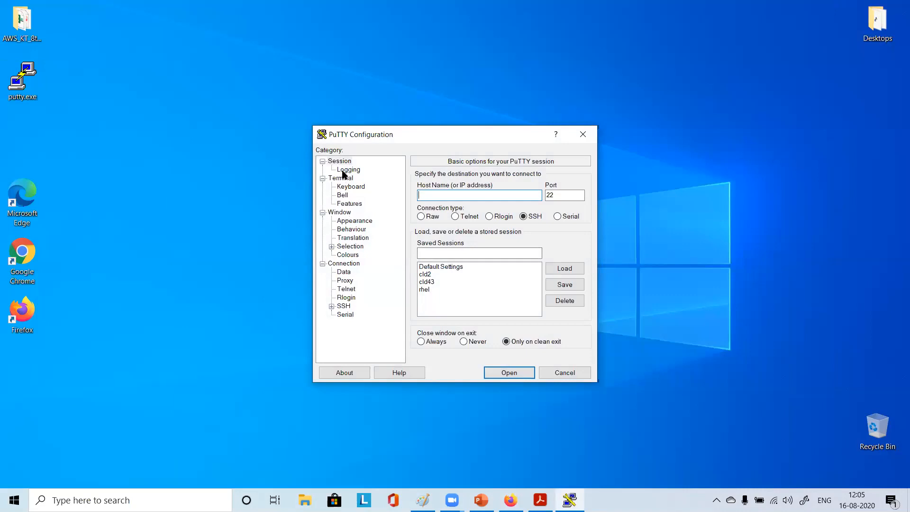
Expand the SSH settings category and load the saved session rhel.
left_click(332, 306)
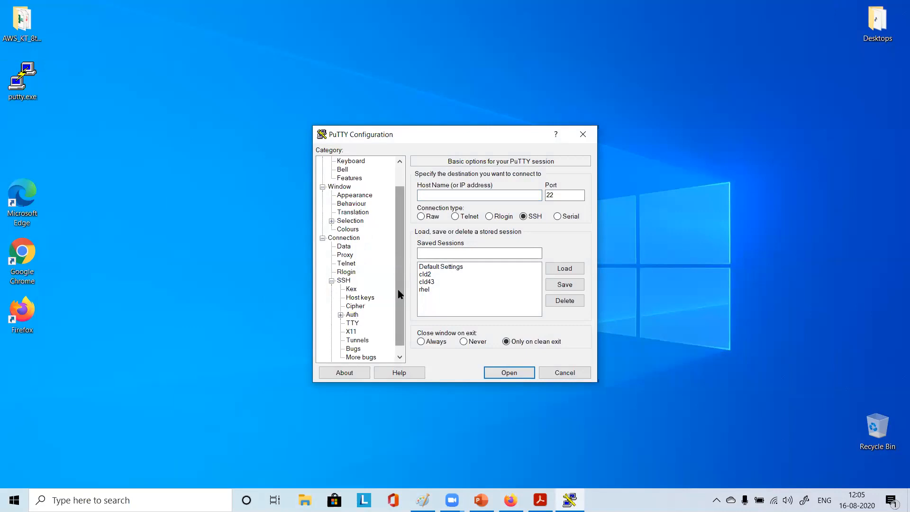
scroll(399, 294, "down", 1)
scroll(396, 239, "up", 2)
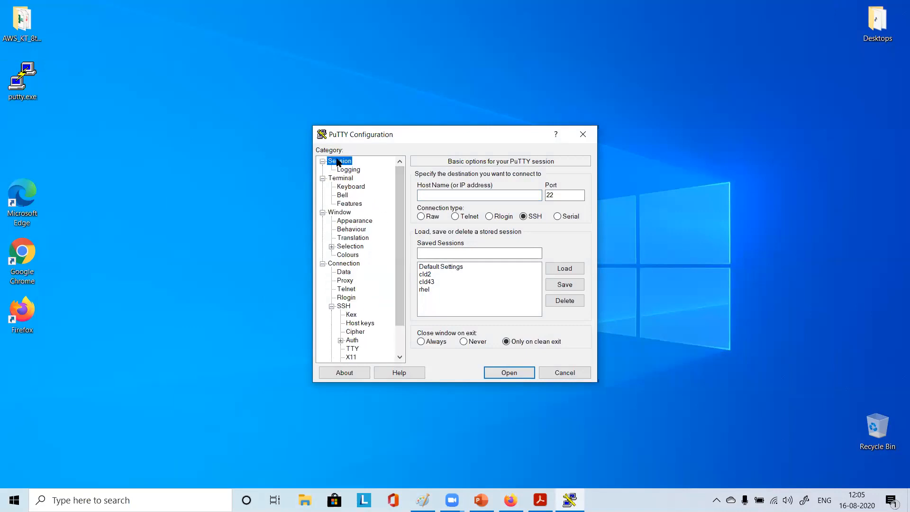
left_click(429, 290)
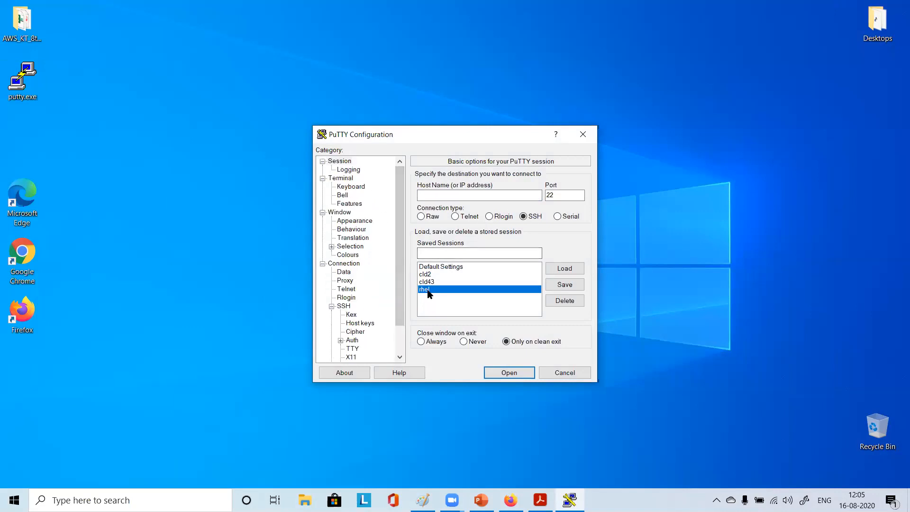
left_click(562, 269)
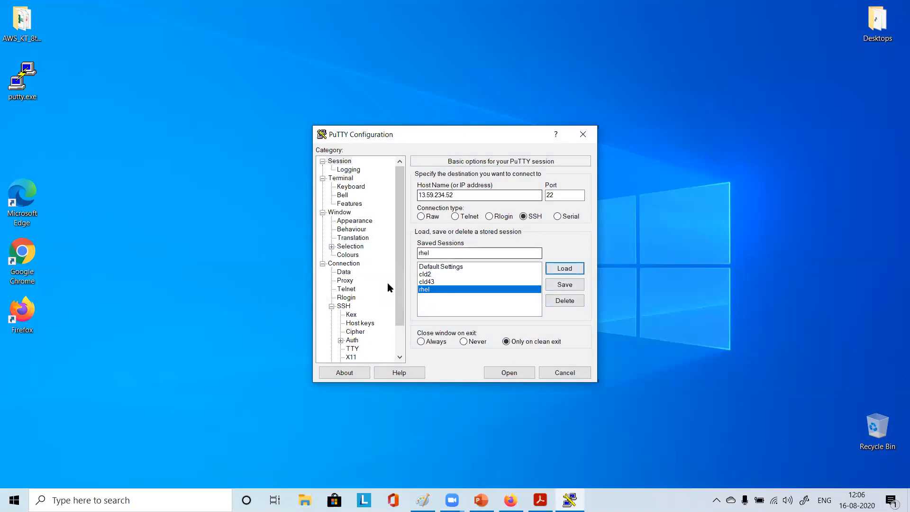
Review the loaded session's private key file, SSH remote command, auto-login username and terminal font settings.
scroll(357, 306, "down", 2)
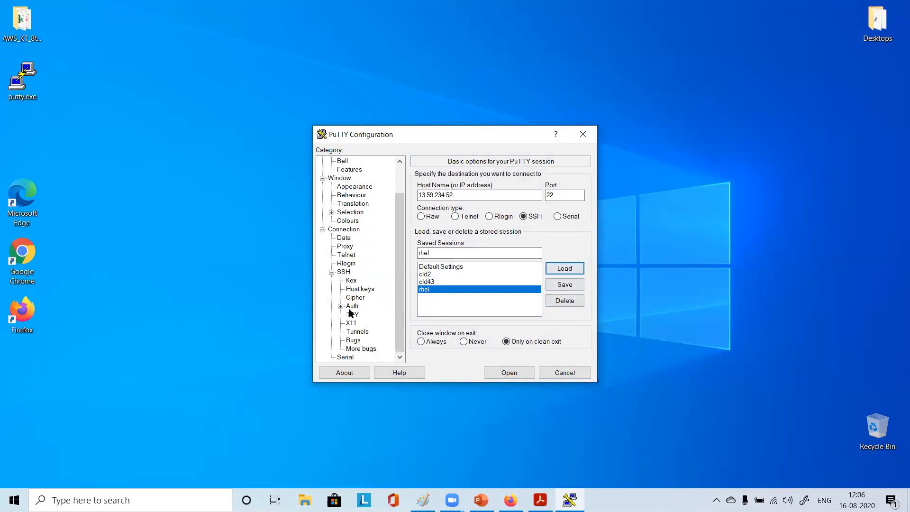
left_click(353, 307)
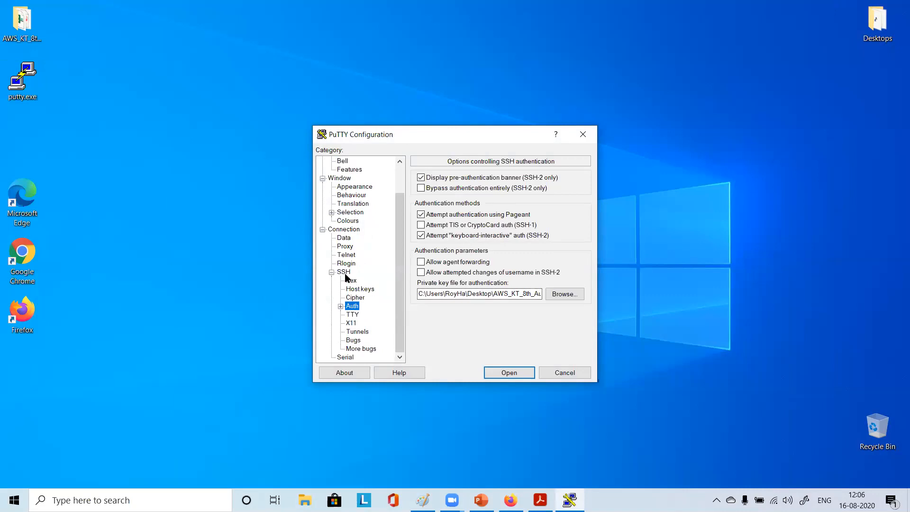
left_click(344, 273)
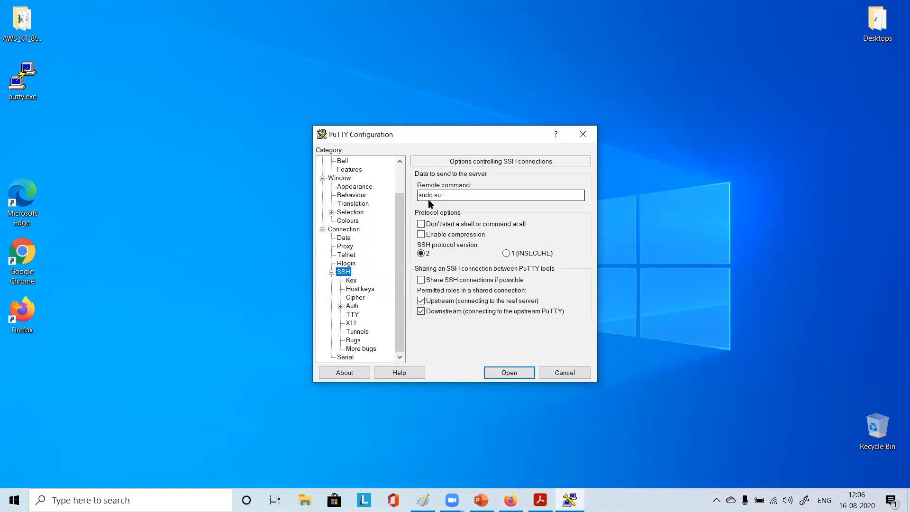
left_click(455, 195)
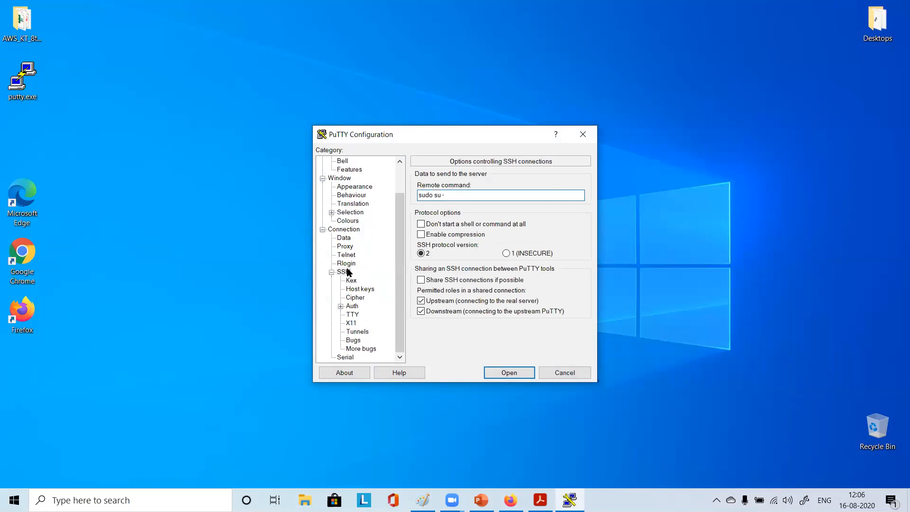
left_click(352, 238)
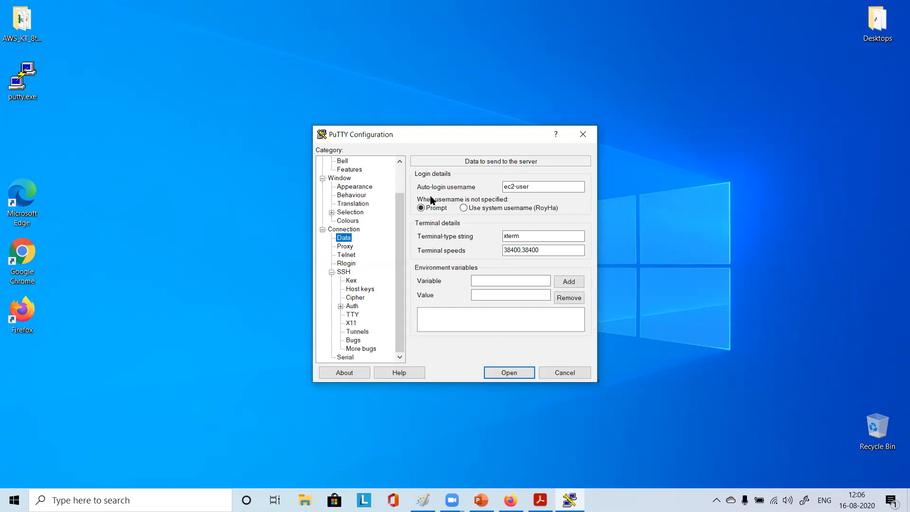
left_click(514, 188)
left_click(534, 186)
scroll(358, 243, "up", 1)
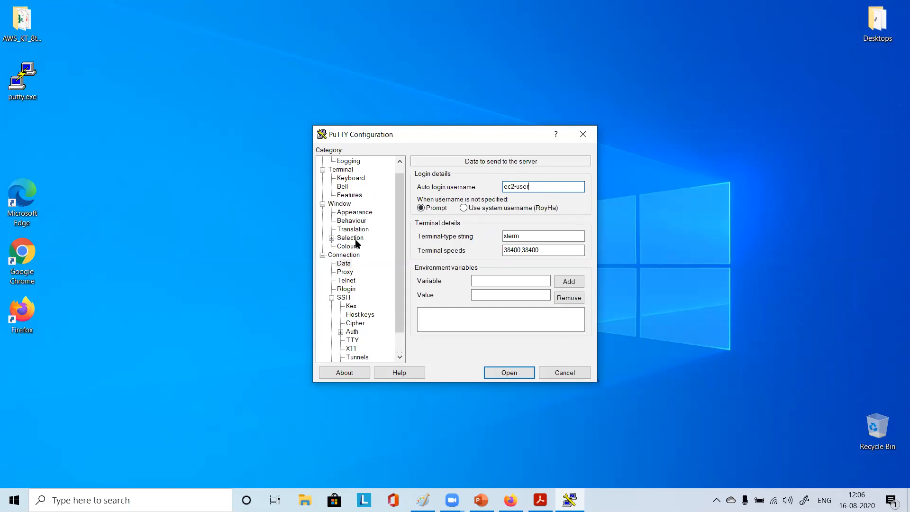
left_click(361, 213)
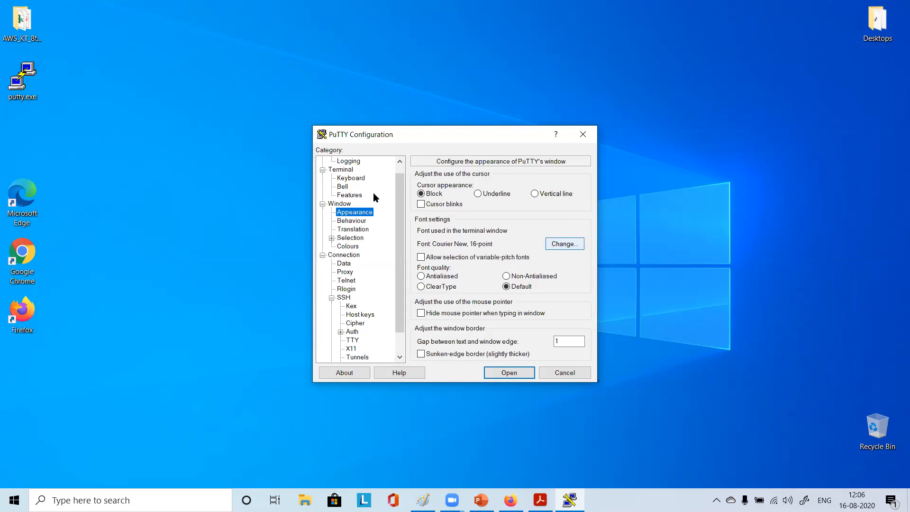
Save the rhel session again and close the PuTTY configuration window.
scroll(351, 183, "up", 1)
left_click(340, 162)
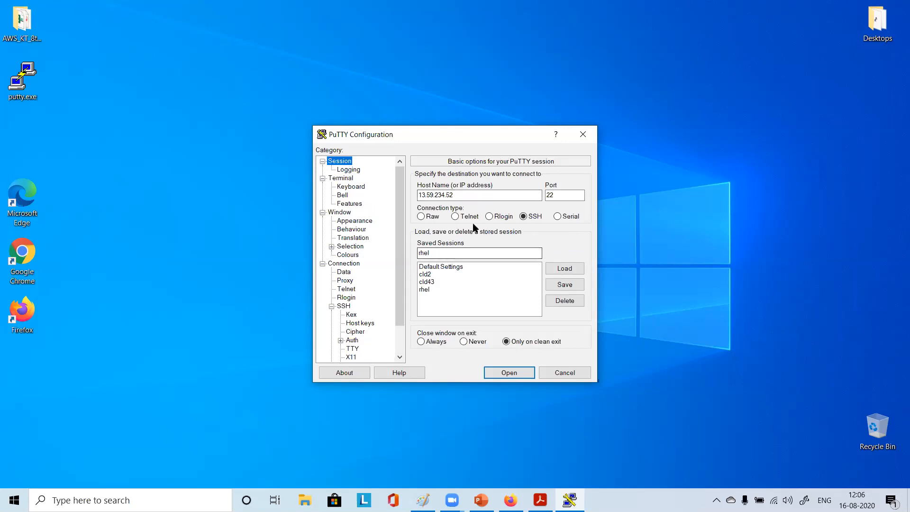
left_click(566, 286)
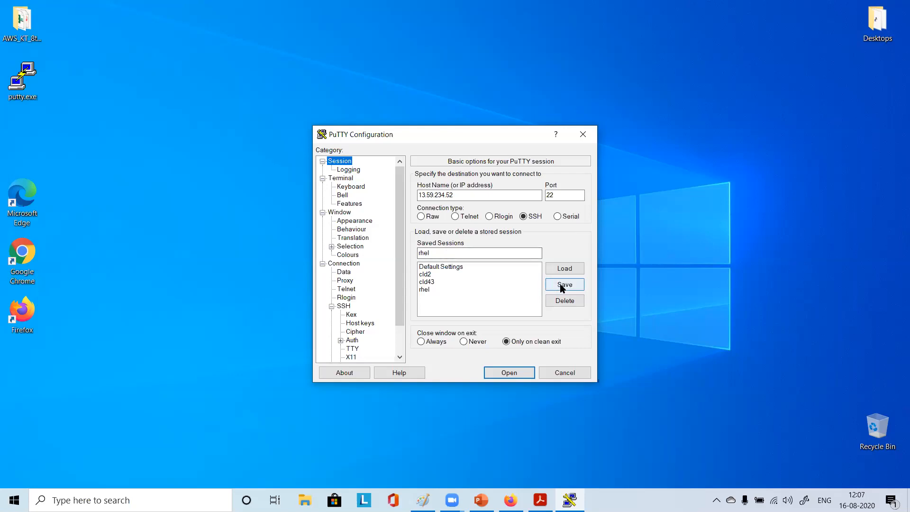
left_click(584, 135)
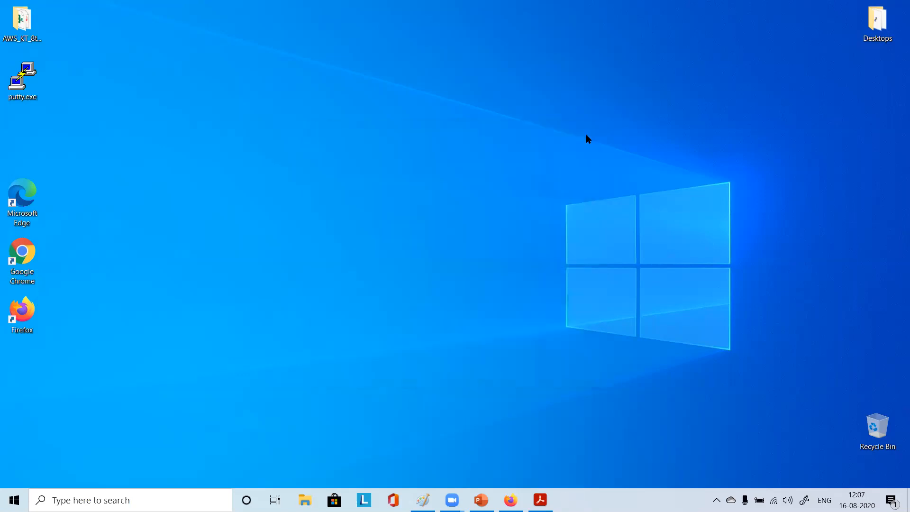
Start PuTTY from the desktop and load the saved session rhel.
double_click(31, 82)
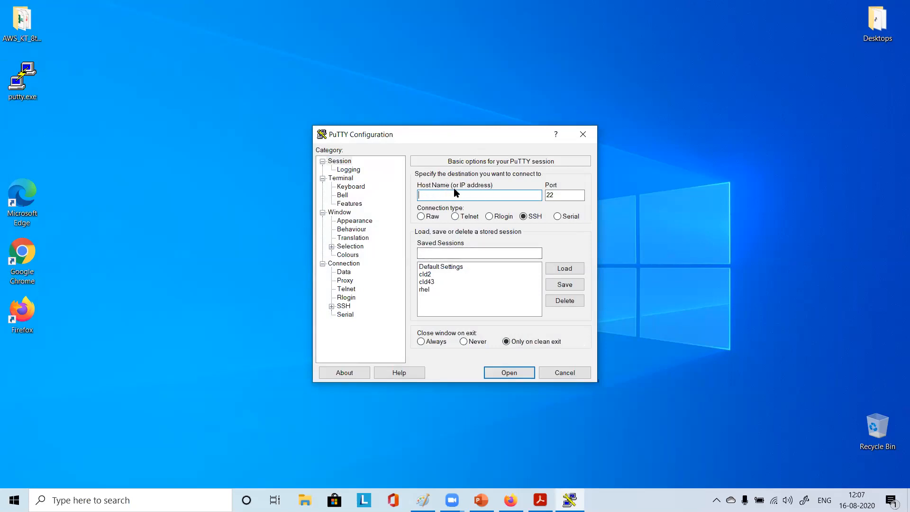
left_click(426, 290)
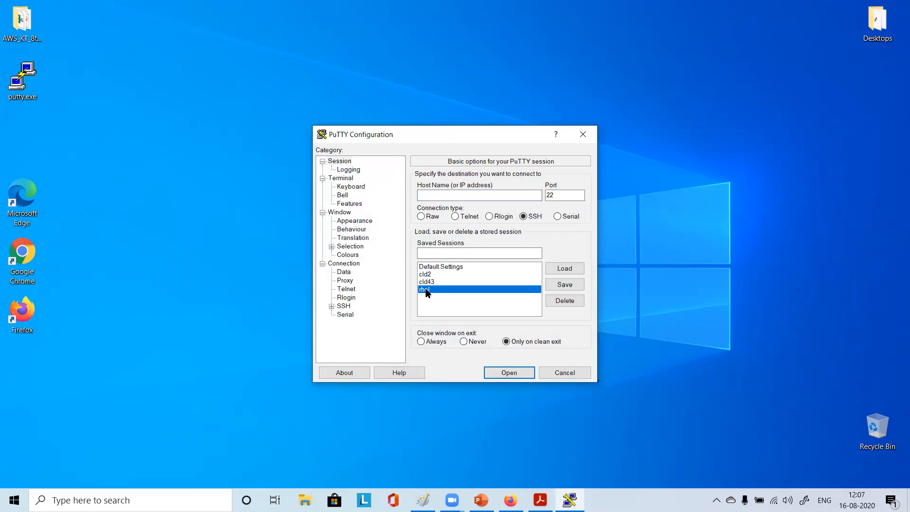
left_click(563, 268)
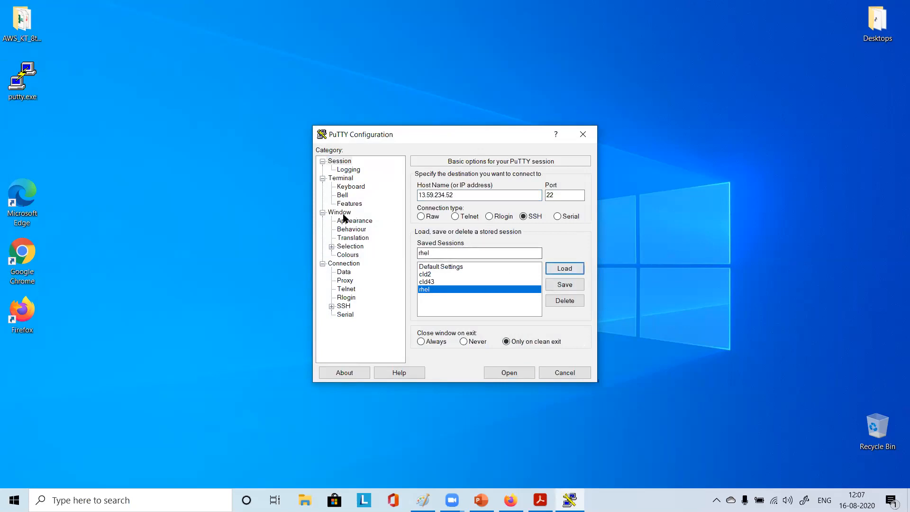
Check the private key file in the SSH authentication settings, return to the session settings and reload rhel.
left_click(332, 306)
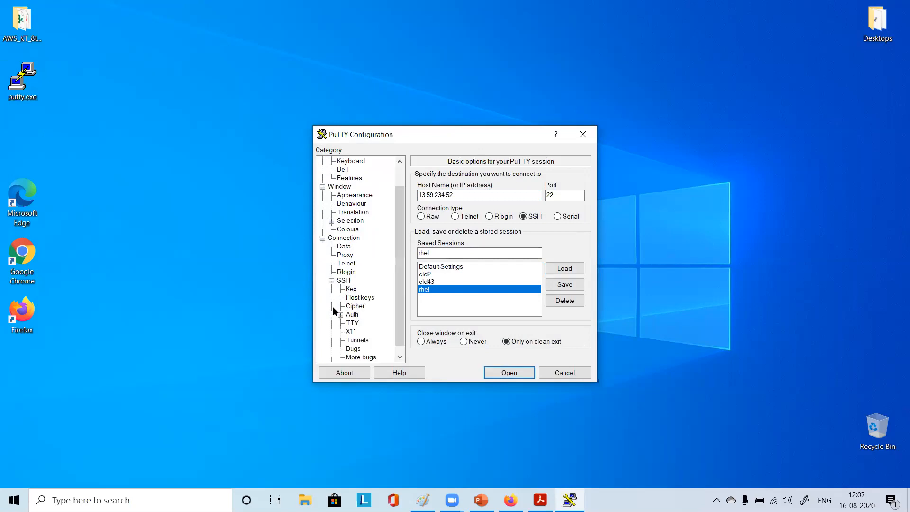
left_click(357, 315)
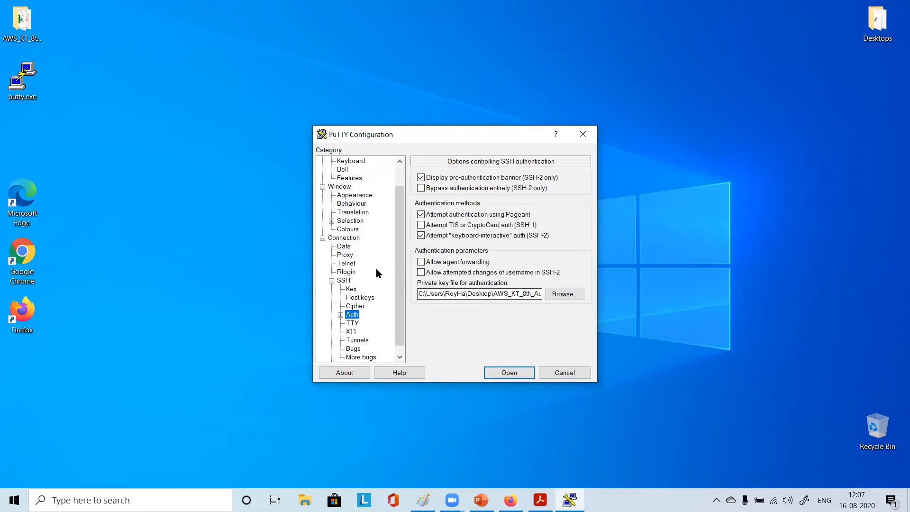
scroll(376, 268, "up", 1)
left_click(347, 163)
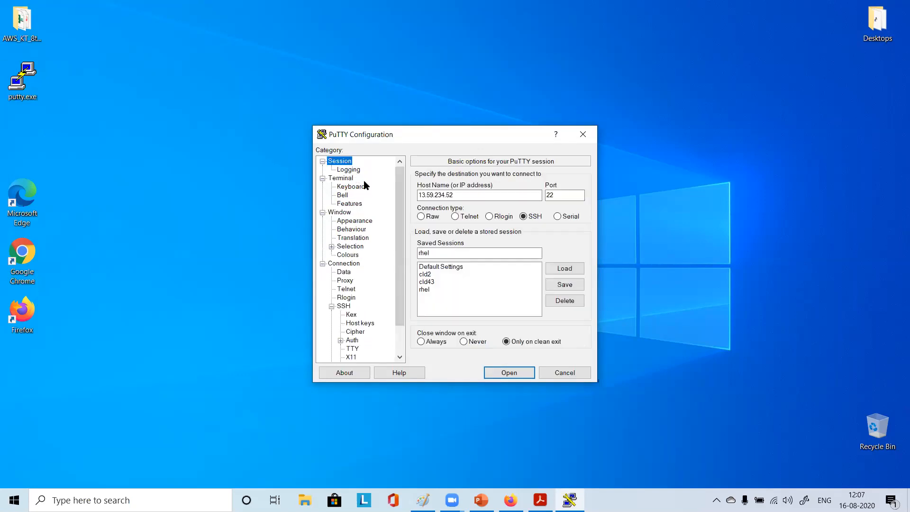
left_click(442, 289)
left_click(568, 269)
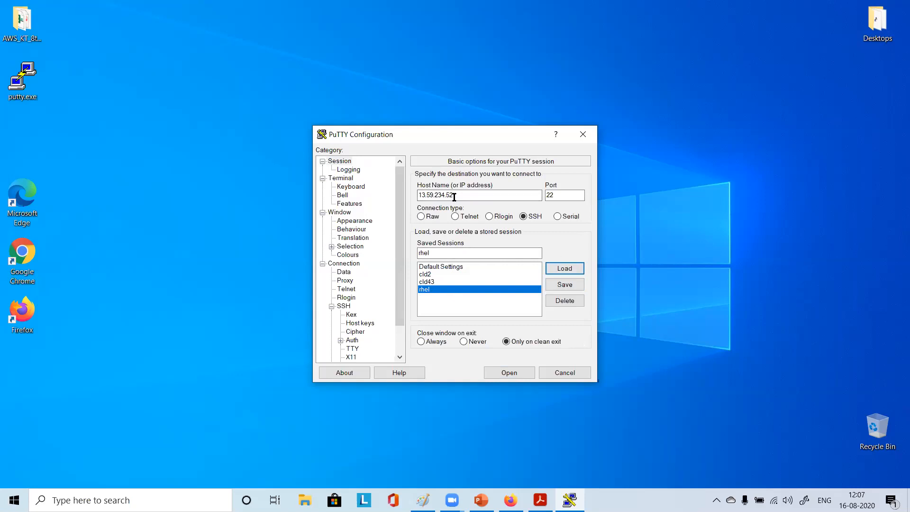
Review the reloaded session's private key file, SSH remote command and auto-login username, and return to the session settings.
scroll(358, 234, "down", 2)
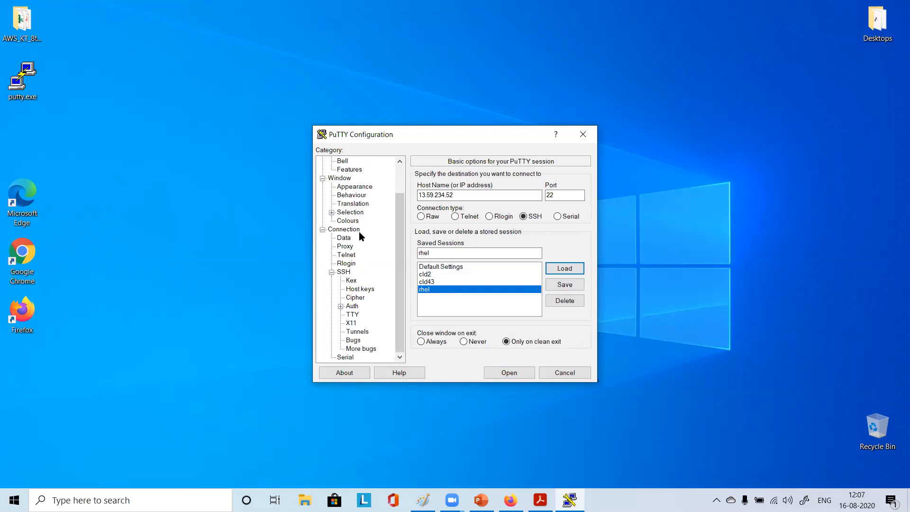
left_click(352, 307)
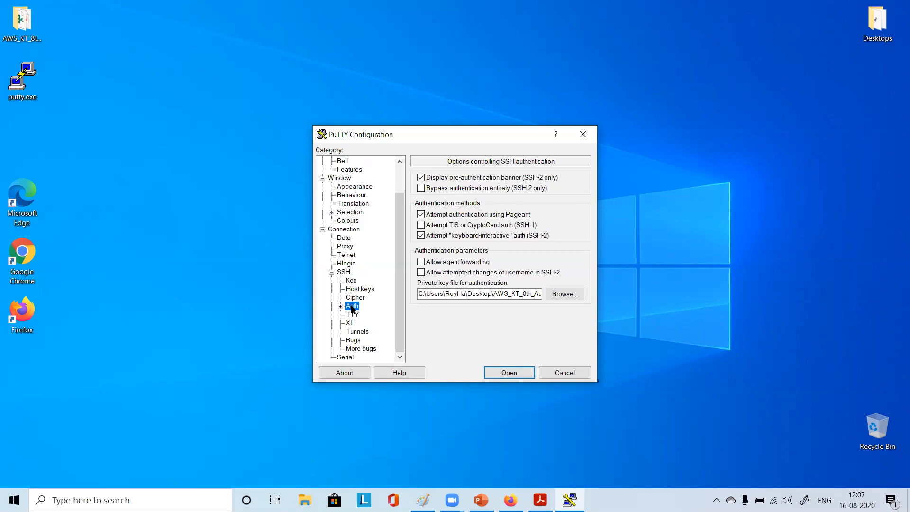
left_click(349, 274)
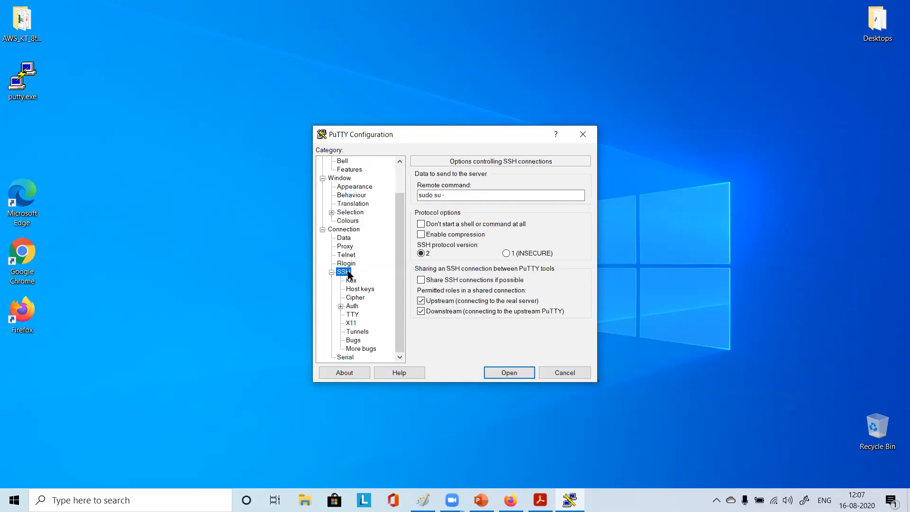
left_click(441, 196)
left_click(347, 239)
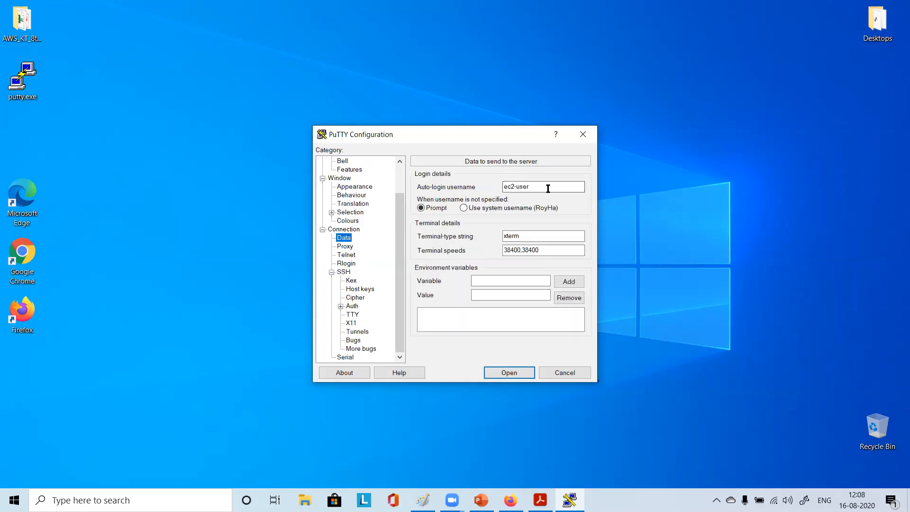
scroll(371, 221, "up", 2)
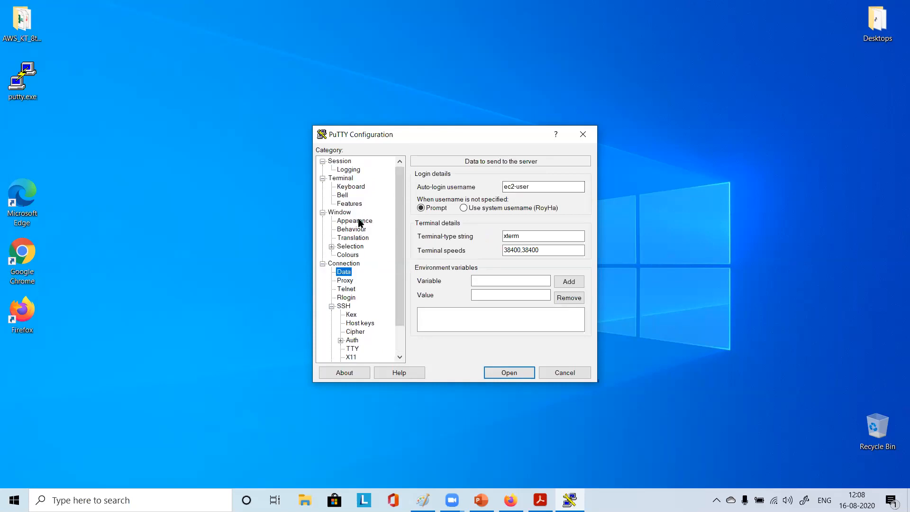
left_click(343, 162)
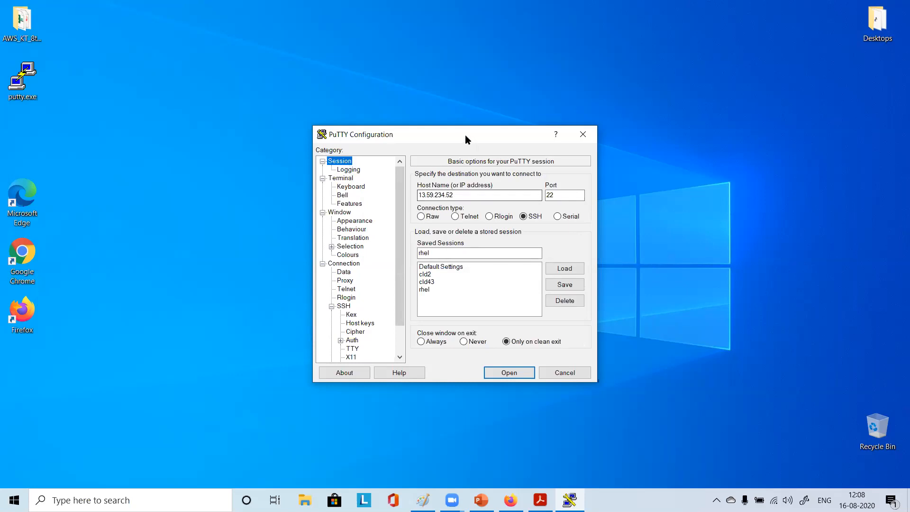
Open the connection for the loaded rhel session and reposition the terminal window on the desktop.
left_click_drag(465, 134, 424, 83)
left_click(470, 321)
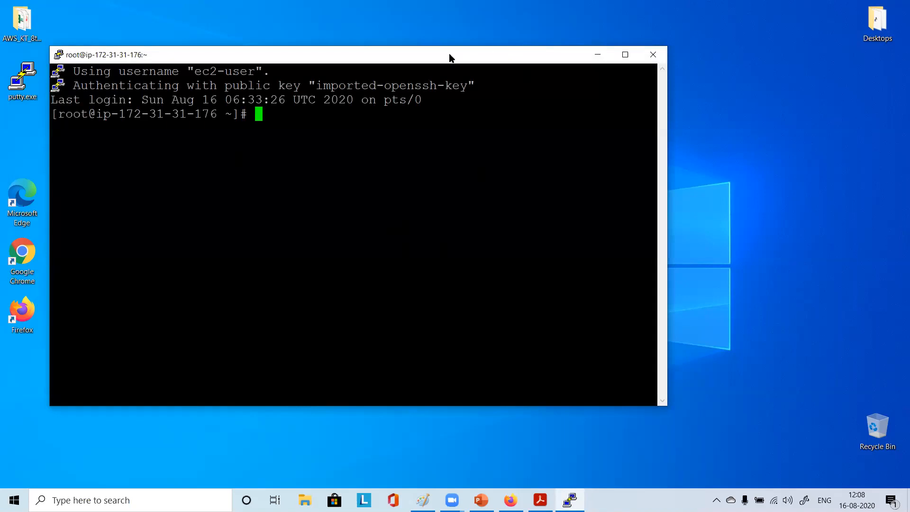
left_click_drag(456, 57, 499, 29)
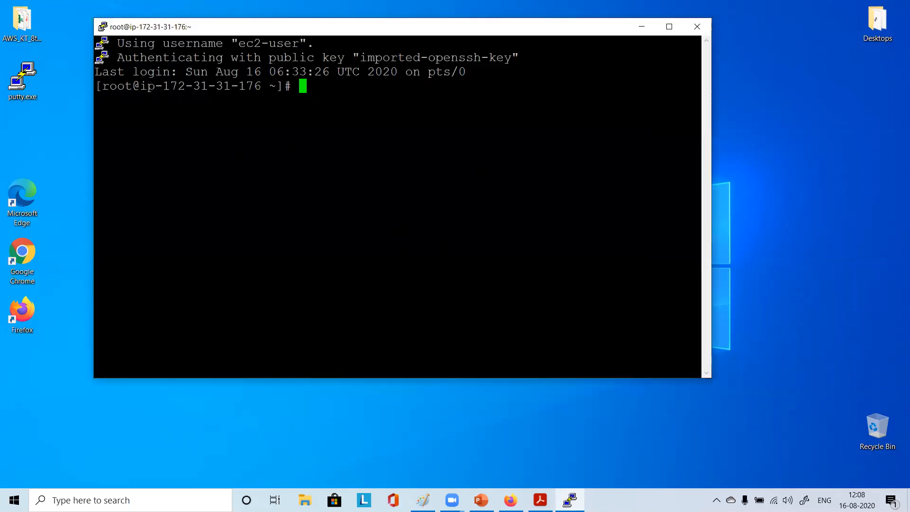
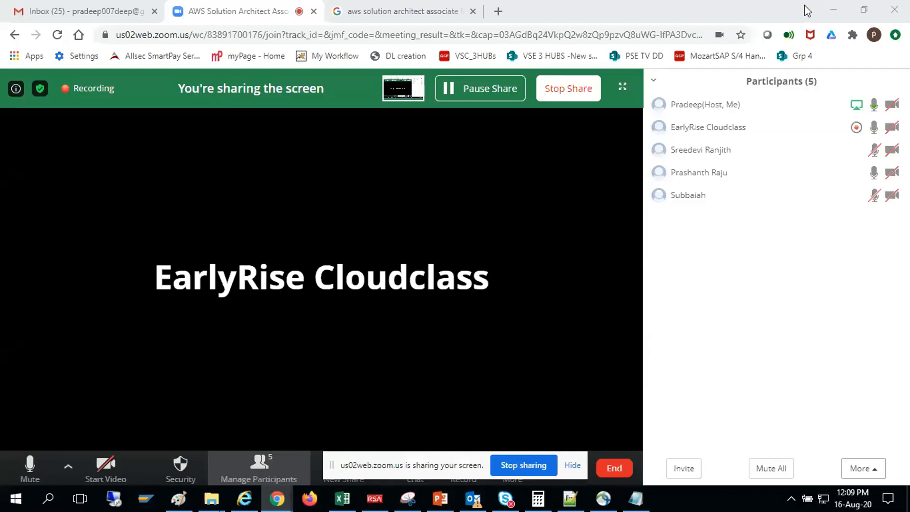
Minimize the browser window, start PuTTY and try to connect with the saved session RHEL.
left_click(833, 10)
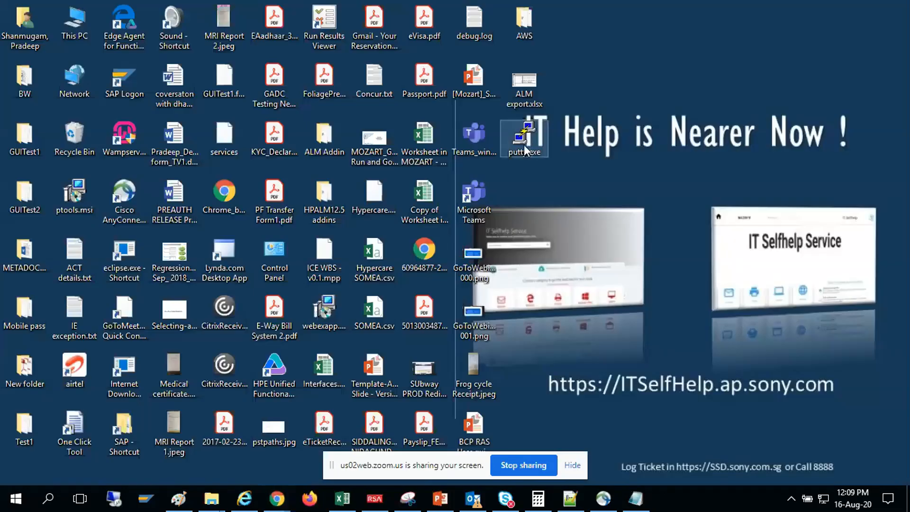
double_click(525, 151)
left_click_drag(498, 123, 435, 74)
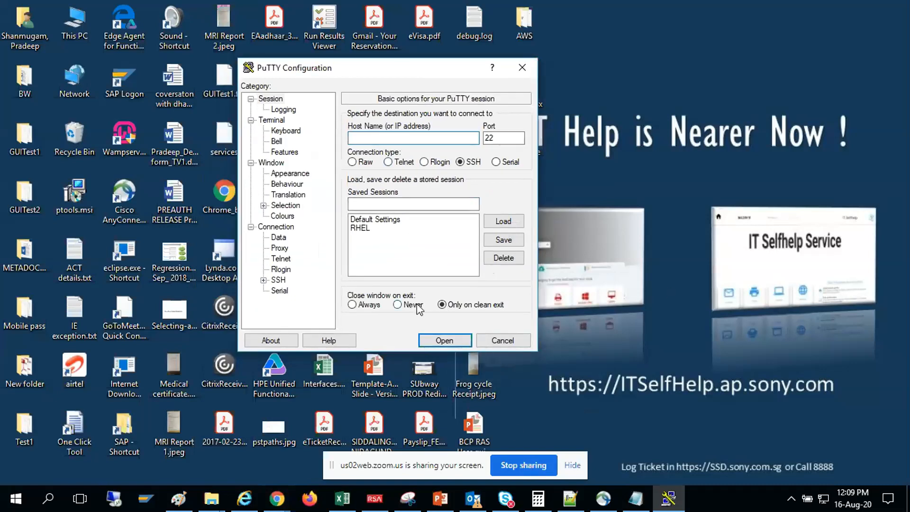
left_click(275, 100)
double_click(366, 229)
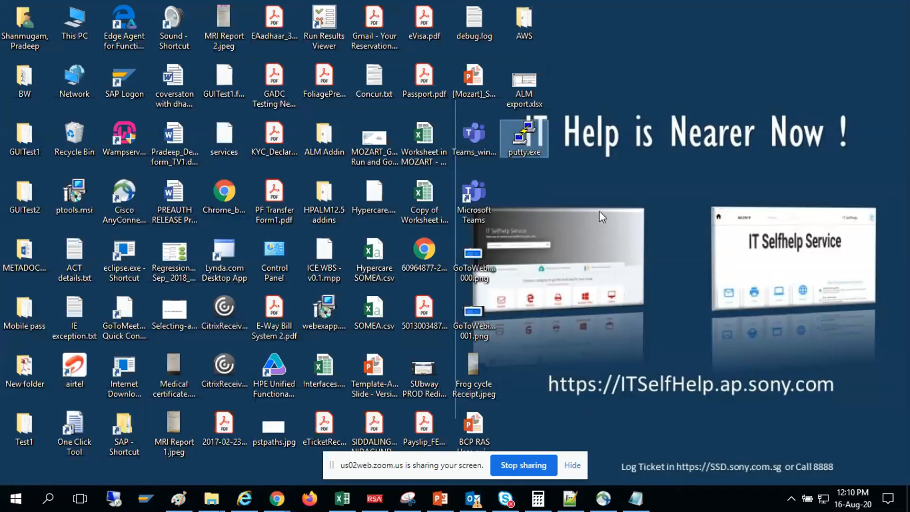
Start PuTTY again and load the saved session RHEL.
double_click(531, 135)
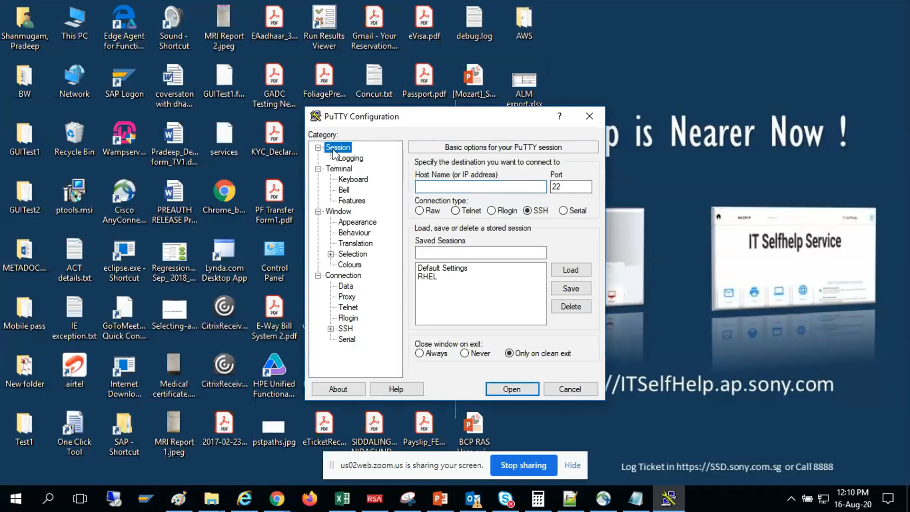
left_click(426, 272)
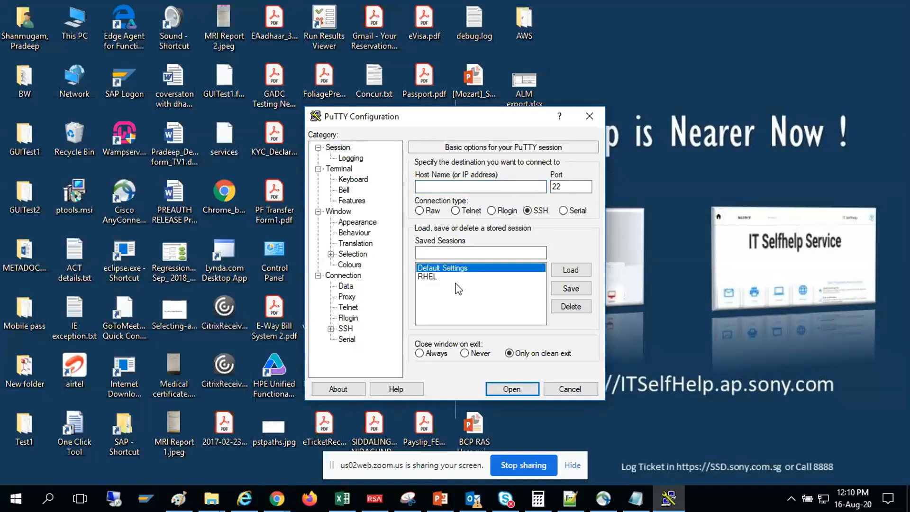
left_click(432, 277)
left_click(559, 272)
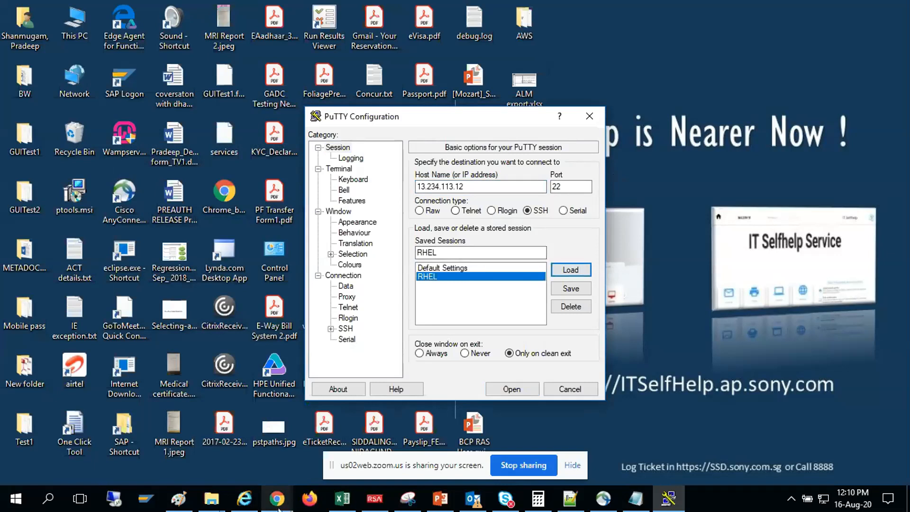
Copy the instance's IPv4 public IP from the EC2 console and try to connect to host 13.234.113.12 in PuTTY.
mouse_move(278, 508)
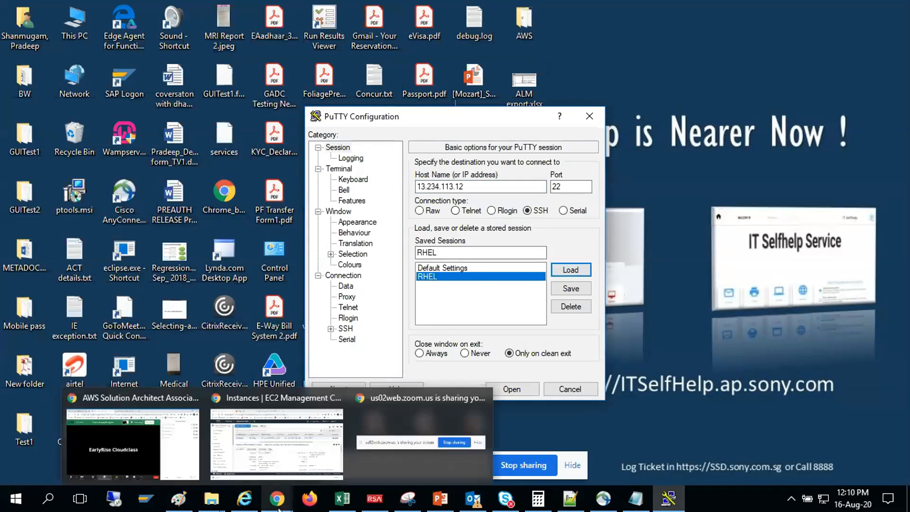
left_click(282, 469)
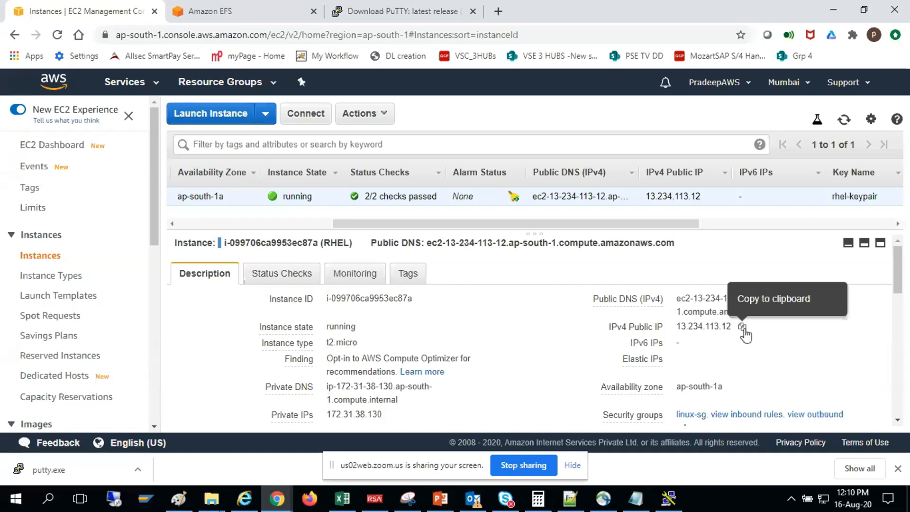
left_click(743, 328)
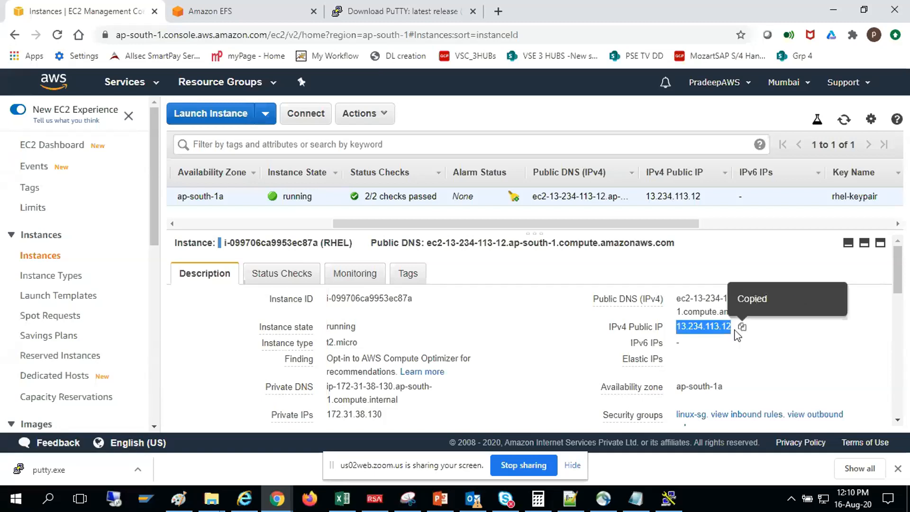
left_click(841, 9)
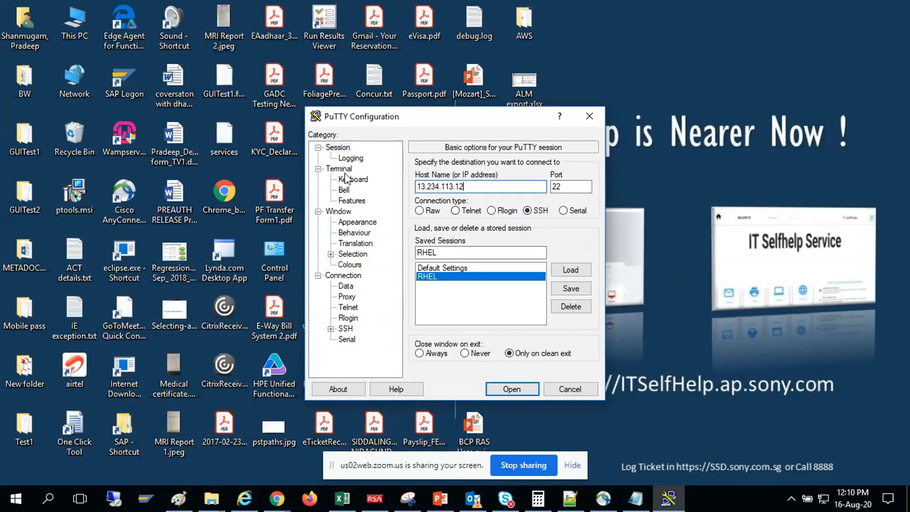
left_click(508, 390)
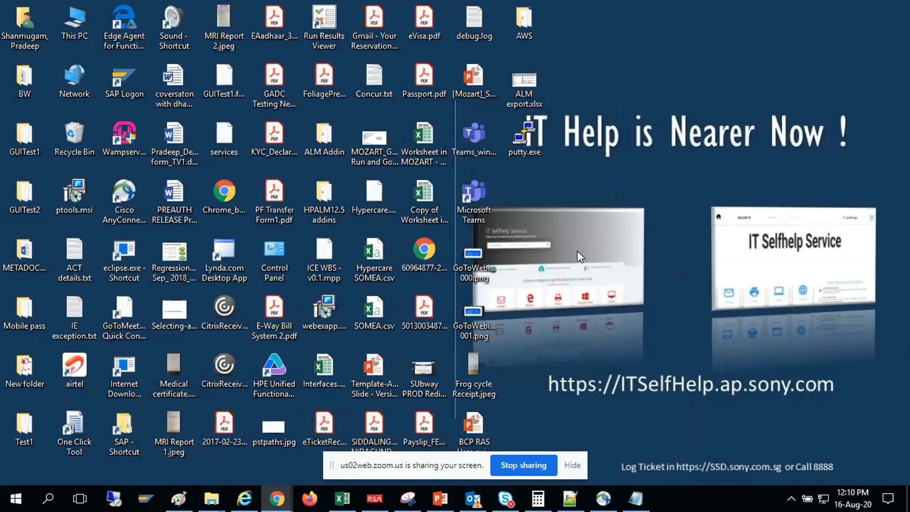
Start a fresh PuTTY configuration window from the desktop.
right_click(583, 199)
left_click(627, 235)
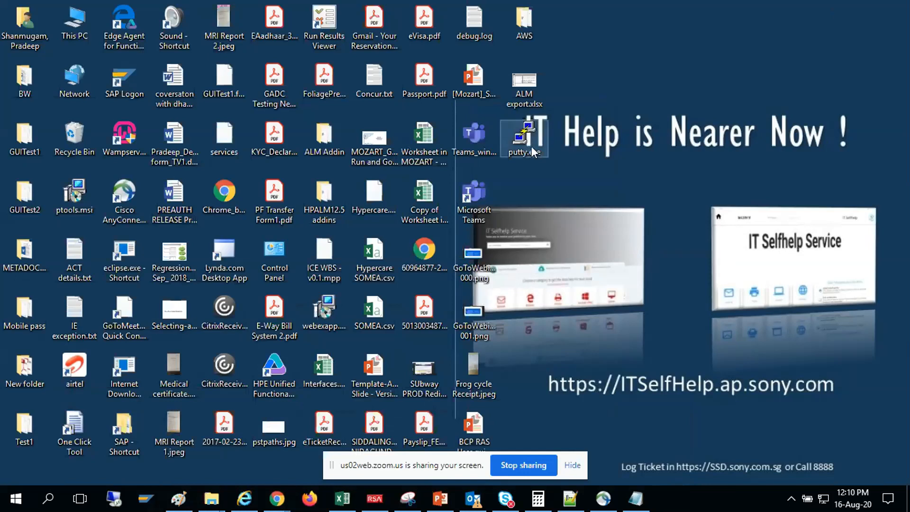
double_click(533, 150)
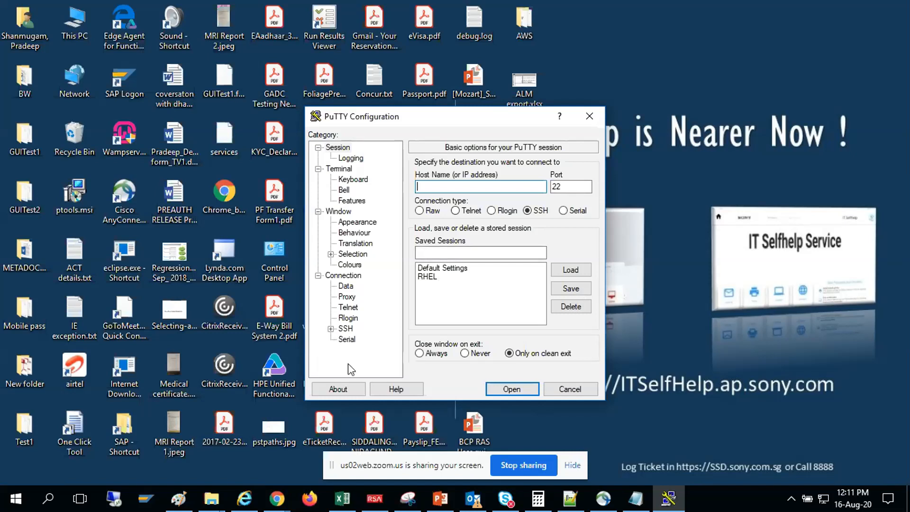
Expand the SSH category and examine the remote command, private key file and auto-login username fields.
left_click(346, 328)
left_click(331, 328)
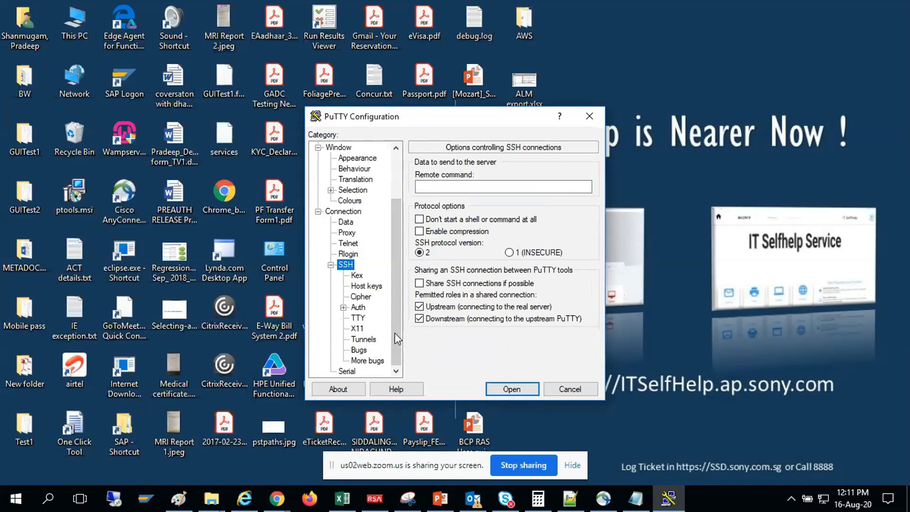
left_click(359, 308)
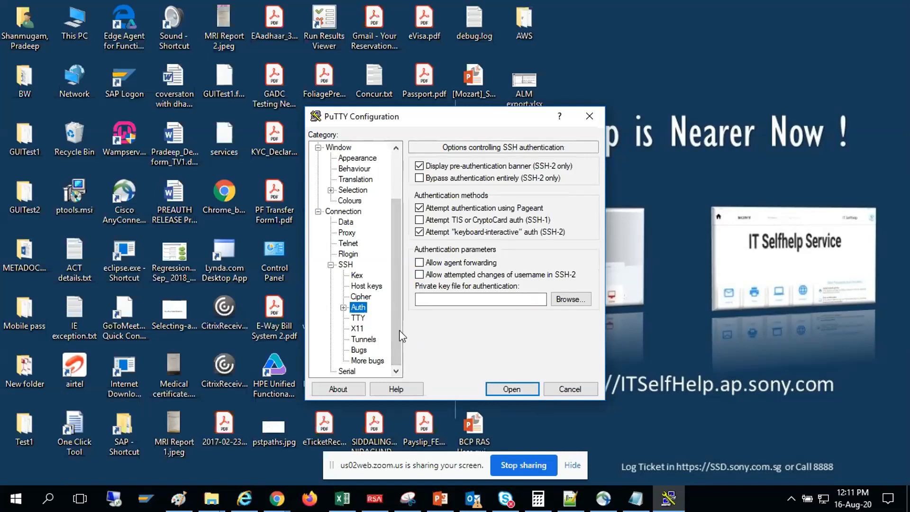
left_click(346, 264)
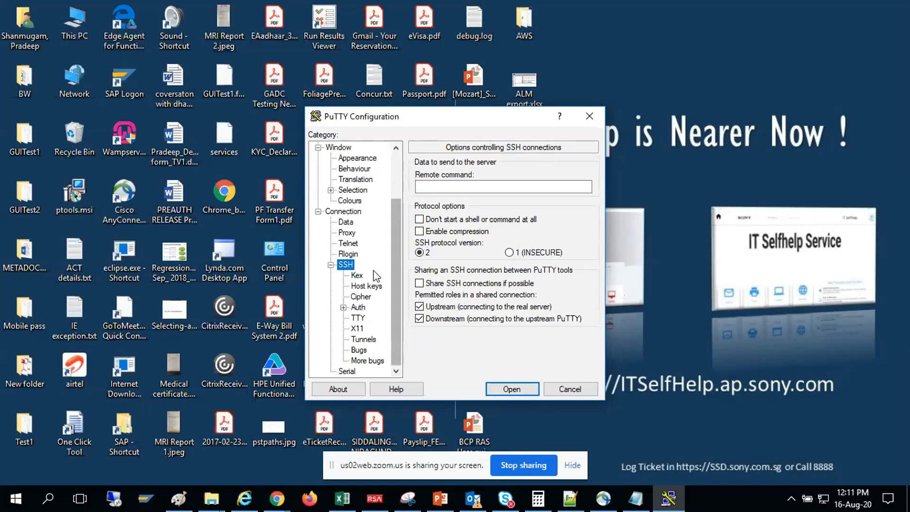
left_click(350, 222)
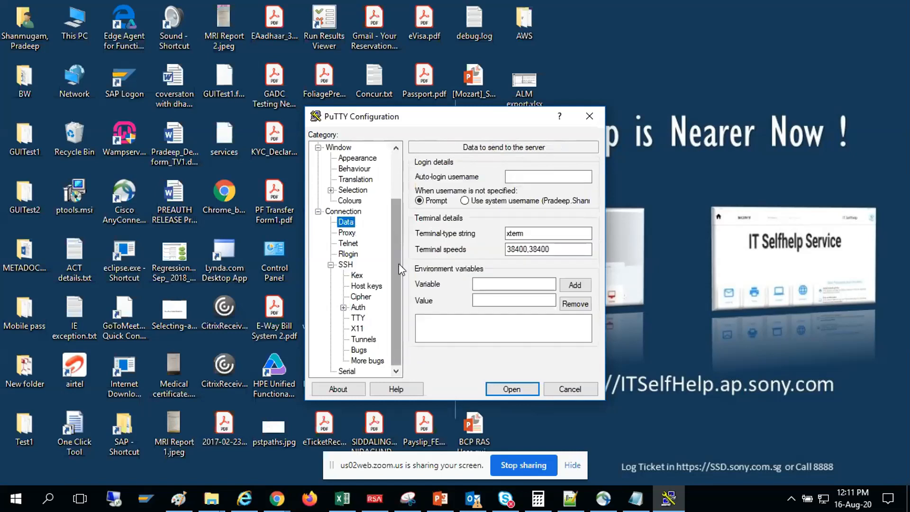
left_click(345, 264)
scroll(353, 251, "up", 2)
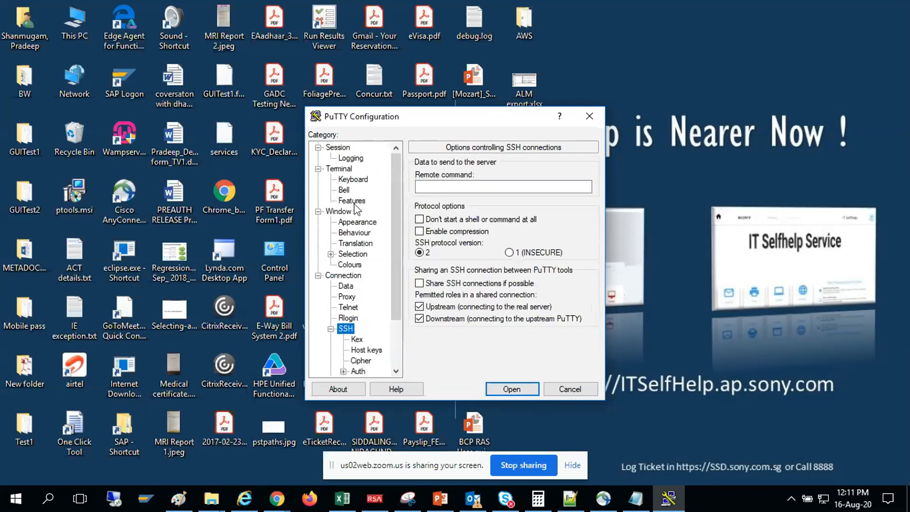
Load the saved session RHEL and examine its SSH remote command and auto-login username.
left_click(339, 147)
left_click(512, 278)
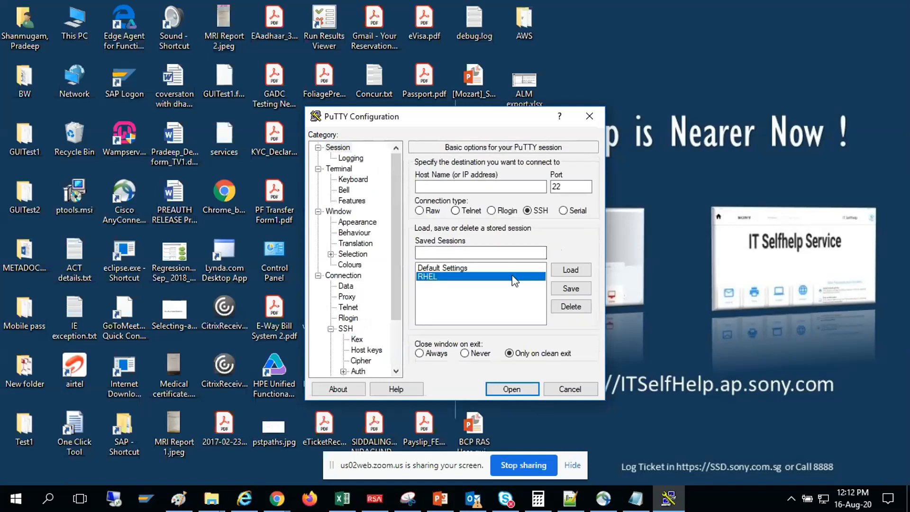
left_click(573, 272)
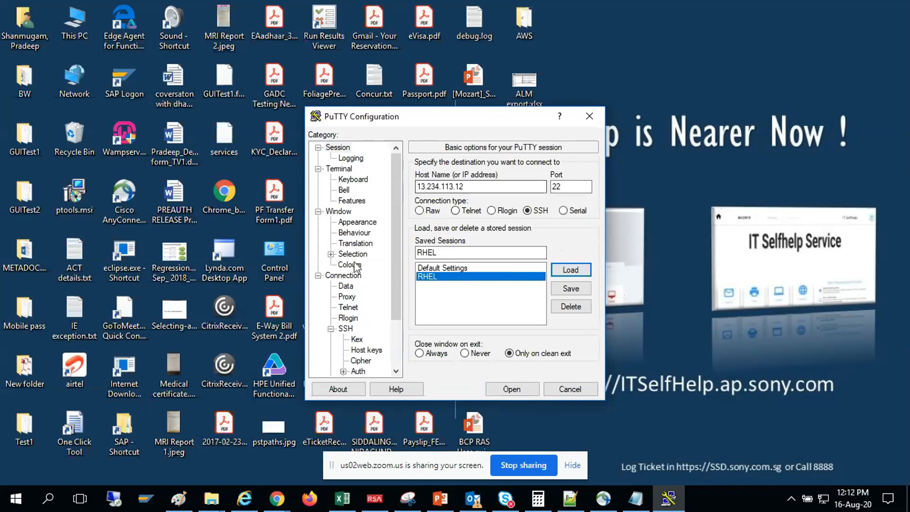
scroll(356, 303, "down", 2)
left_click(346, 265)
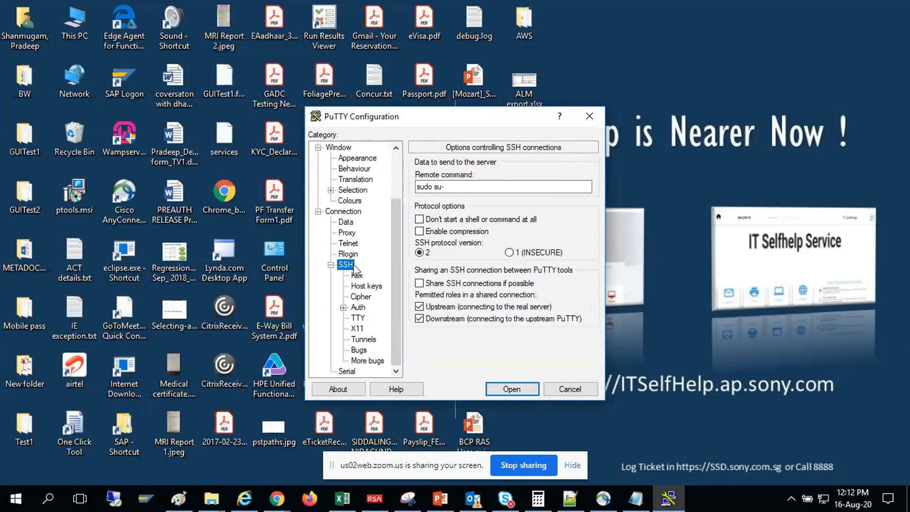
left_click(345, 222)
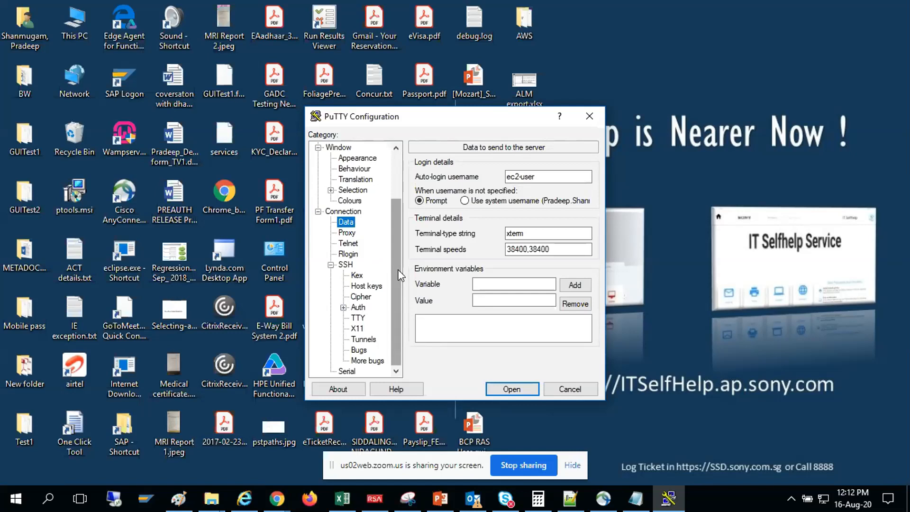
left_click_drag(398, 275, 396, 229)
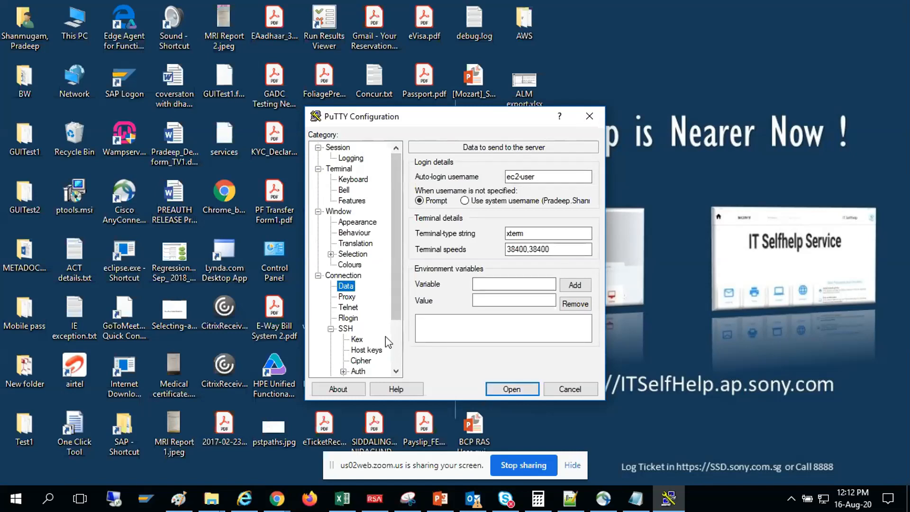
Switch to the EC2 console and reboot the RHEL instance.
left_click(280, 506)
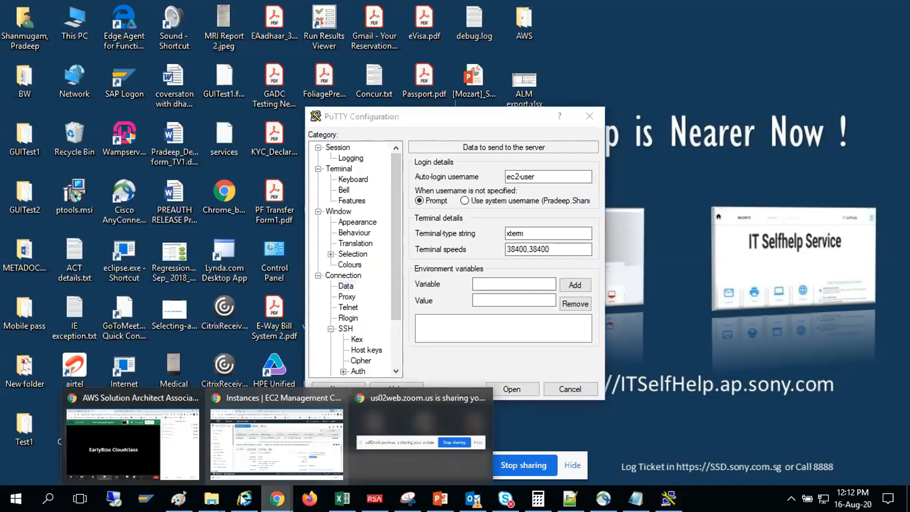
left_click(272, 448)
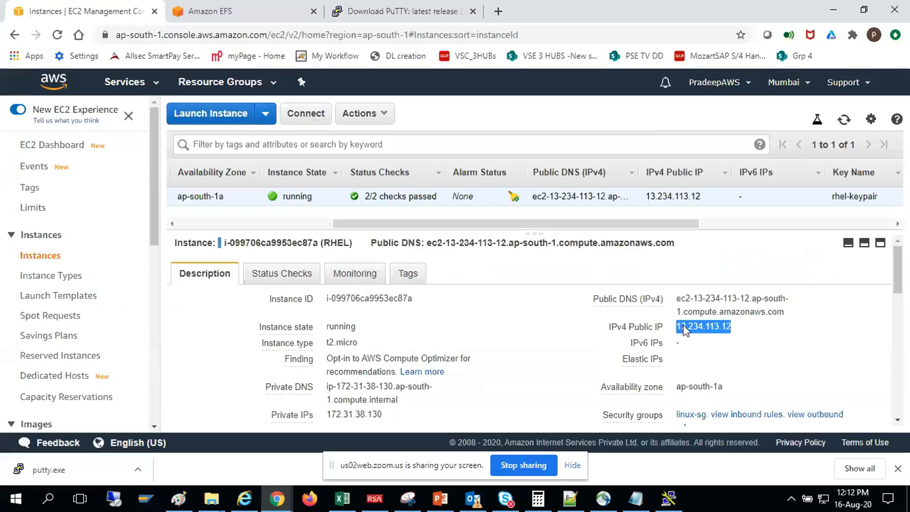
left_click_drag(667, 233, 671, 245)
left_click(390, 114)
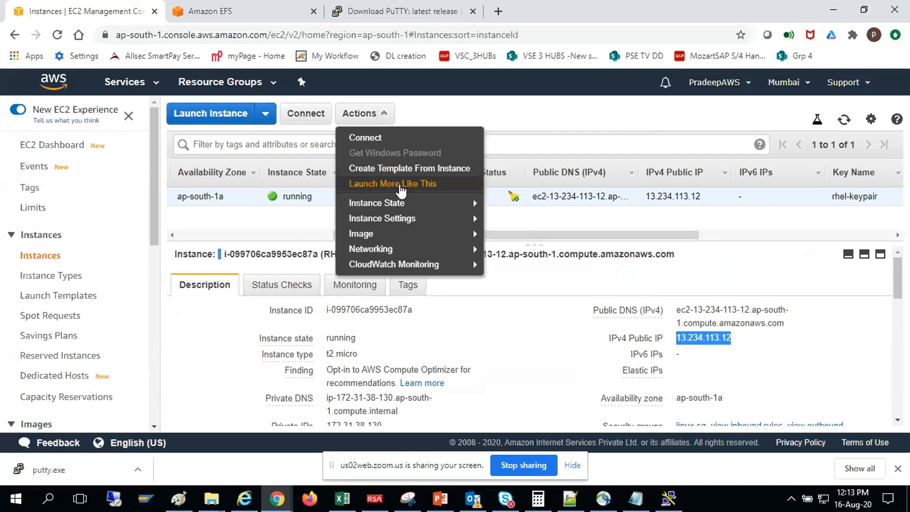
mouse_move(405, 208)
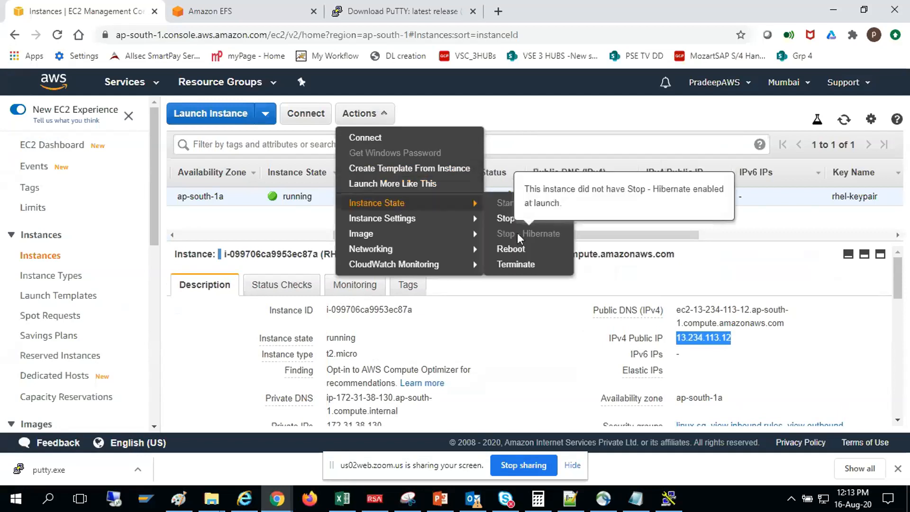
left_click(511, 249)
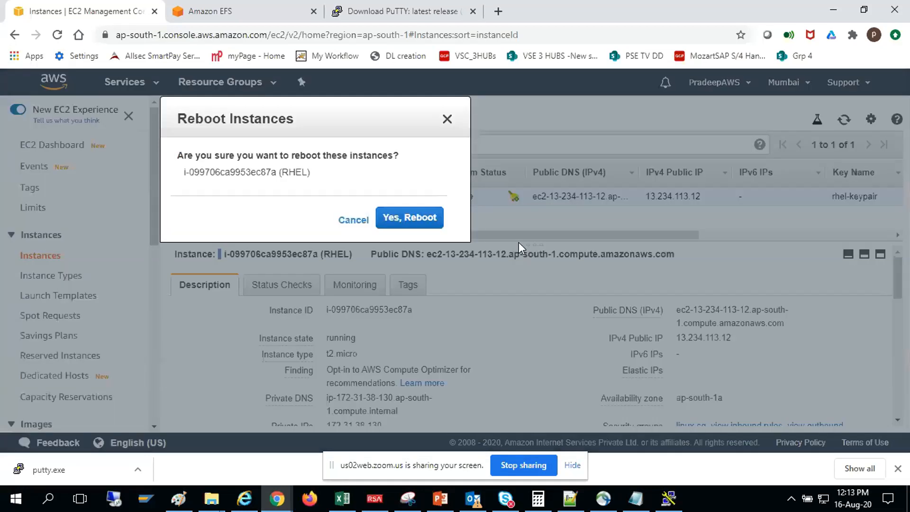
left_click(628, 317)
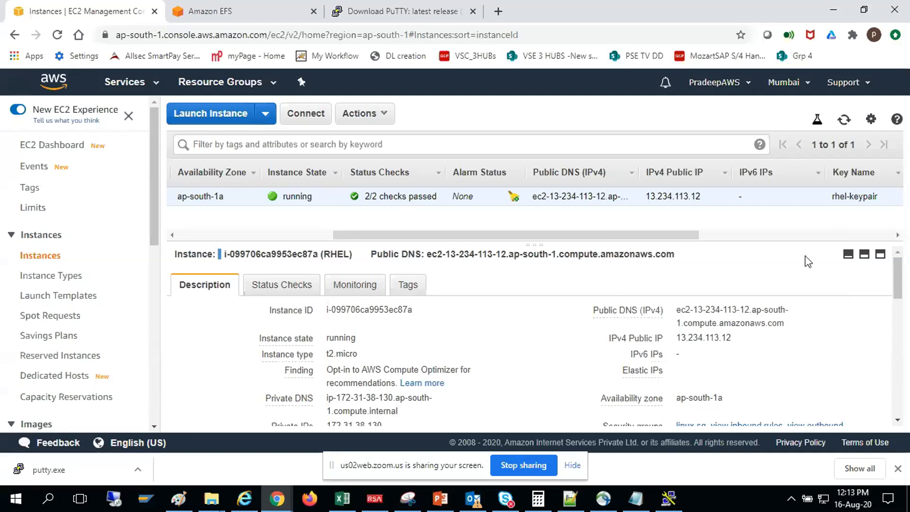
left_click_drag(493, 236, 334, 237)
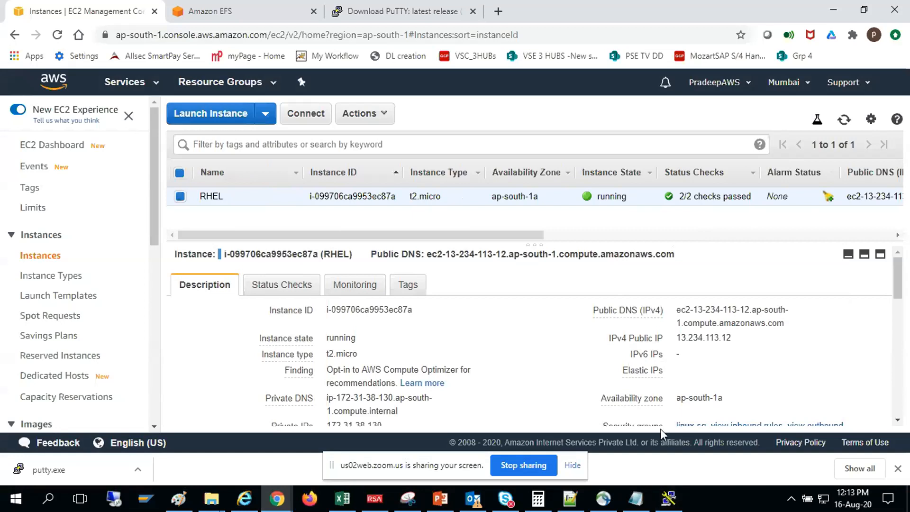
mouse_move(659, 430)
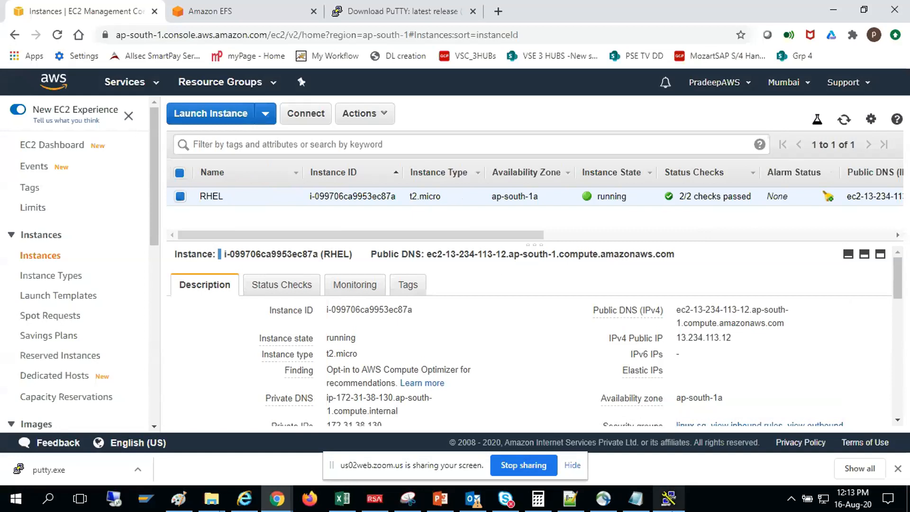
Return to PuTTY and examine the session's data, proxy, window behaviour, host key and authentication settings, including the private key file.
left_click(669, 498)
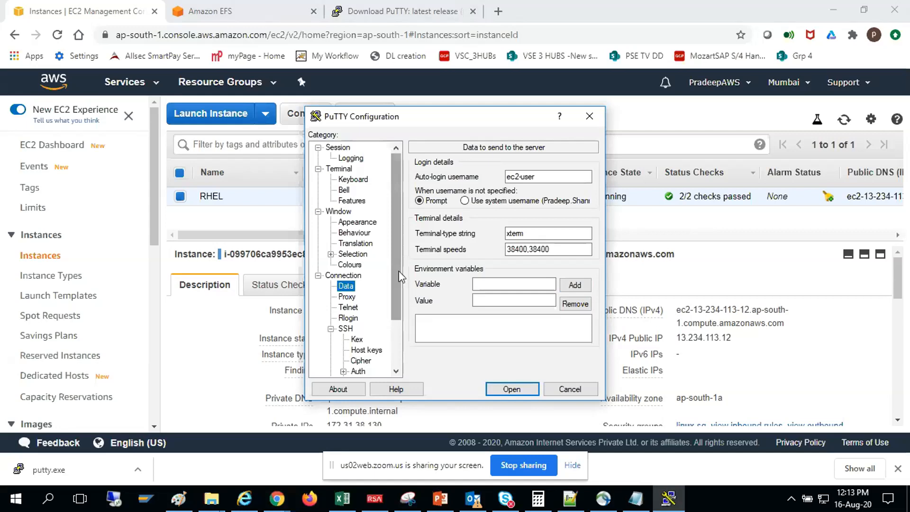
left_click_drag(399, 272, 397, 286)
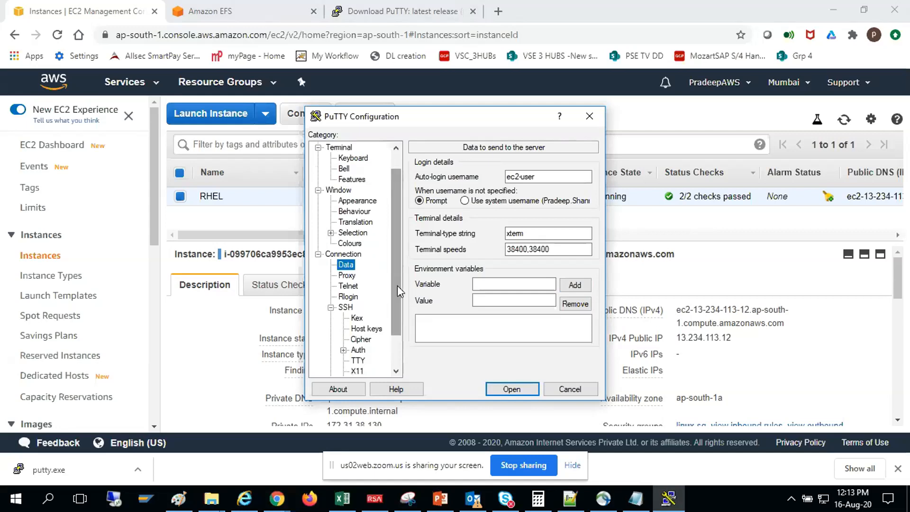
mouse_move(398, 286)
left_mouse_down()
mouse_move(399, 298)
mouse_move(399, 276)
left_mouse_up()
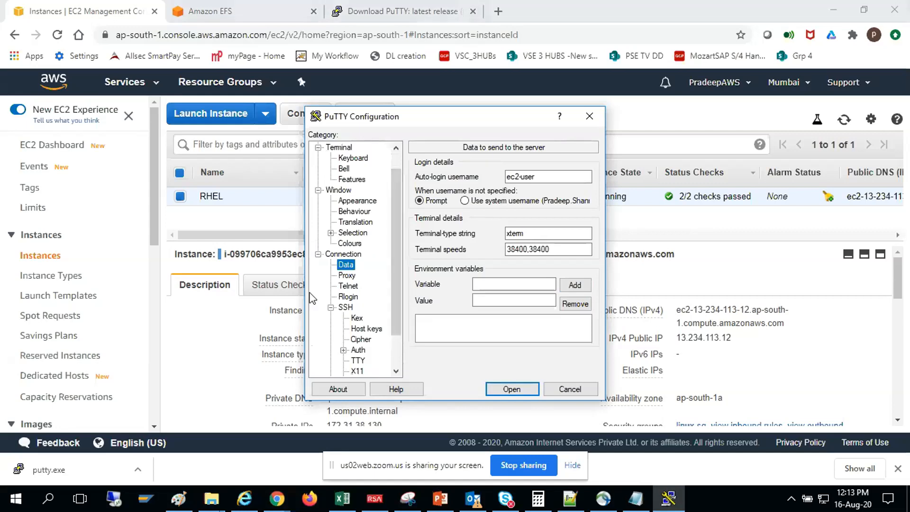
left_click(347, 275)
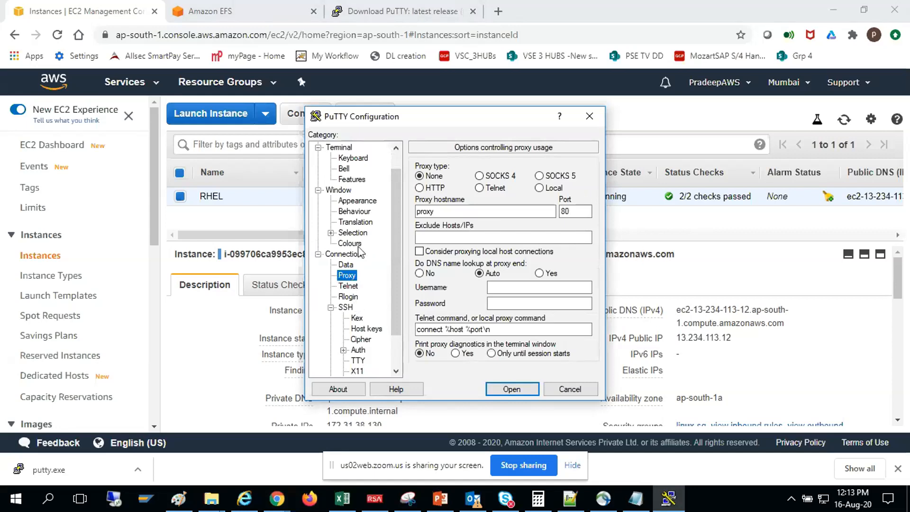
left_click(360, 212)
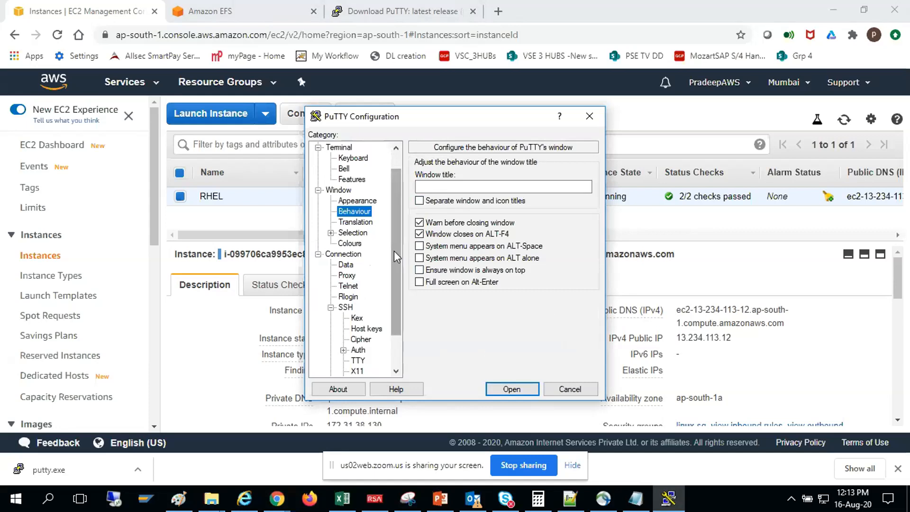
left_click(331, 233)
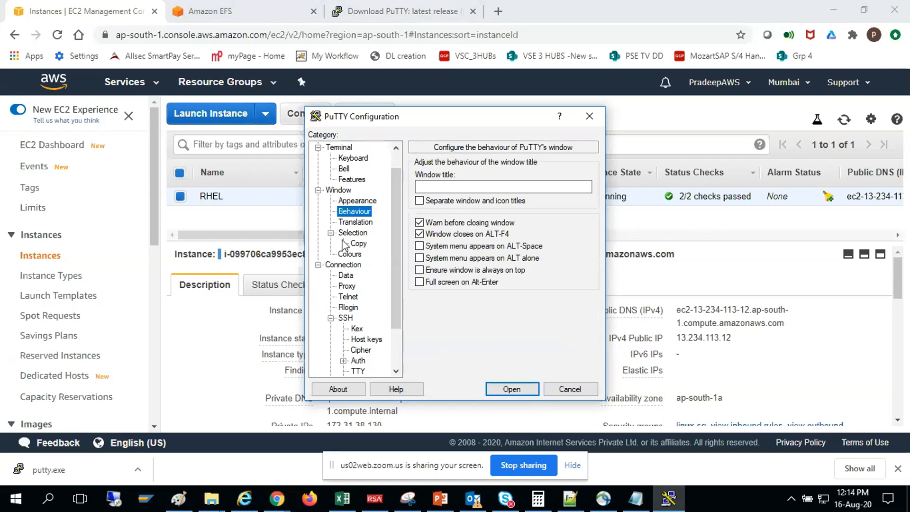
left_click(331, 233)
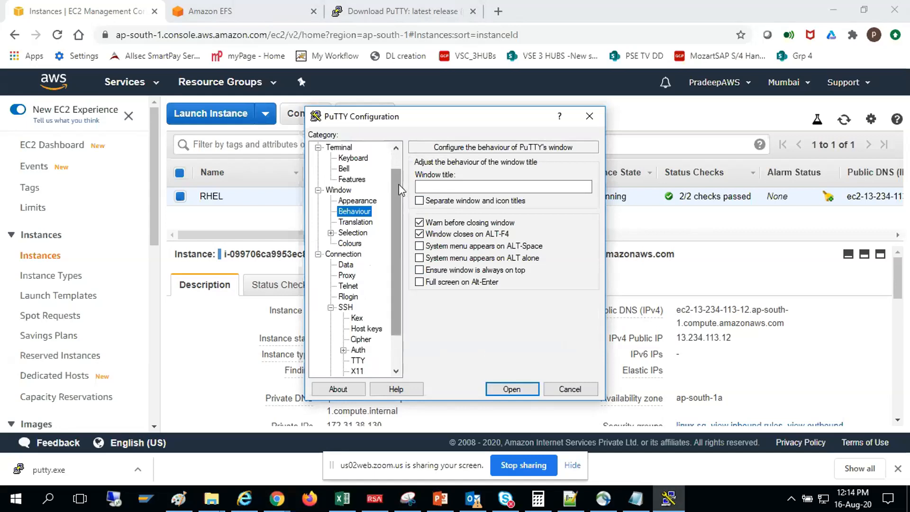
left_click_drag(398, 185, 395, 206)
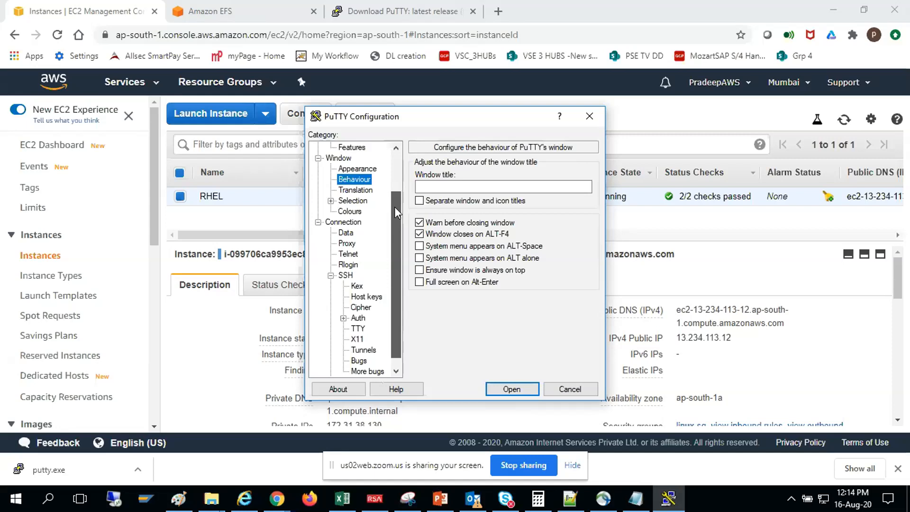
left_click(370, 299)
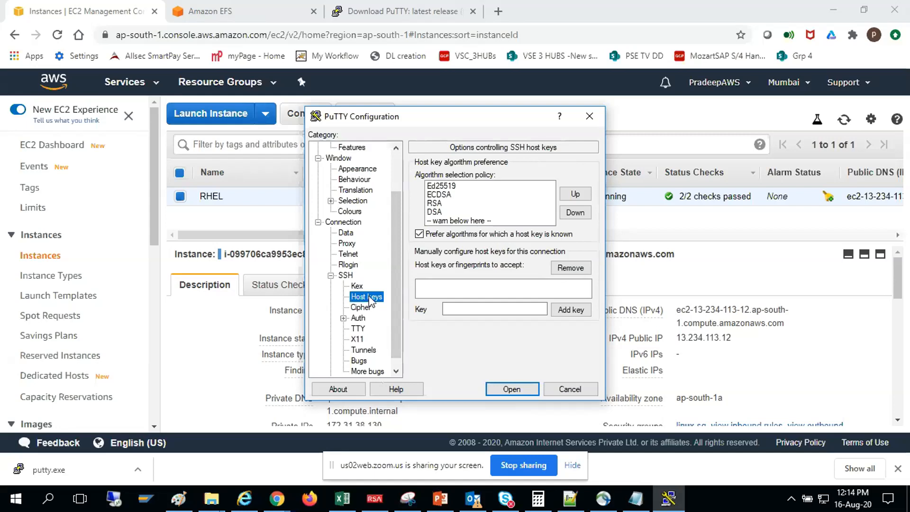
left_click(359, 319)
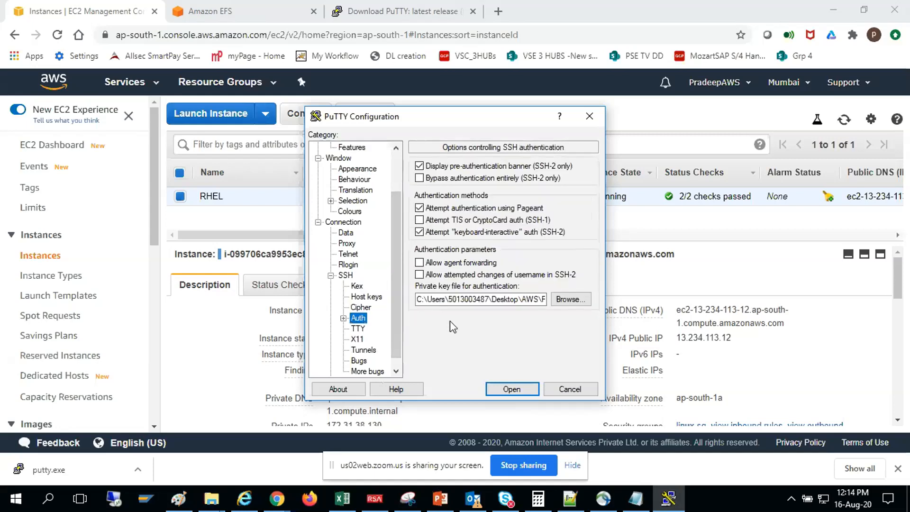
left_click(343, 318)
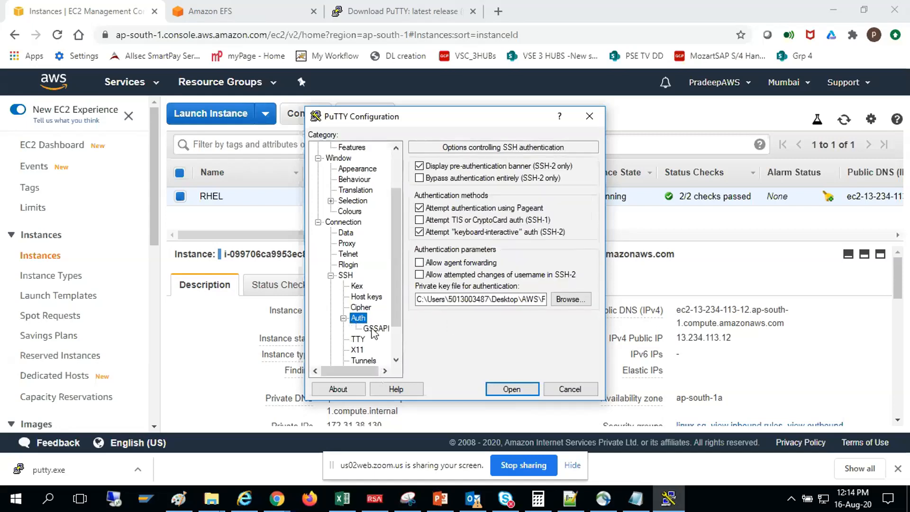
left_click_drag(367, 370, 374, 372)
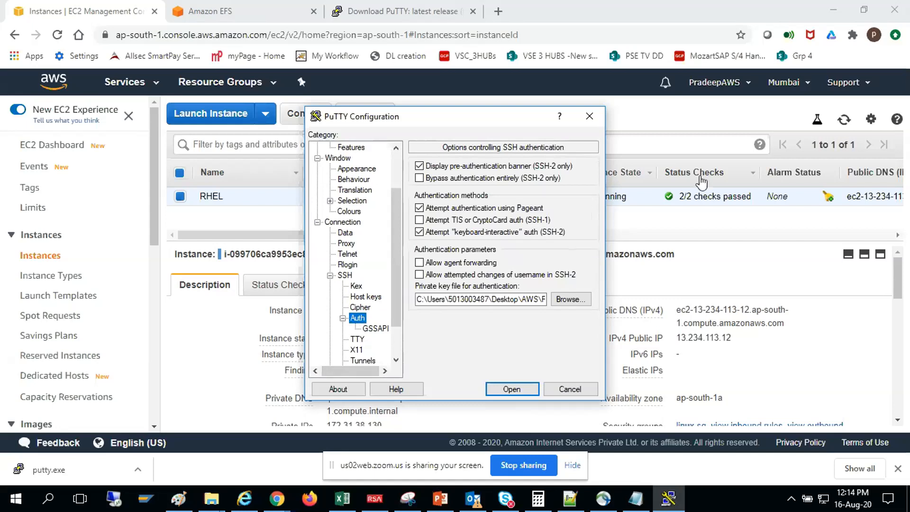
Check the instance's IPv4 public IP in the EC2 console and try to connect to host 13.234.113.12 with the loaded PuTTY session.
left_click(841, 127)
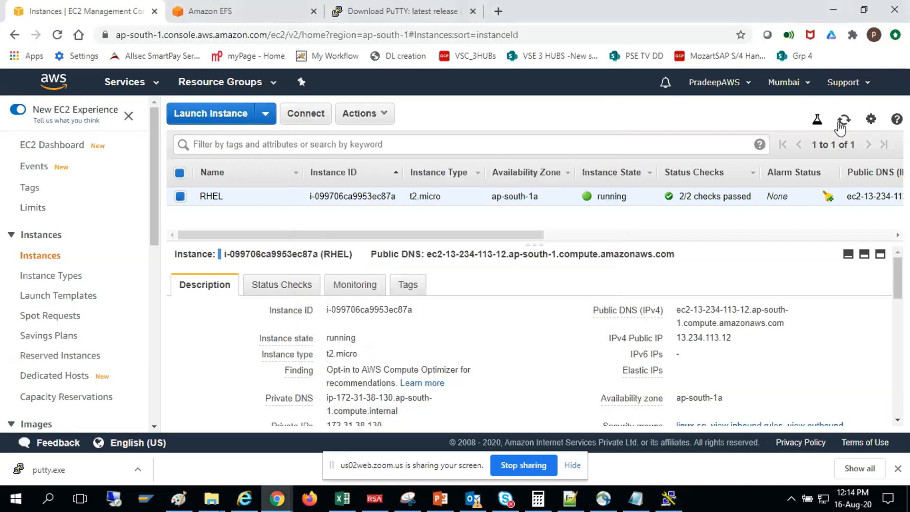
left_click_drag(537, 235, 608, 245)
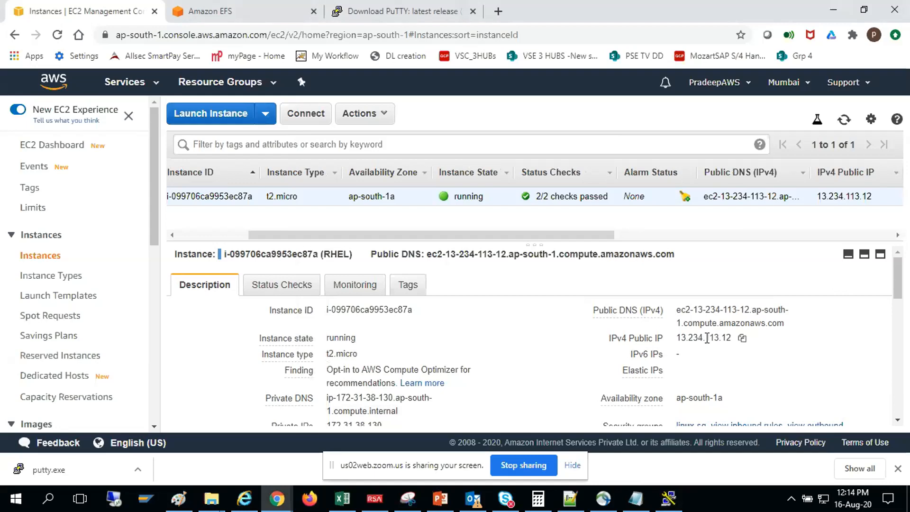
key("alt+Tab")
left_click_drag(396, 213, 395, 197)
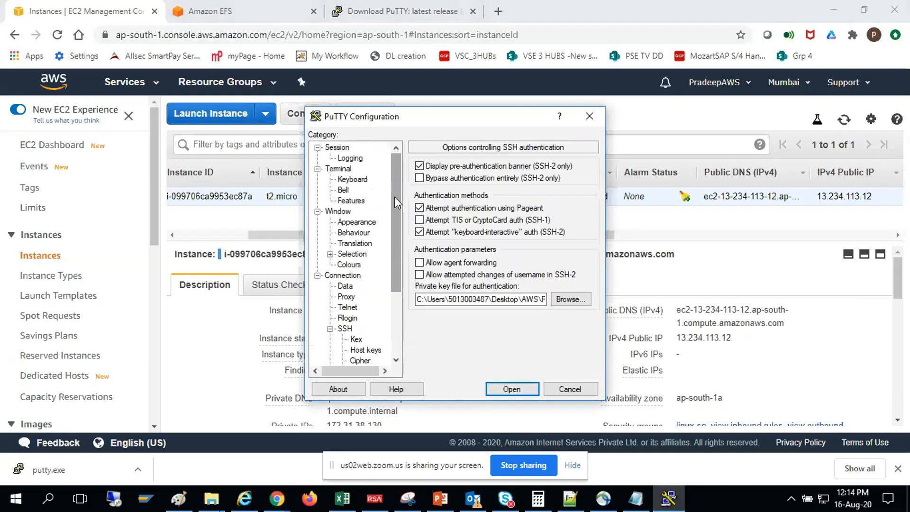
scroll(362, 298, "down", 3)
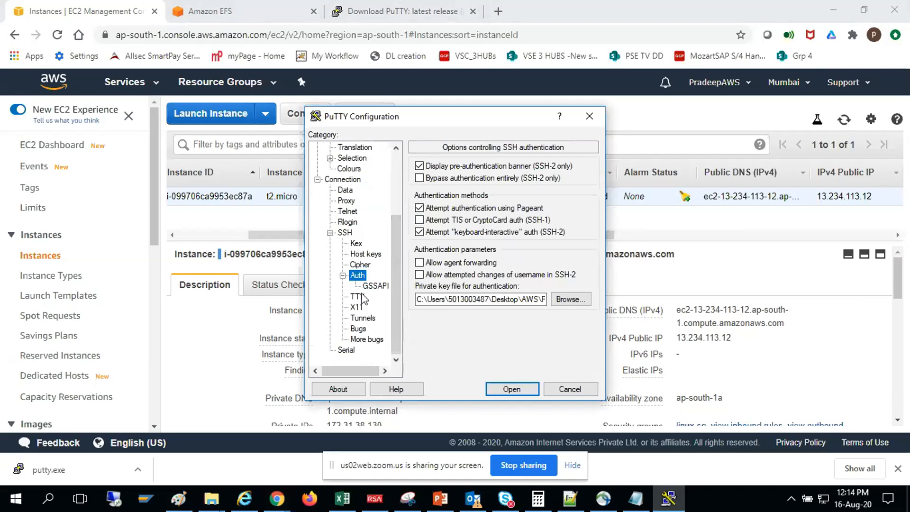
scroll(388, 276, "up", 3)
left_click(343, 148)
left_click(493, 187)
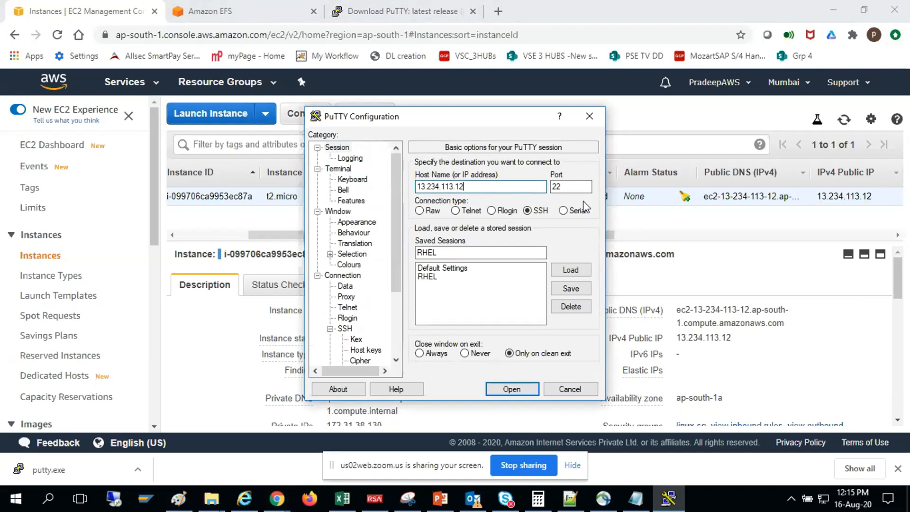
left_click(507, 388)
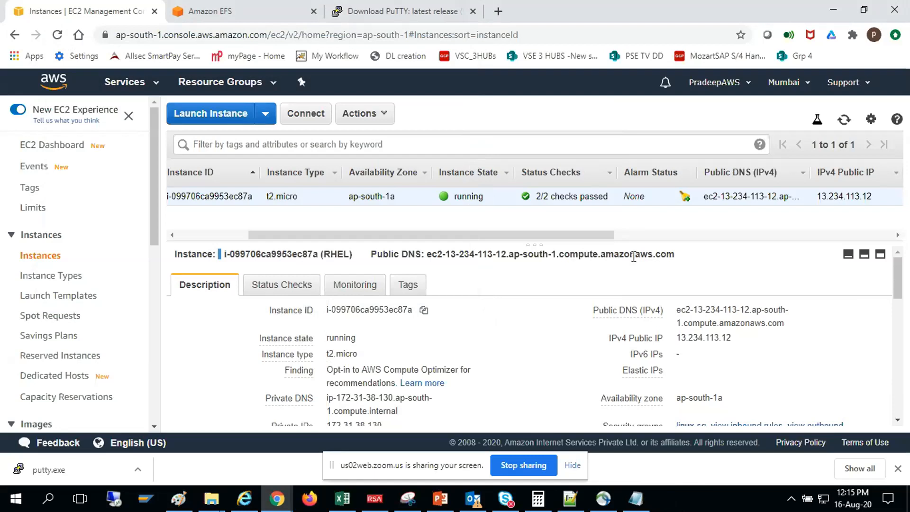
Stop the RHEL instance and refresh the instance list.
left_click(384, 123)
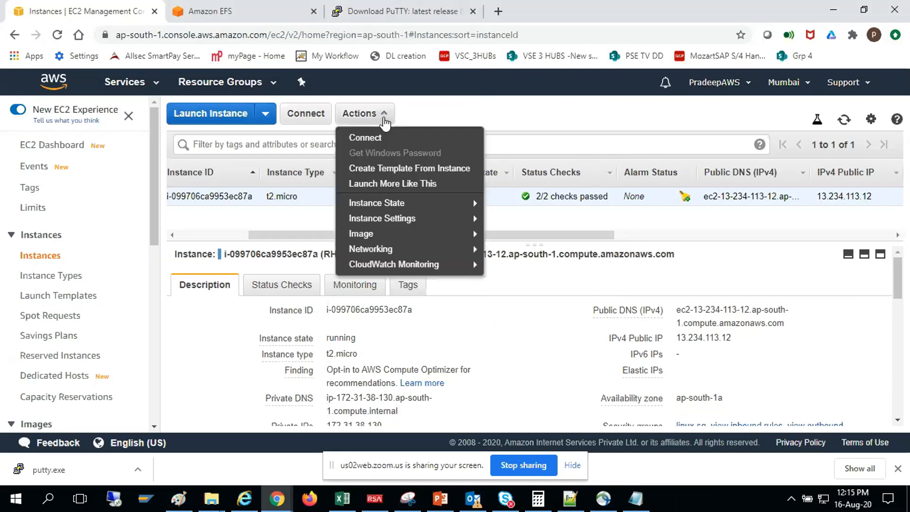
mouse_move(390, 221)
mouse_move(400, 204)
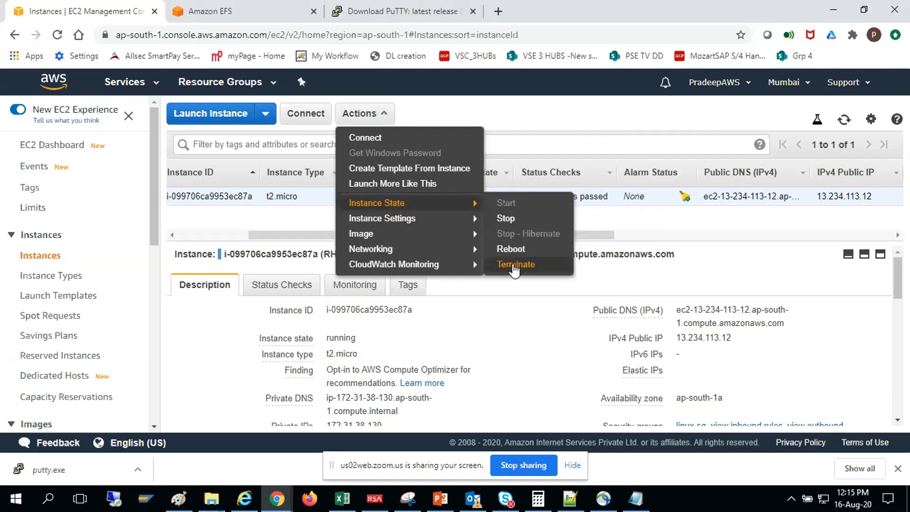
left_click(506, 219)
left_click(675, 354)
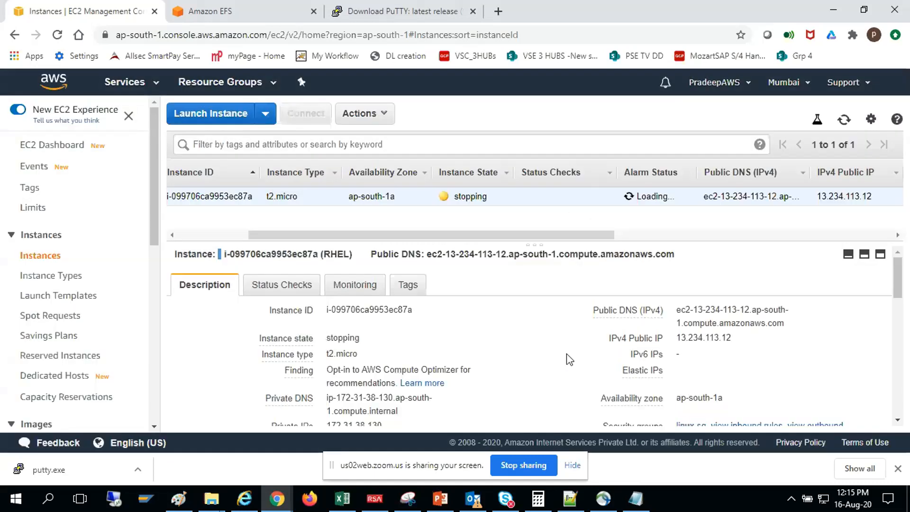
left_click(844, 119)
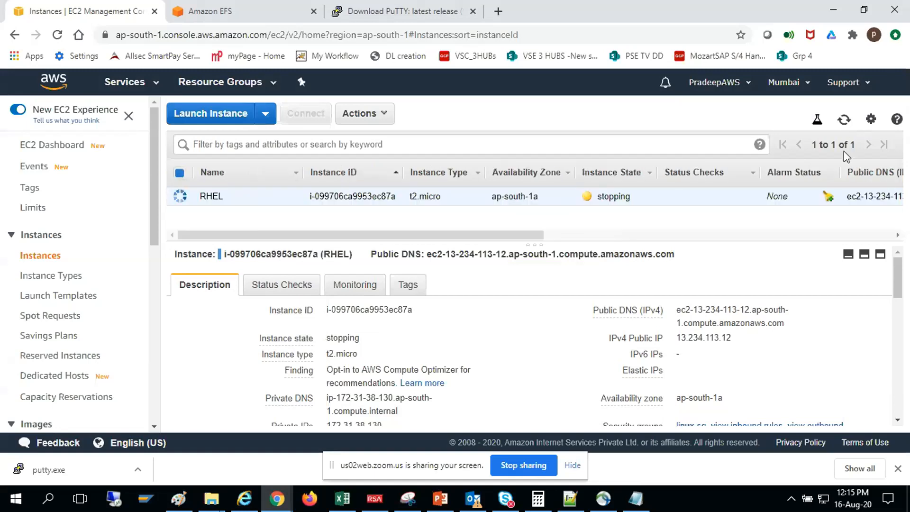
Open the details of the linux-sg security group in the EC2 console and examine its inbound rules.
left_click(715, 501)
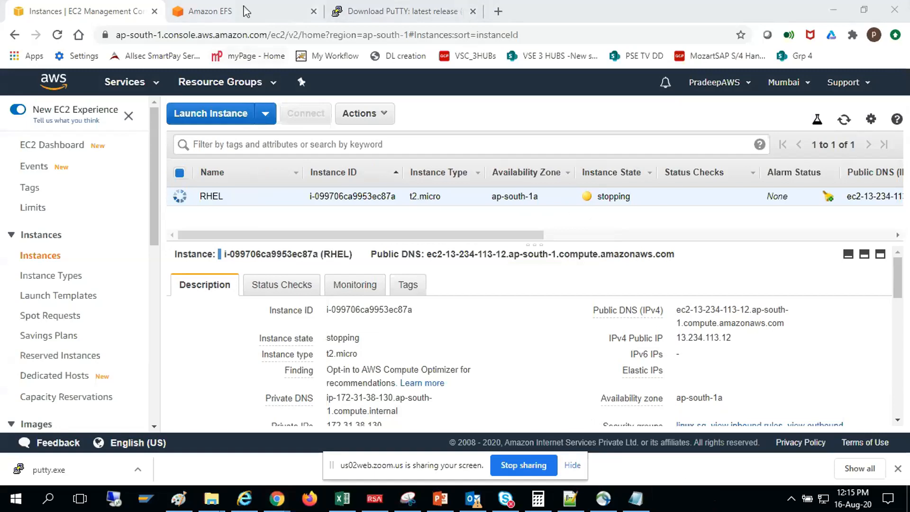
scroll(108, 241, "down", 7)
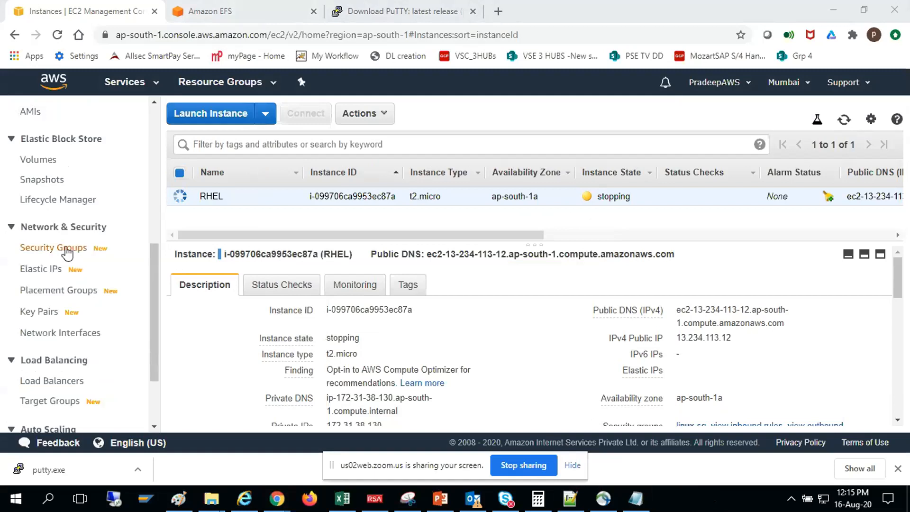
left_click(73, 247)
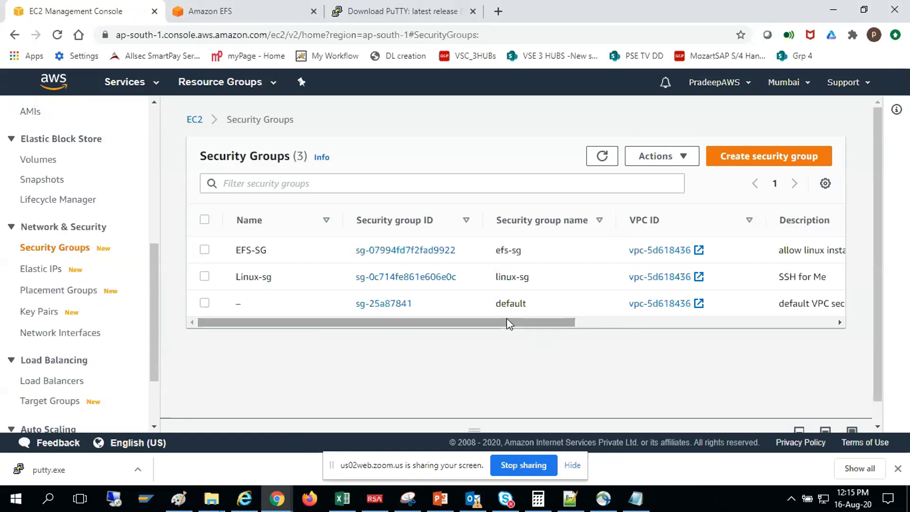
left_click(241, 287)
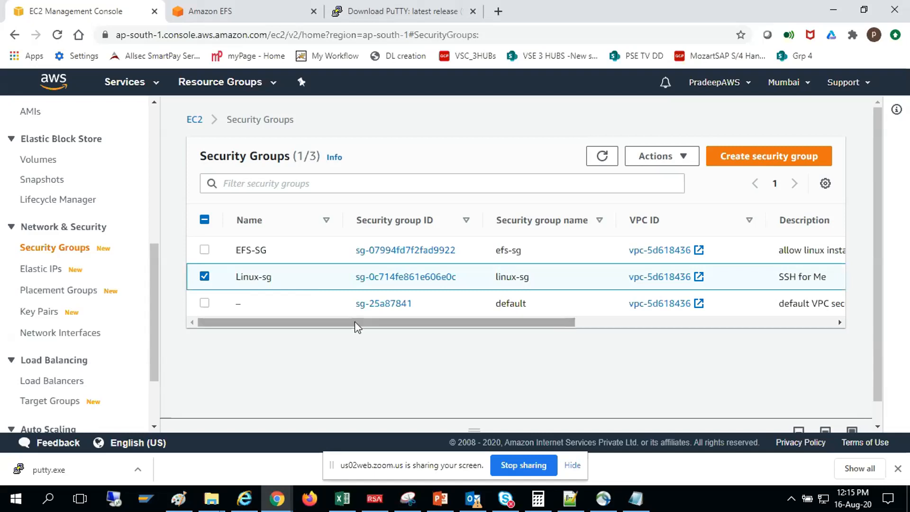
left_click_drag(355, 323, 326, 314)
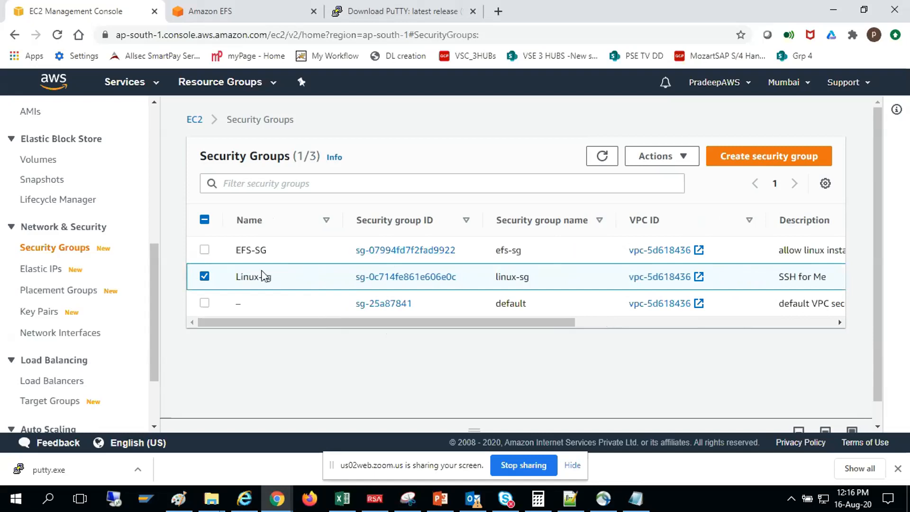
left_click(418, 278)
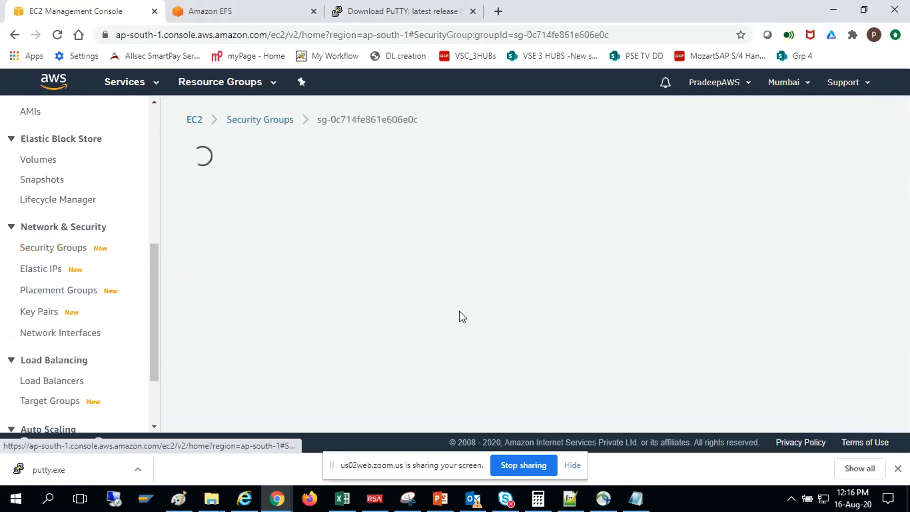
scroll(451, 332, "down", 2)
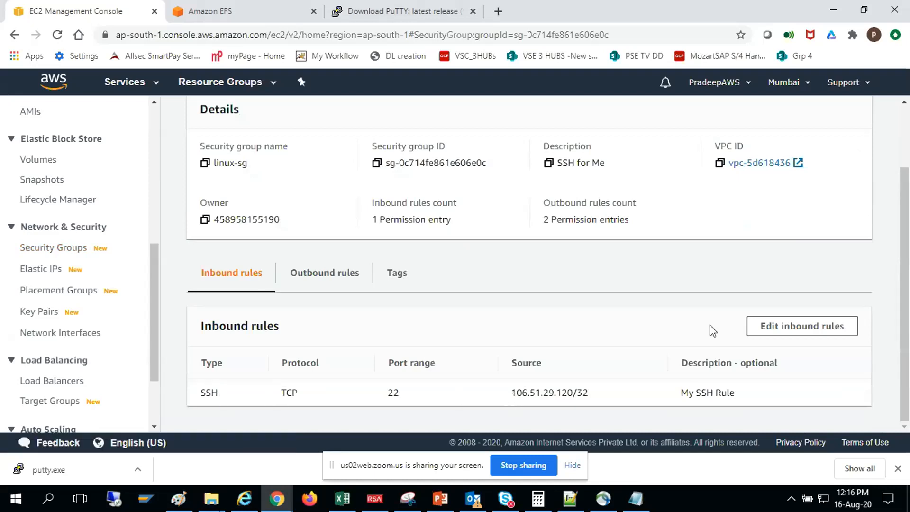
Try to save the linux-sg SSH inbound rule with My IP as its source, and cancel the edit.
left_click(789, 327)
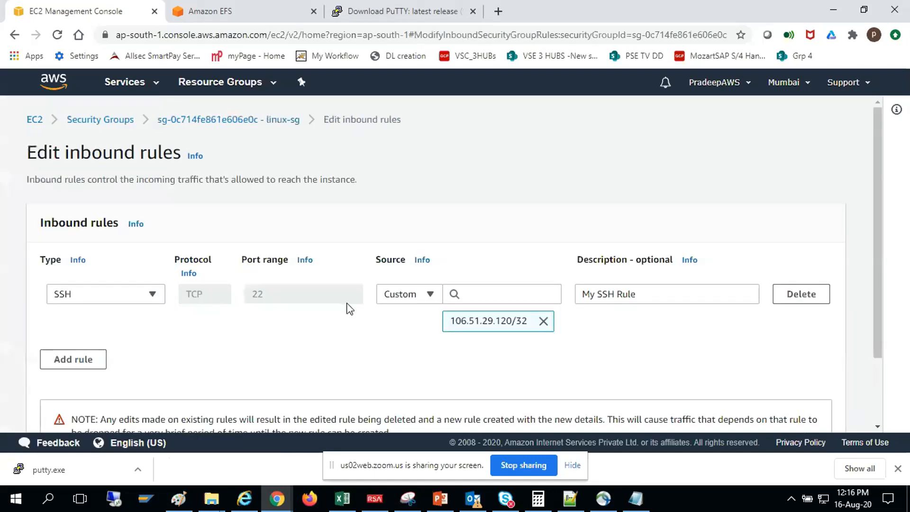
scroll(349, 309, "down", 2)
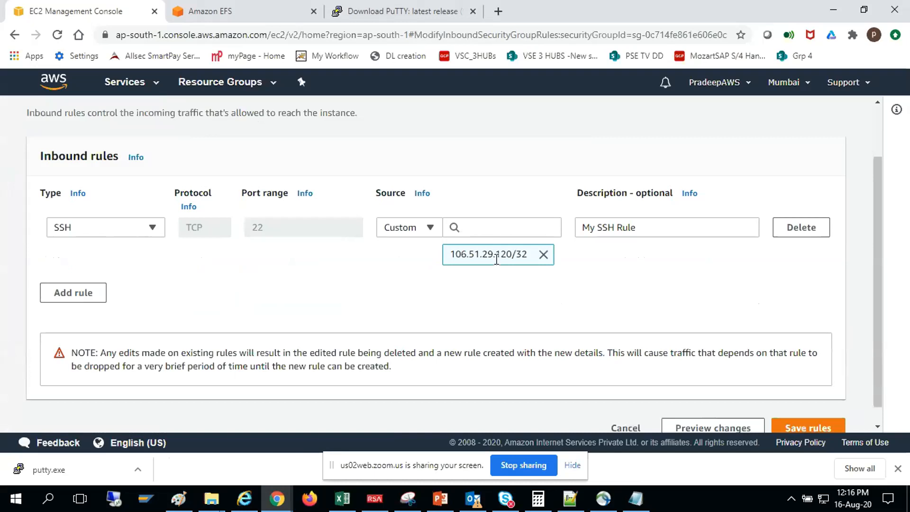
left_click(427, 232)
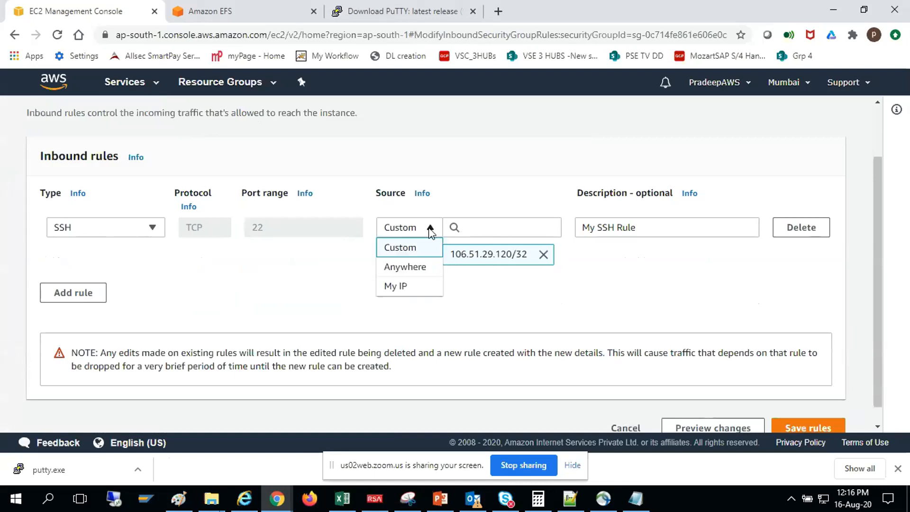
left_click(424, 249)
left_click(423, 244)
left_click(422, 258)
left_click(431, 245)
left_click(399, 295)
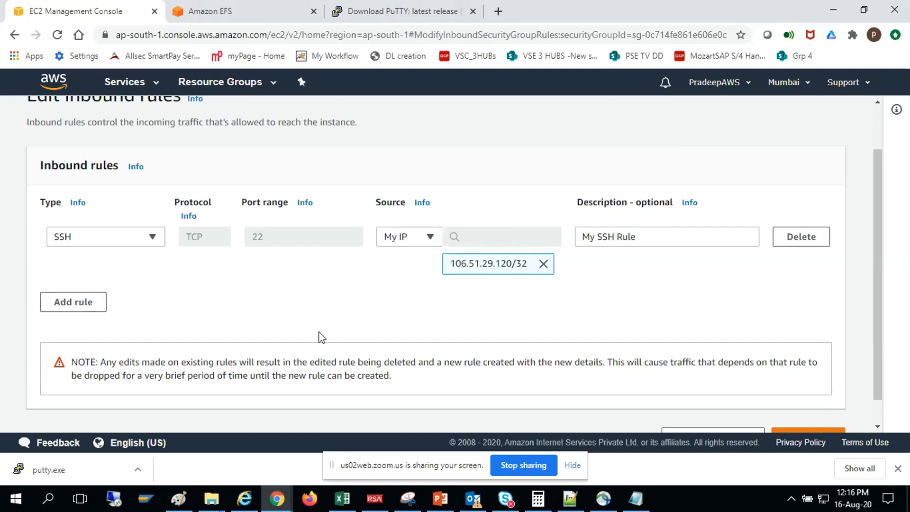
scroll(314, 343, "down", 2)
left_click(796, 409)
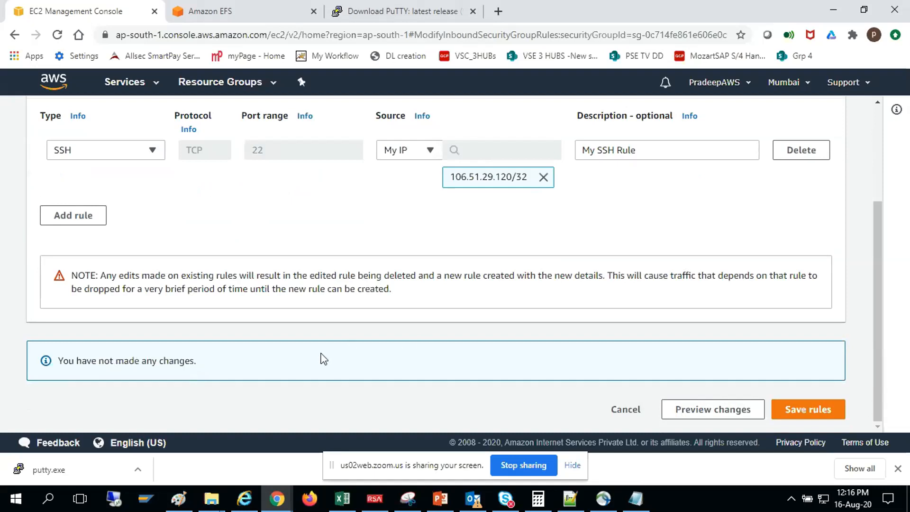
scroll(497, 329, "up", 3)
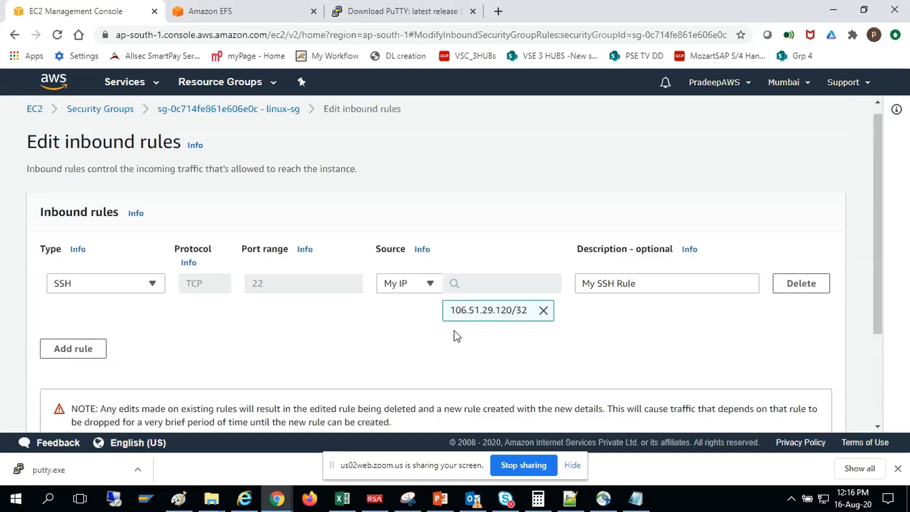
scroll(451, 332, "down", 3)
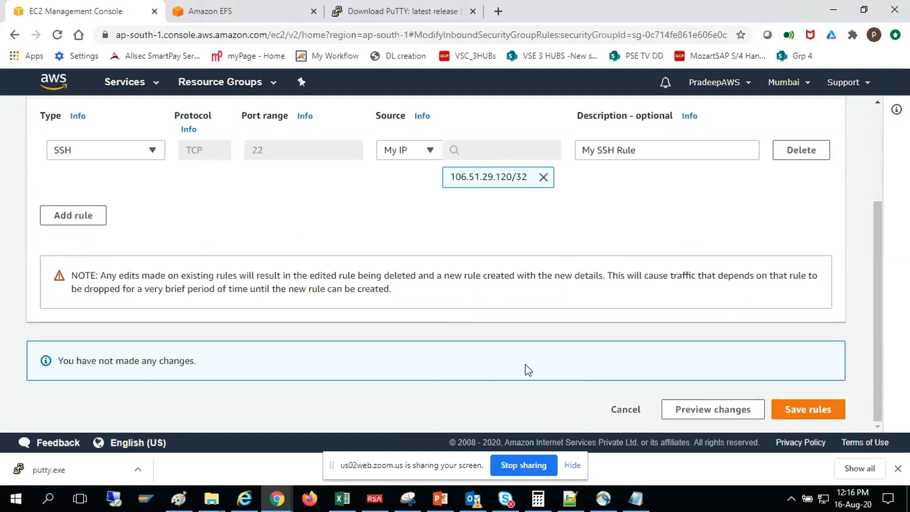
left_click(624, 412)
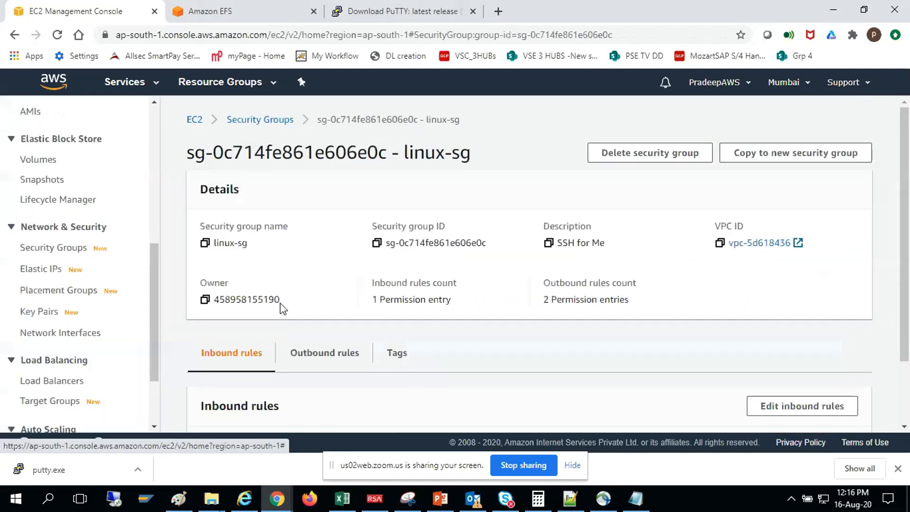
Return to the instance list and start the stopped RHEL instance.
left_click(42, 257)
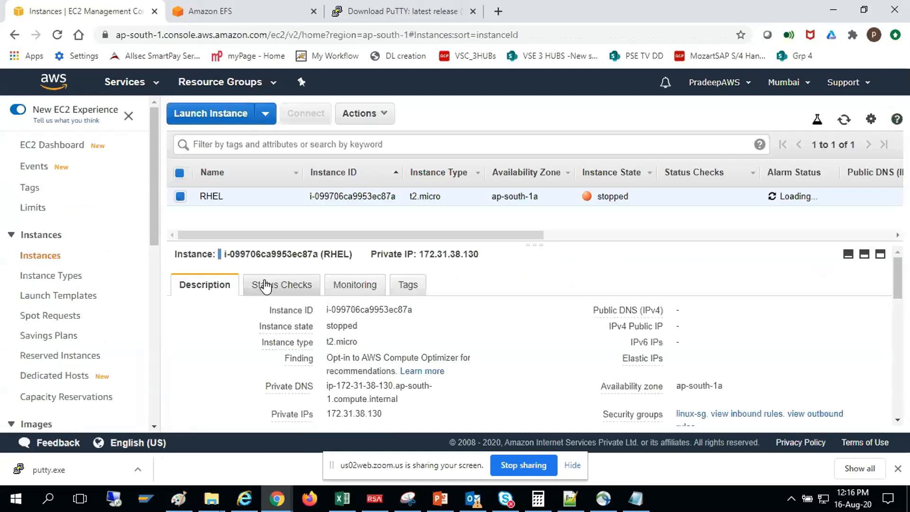
left_click(364, 114)
mouse_move(419, 204)
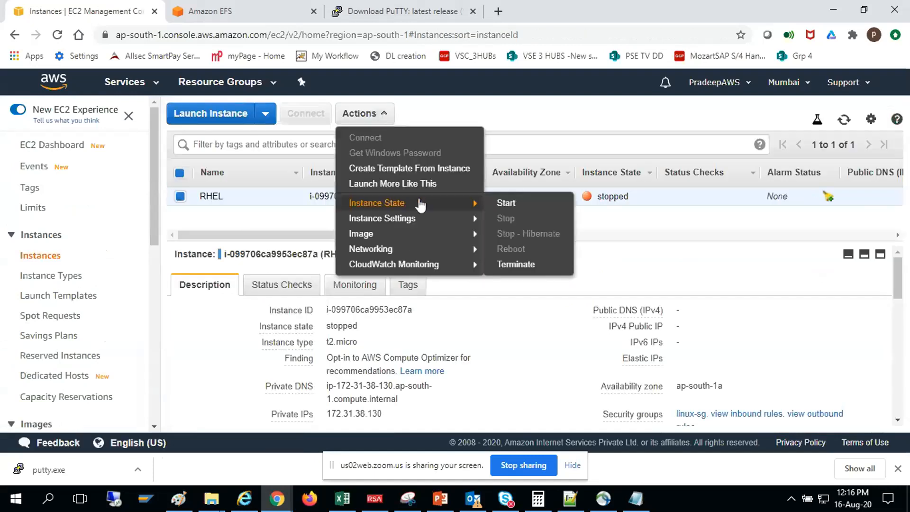
left_click(525, 207)
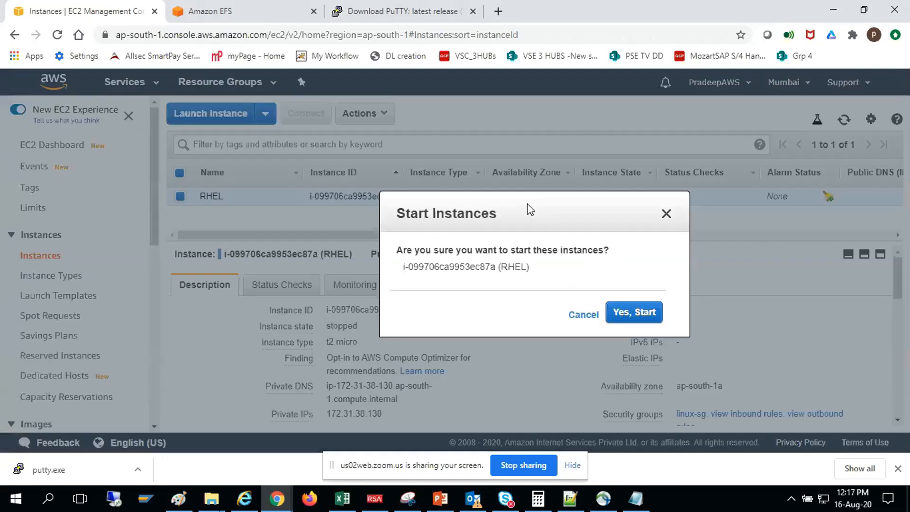
left_click(634, 313)
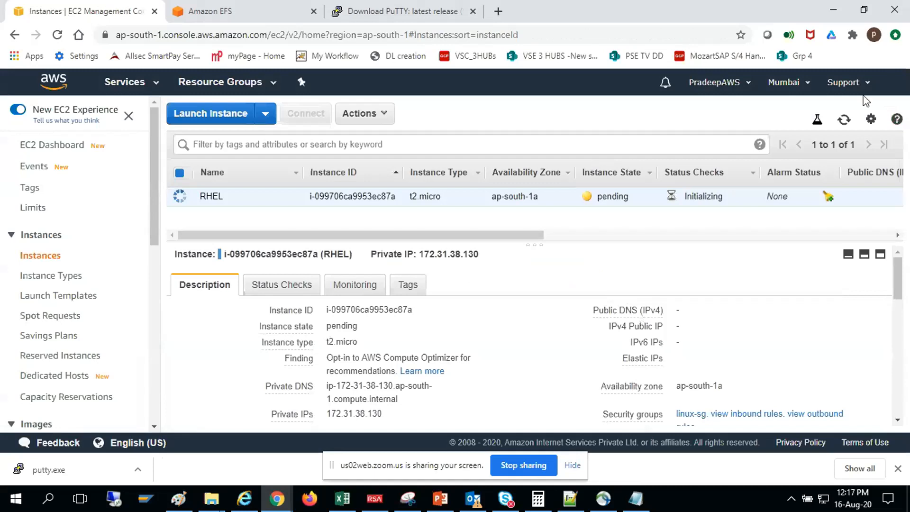
Monitor the RHEL instance's state, IPv4 public IP and status checks by repeatedly refreshing the instance list.
left_click(846, 121)
left_click(846, 122)
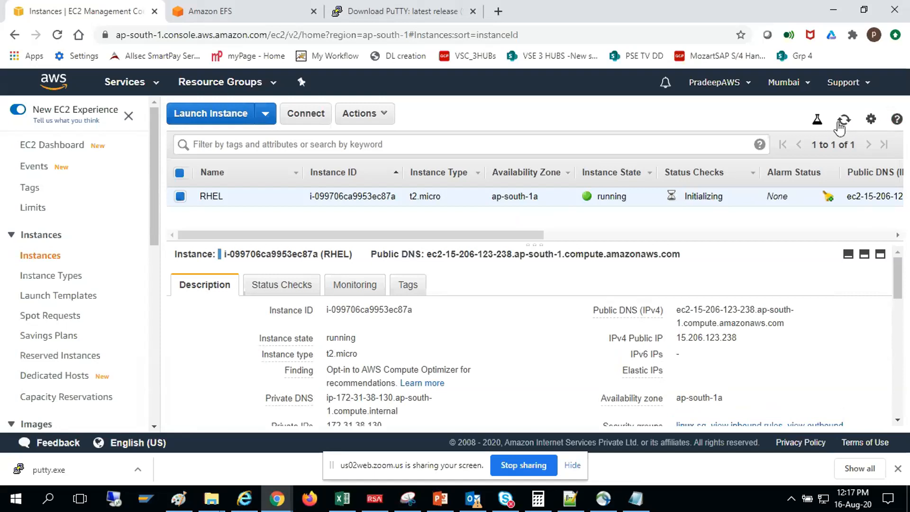
left_click(840, 127)
left_click_drag(677, 337, 737, 337)
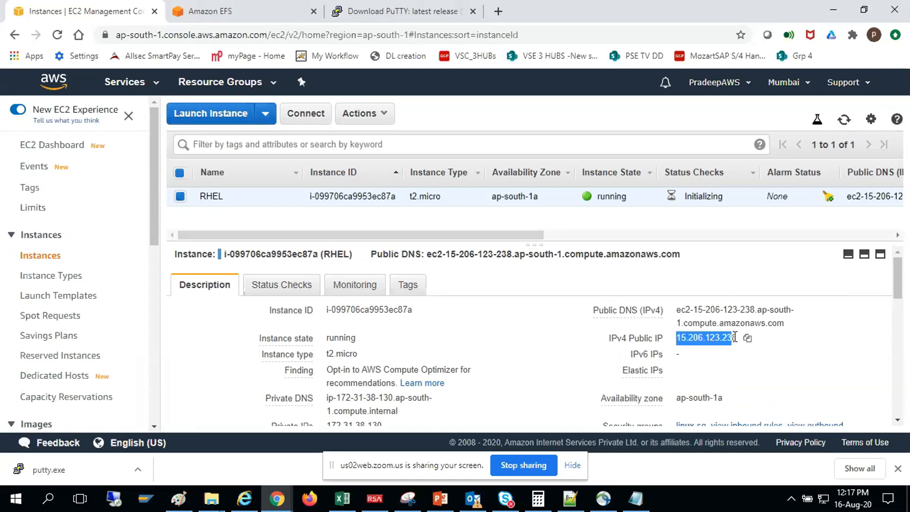
left_click(747, 338)
left_click(844, 121)
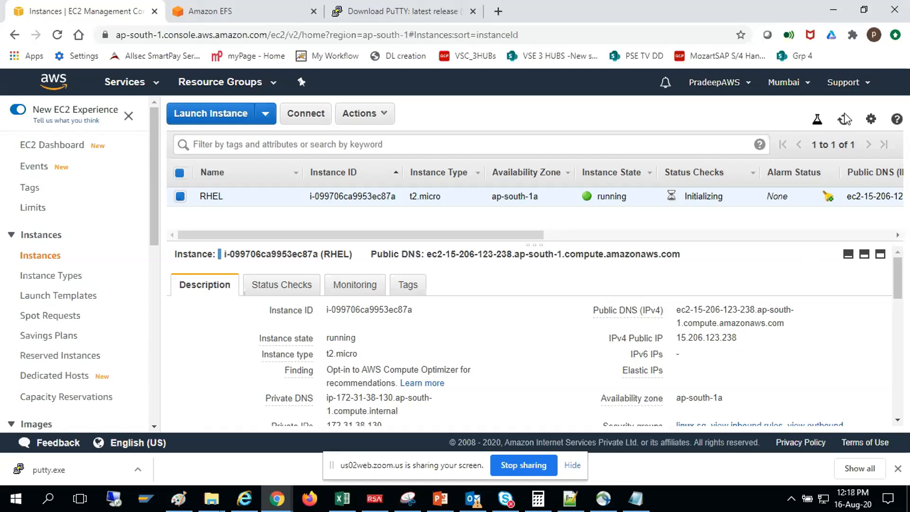
left_click(844, 119)
left_click(844, 120)
left_click(845, 121)
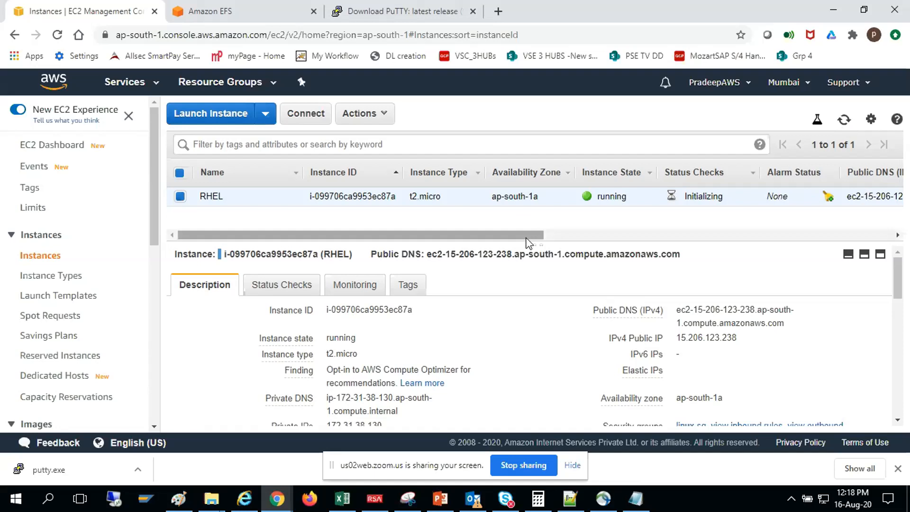
left_click(844, 125)
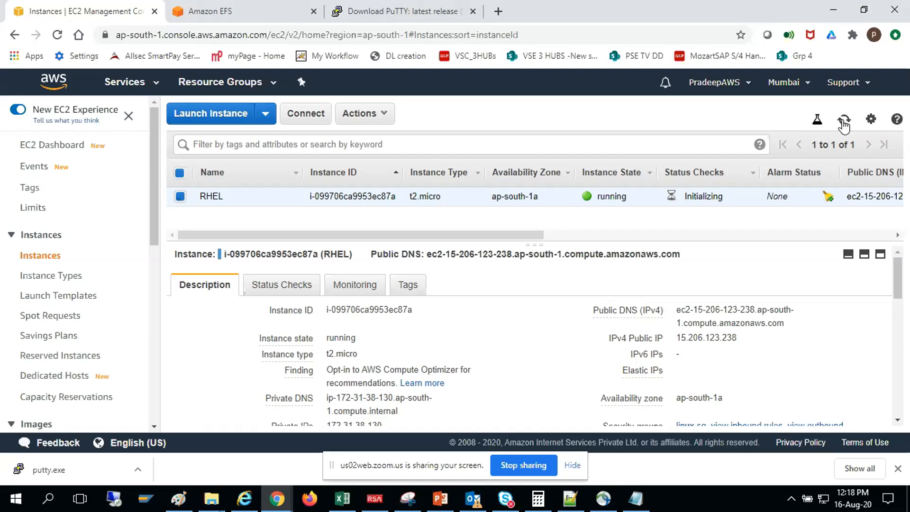
left_click(844, 121)
left_click(844, 122)
left_click(843, 122)
left_click(844, 122)
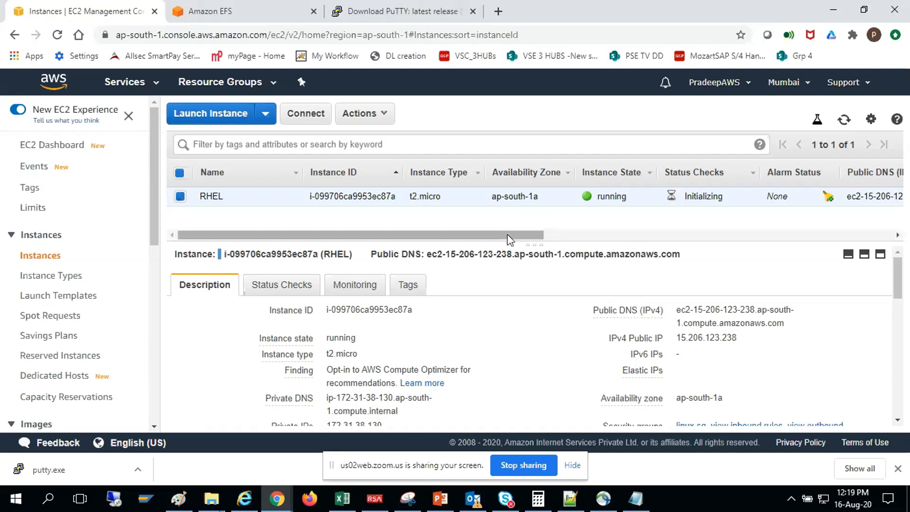
left_click_drag(511, 234, 614, 237)
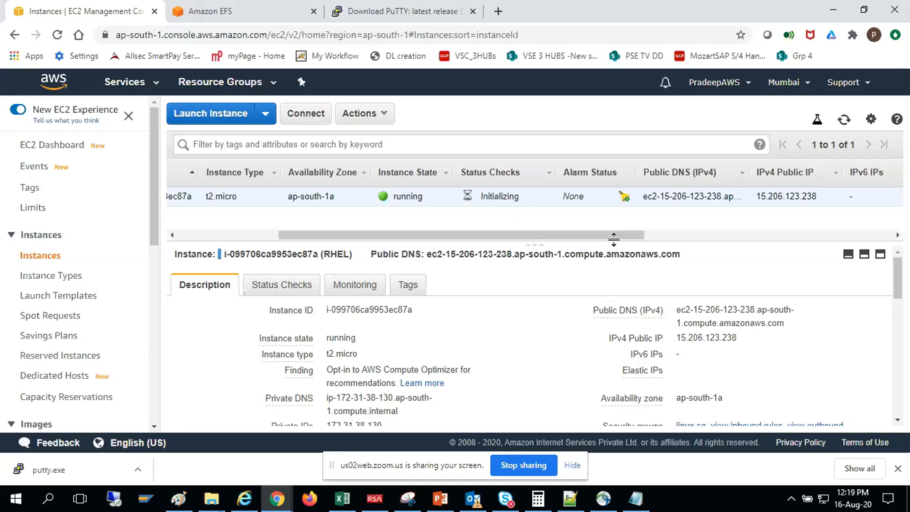
left_click(846, 121)
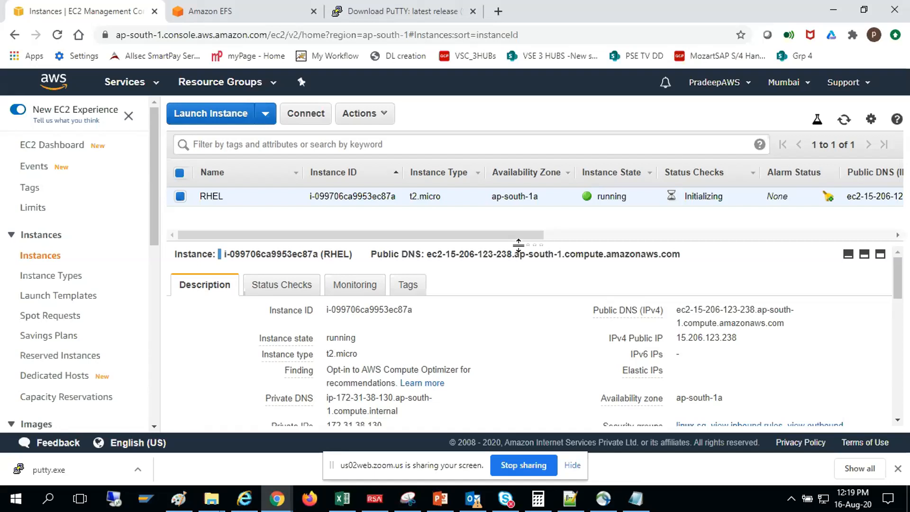
left_click(842, 122)
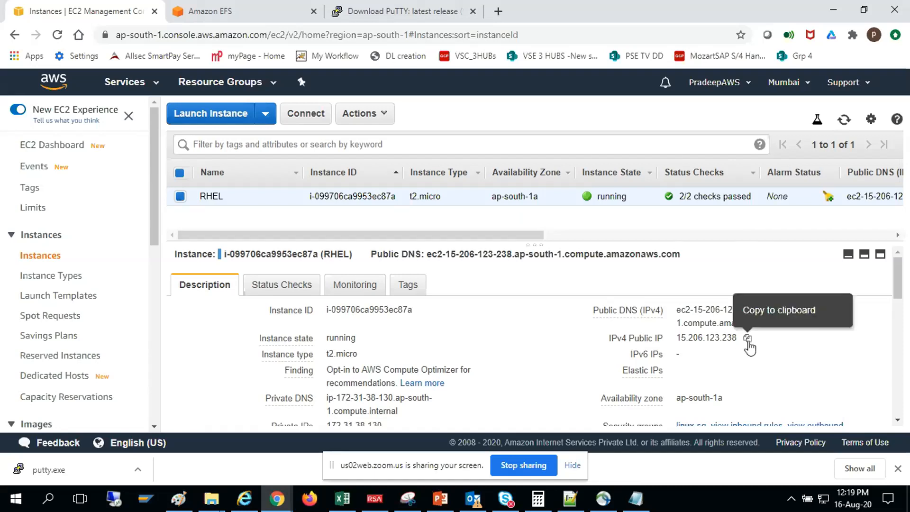
Copy the RHEL instance's public DNS, launch PuTTY from the desktop and use the copied address as the host name.
left_click_drag(677, 309, 775, 310)
left_click(796, 327)
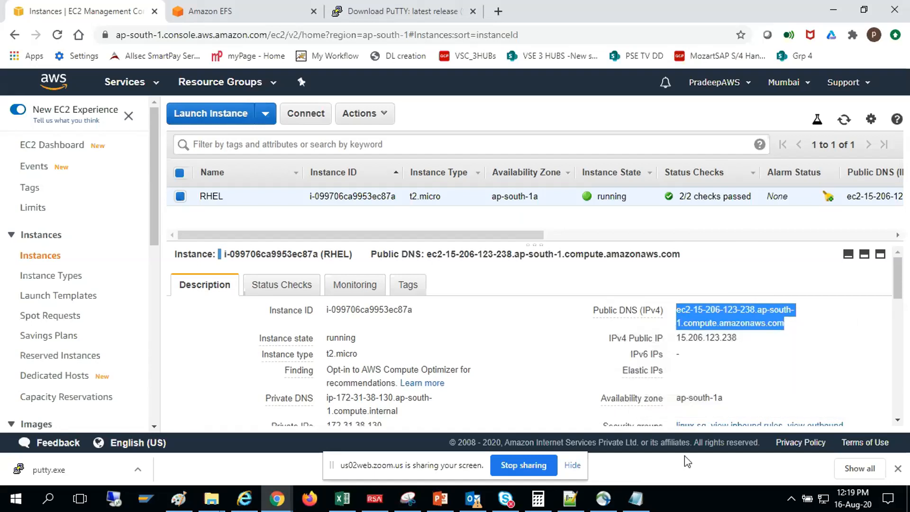
key("super+d")
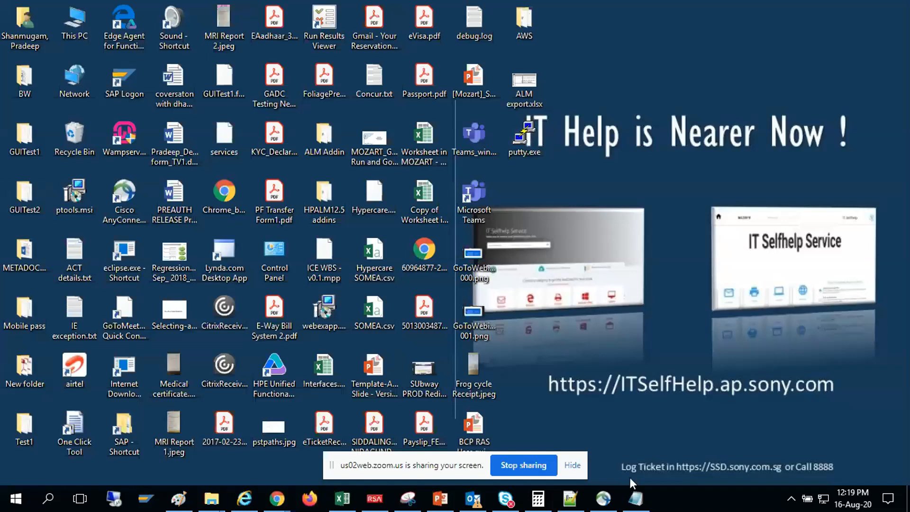
double_click(524, 137)
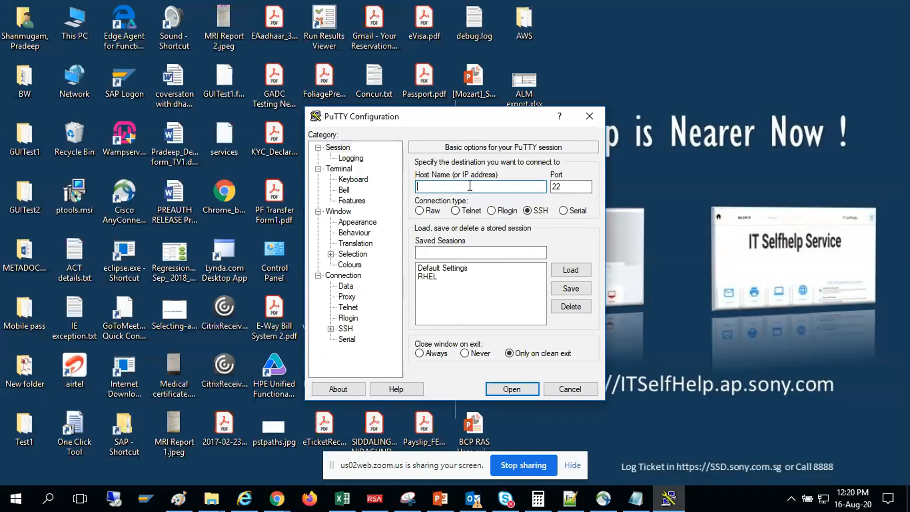
key("ctrl+v")
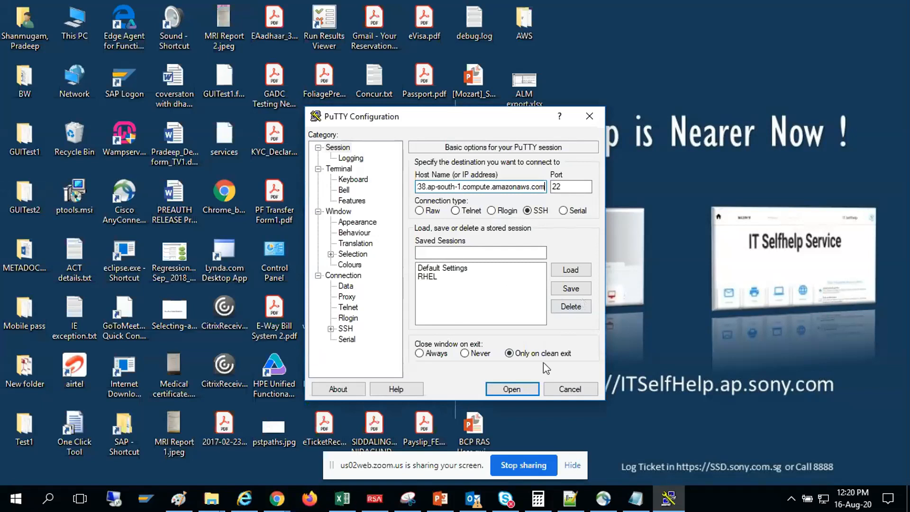
Try to connect to the instance's public DNS, trusting its host key and logging in as ec2-user.
left_click(510, 384)
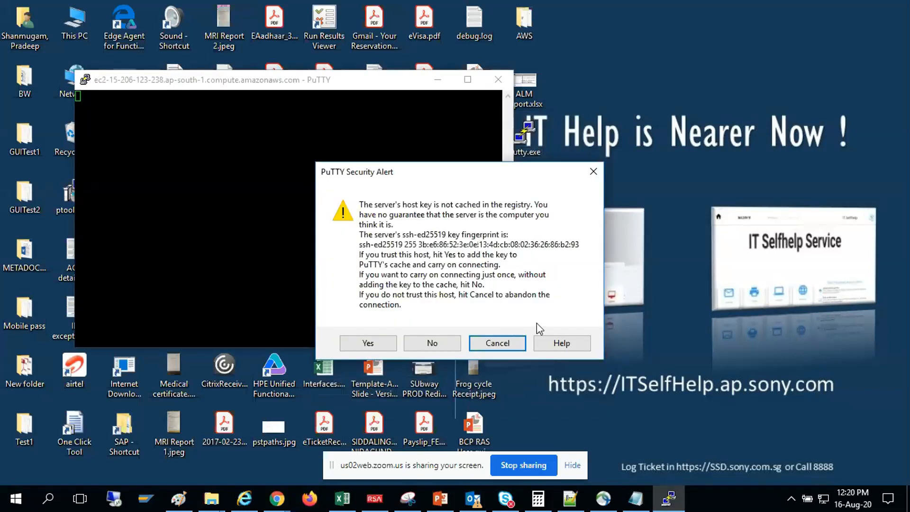
left_click(369, 343)
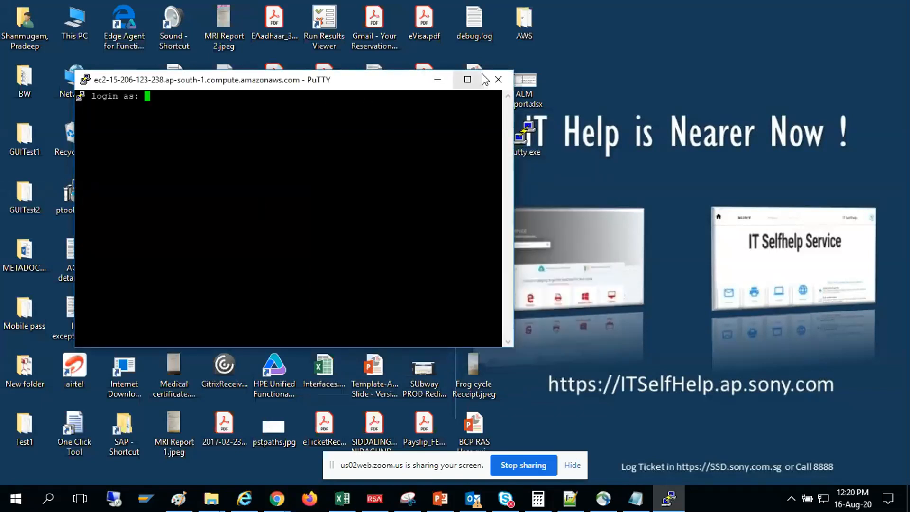
type("ec2-user")
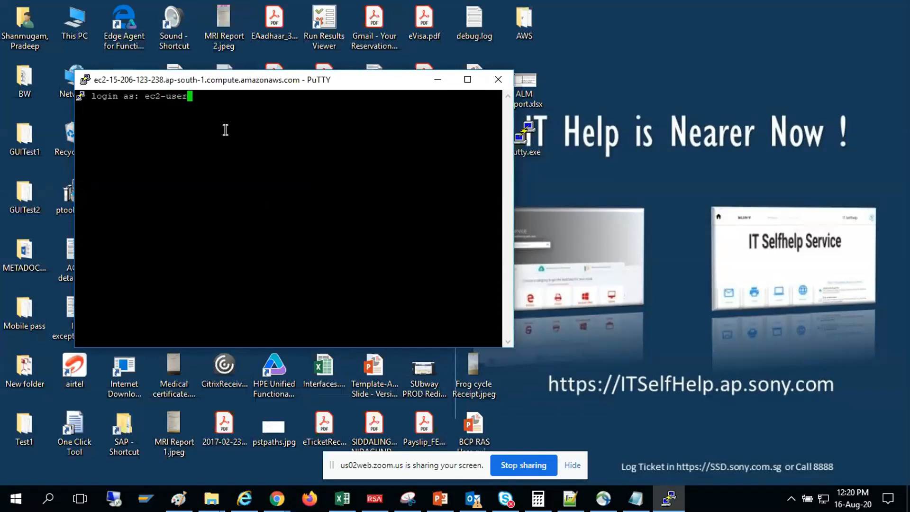
key("Return")
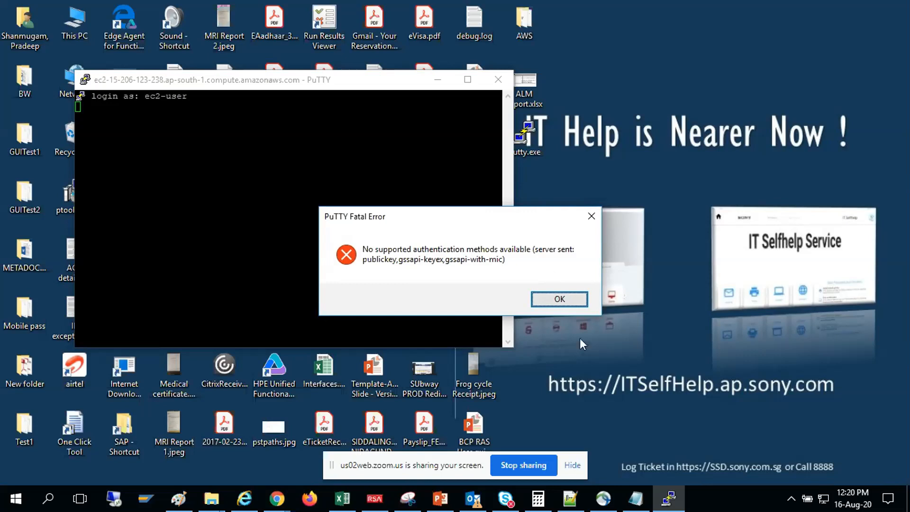
left_click(567, 295)
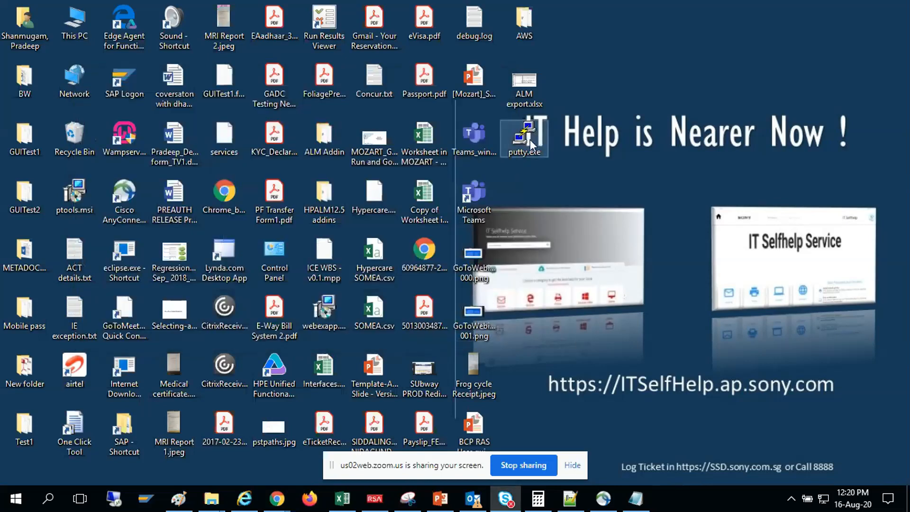
Relaunch PuTTY, update the saved RHEL session with the host name ec2-15-206-123-238.ap-south-1.compute.amazonaws.com, and connect with it.
double_click(530, 139)
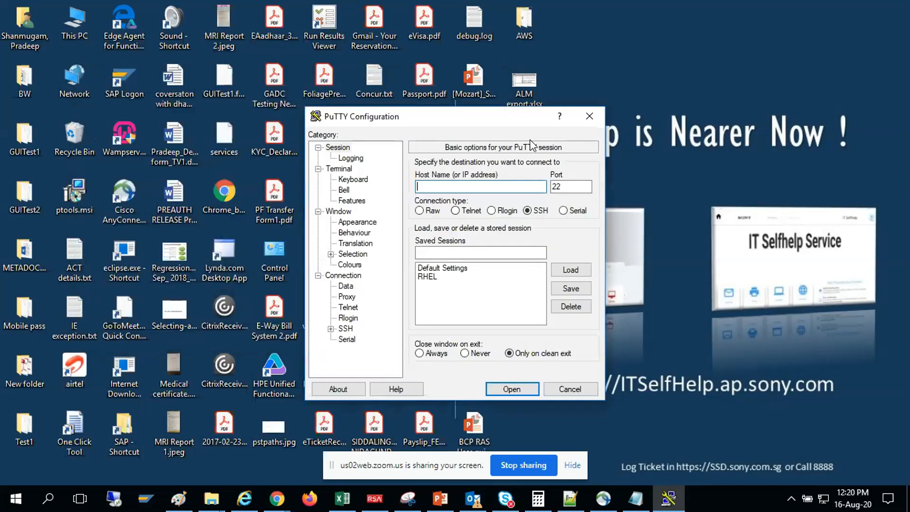
left_click(436, 279)
left_click(578, 271)
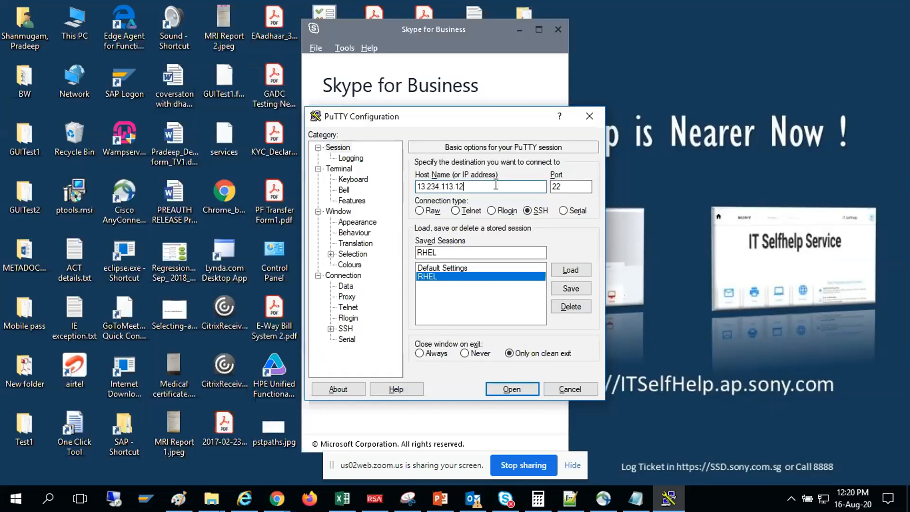
double_click(496, 186)
key("ctrl+v")
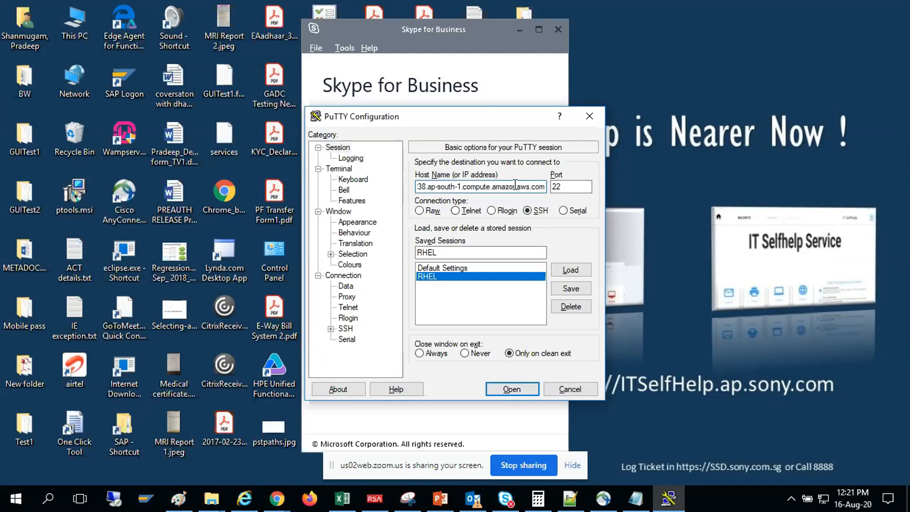
left_click(580, 288)
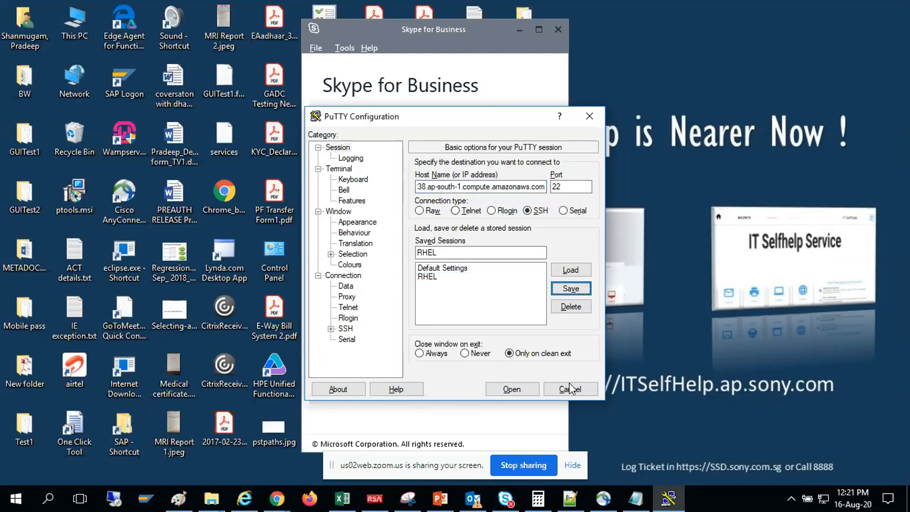
left_click(515, 389)
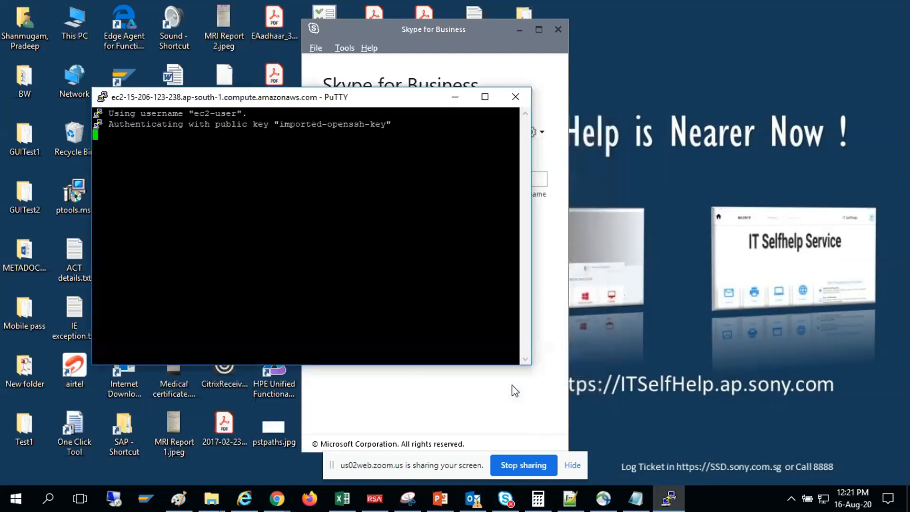
left_click(520, 30)
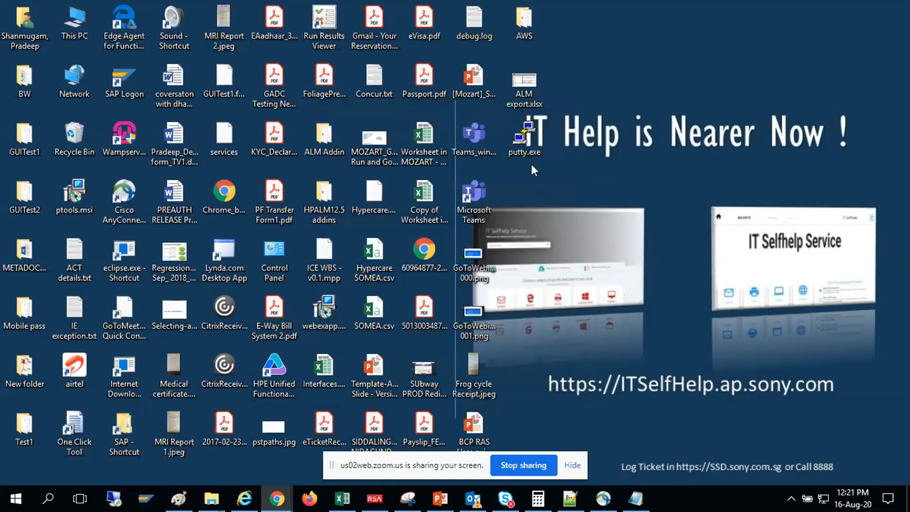
Relaunch PuTTY, delete the saved RHEL session and load Default Settings.
double_click(536, 138)
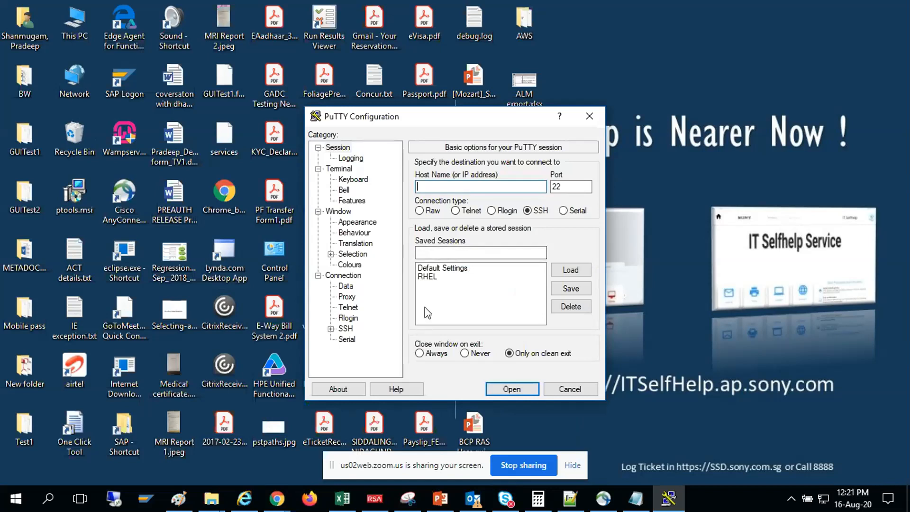
left_click(435, 279)
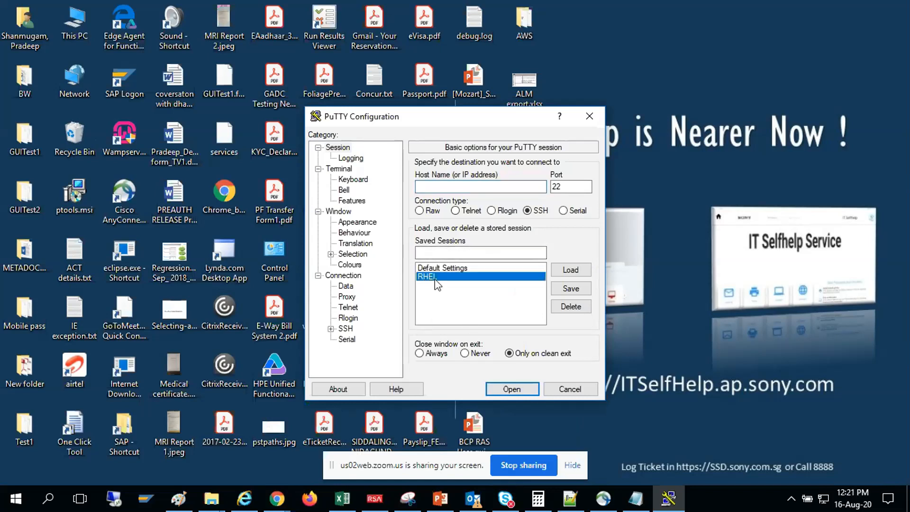
left_click(579, 309)
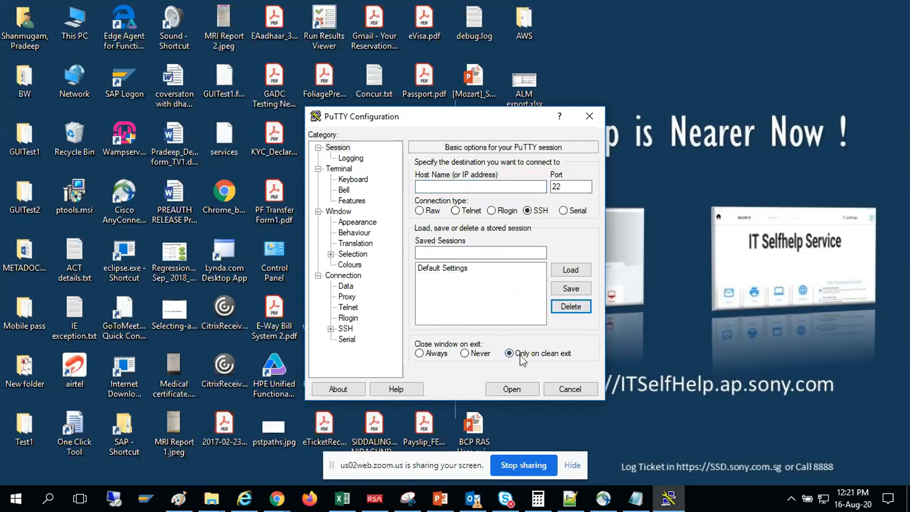
left_click(434, 269)
left_click(573, 271)
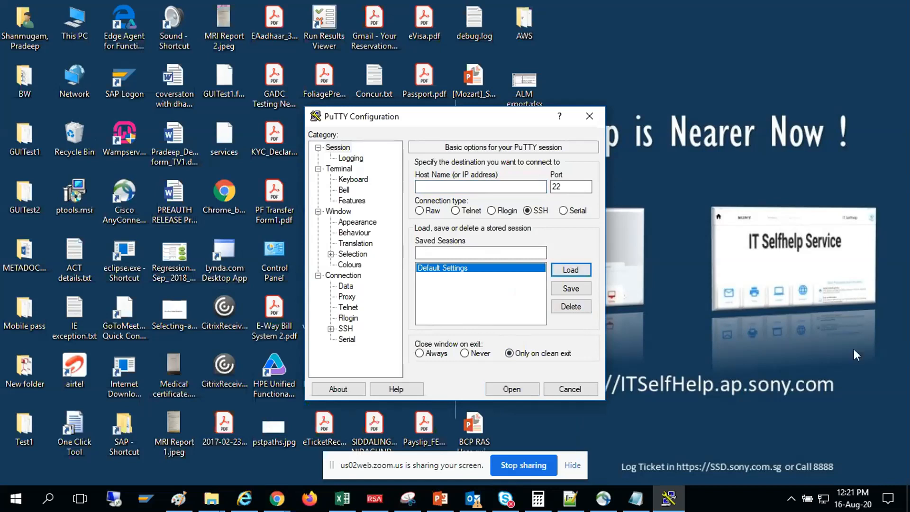
Set RHEL-kp.ppk from the desktop's AWS folder as the private key file for SSH authentication.
left_click(351, 326)
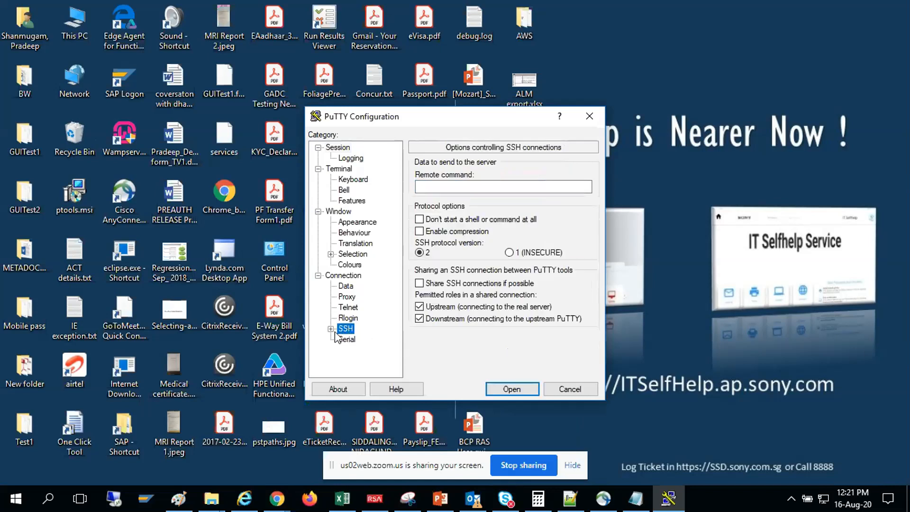
left_click(331, 329)
left_click(358, 319)
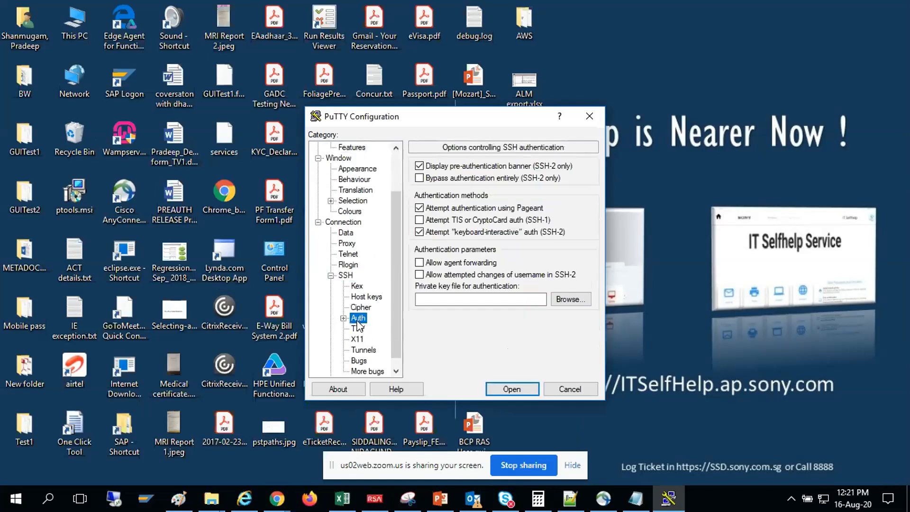
left_click(567, 301)
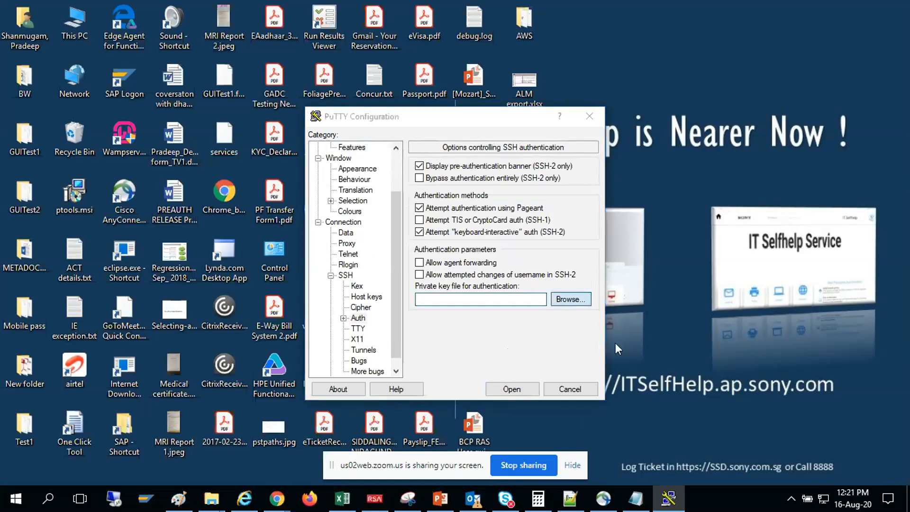
left_click(480, 221)
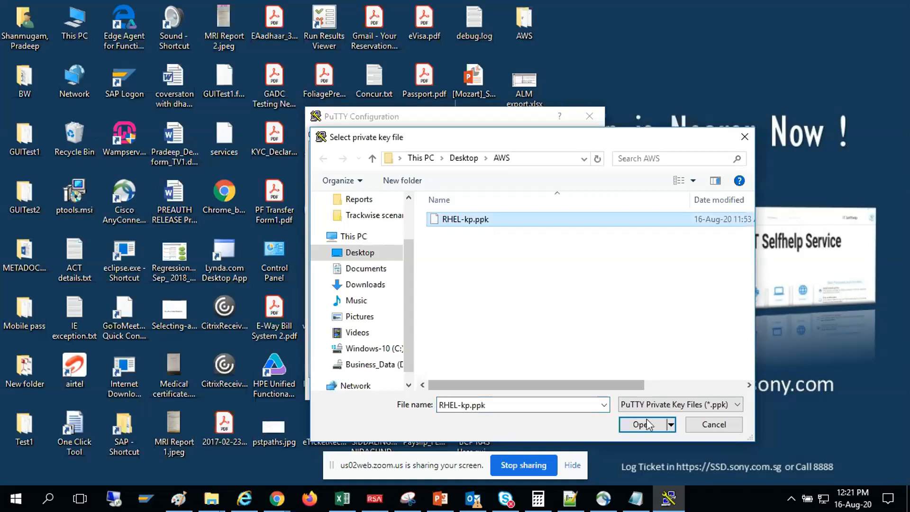
left_click(645, 425)
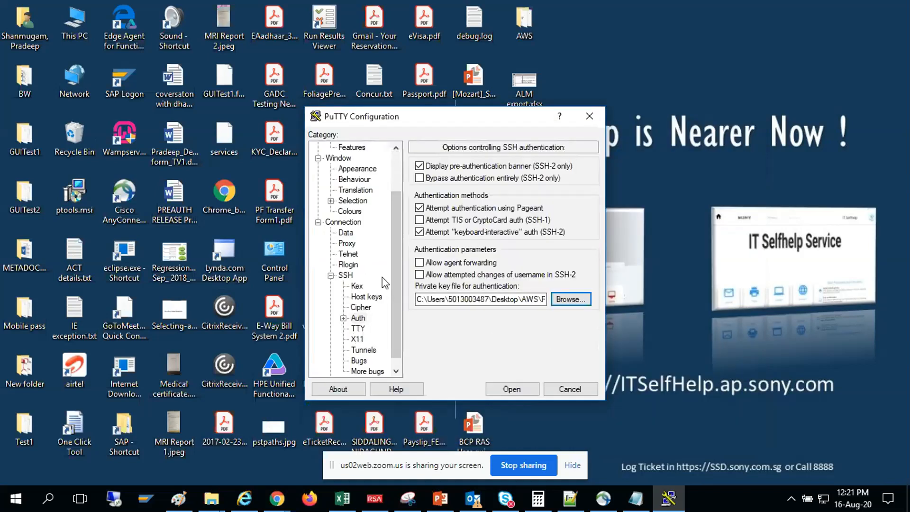
Use ec2-15-206-123-238.ap-south-1.compute.amazonaws.com as the host name and save the configuration as a session named RHEL.
left_click_drag(401, 318, 401, 272)
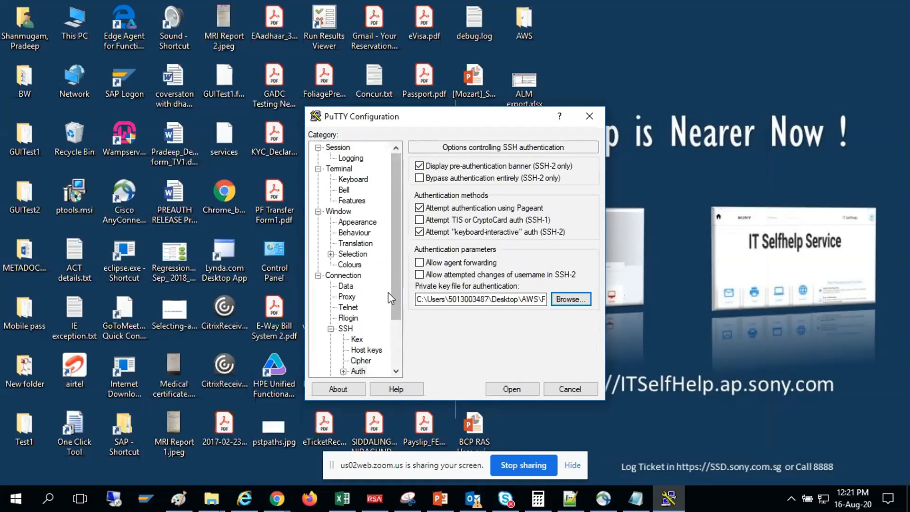
left_click(336, 149)
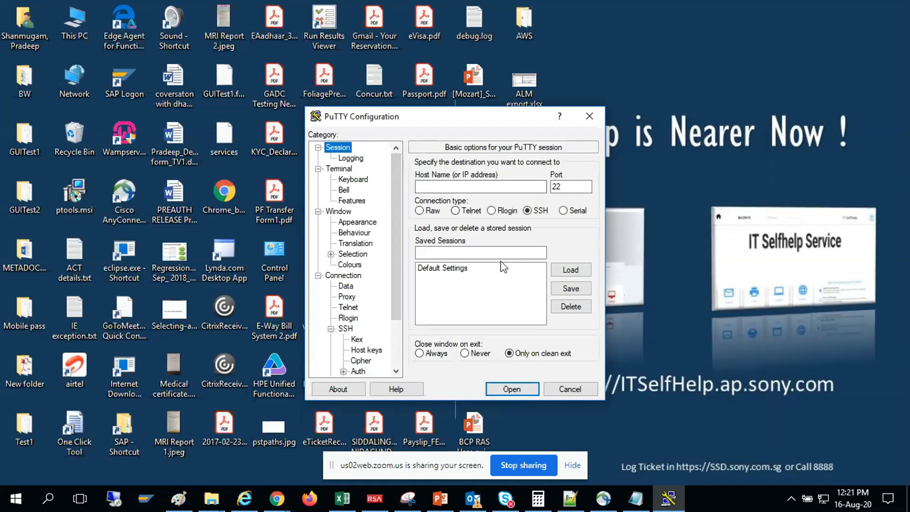
key("Tab")
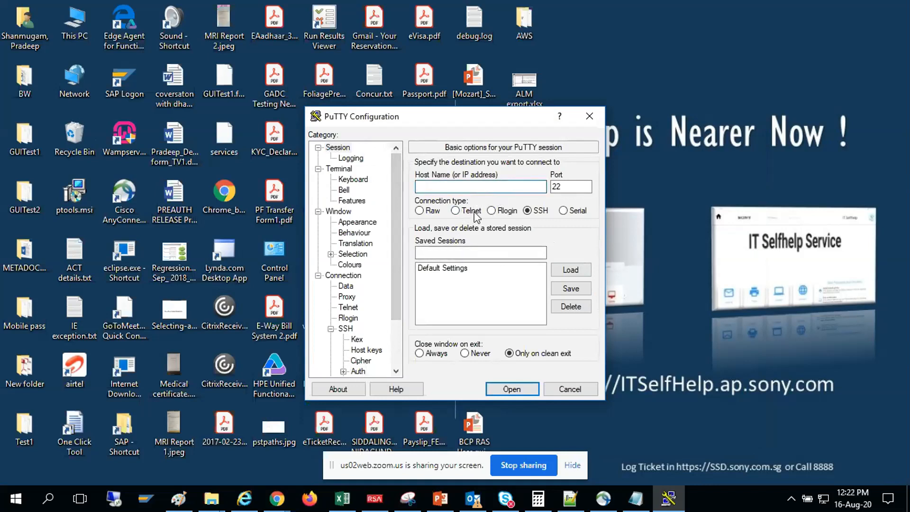
key("ctrl+v")
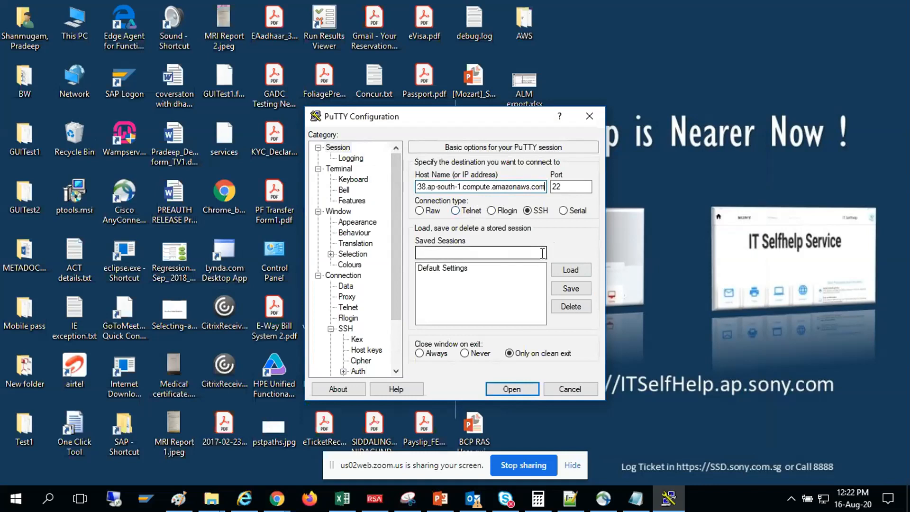
left_click(564, 290)
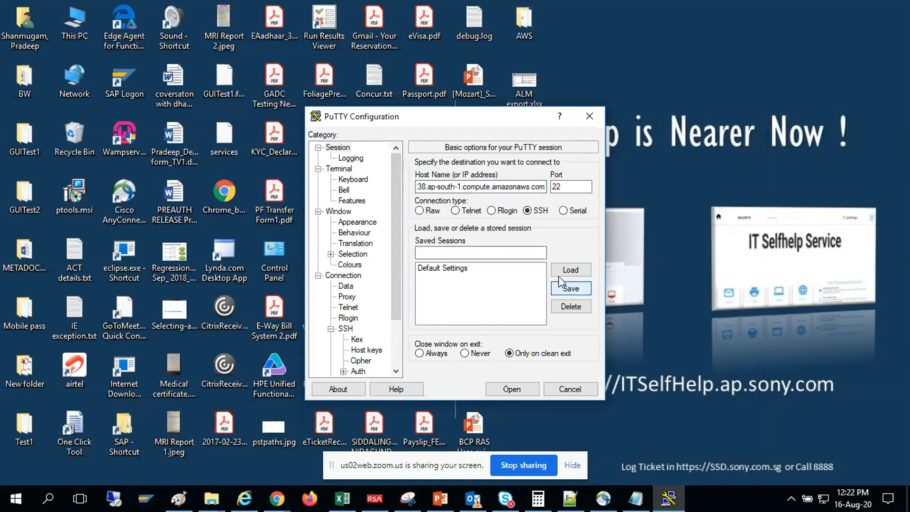
left_click(481, 252)
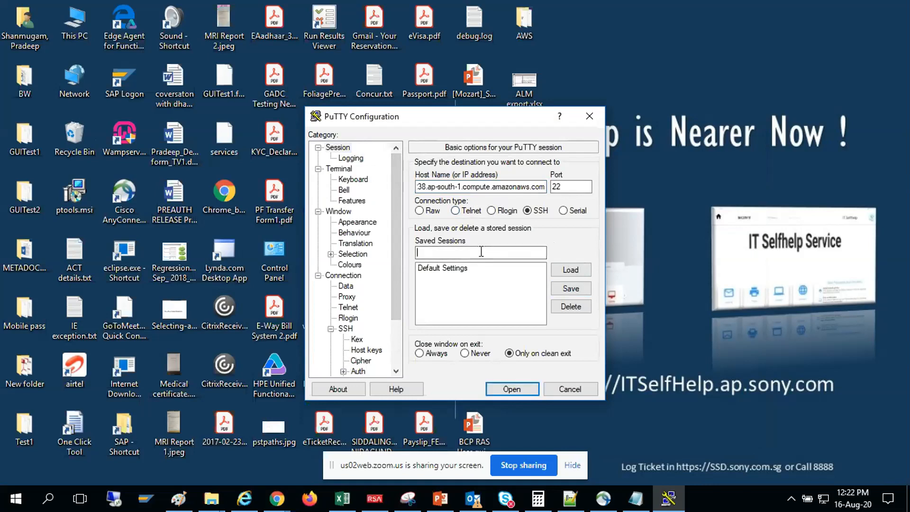
type("RHEL")
left_click(556, 292)
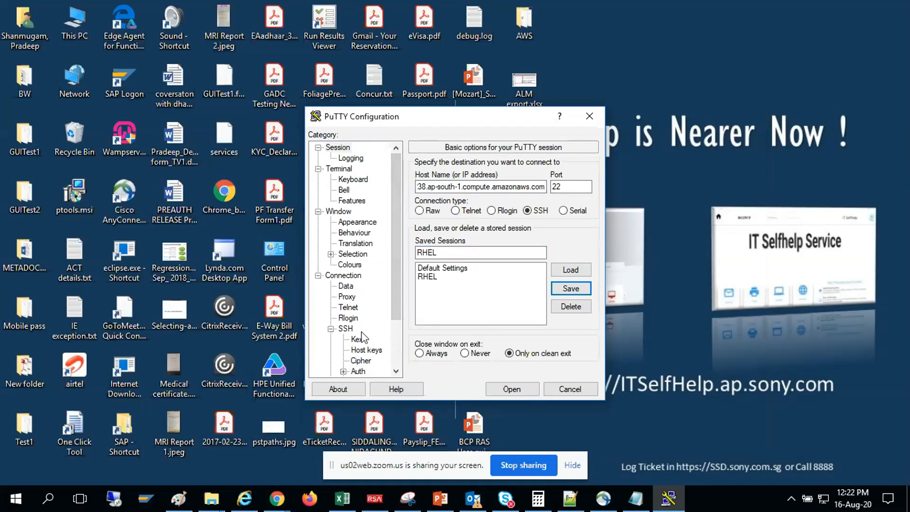
Open the connection to the instance and log in as ec2-user.
left_click(506, 390)
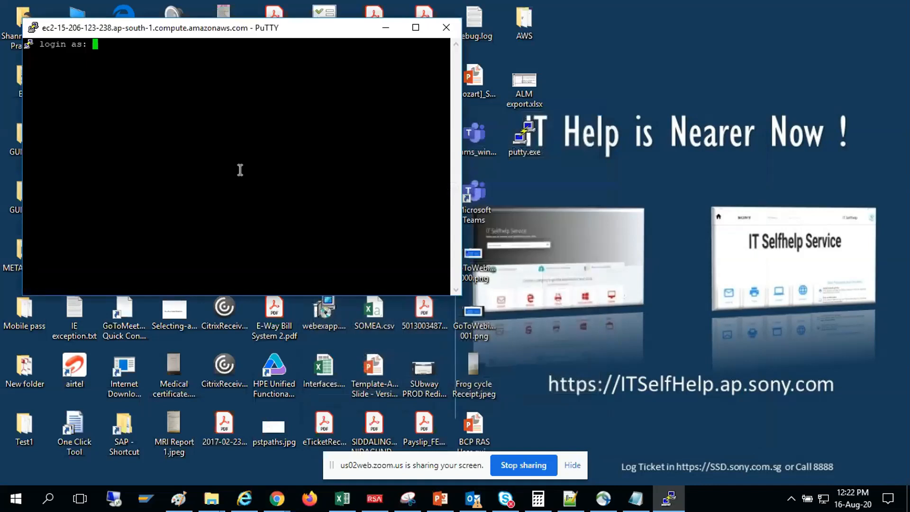
type("ec2-user")
key("Return")
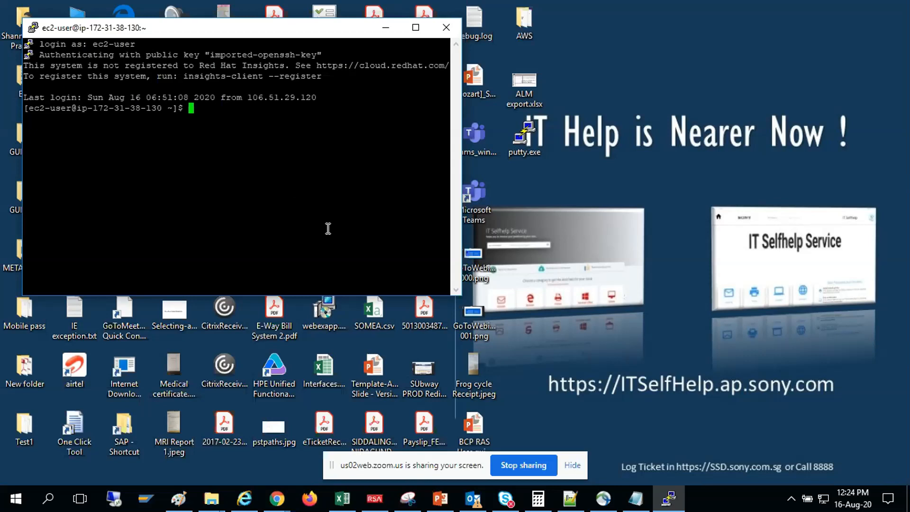
Close the terminal session, then relaunch PuTTY from the refreshed desktop and select the saved RHEL session.
left_click(446, 30)
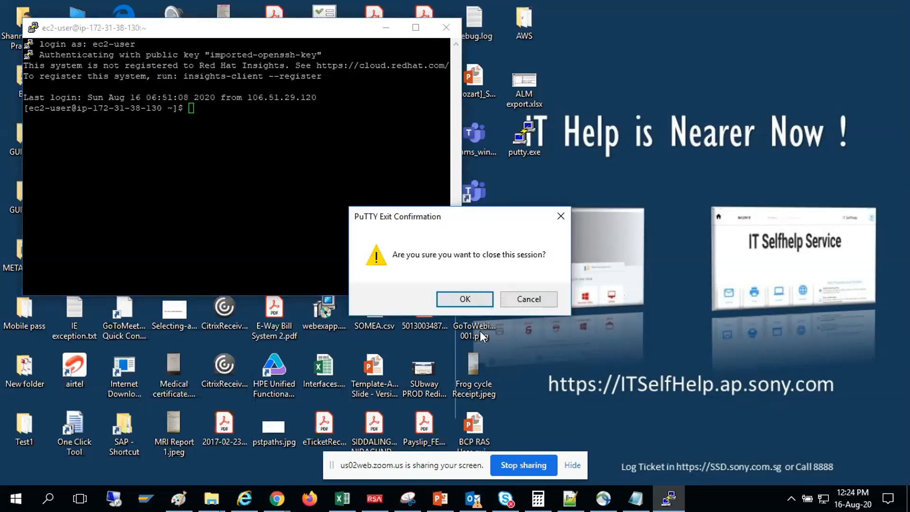
left_click(465, 300)
right_click(583, 131)
left_click(643, 169)
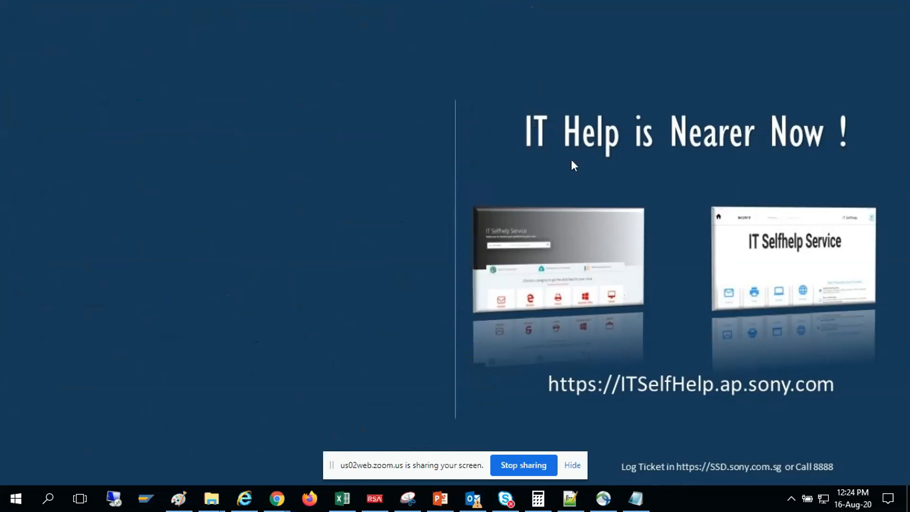
double_click(525, 137)
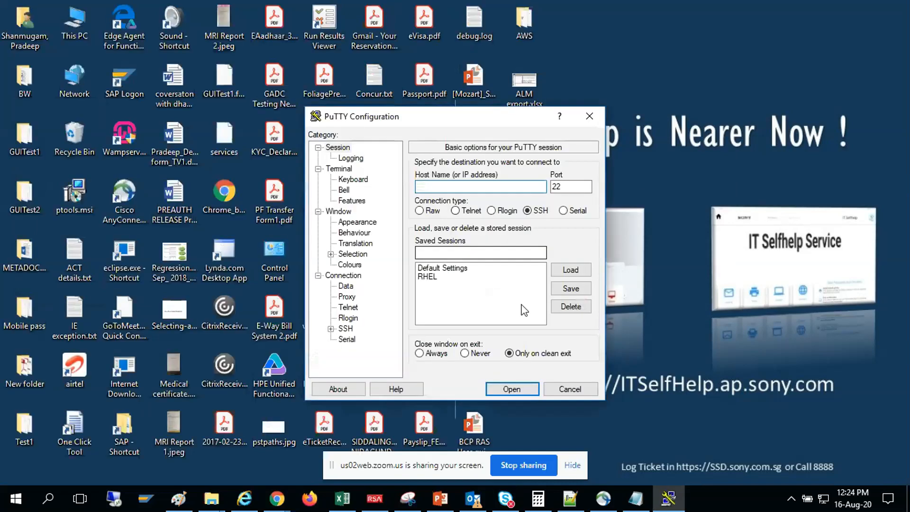
left_click(429, 278)
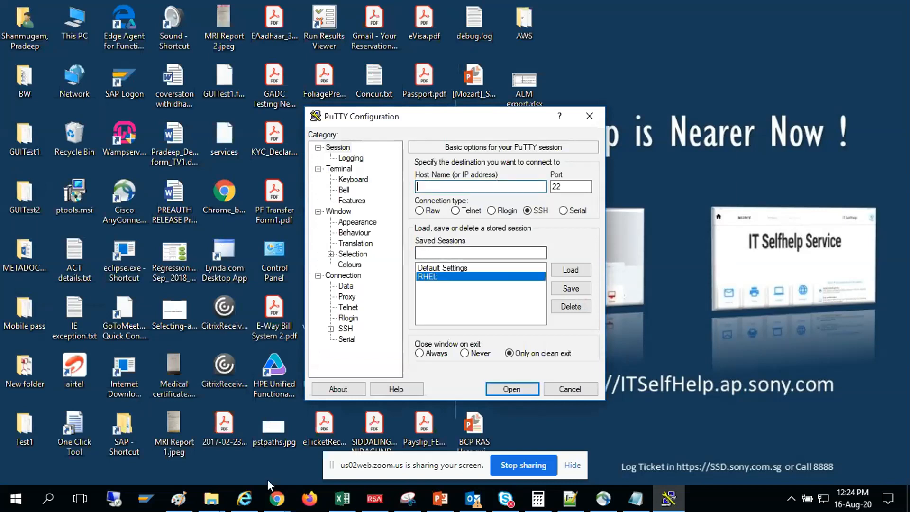
Check the RHEL instance's public DNS in the EC2 console, then load the saved RHEL session in PuTTY and set its auto-login username to ec2-user.
mouse_move(277, 498)
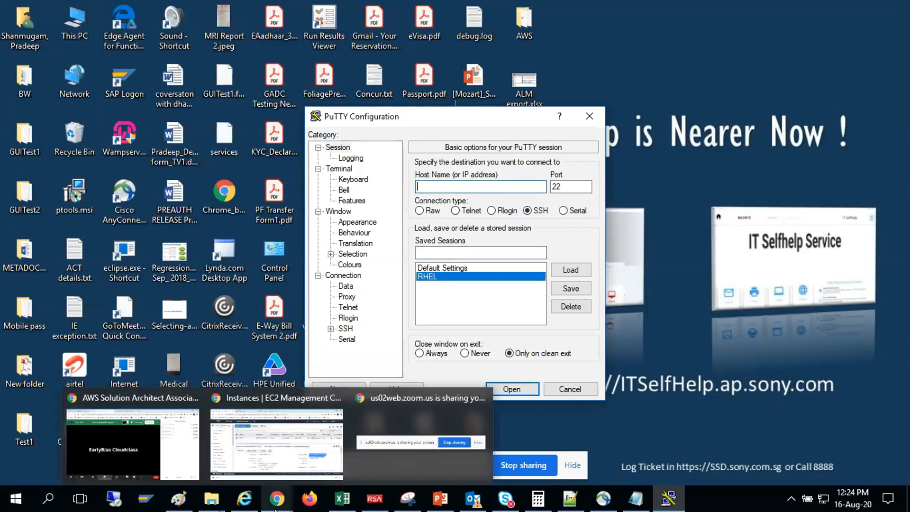
left_click(284, 468)
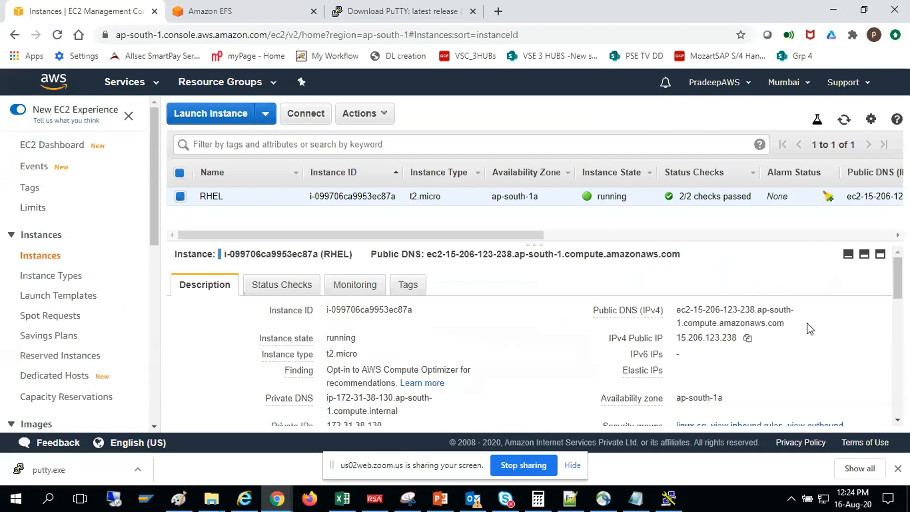
key("alt+Tab")
left_click(570, 270)
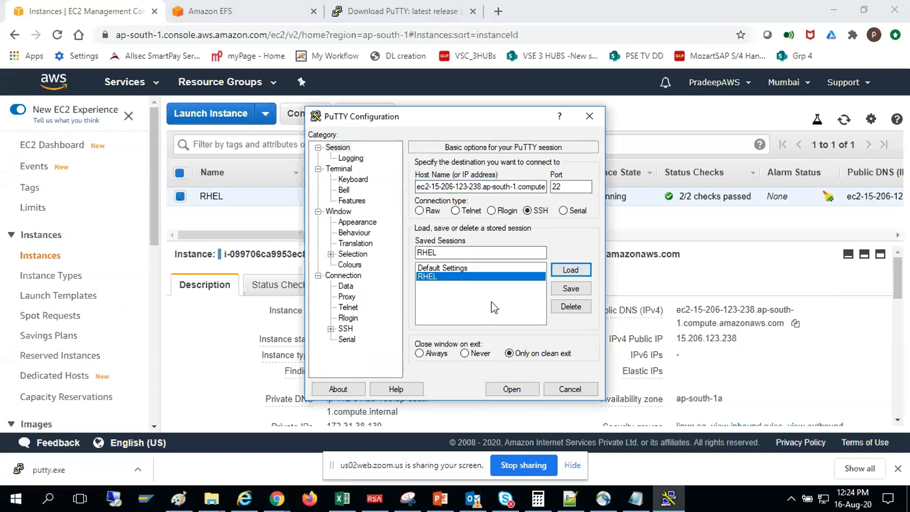
left_click(346, 286)
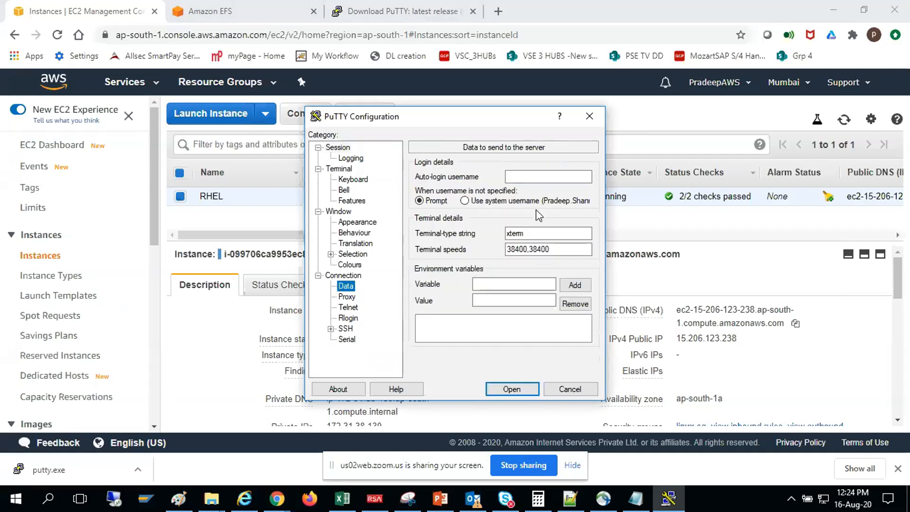
left_click(551, 177)
type("ec2-user")
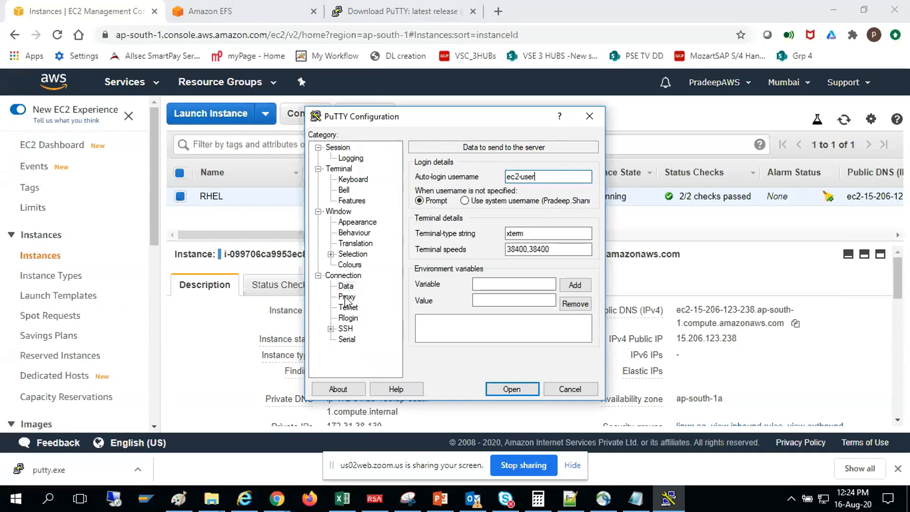
Set the SSH remote command to "sudo su -" so the session switches to root on login.
left_click(343, 328)
left_click(471, 188)
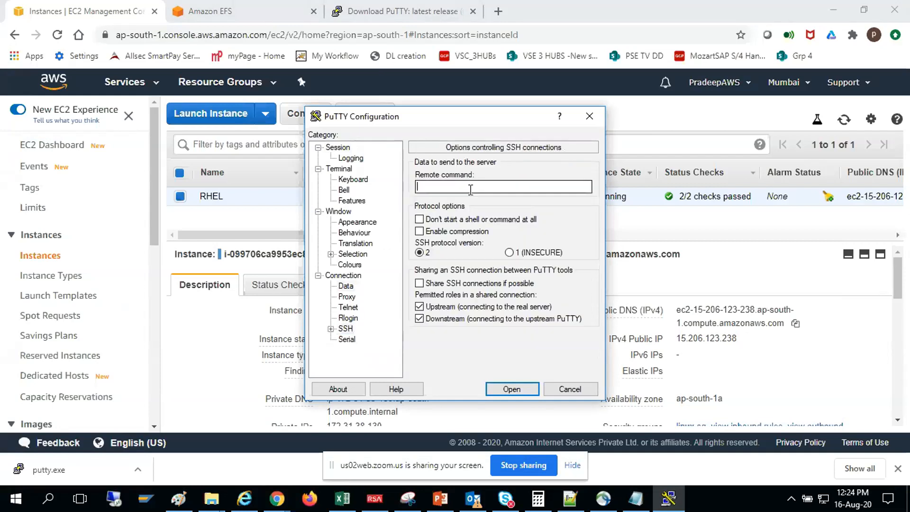
type("sudo su-")
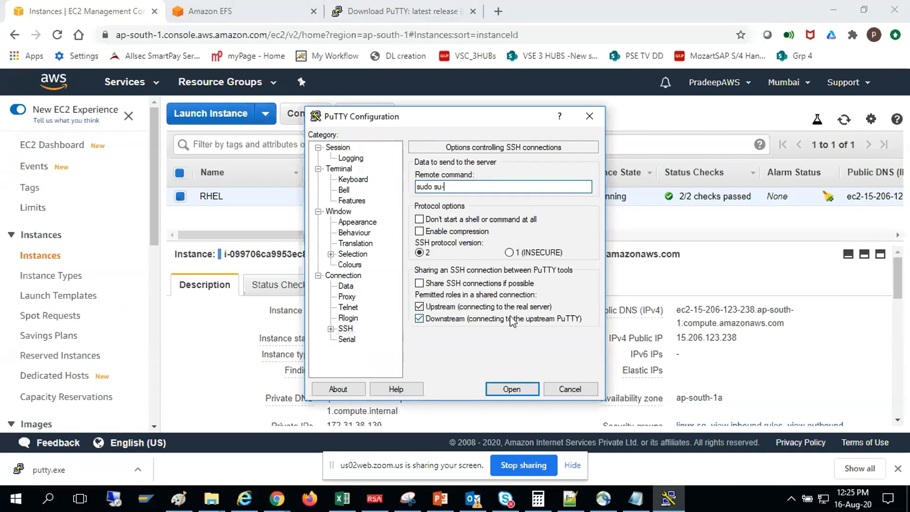
key("BackSpace")
type("-")
Save the updated settings to the RHEL session and open the connection to the instance.
left_click(338, 150)
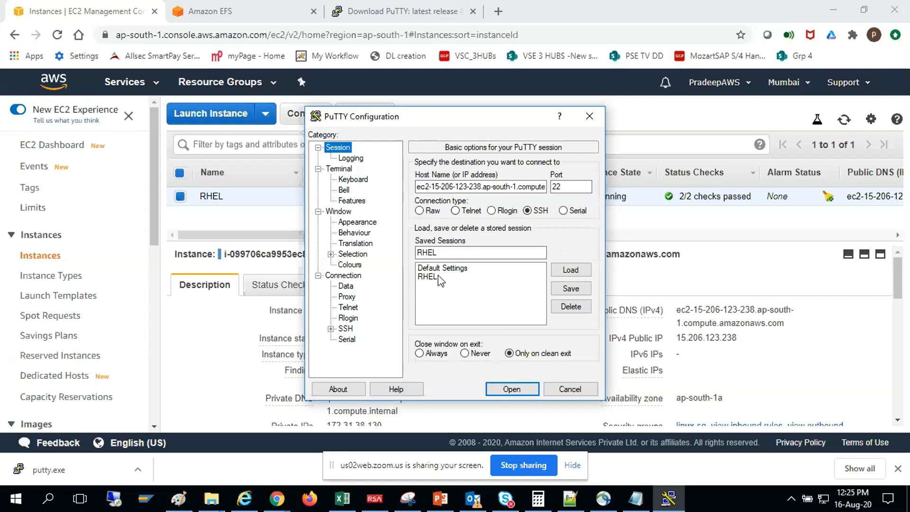
left_click(572, 293)
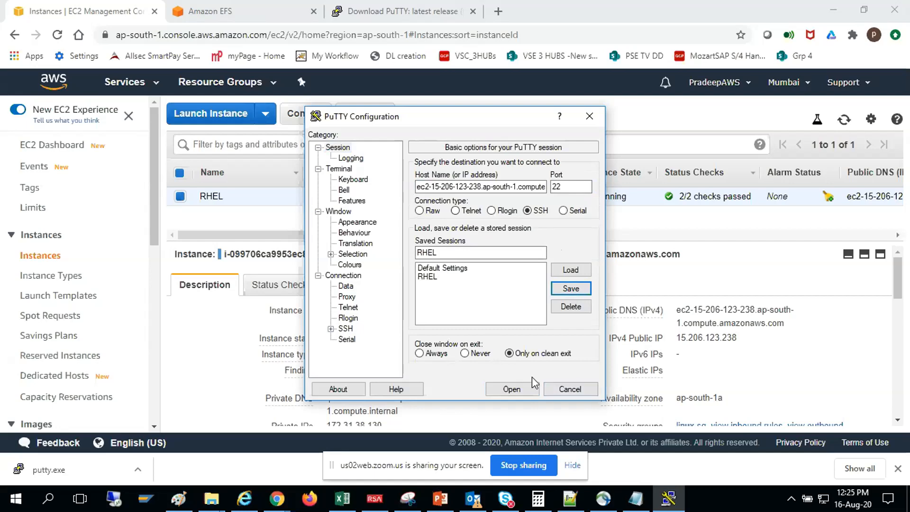
left_click(513, 389)
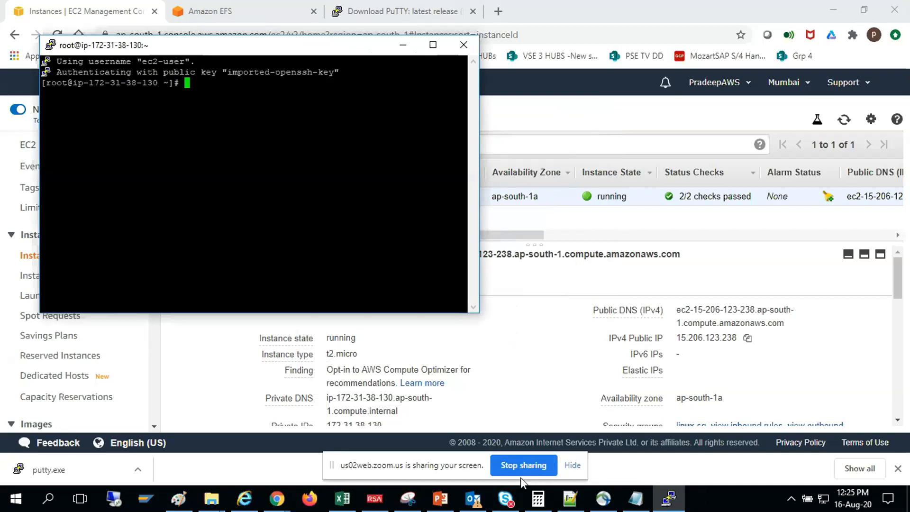
Stop the screen share and switch to PowerPoint to present the EC2: Hands-On Agenda slide as a slide show.
left_click(524, 466)
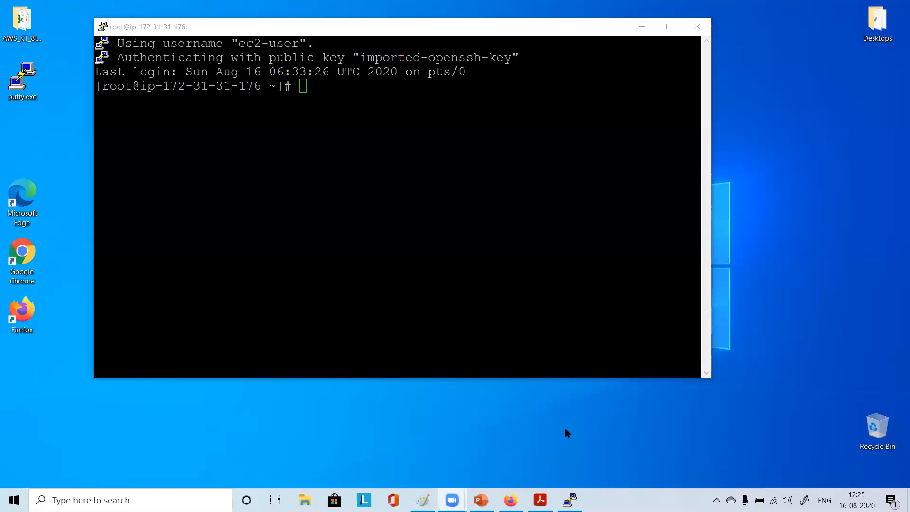
left_click(670, 27)
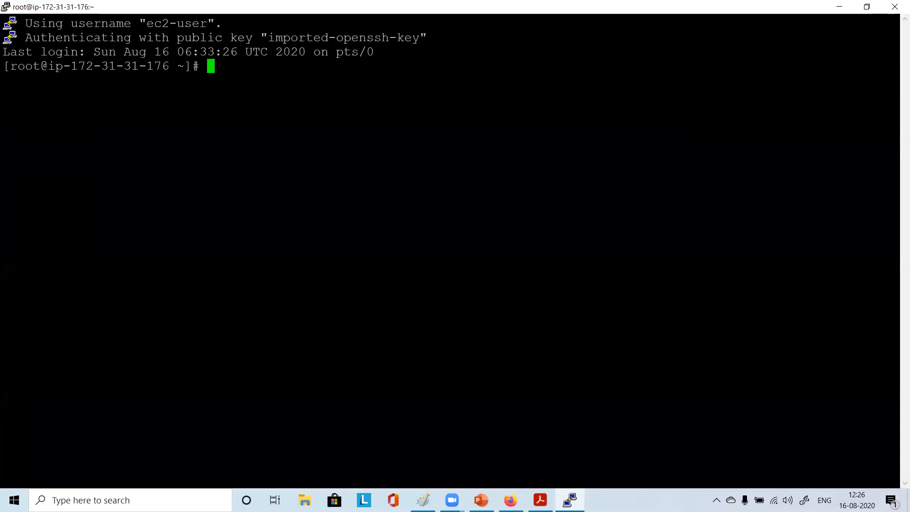
left_click(867, 6)
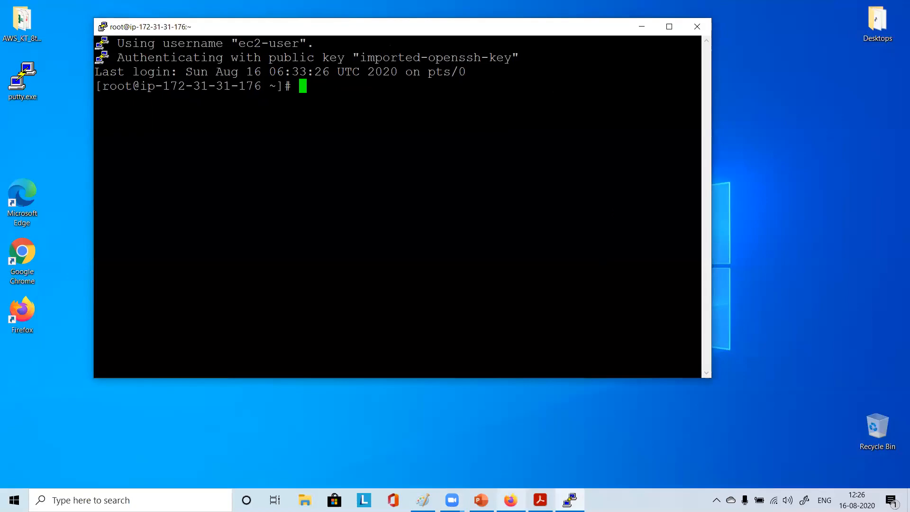
left_click(481, 500)
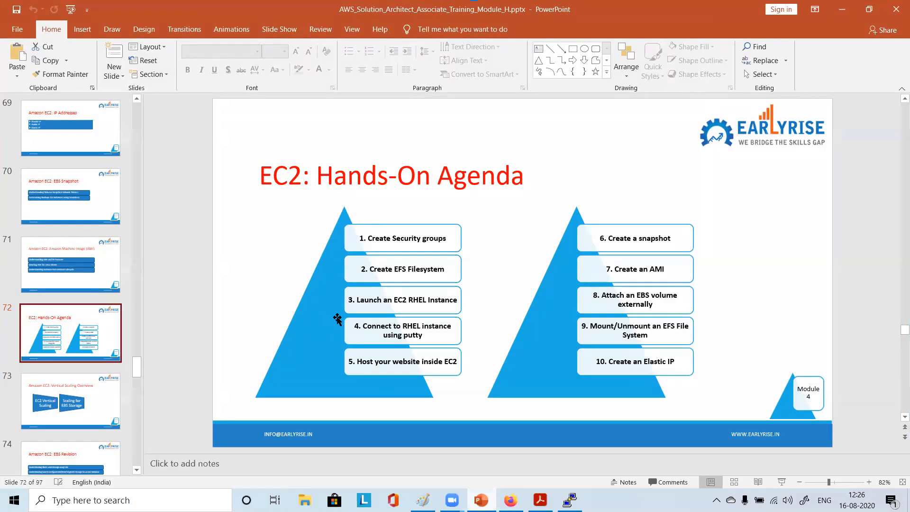
key("shift+F5")
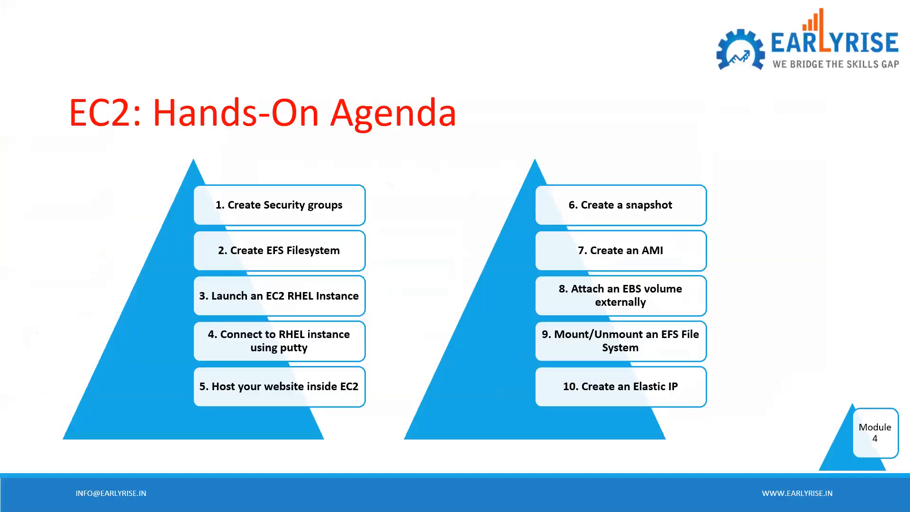